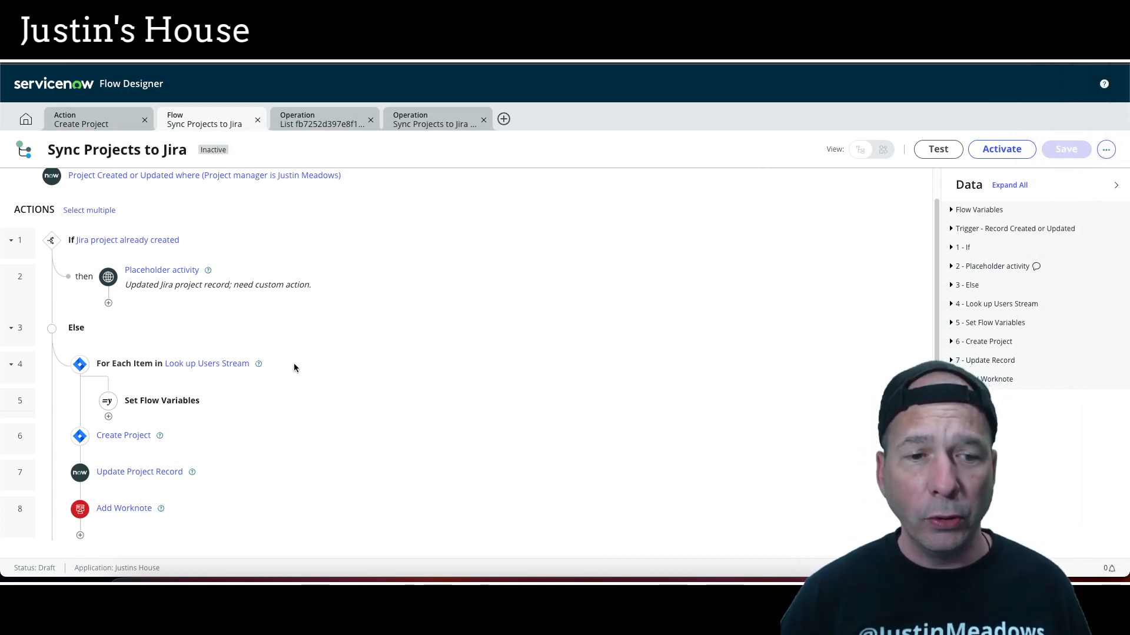
scroll(289, 367, up, 1)
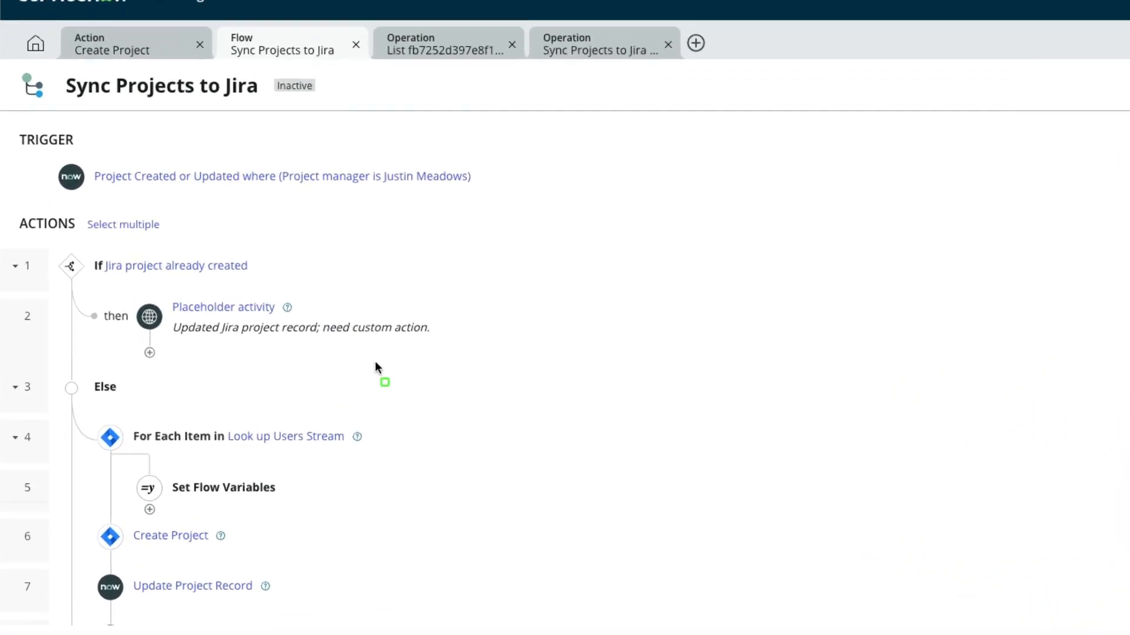
mouse_move(68, 298)
mouse_down()
mouse_move(282, 347)
mouse_move(340, 348)
mouse_up()
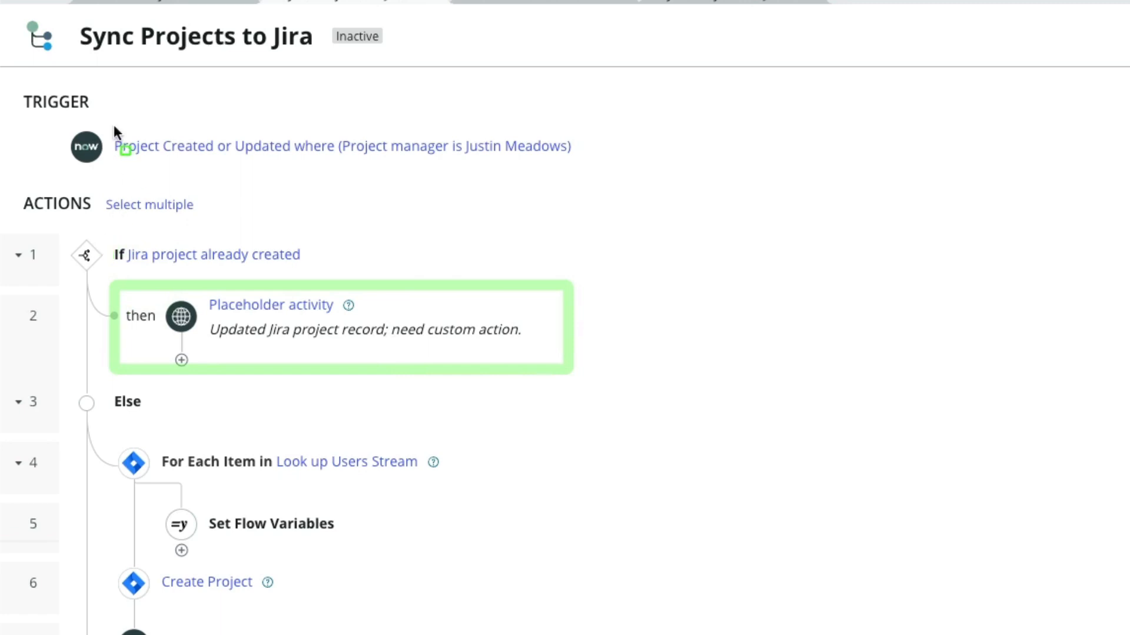
mouse_move(141, 132)
mouse_down()
mouse_move(643, 175)
mouse_move(535, 189)
mouse_move(598, 172)
mouse_up()
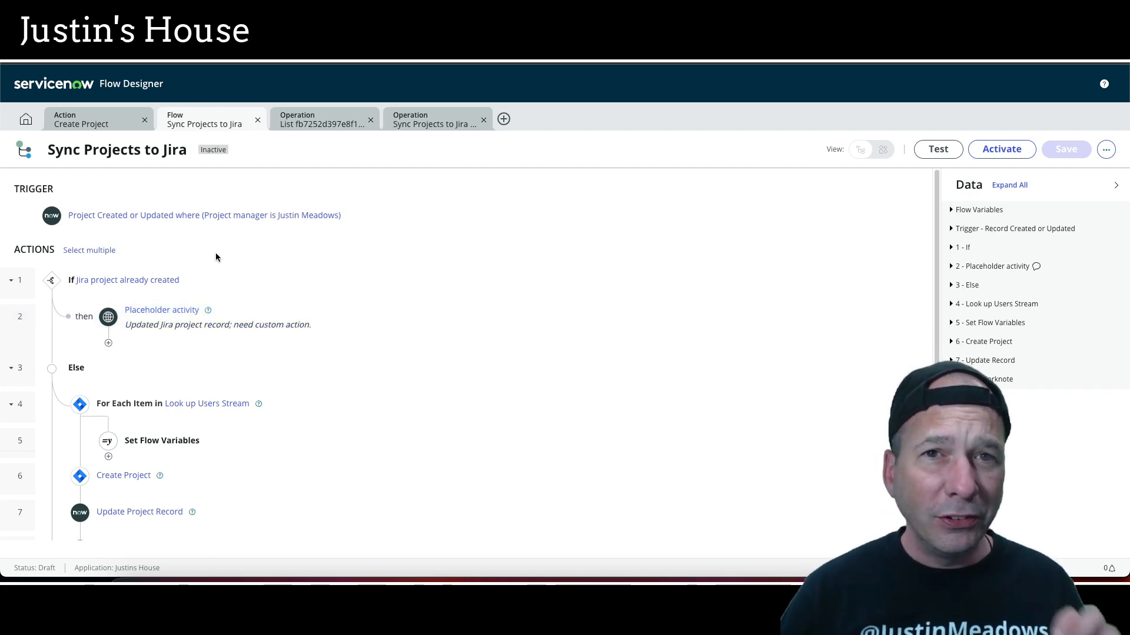
- Examine the Jira spoke's Project Management actions available for insertion after the placeholder activity in the flow's If branch
click(109, 343)
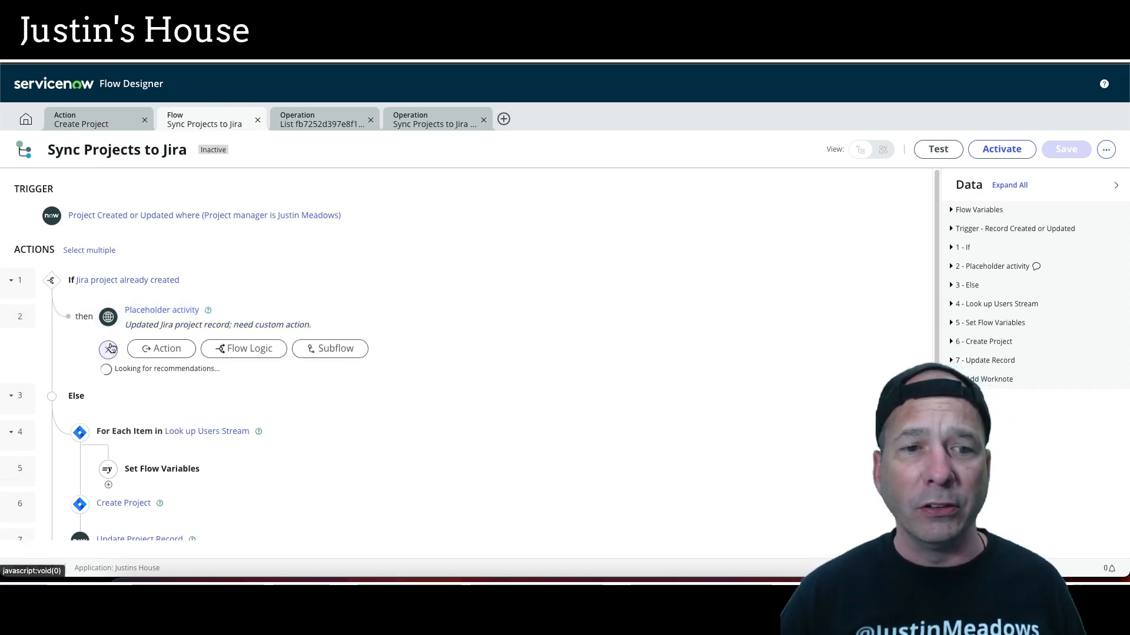
click(159, 350)
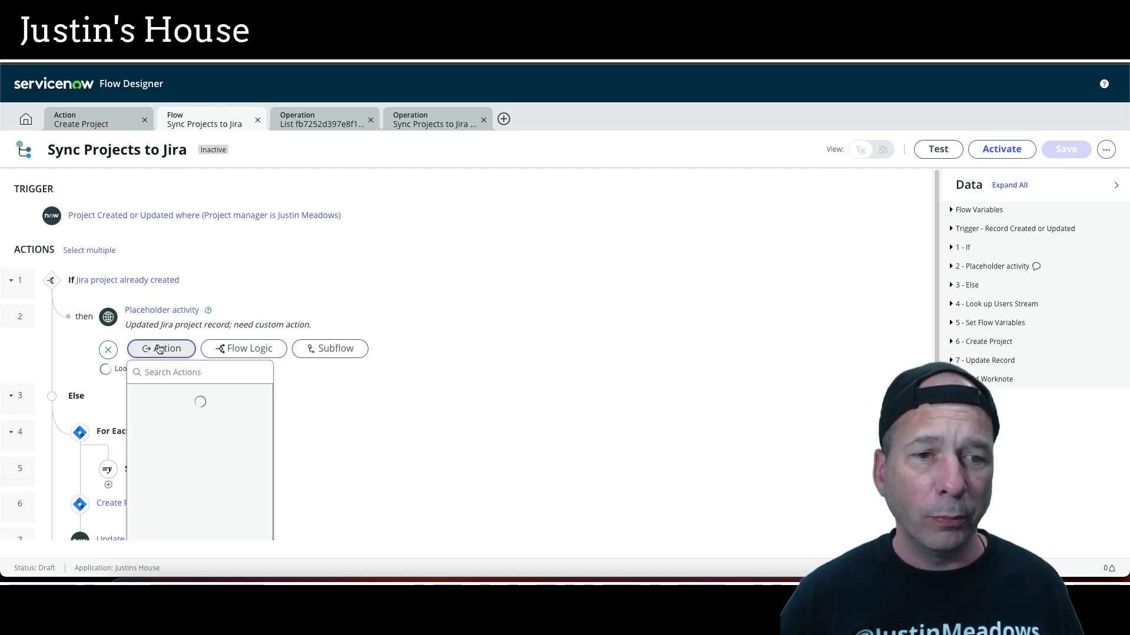
scroll(265, 383, down, 1)
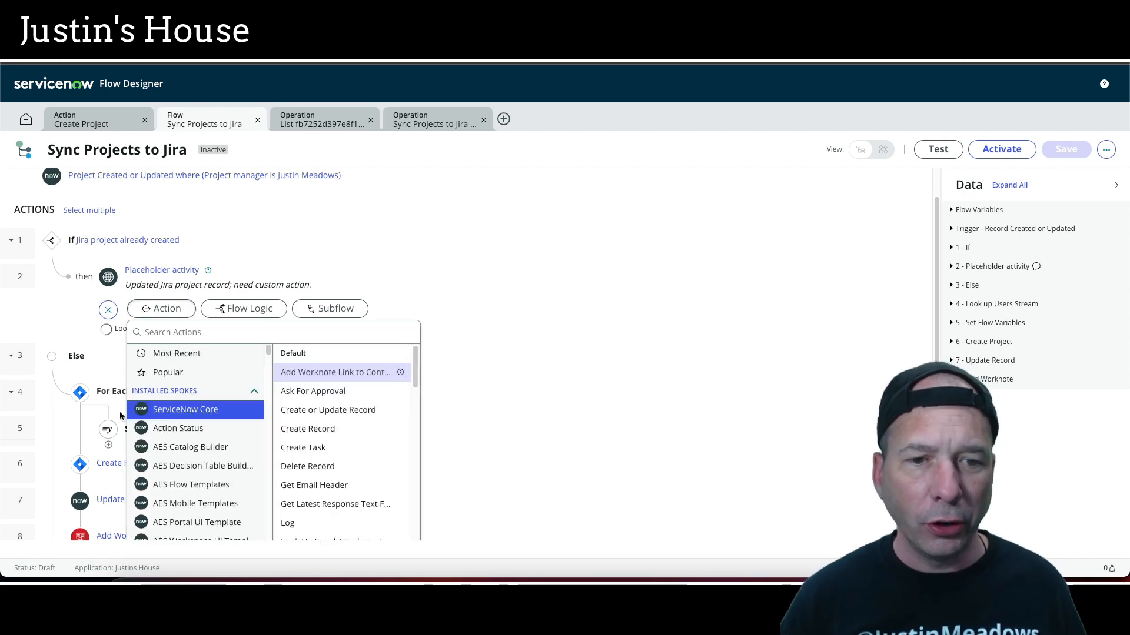
scroll(244, 447, down, 20)
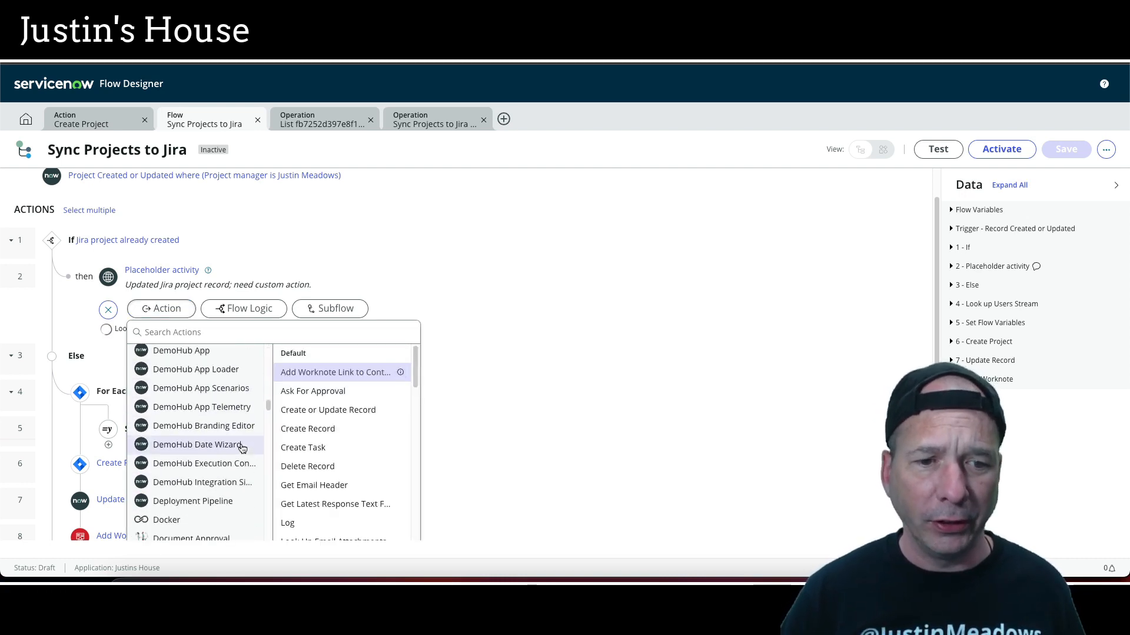
scroll(241, 449, down, 15)
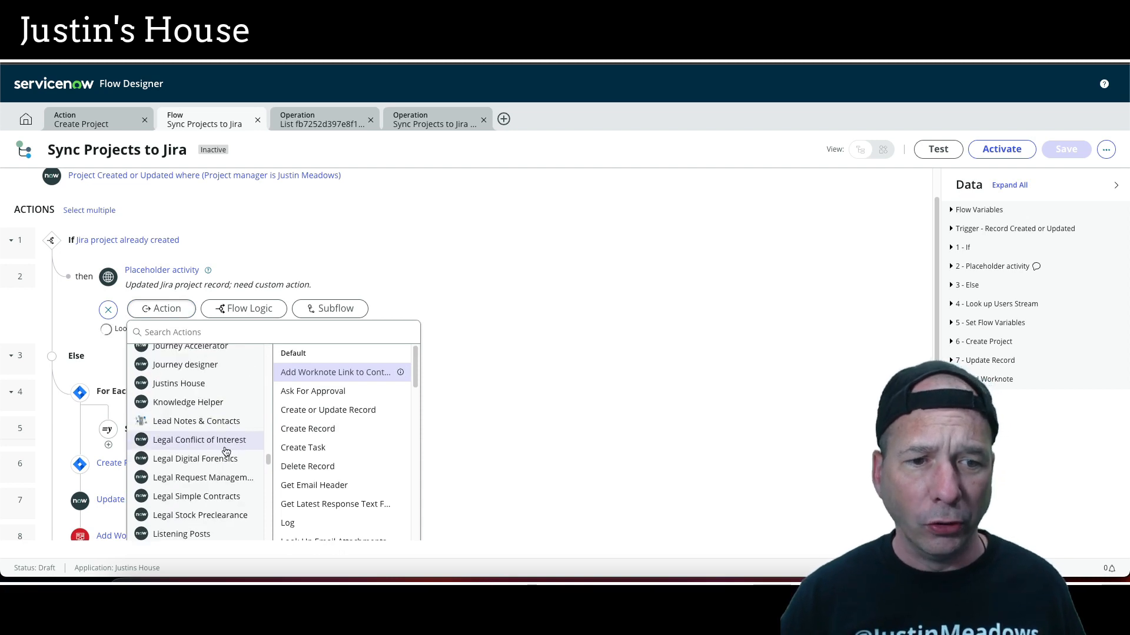
scroll(226, 452, up, 5)
scroll(225, 451, down, 3)
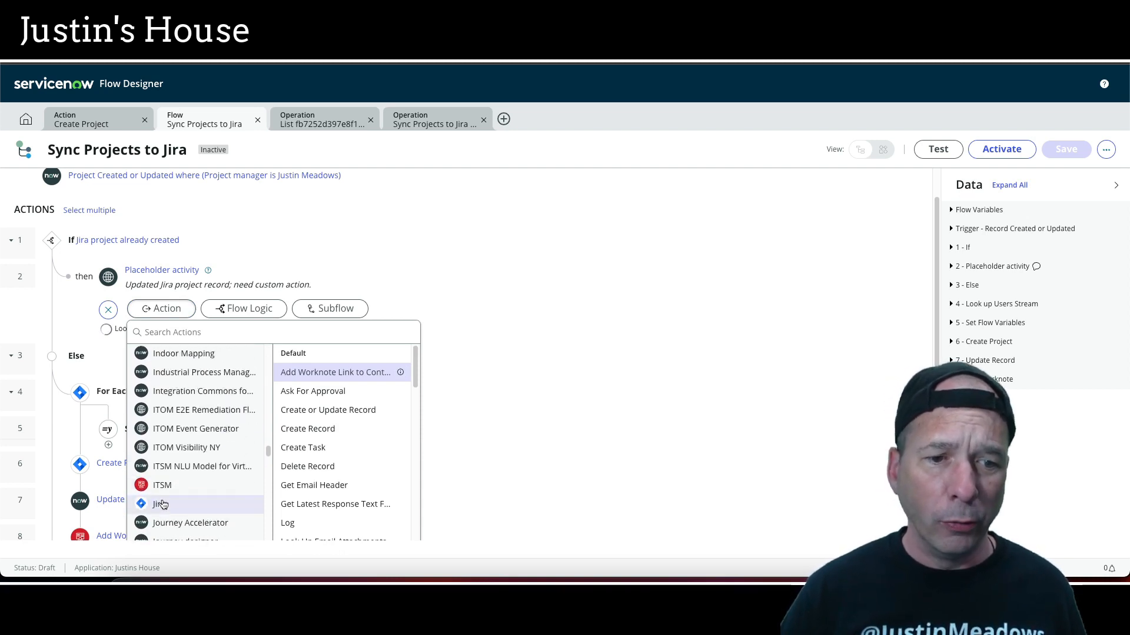
click(160, 505)
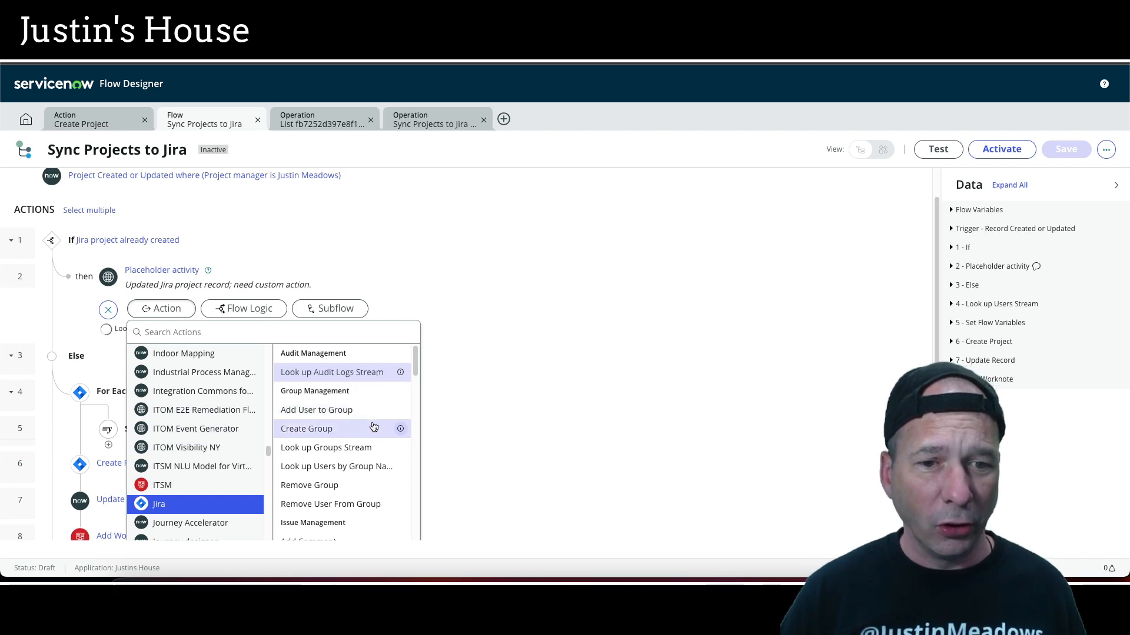
scroll(373, 427, down, 8)
scroll(372, 435, down, 3)
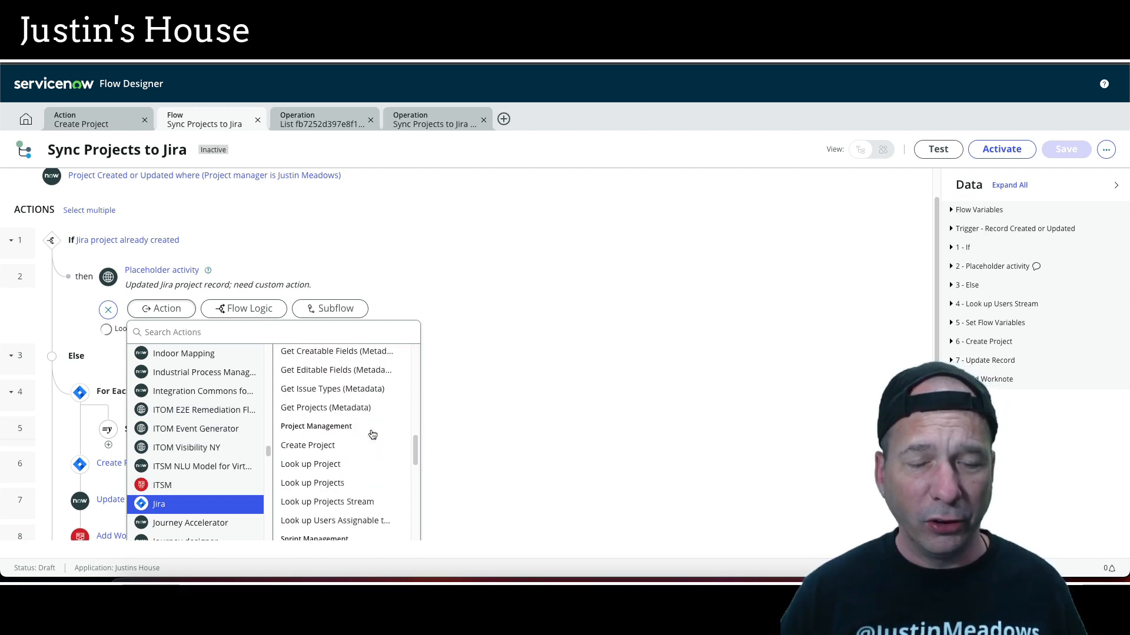
scroll(373, 434, down, 2)
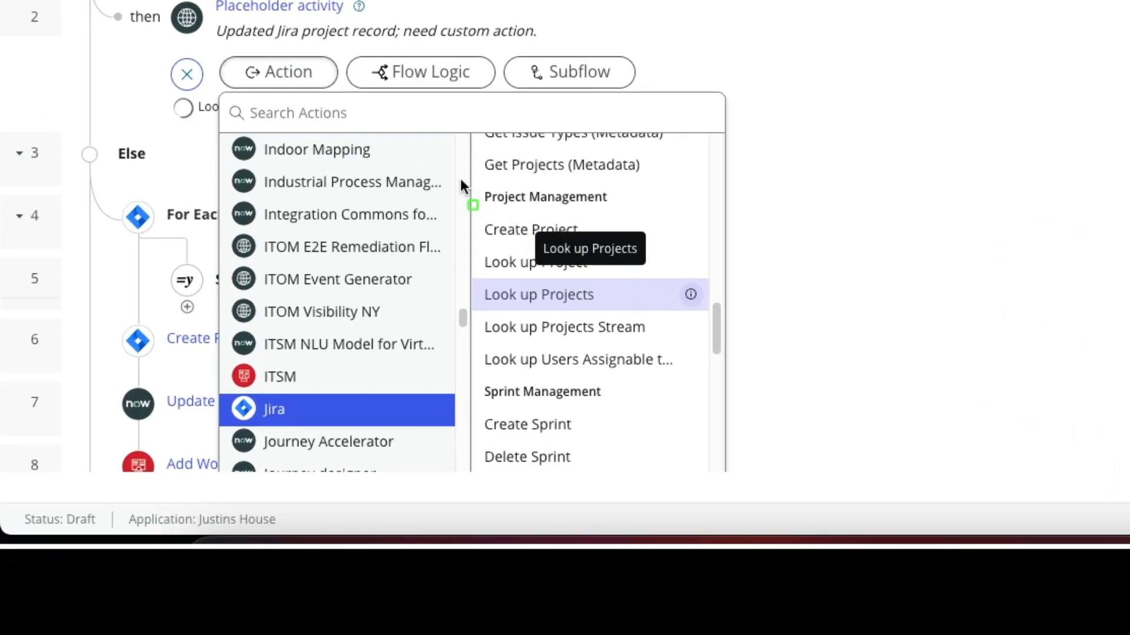
mouse_move(460, 180)
mouse_down()
mouse_move(761, 346)
mouse_move(740, 379)
mouse_up()
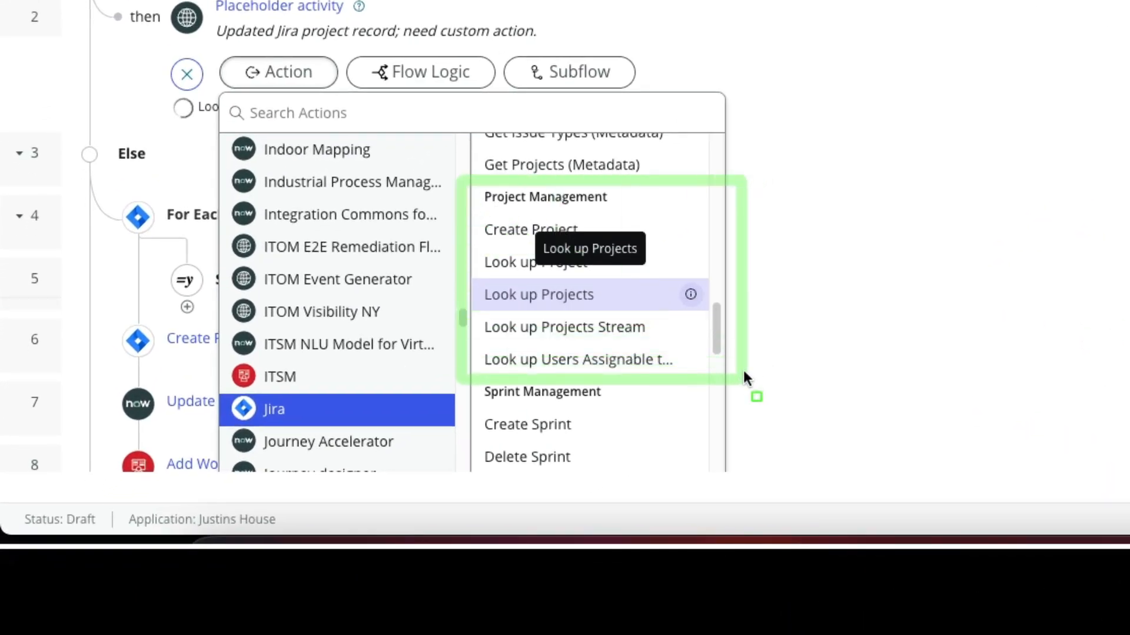
key(Escape)
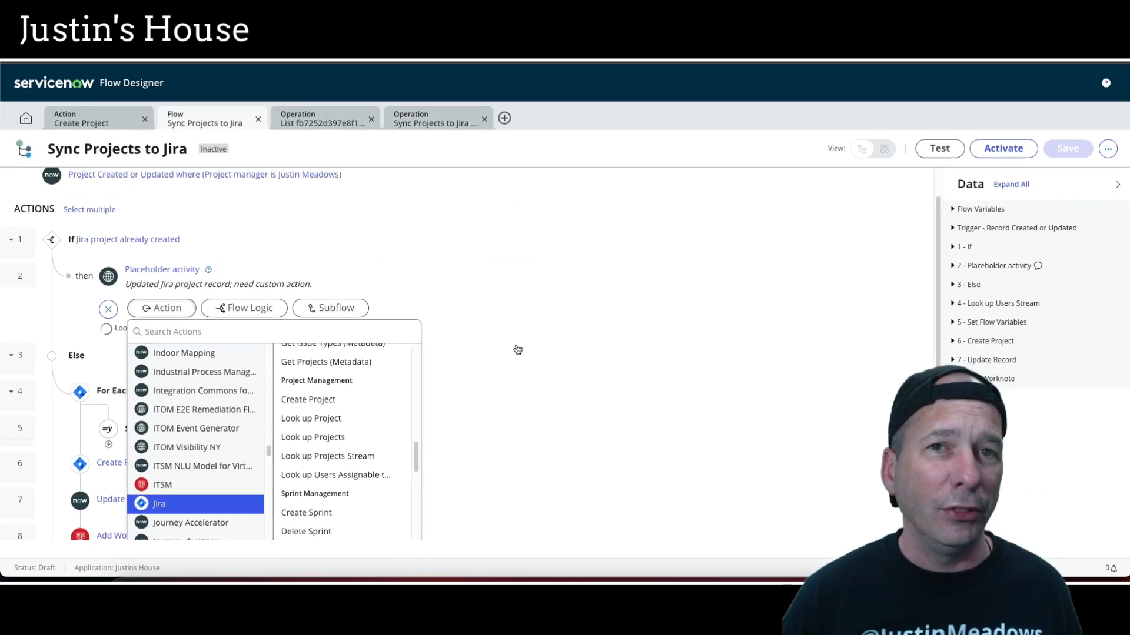
click(486, 327)
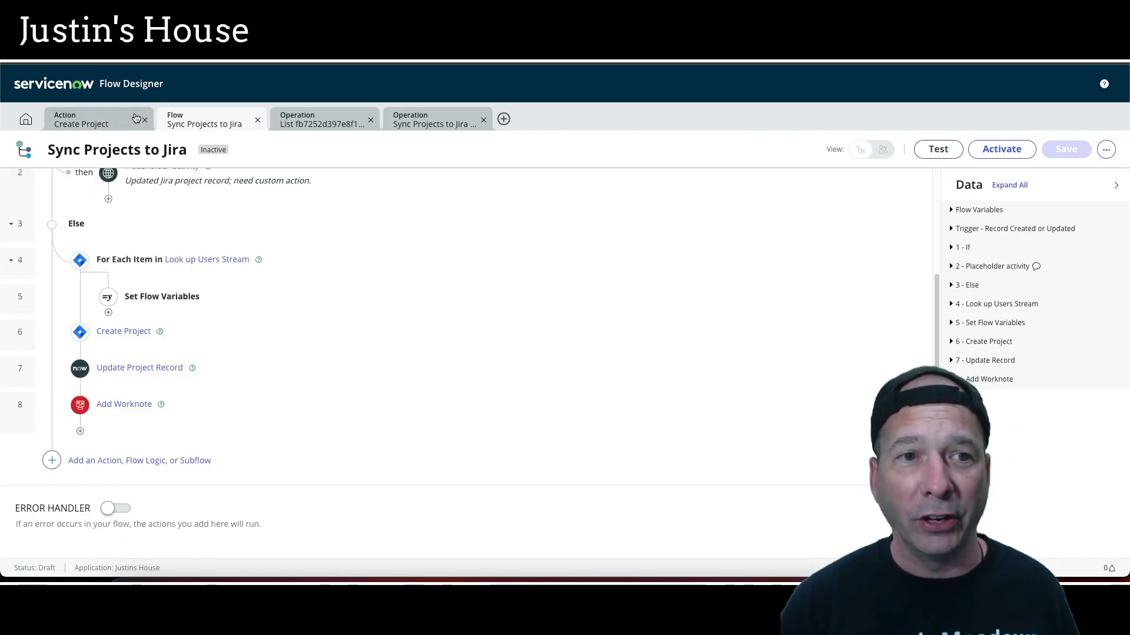
- Copy the Jira spoke's Create Project action into the Justins House application under the name Update Project
click(117, 119)
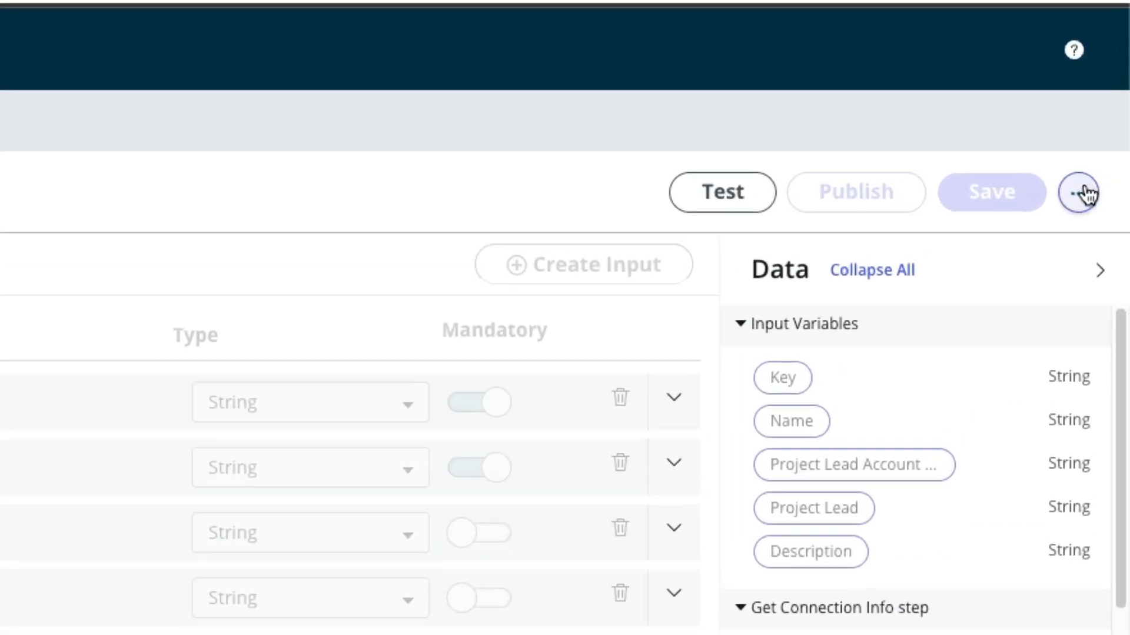
click(1082, 193)
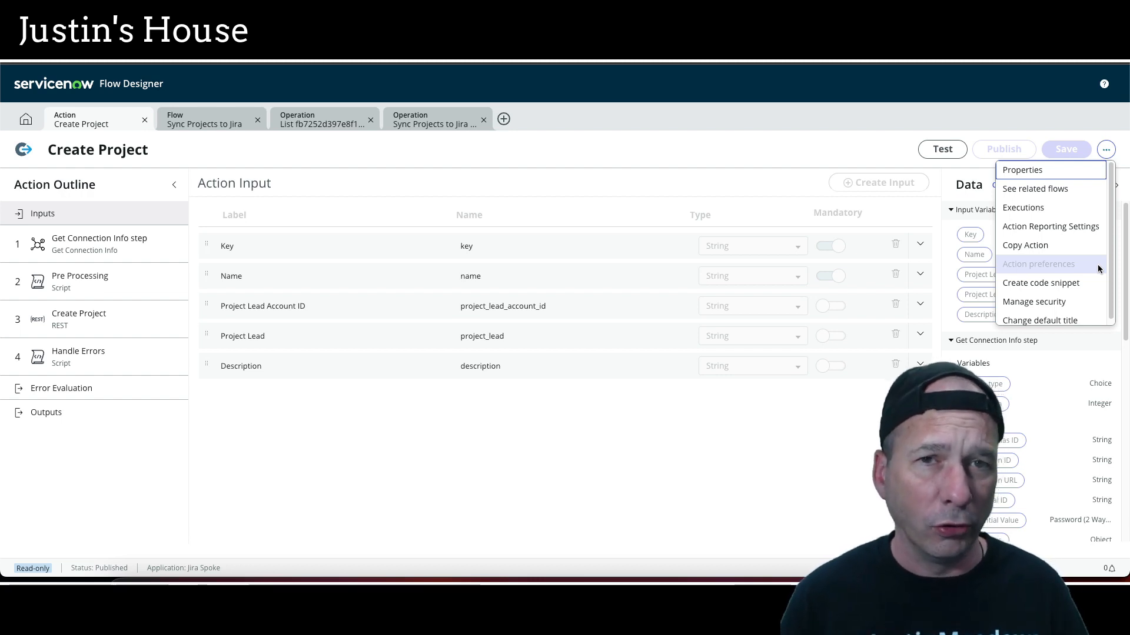
click(1026, 246)
triple_click(551, 181)
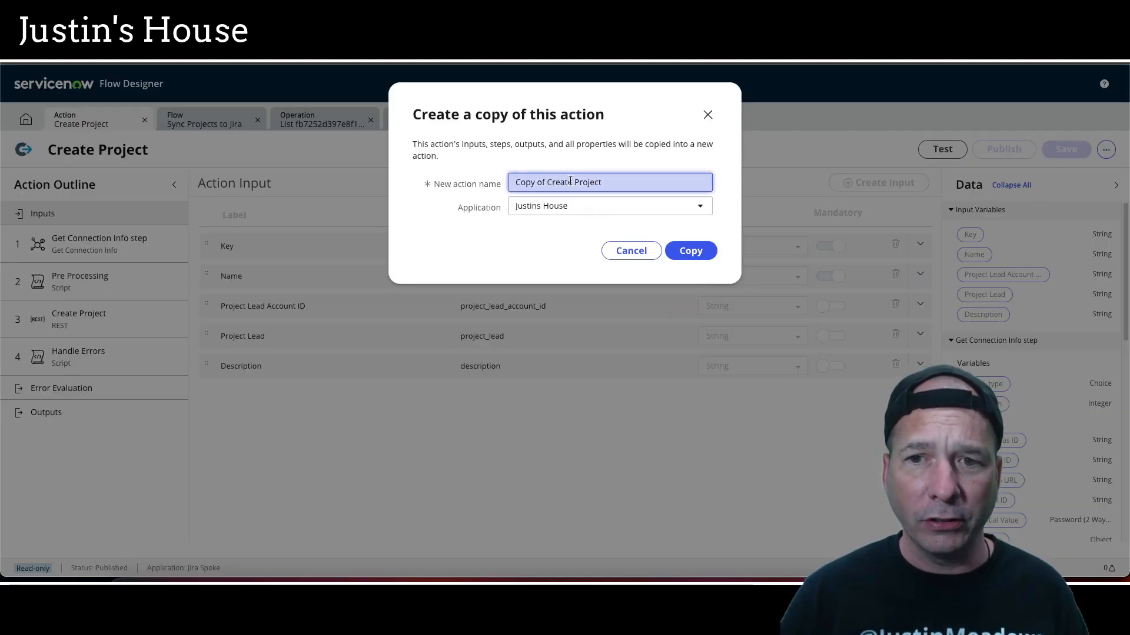
drag(571, 182, 501, 183)
text(Upd)
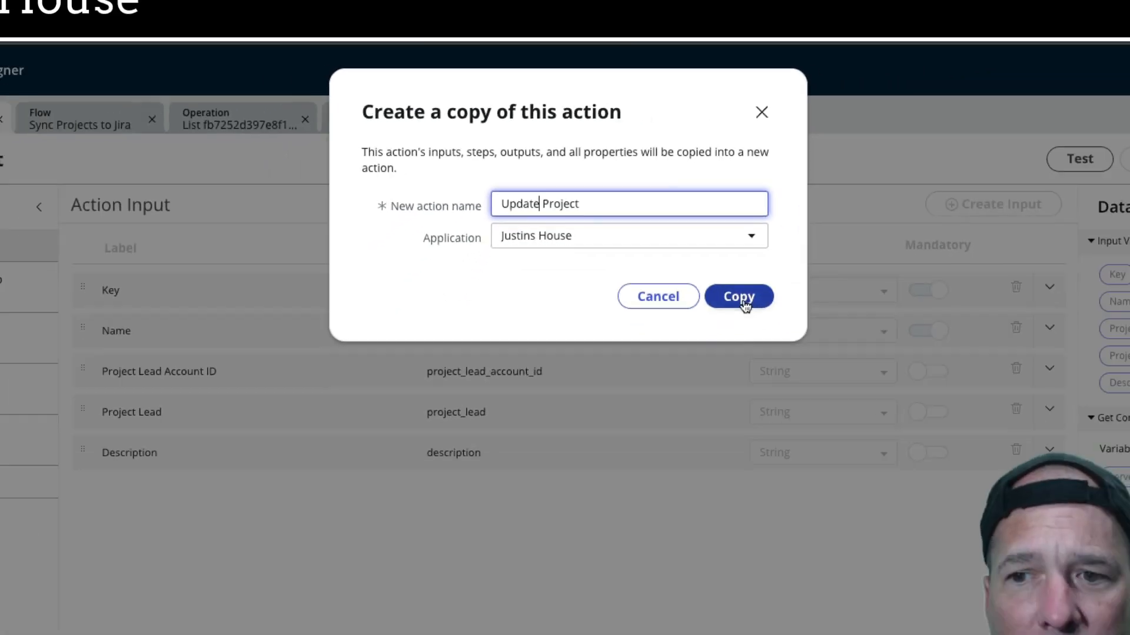
click(743, 301)
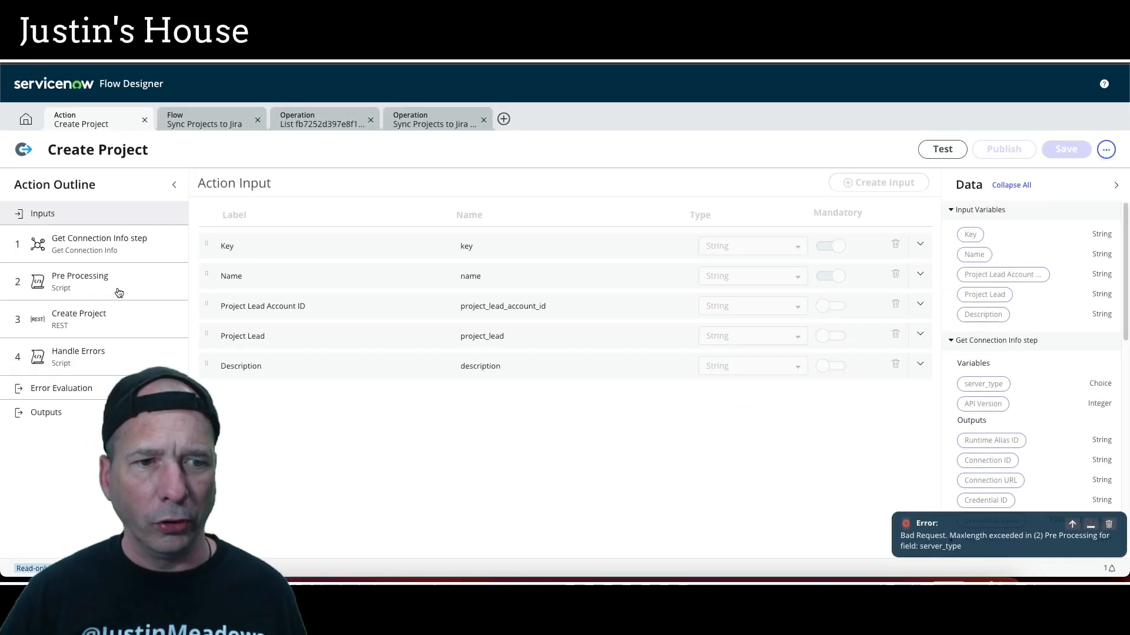
- Dismiss the error and examine the input variables, script and output variables of the Create Project action's Pre Processing step
click(122, 277)
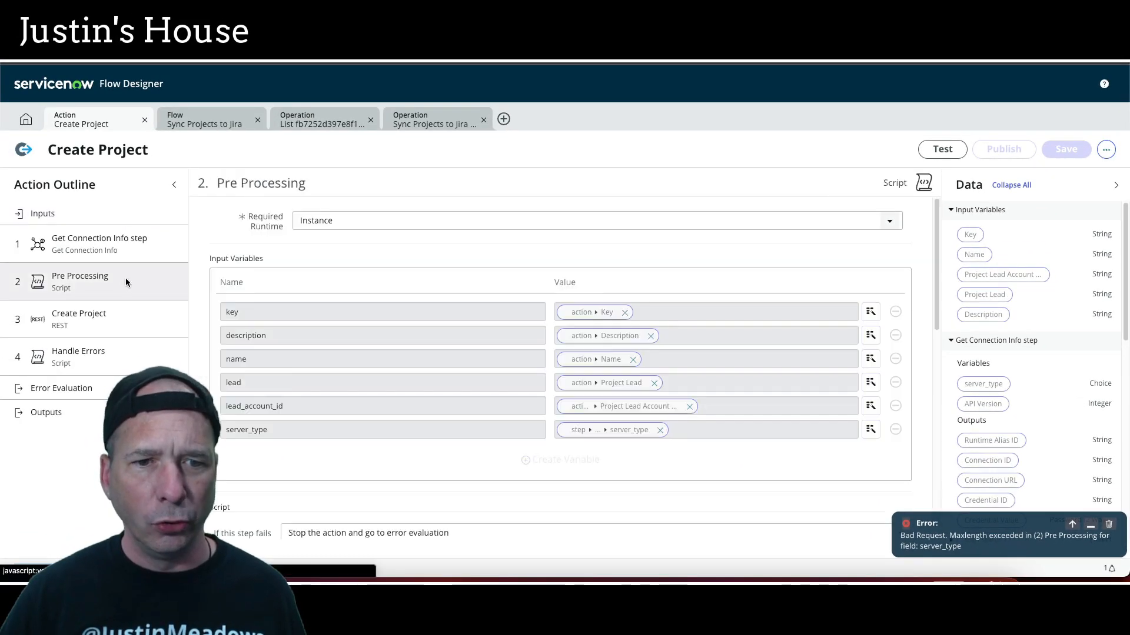
click(250, 434)
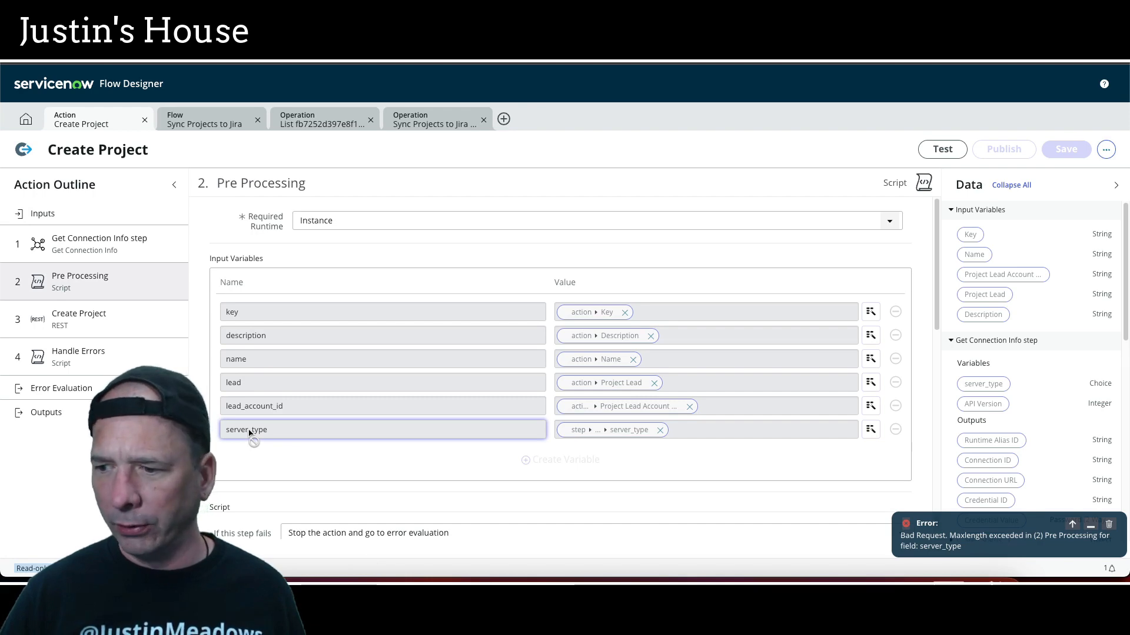
click(1113, 520)
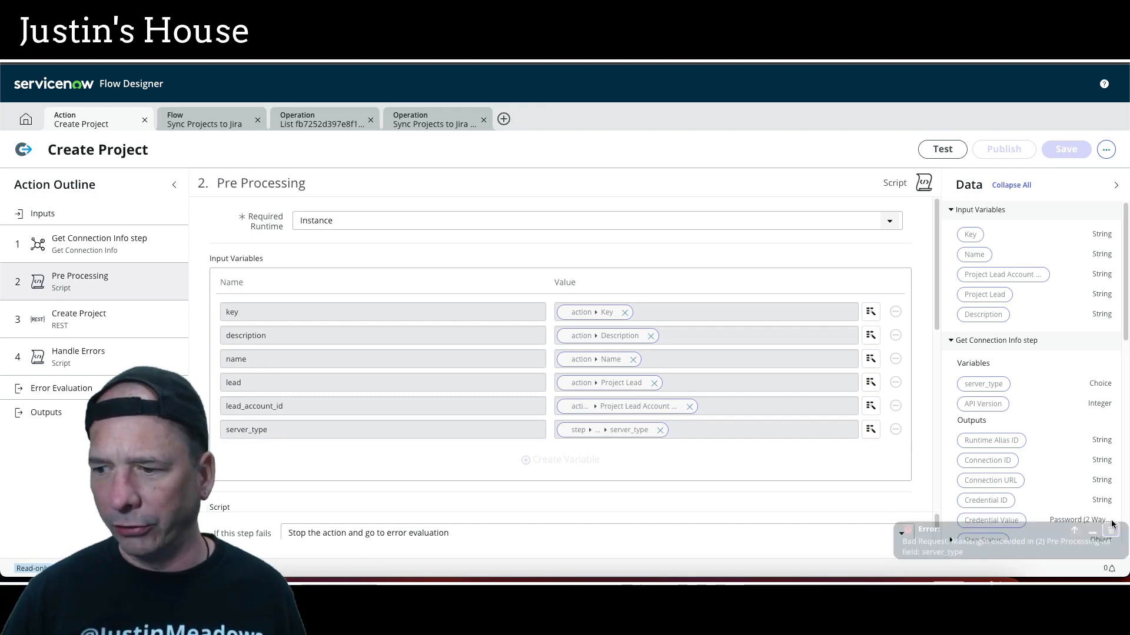
scroll(786, 445, down, 3)
scroll(786, 445, down, 5)
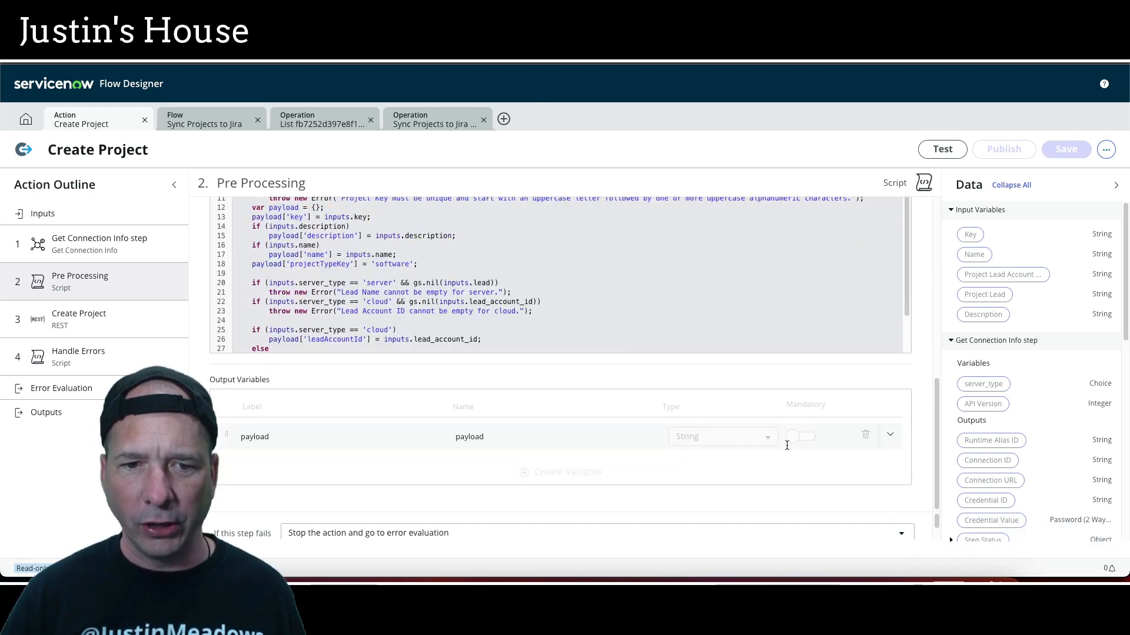
scroll(788, 447, up, 5)
scroll(666, 402, down, 2)
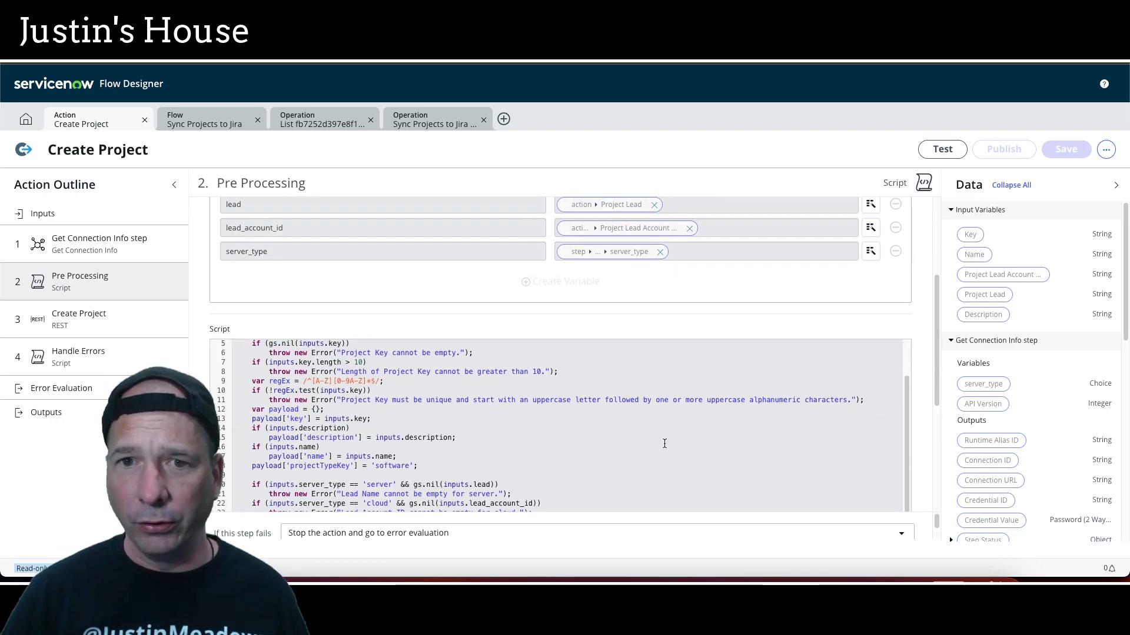
scroll(665, 443, down, 5)
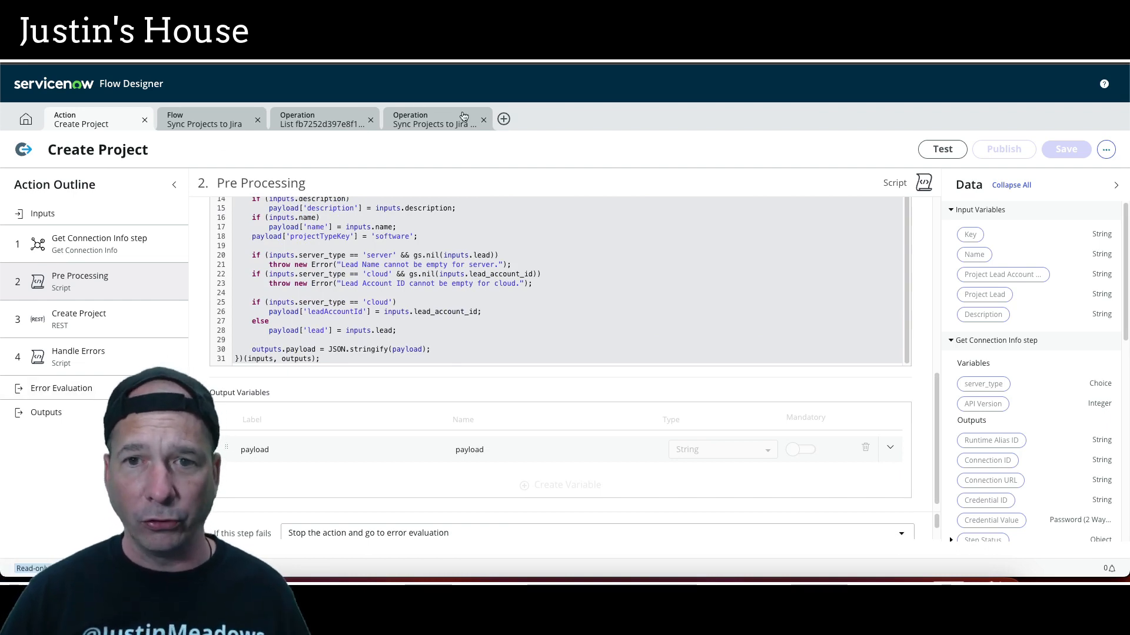
- Try to create a new action named Update Project in the Justins House application, and close its unsaved tab
click(503, 120)
click(518, 173)
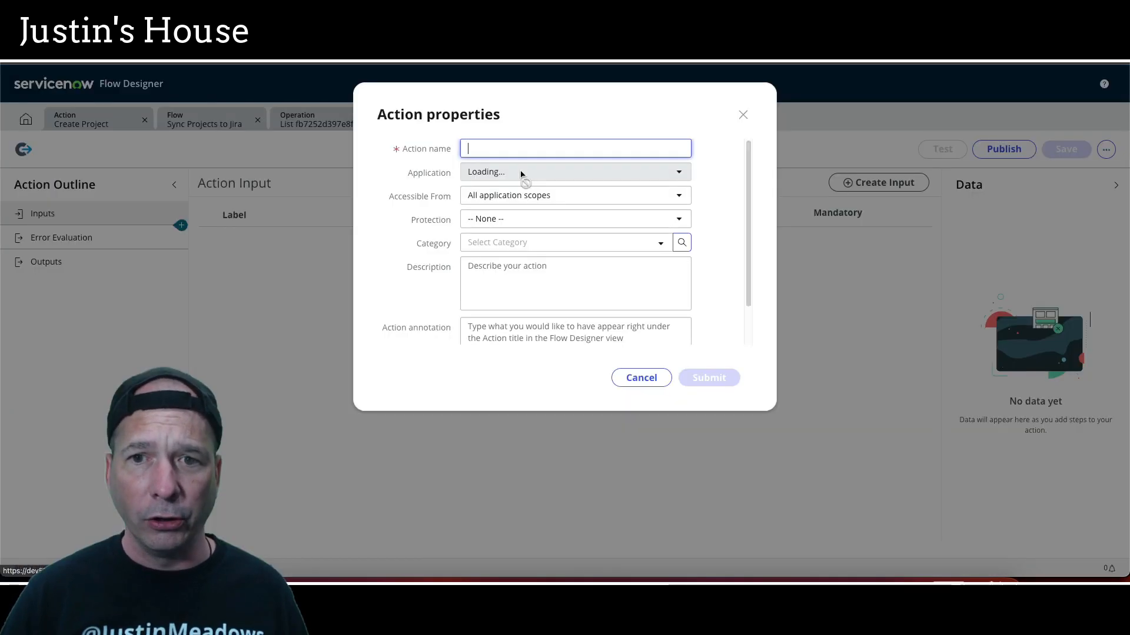
text(Update P)
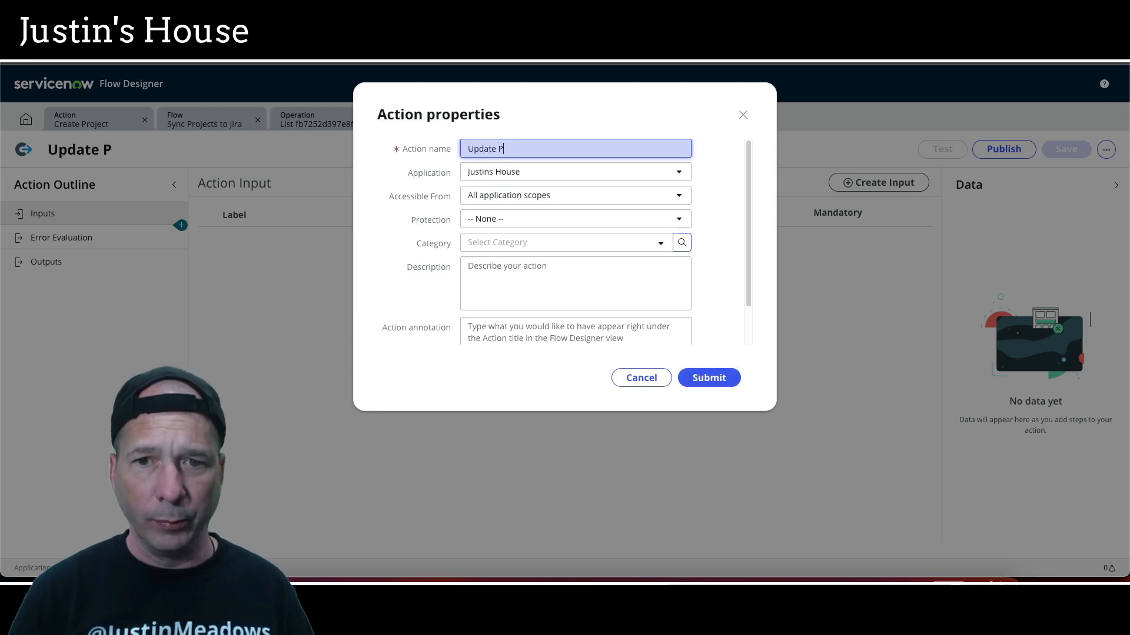
text(roject)
click(717, 379)
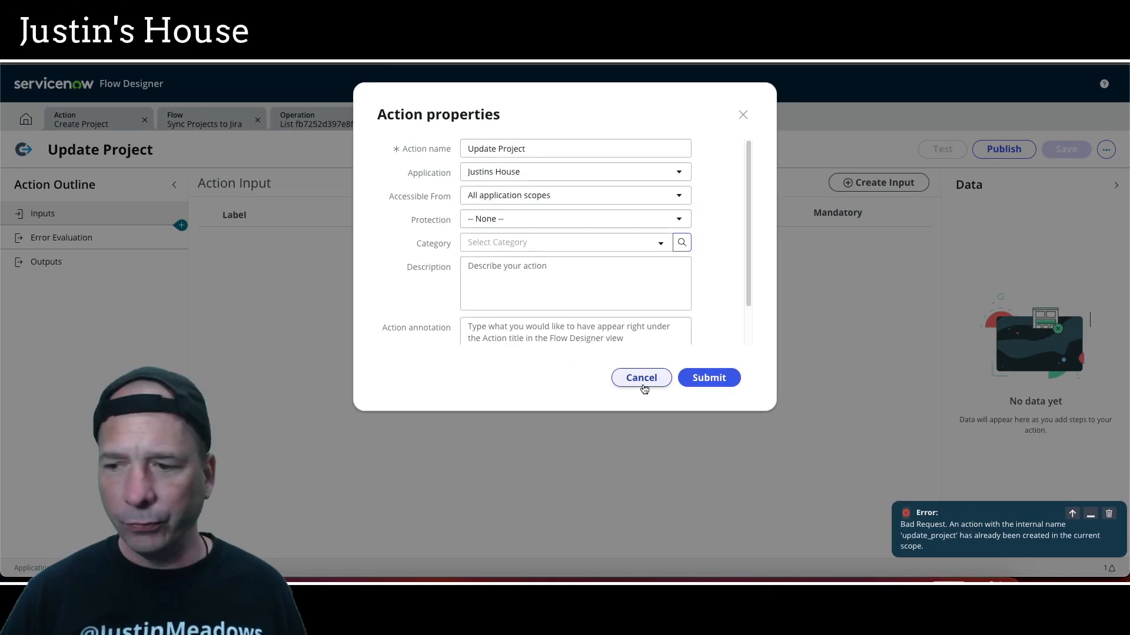
click(641, 378)
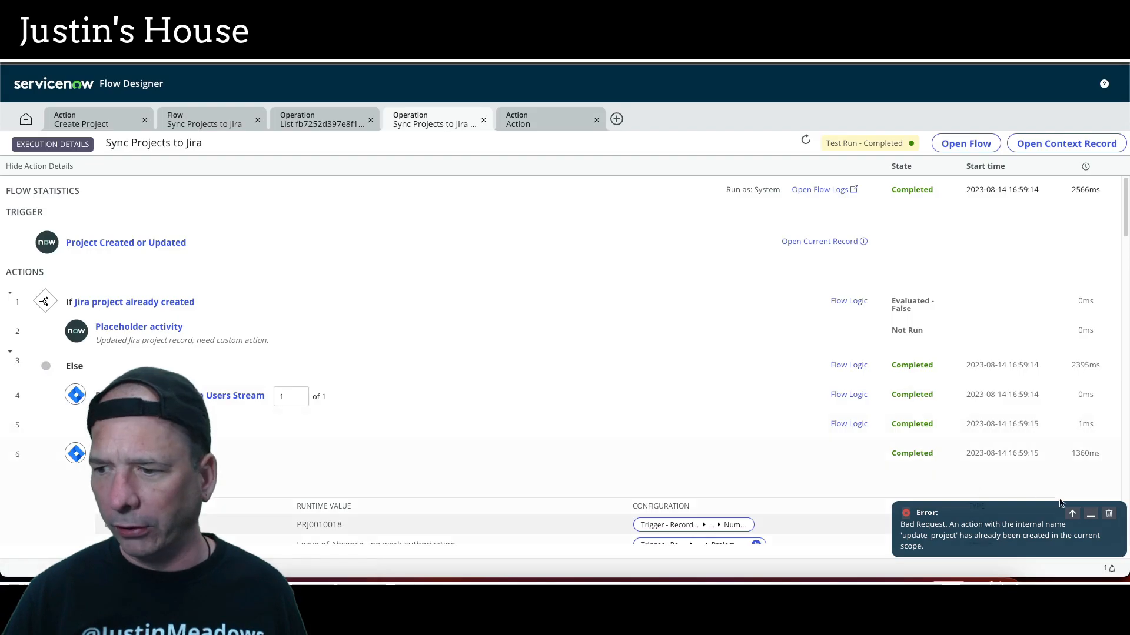
click(1110, 515)
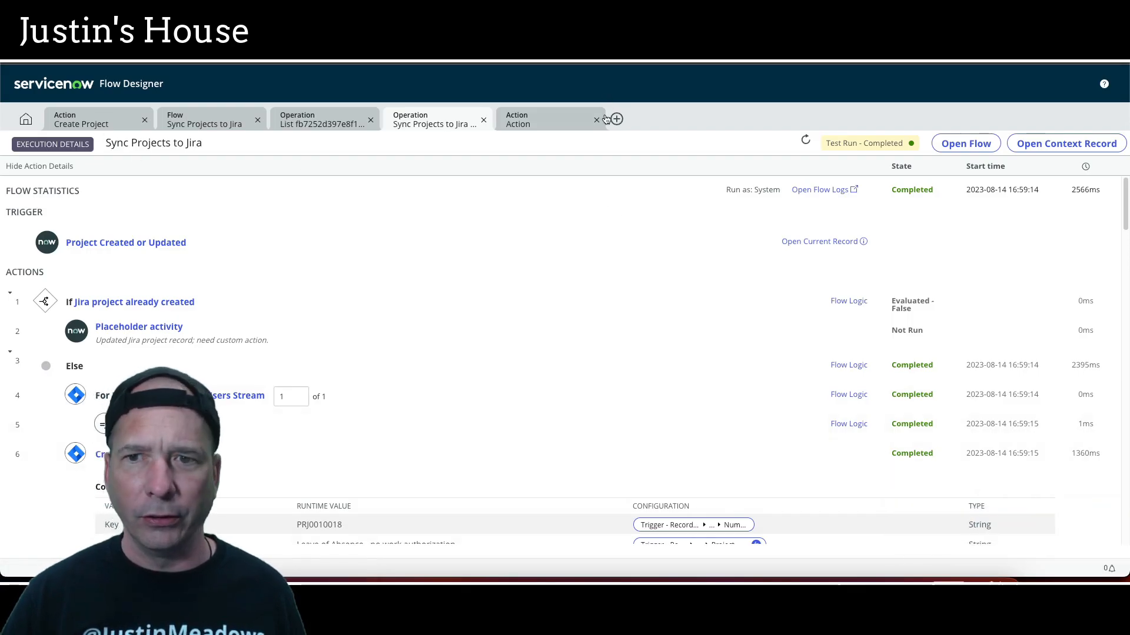
click(596, 120)
- Filter the actions list by the name "update project" and open the Update Project action
click(25, 119)
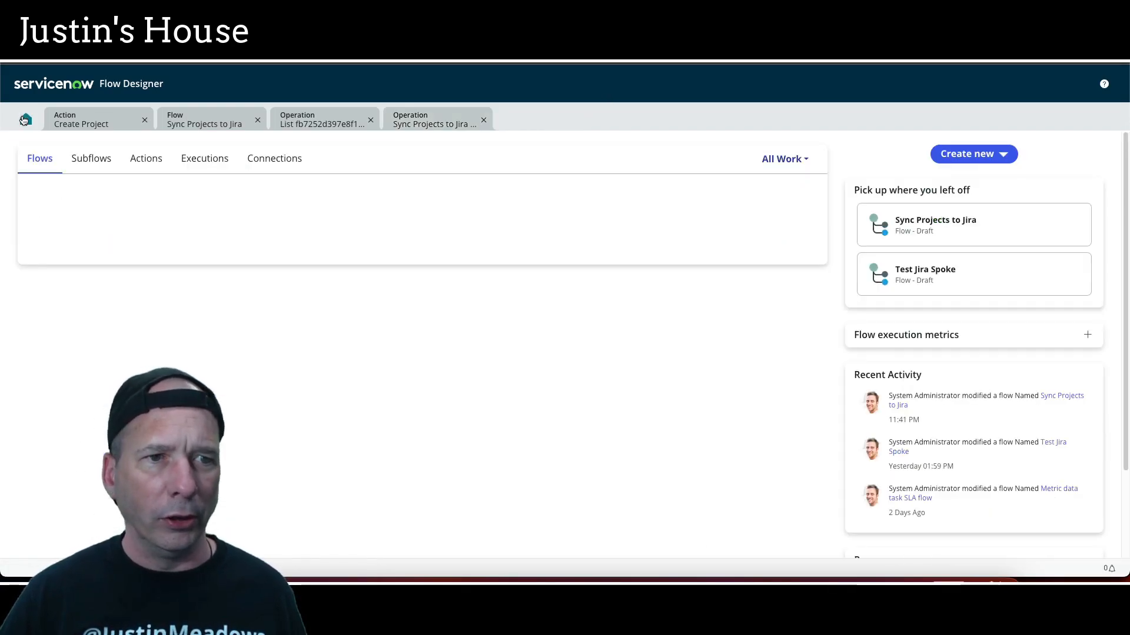
click(131, 161)
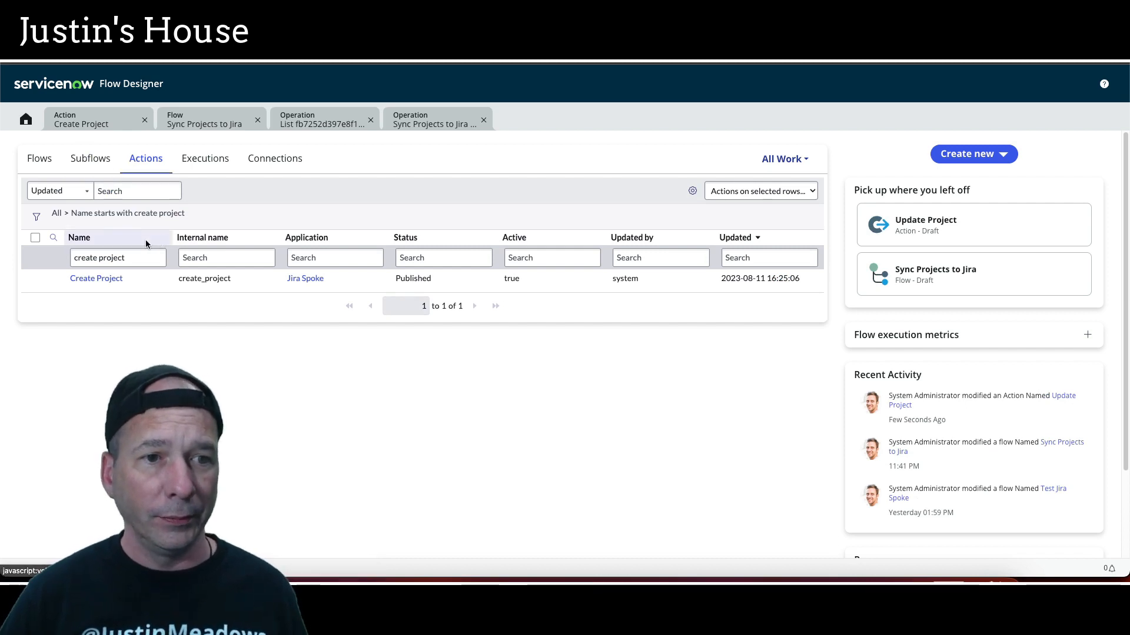
click(97, 254)
double_click(98, 257)
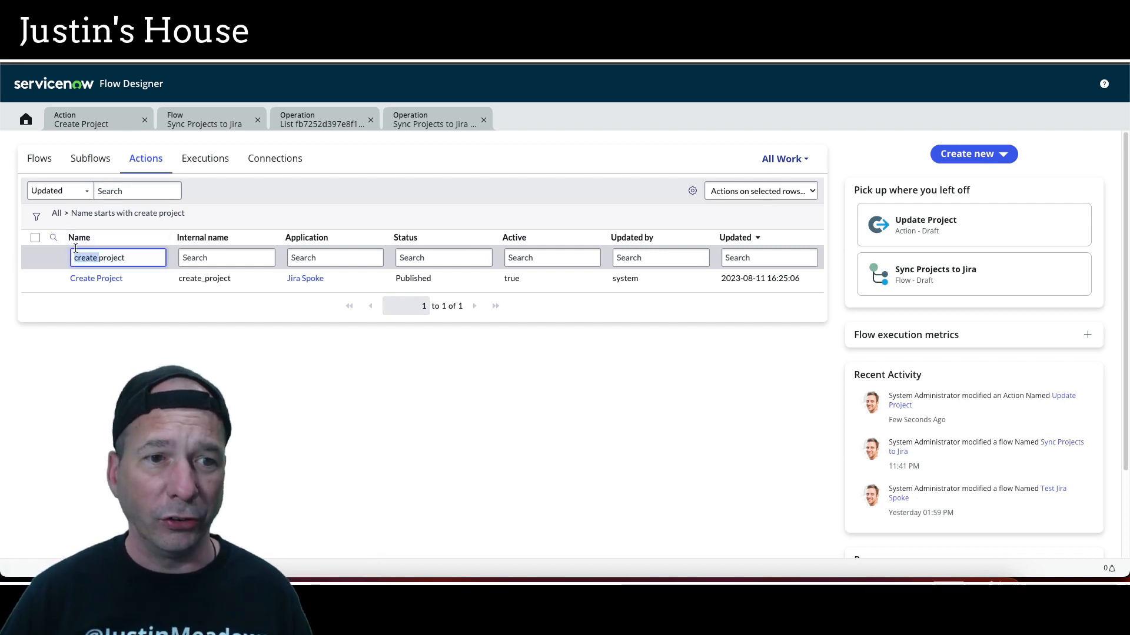
text(update)
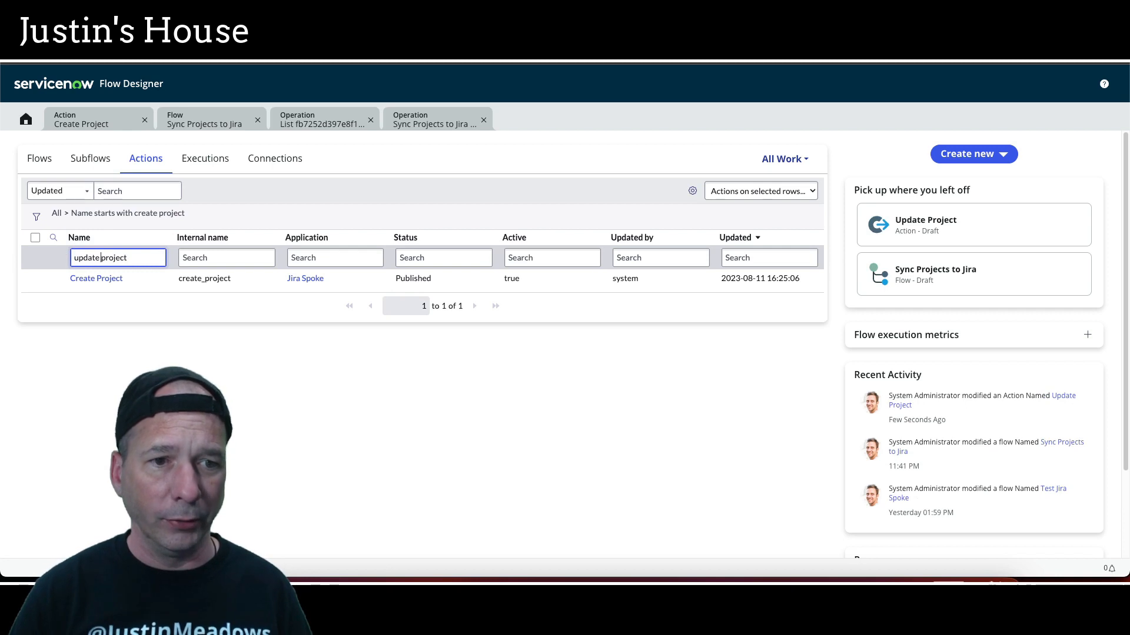
key(Return)
click(109, 276)
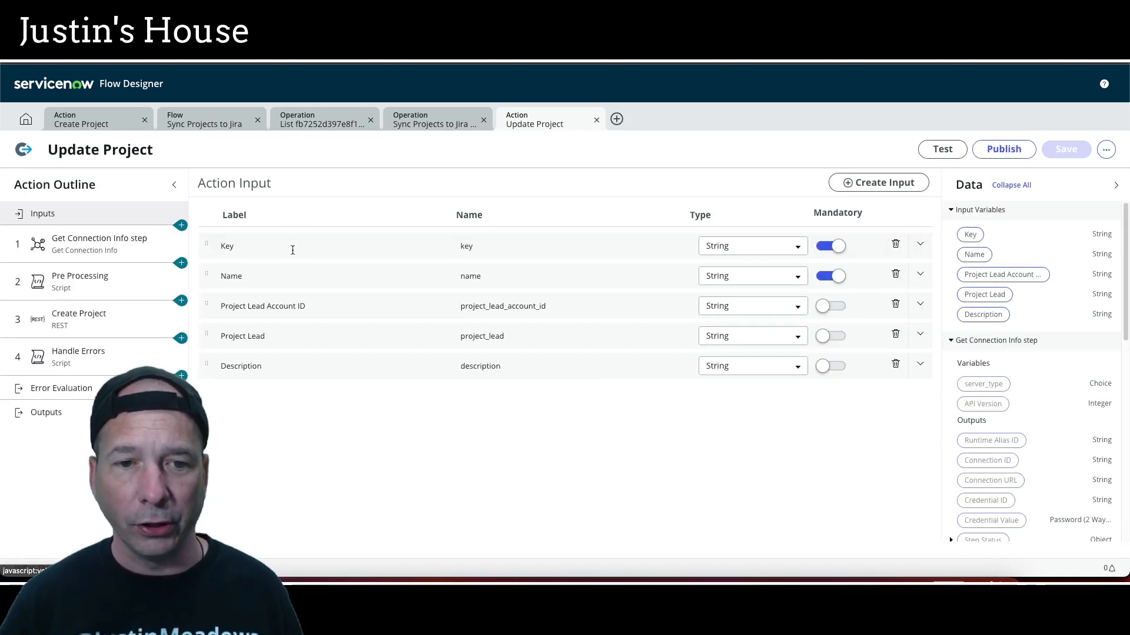
- Examine the Update Project action's inputs and the connection details of its Get Connection Info step
click(246, 278)
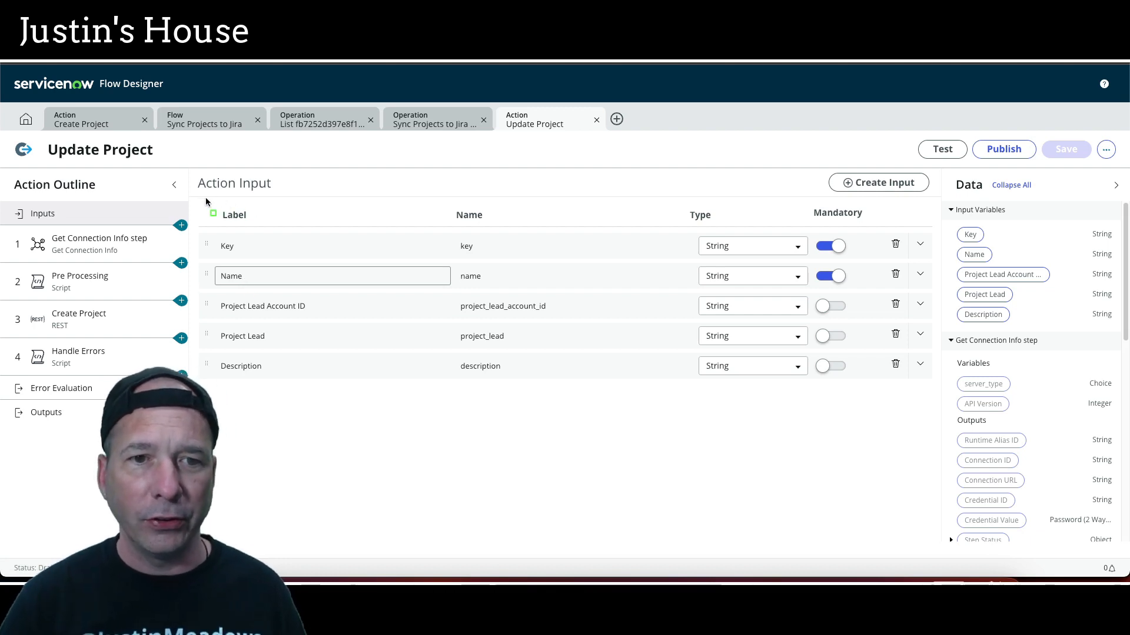
drag(206, 196, 567, 386)
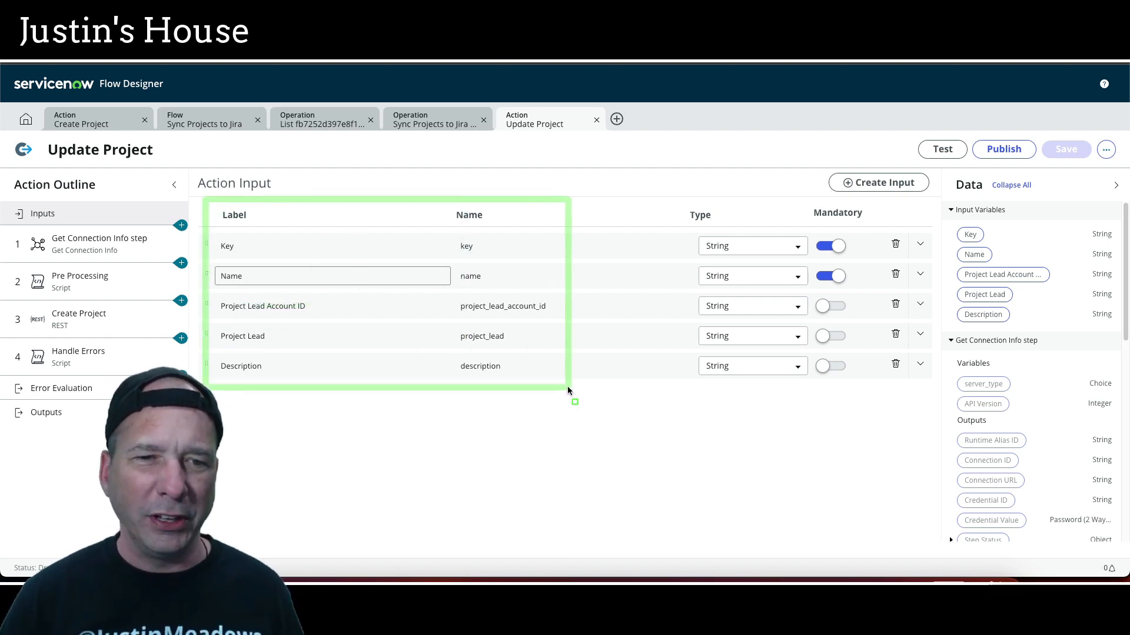
click(270, 363)
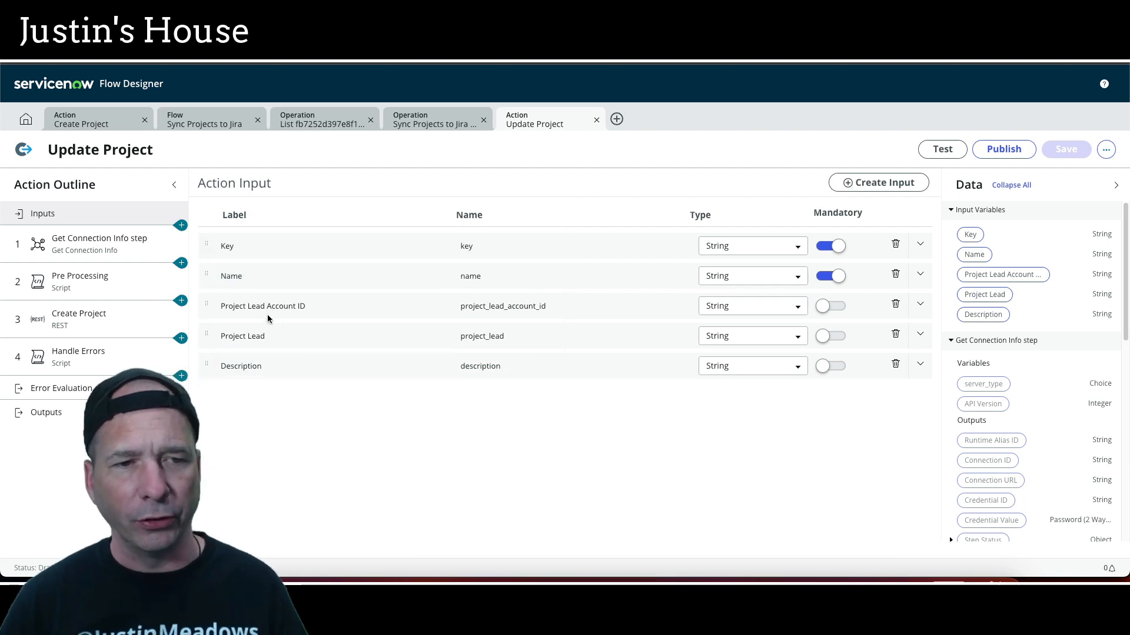
click(98, 255)
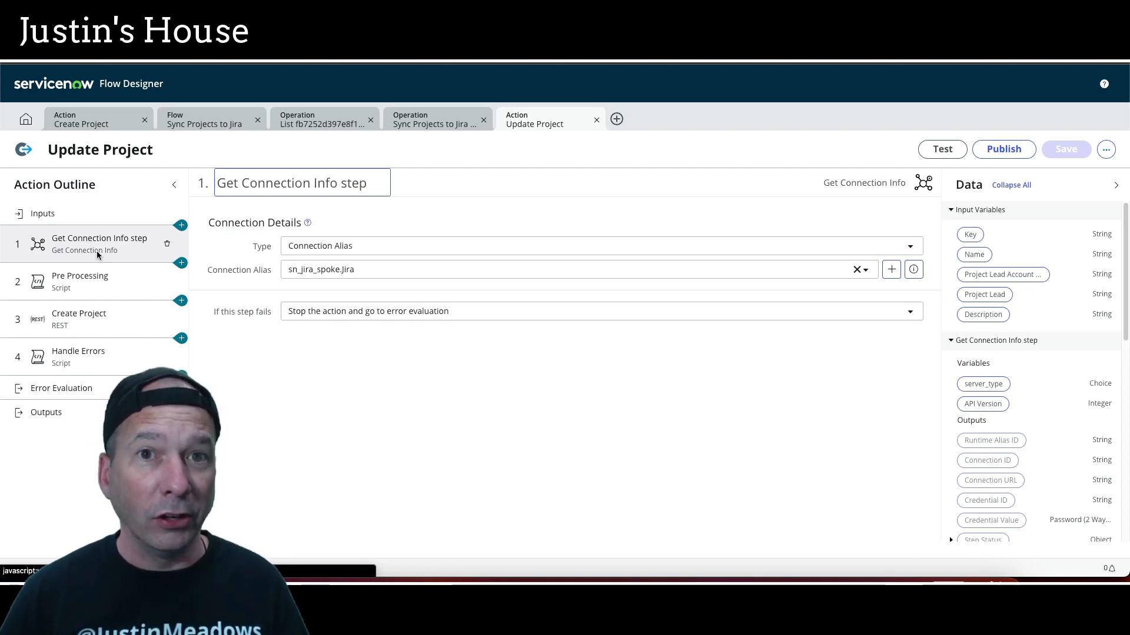
- Delete the Pre Processing script step from the Update Project action
click(103, 287)
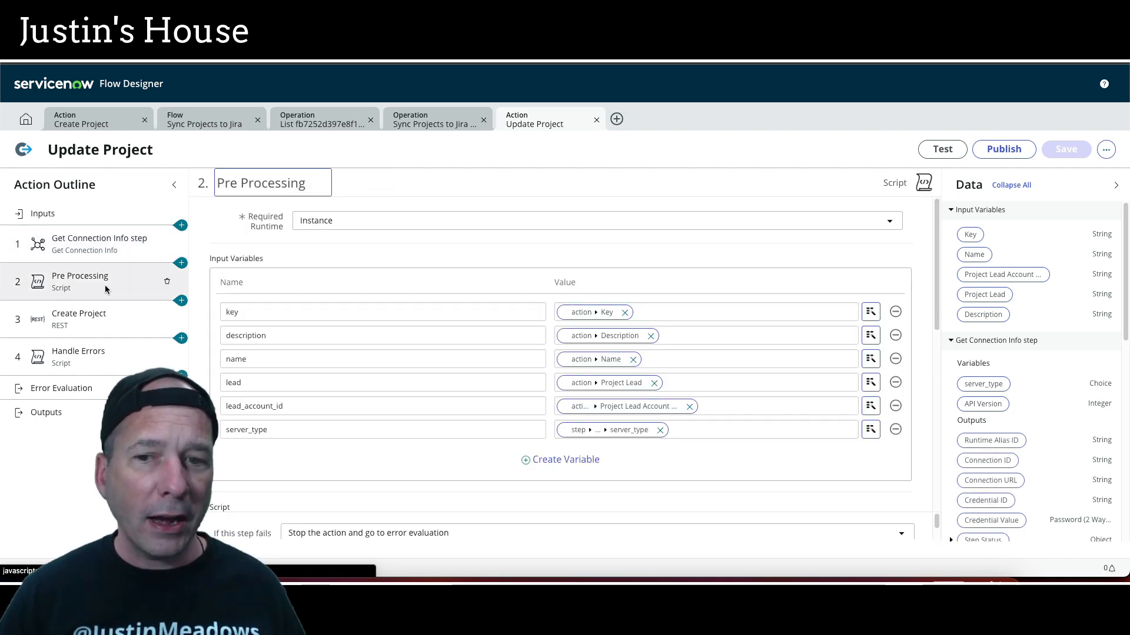
click(167, 283)
click(666, 197)
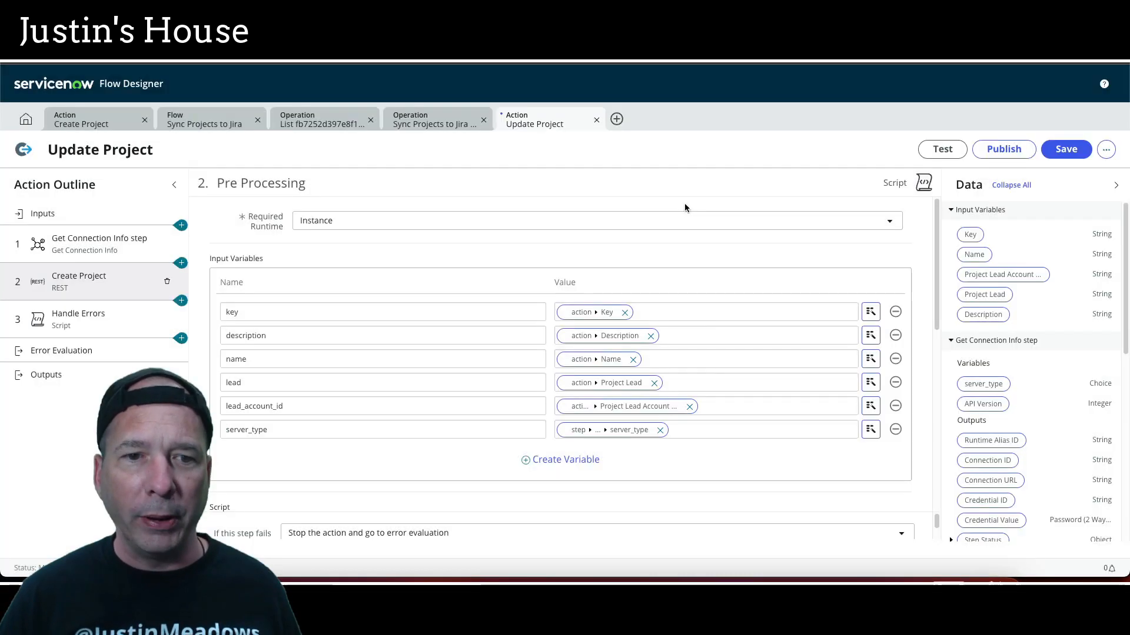
- Review the Handle Errors script and delete the Handle Errors step from the Update Project action
click(119, 323)
click(165, 320)
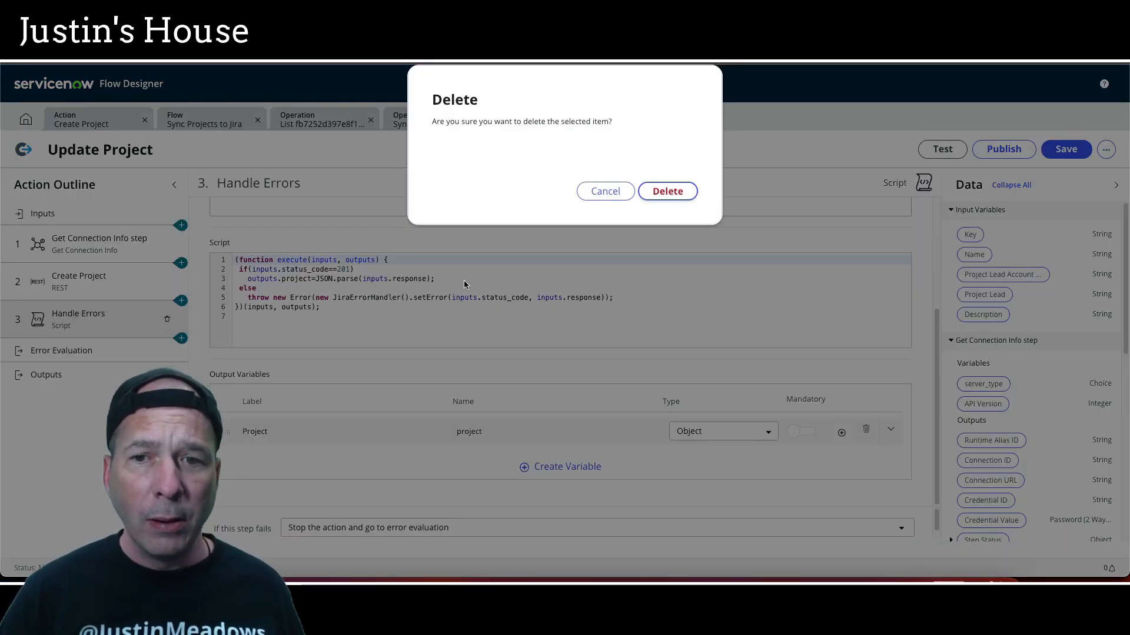
click(598, 198)
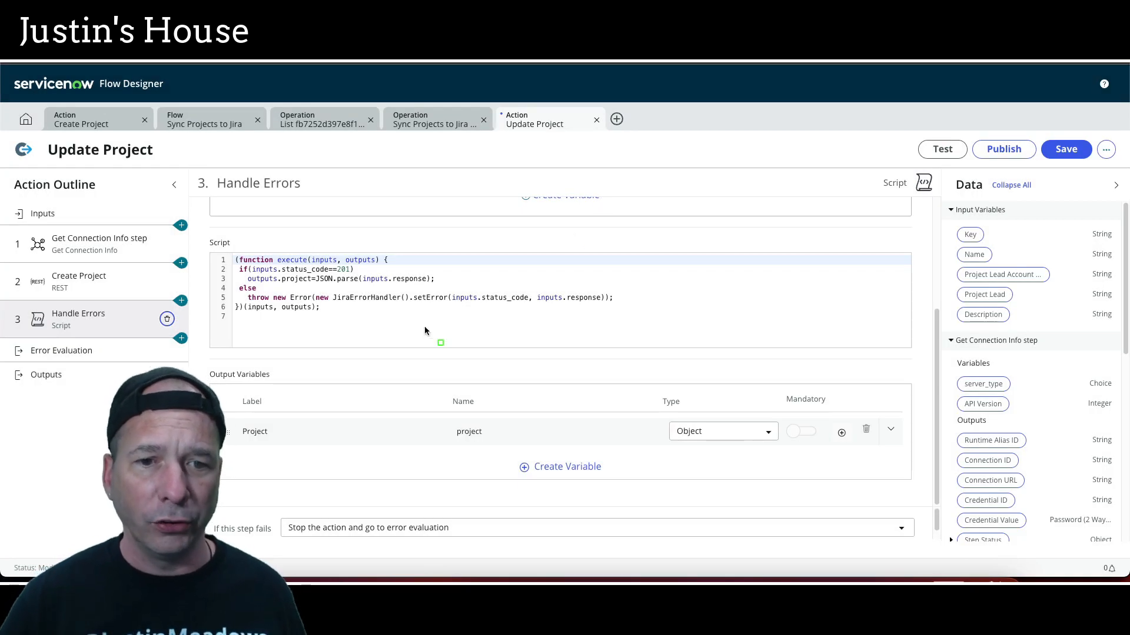
drag(302, 287, 463, 312)
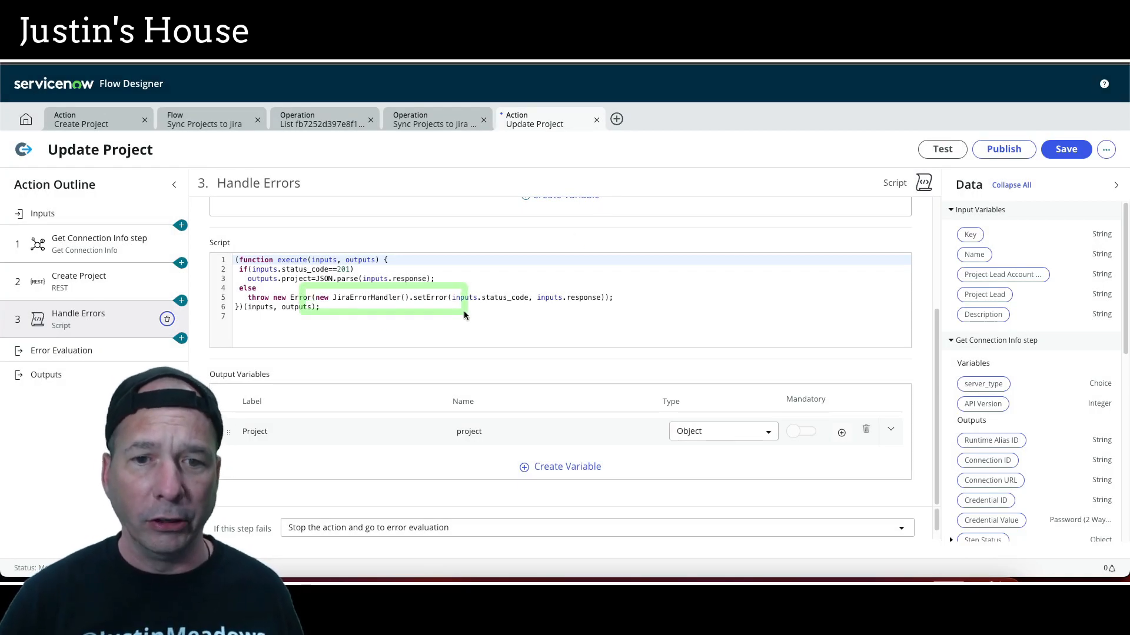
click(168, 319)
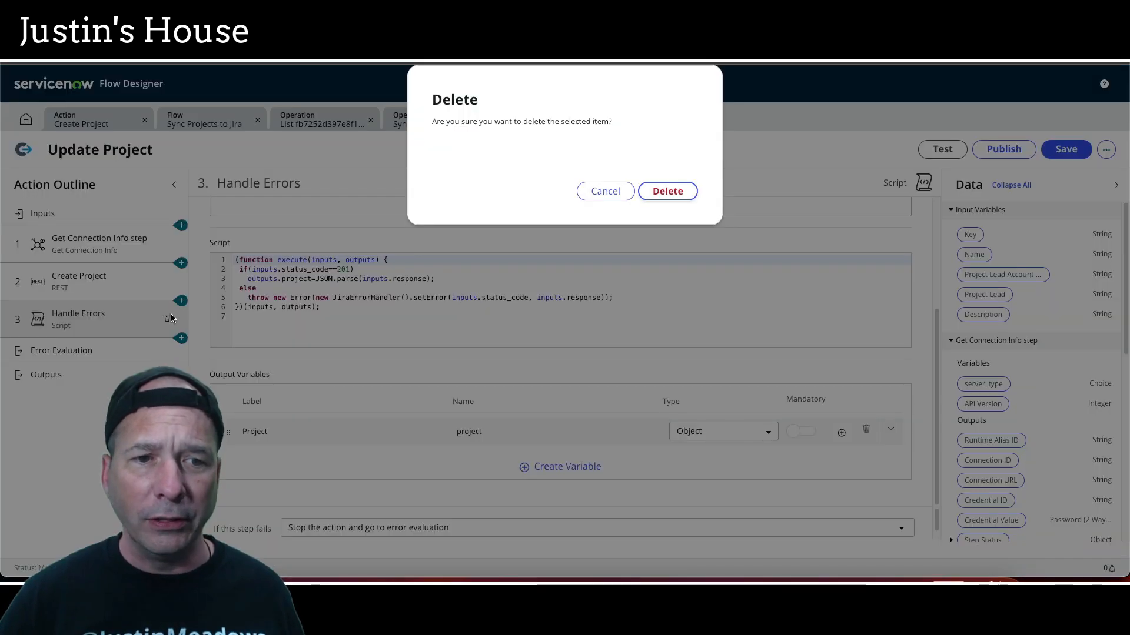
click(667, 191)
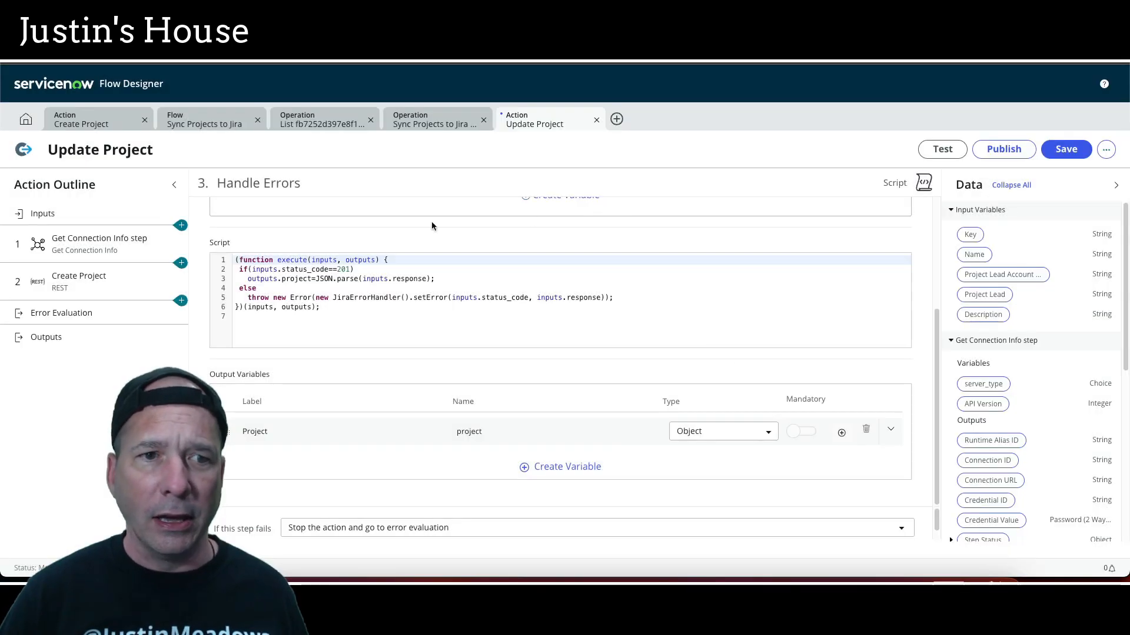
- Rename the Create Project REST step as Update Project
click(94, 279)
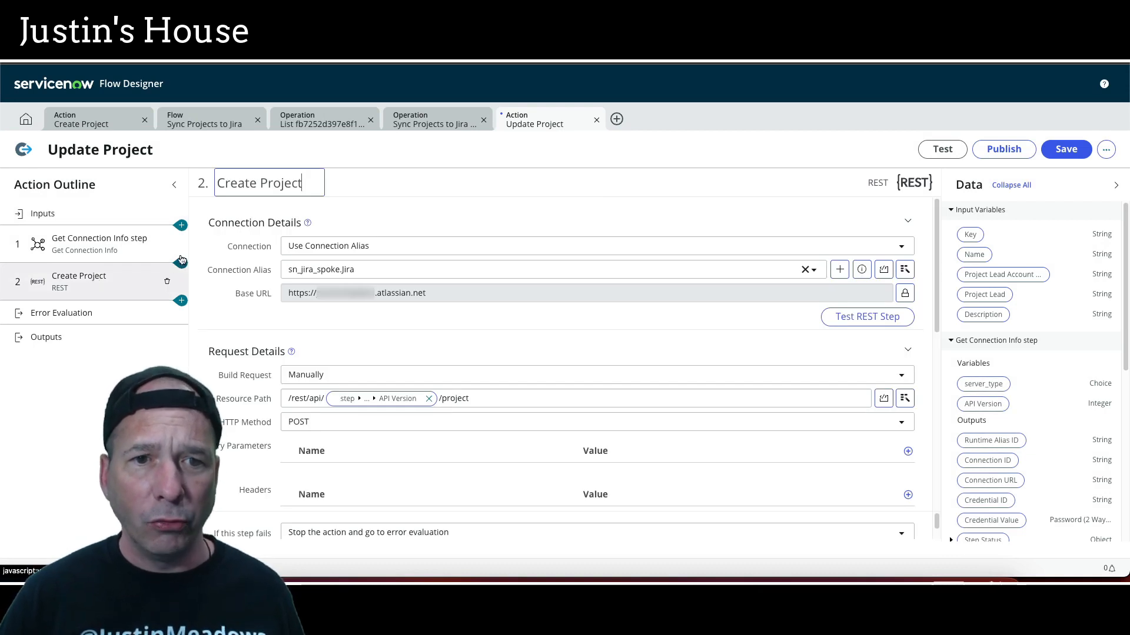
double_click(254, 184)
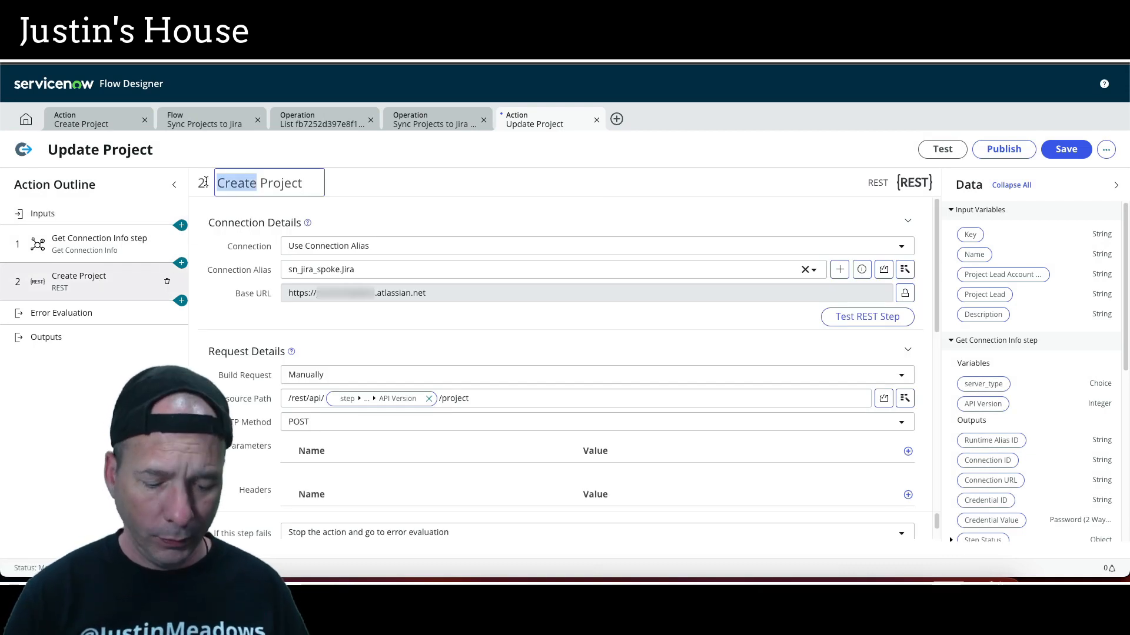
text(Update)
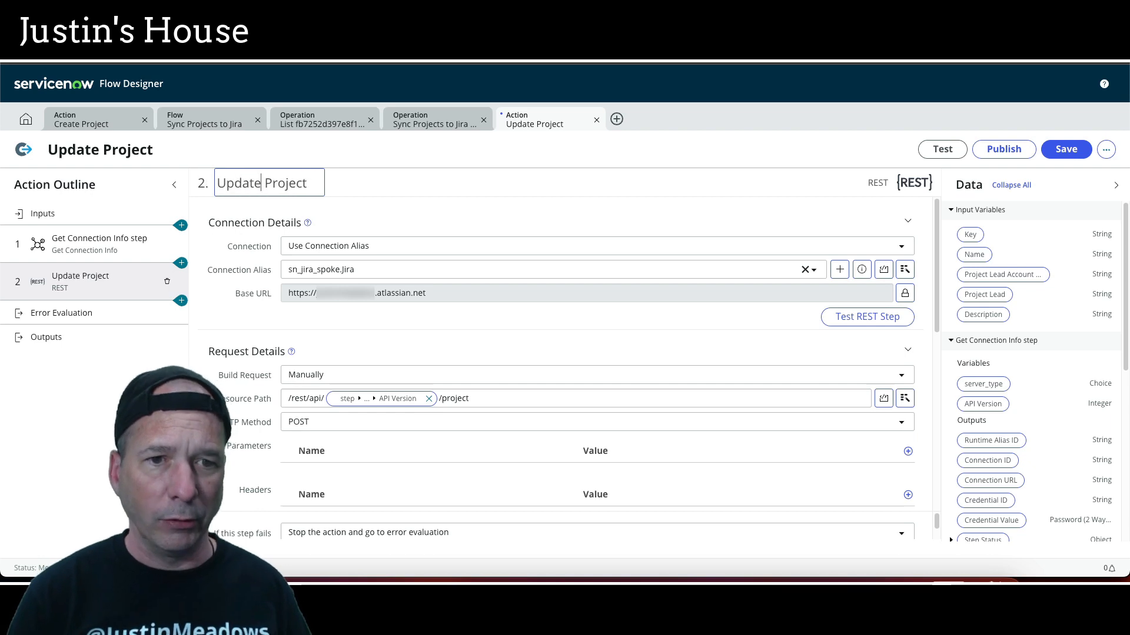
click(449, 187)
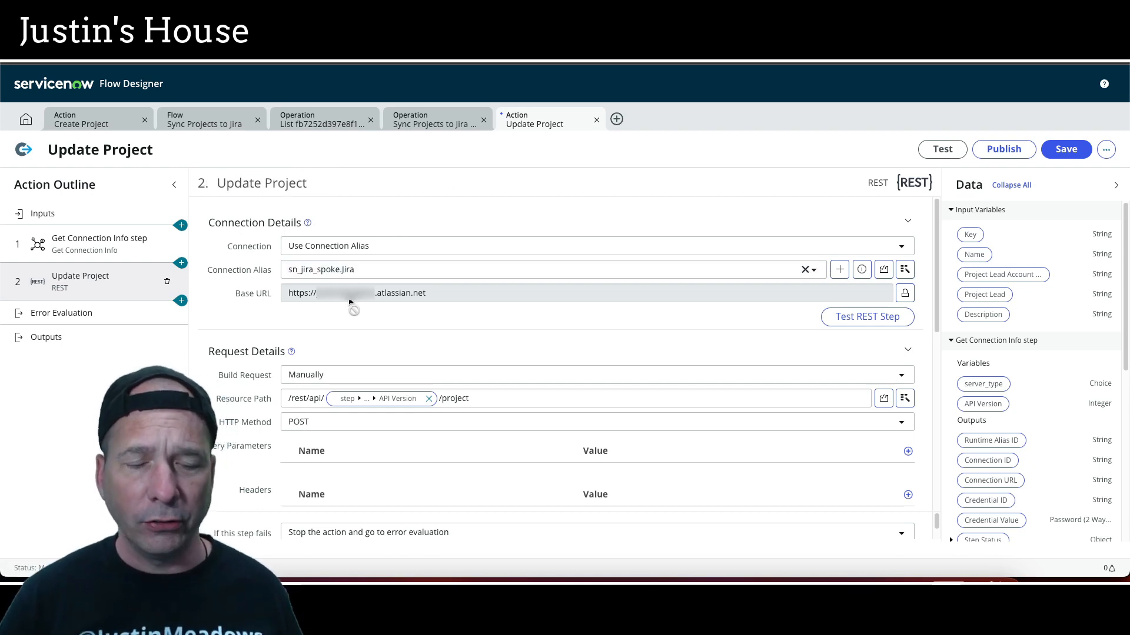
- Review the REST step's request details and set its HTTP method to PUT
scroll(293, 299, down, 2)
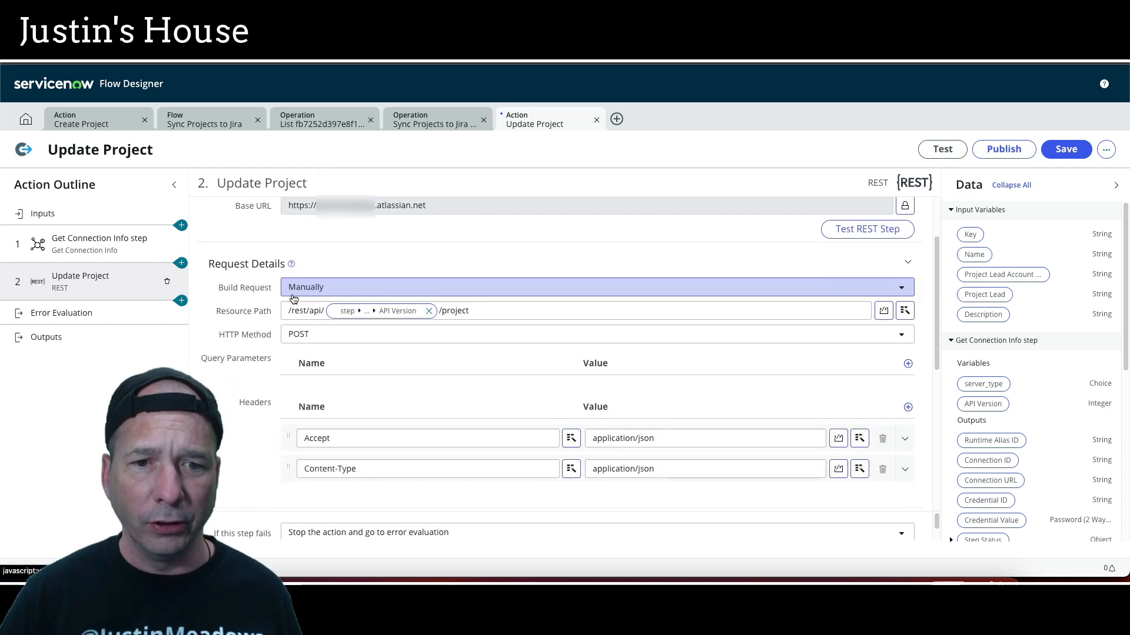
scroll(226, 284, down, 1)
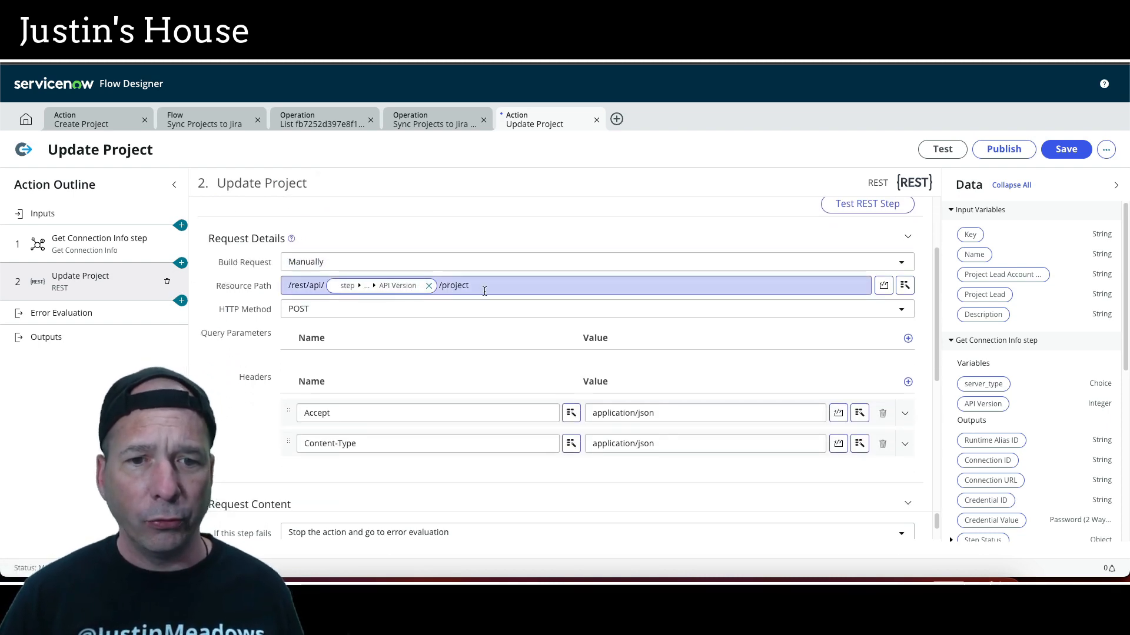
click(348, 312)
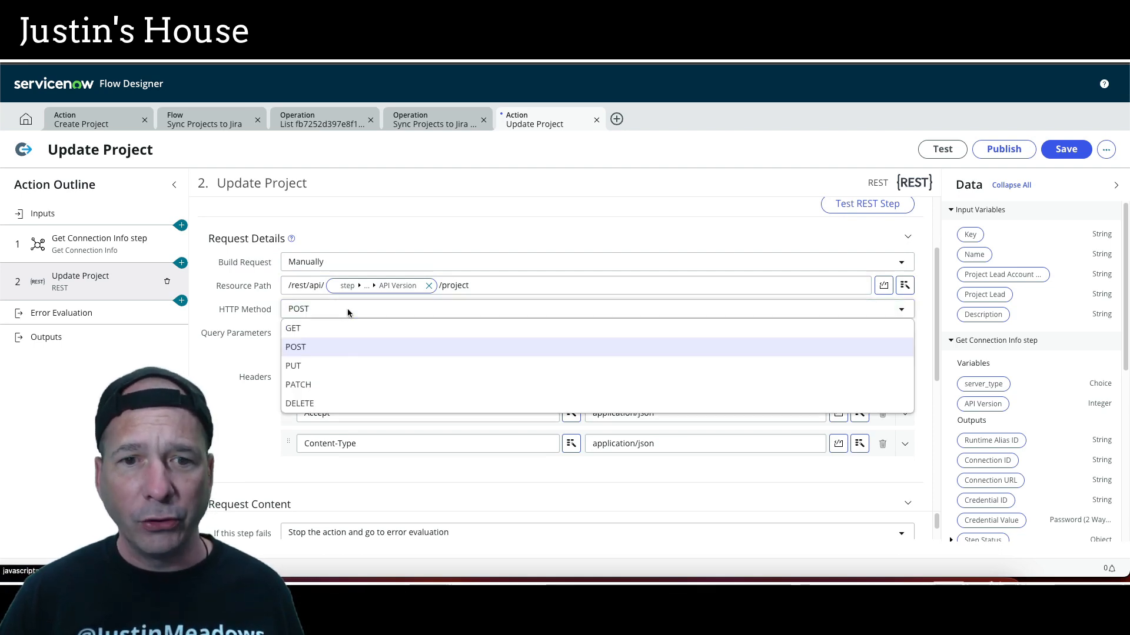
click(326, 363)
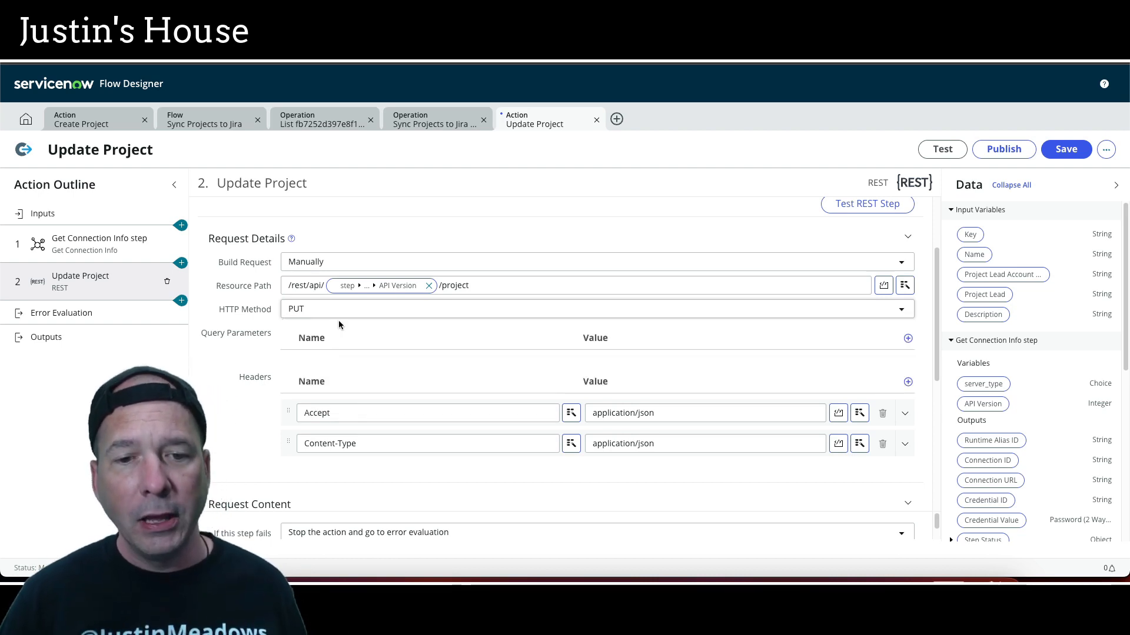
- Check the REST step's request content, and switch the HTTP method to POST and back to PUT
scroll(338, 320, down, 3)
scroll(337, 322, down, 4)
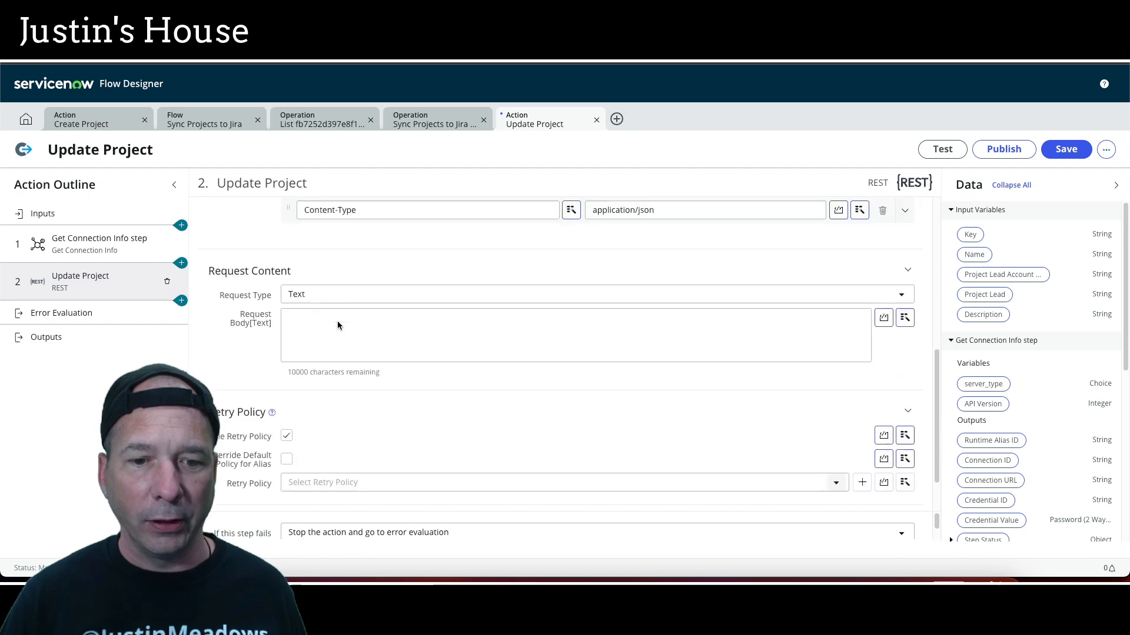
scroll(334, 334, up, 4)
scroll(335, 336, up, 3)
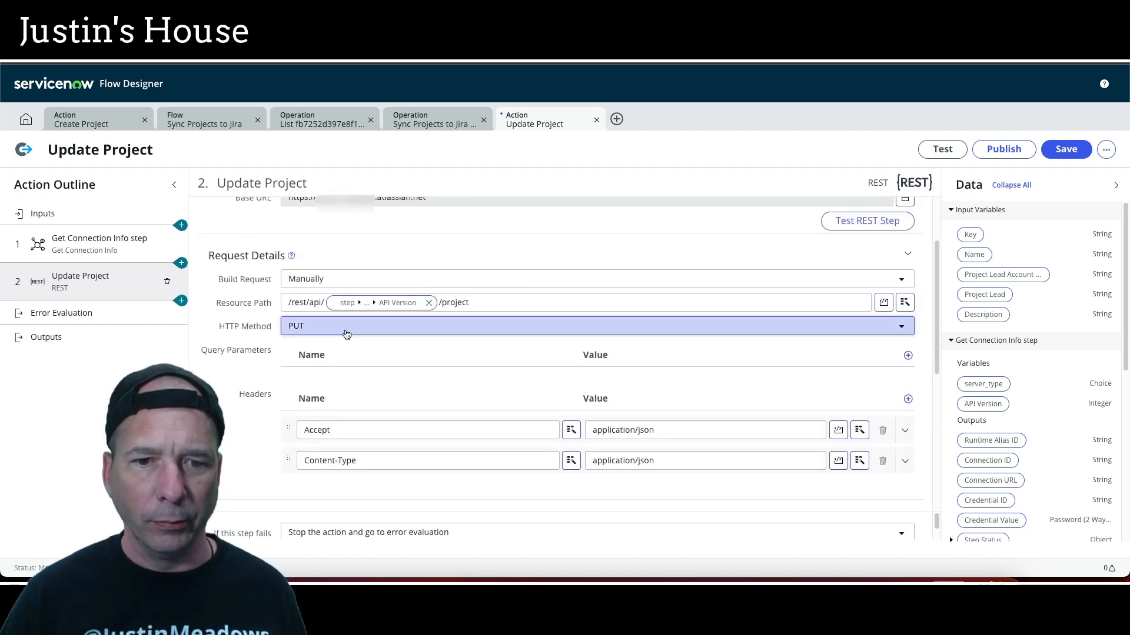
click(345, 328)
click(345, 325)
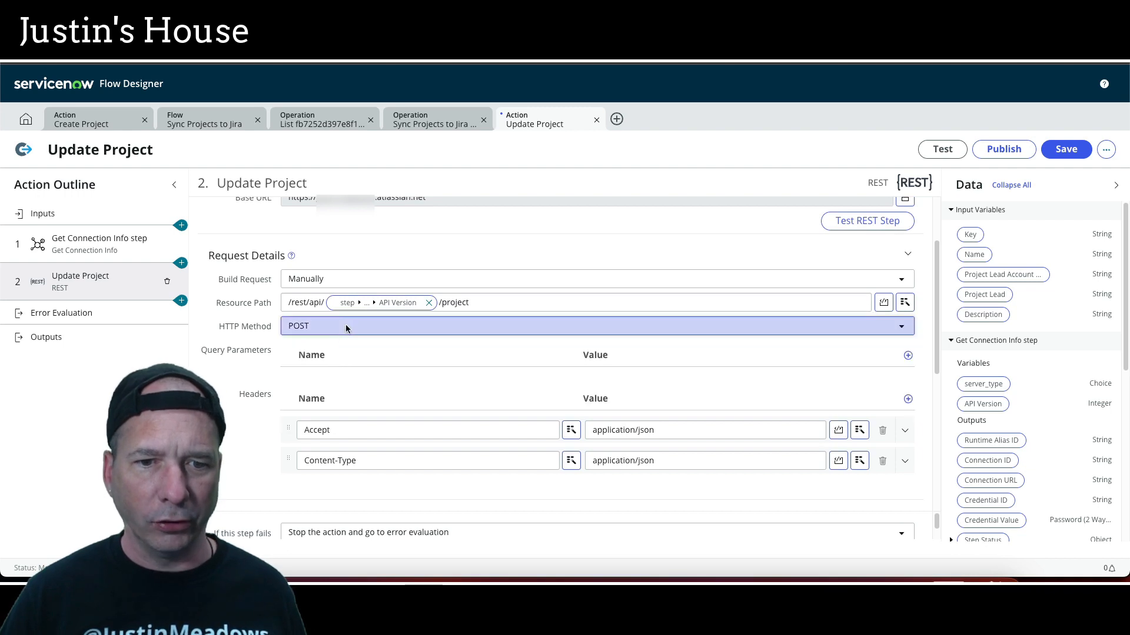
click(345, 324)
click(335, 384)
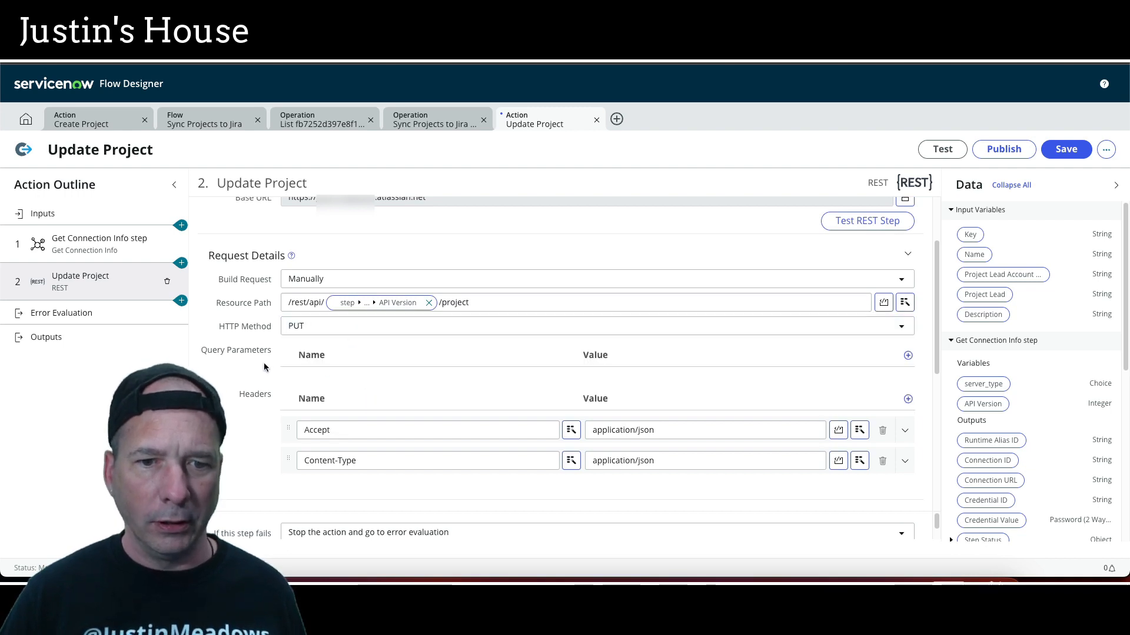
- Examine the request type choices in the REST step's Request Content section
scroll(329, 377, down, 4)
scroll(312, 369, down, 1)
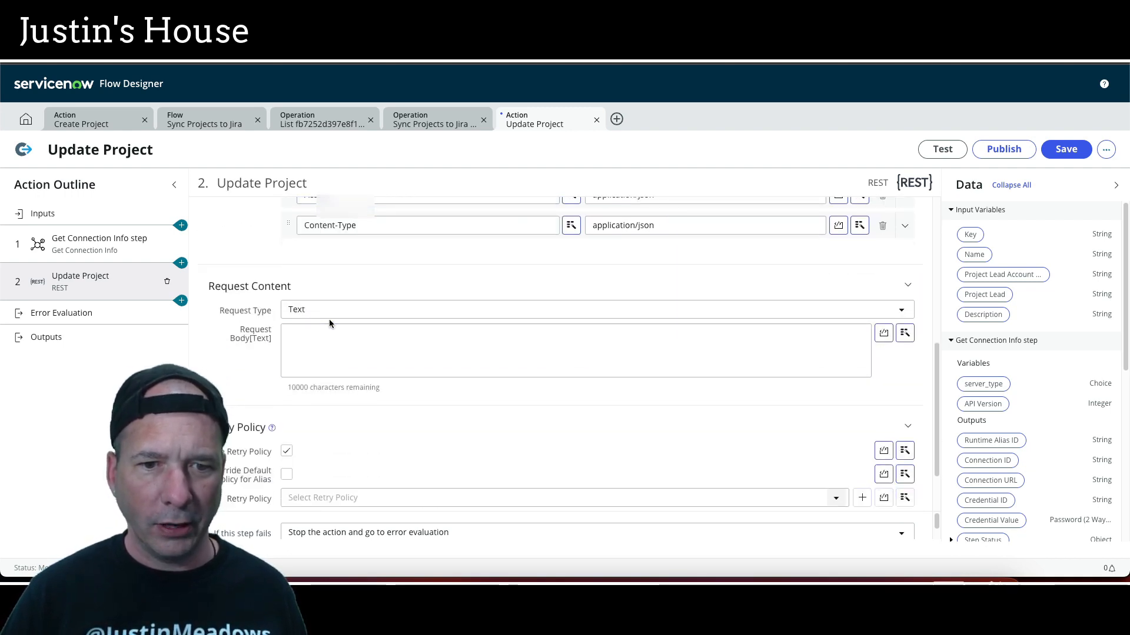
click(331, 313)
click(333, 318)
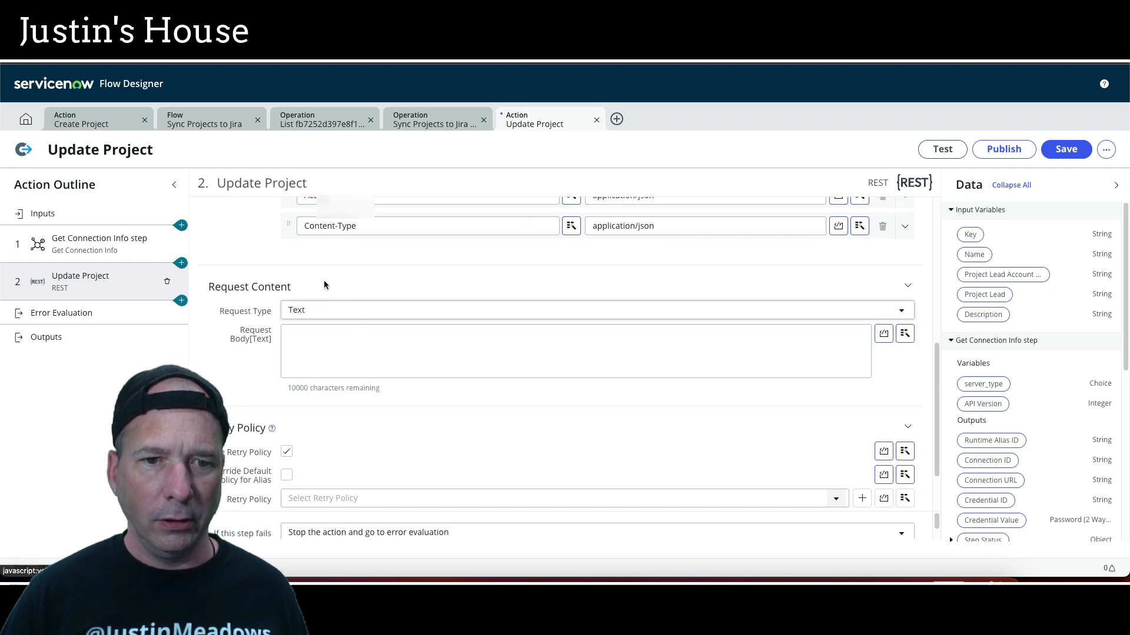
- Set the REST step's HTTP method to POST and check its request content again
scroll(322, 288, up, 5)
click(315, 397)
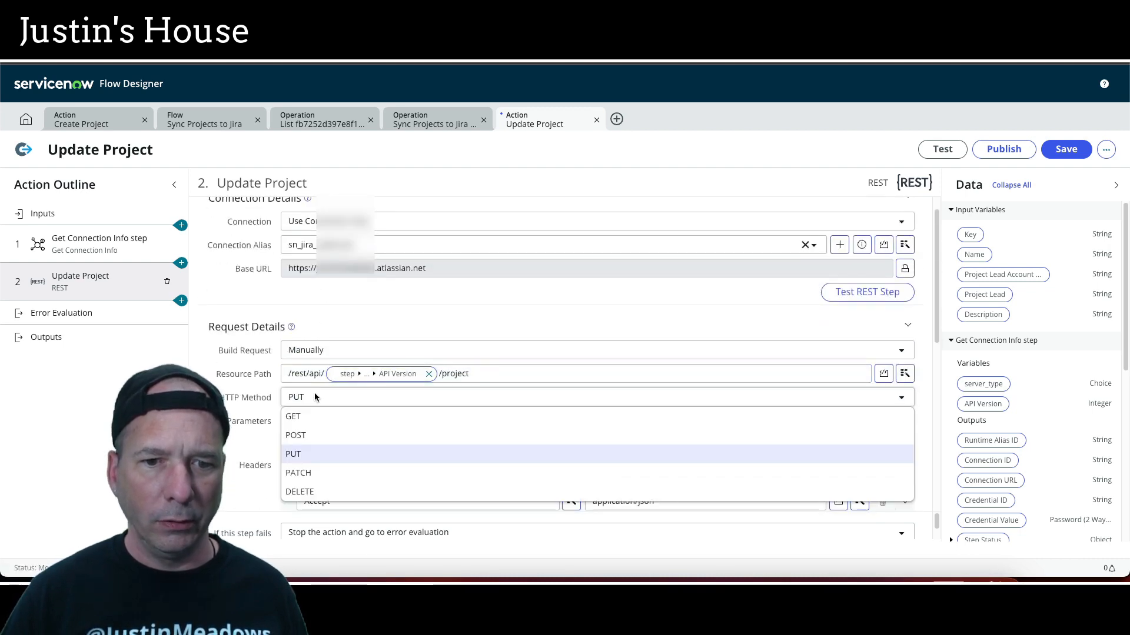
click(312, 436)
scroll(265, 426, down, 6)
scroll(262, 423, up, 1)
scroll(262, 422, up, 2)
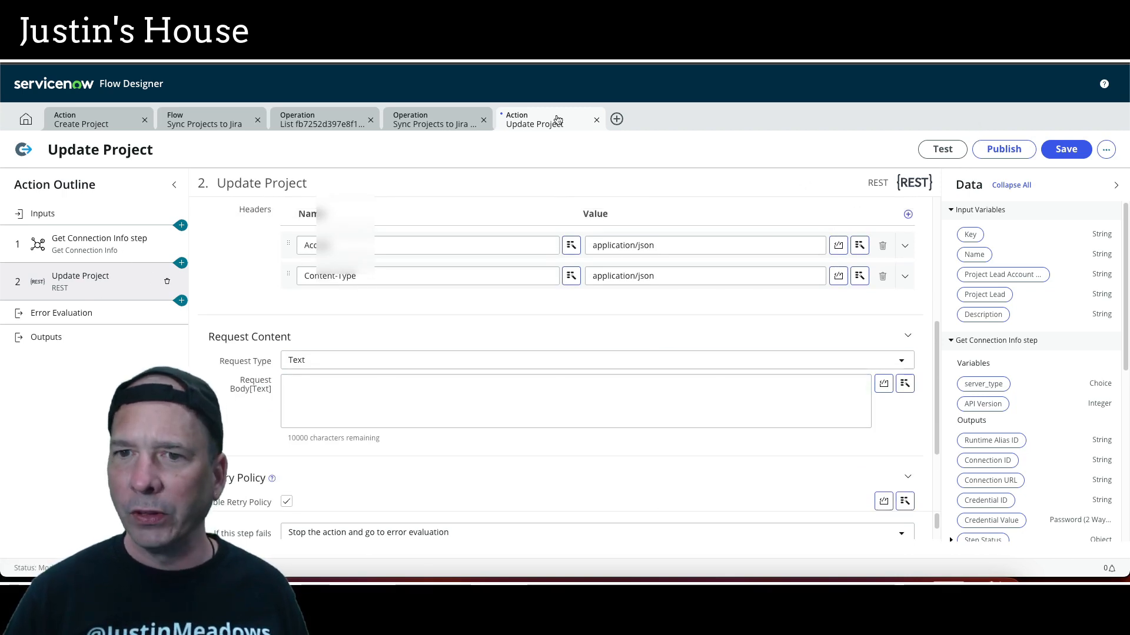
- Close the Update Project action without saving its changes, and reopen it from the actions list
click(596, 120)
click(663, 236)
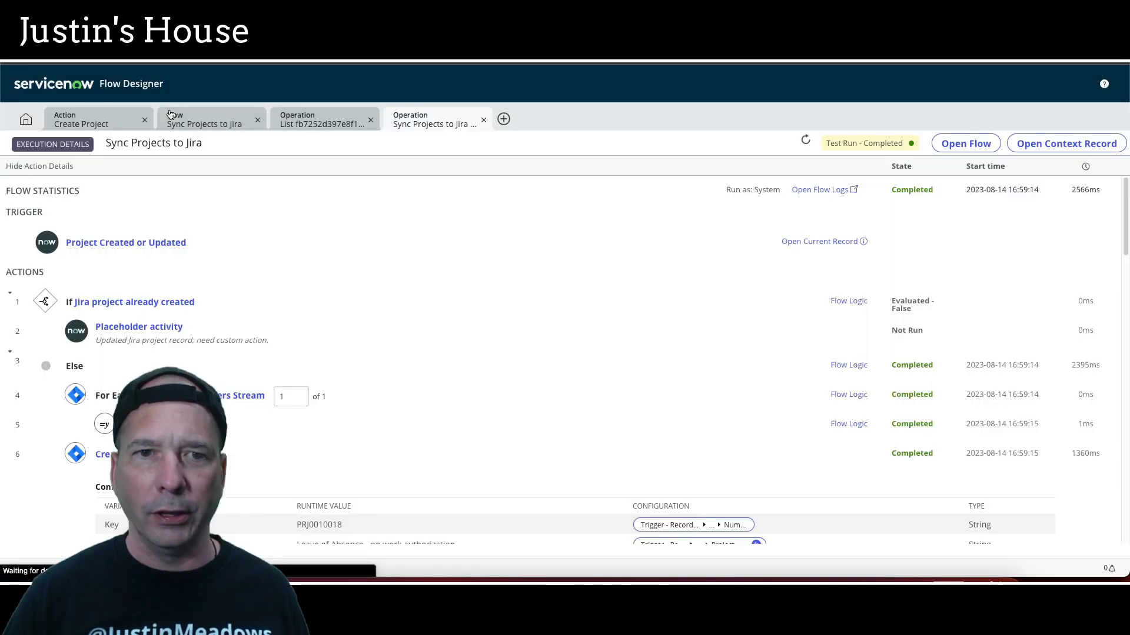
click(29, 119)
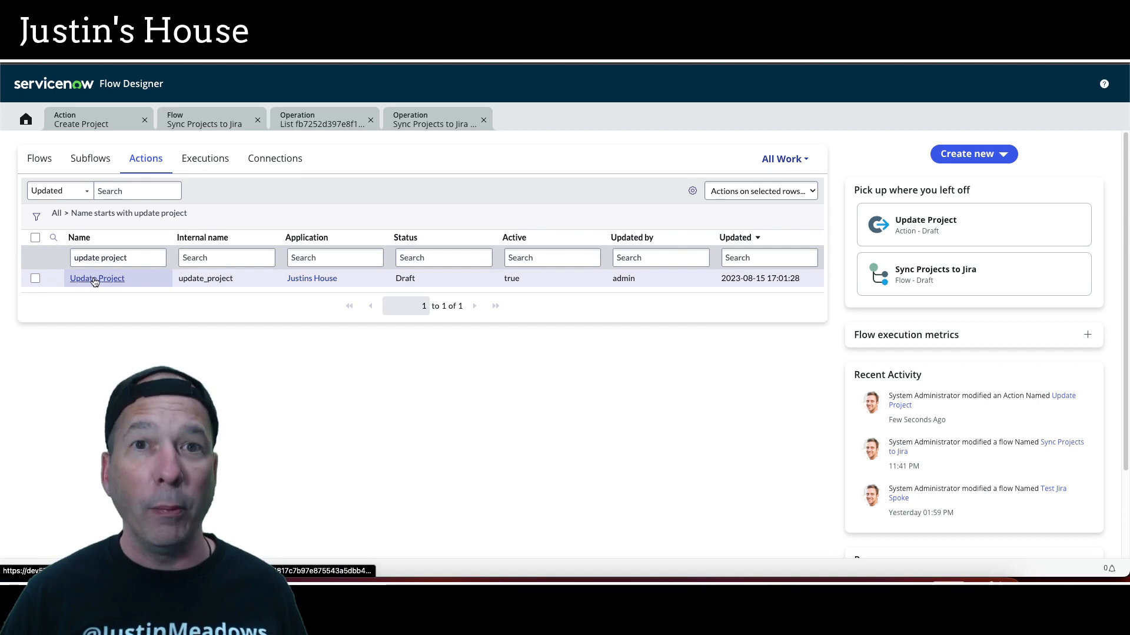
click(95, 280)
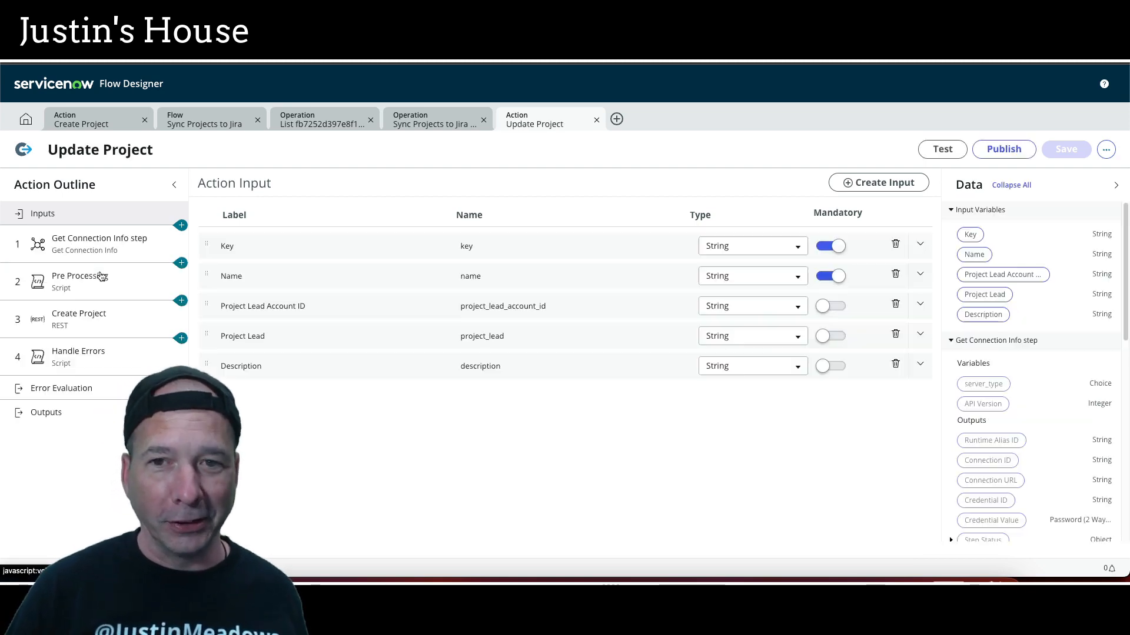
- Review the Create Project REST step's request content and delete the Pre Processing script step from the Update Project action
click(81, 319)
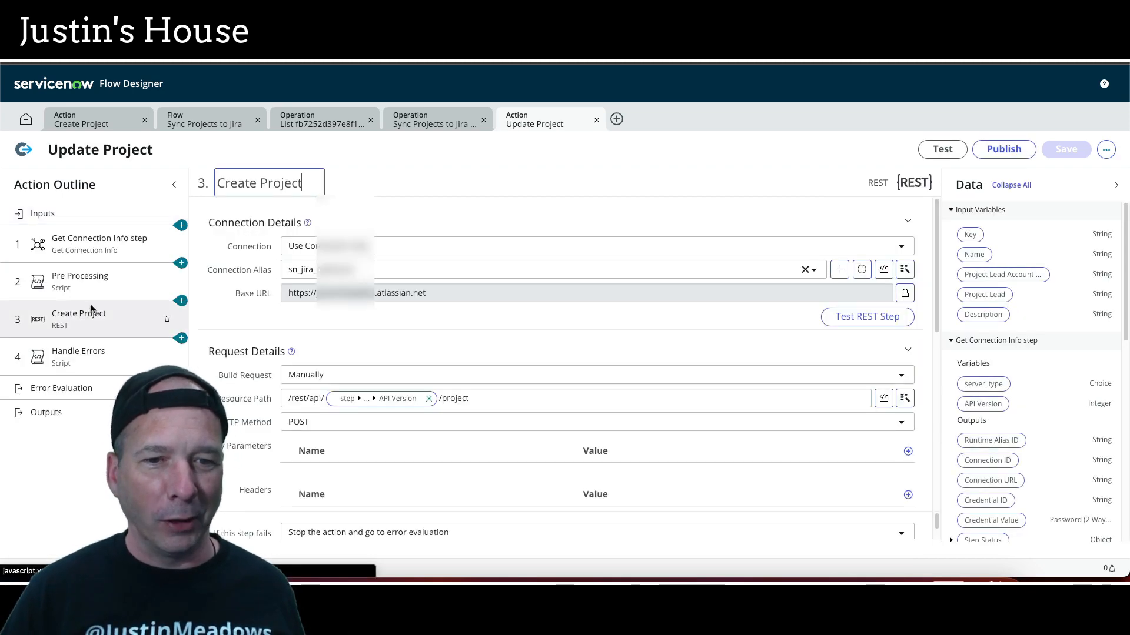
scroll(270, 333, down, 5)
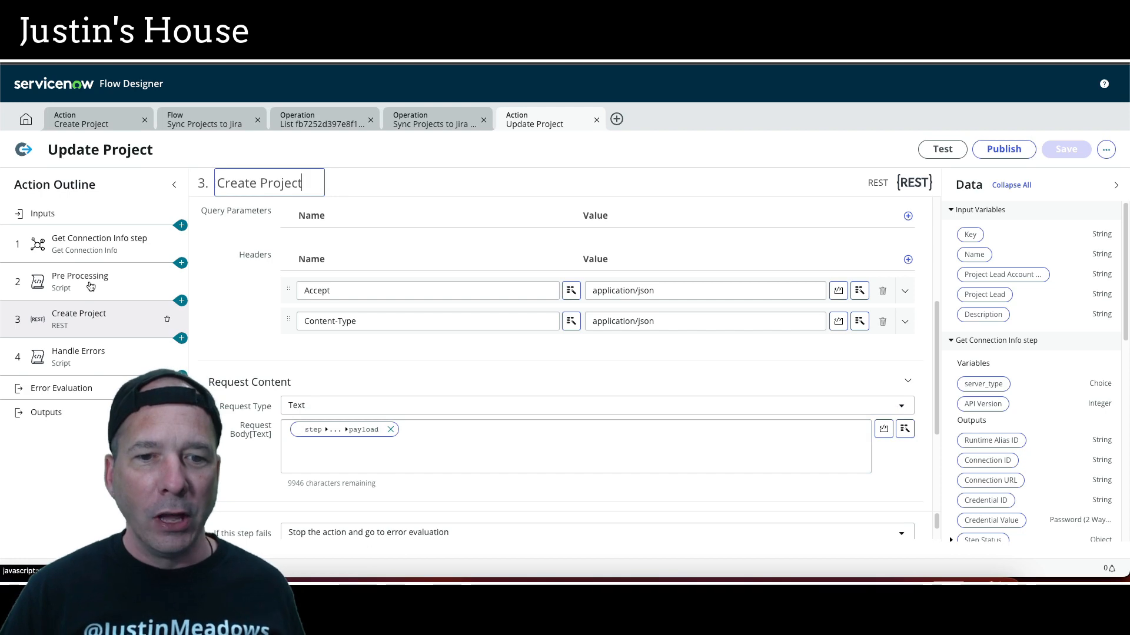
click(118, 286)
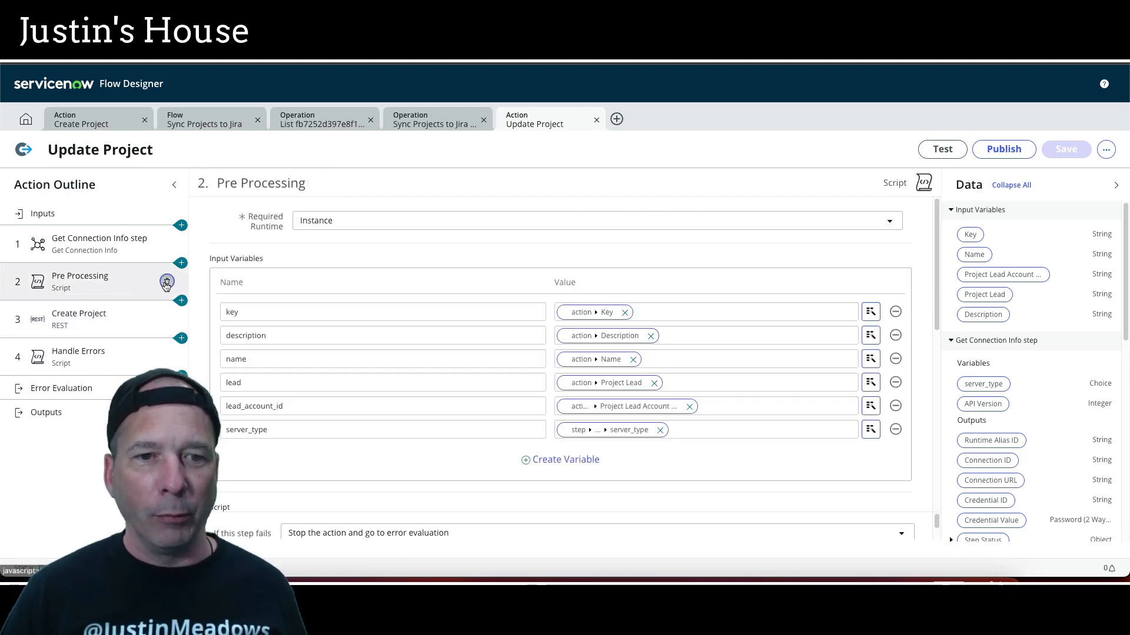
click(167, 283)
click(686, 196)
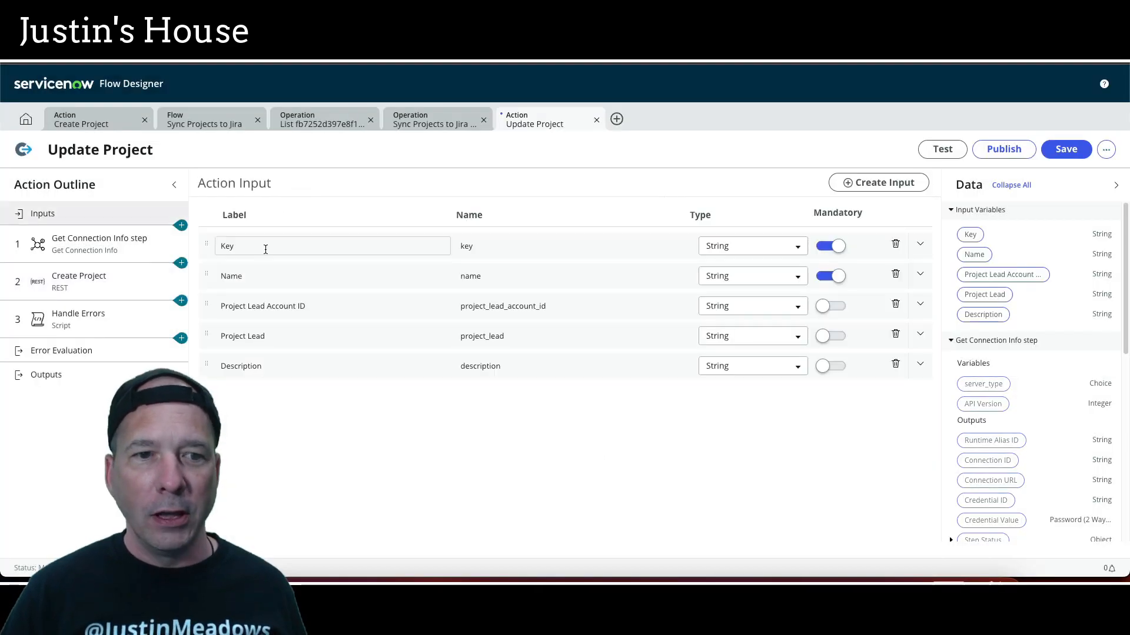
- Check the REST step's request body and delete the Handle Errors script step from the action
click(88, 286)
scroll(331, 381, down, 5)
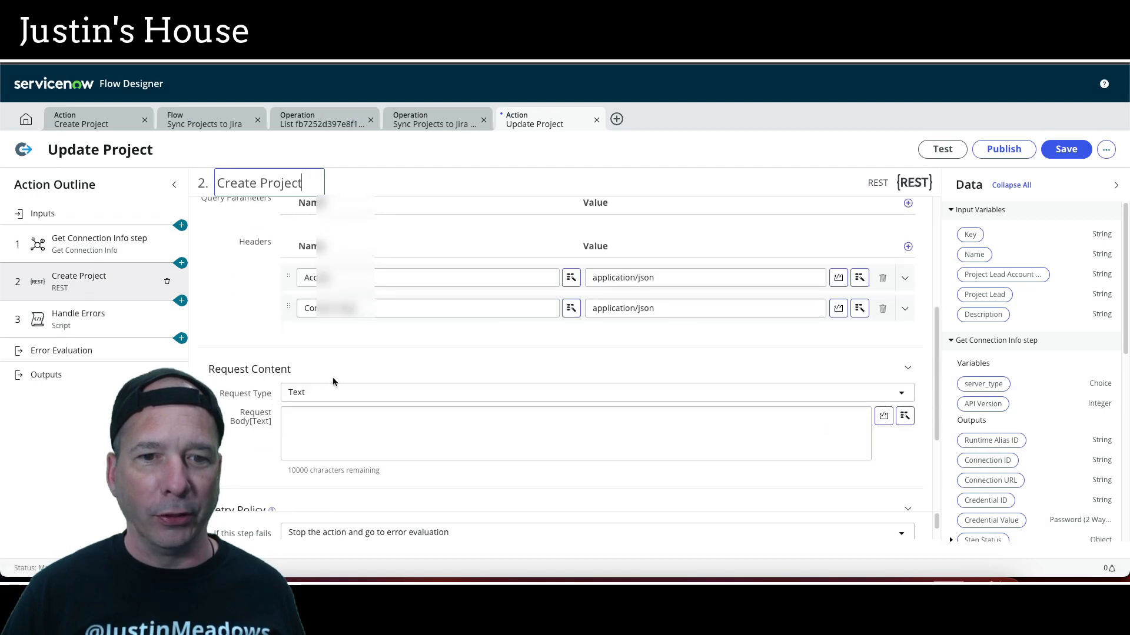
click(364, 420)
scroll(247, 383, up, 3)
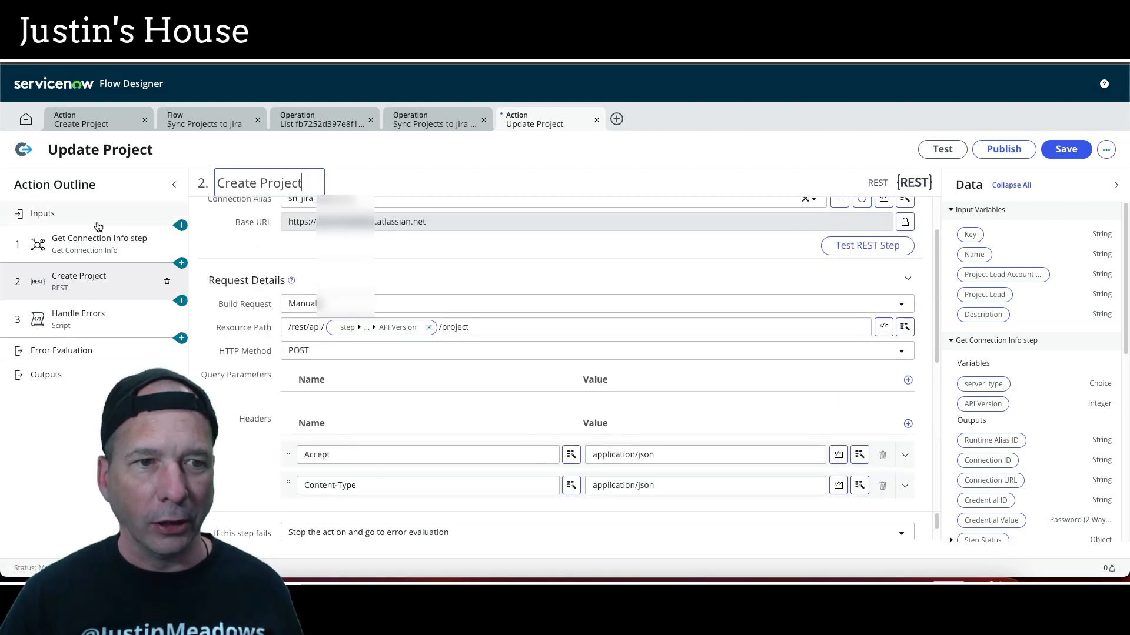
click(89, 313)
click(166, 319)
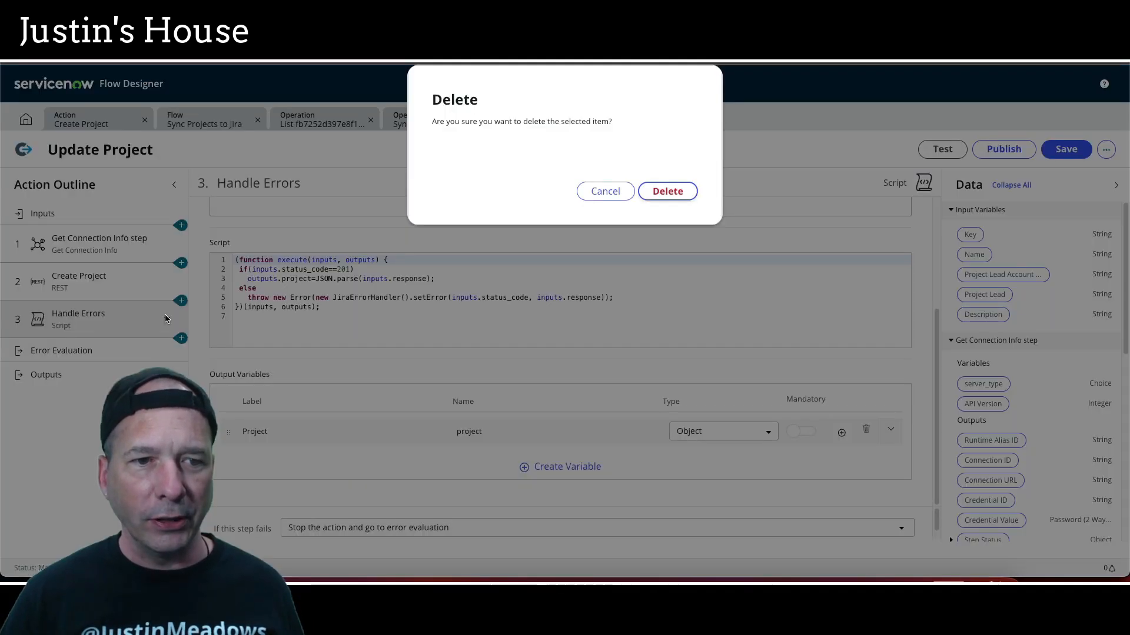
click(651, 189)
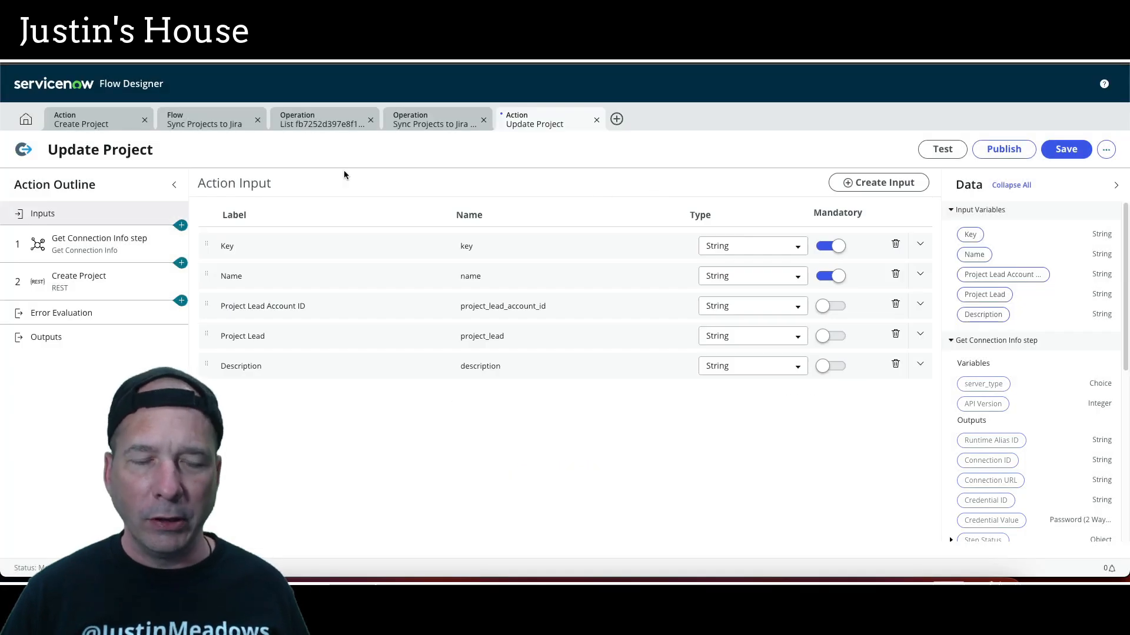
- Set the Create Project REST step's HTTP method to PUT
click(83, 285)
scroll(242, 273, down, 3)
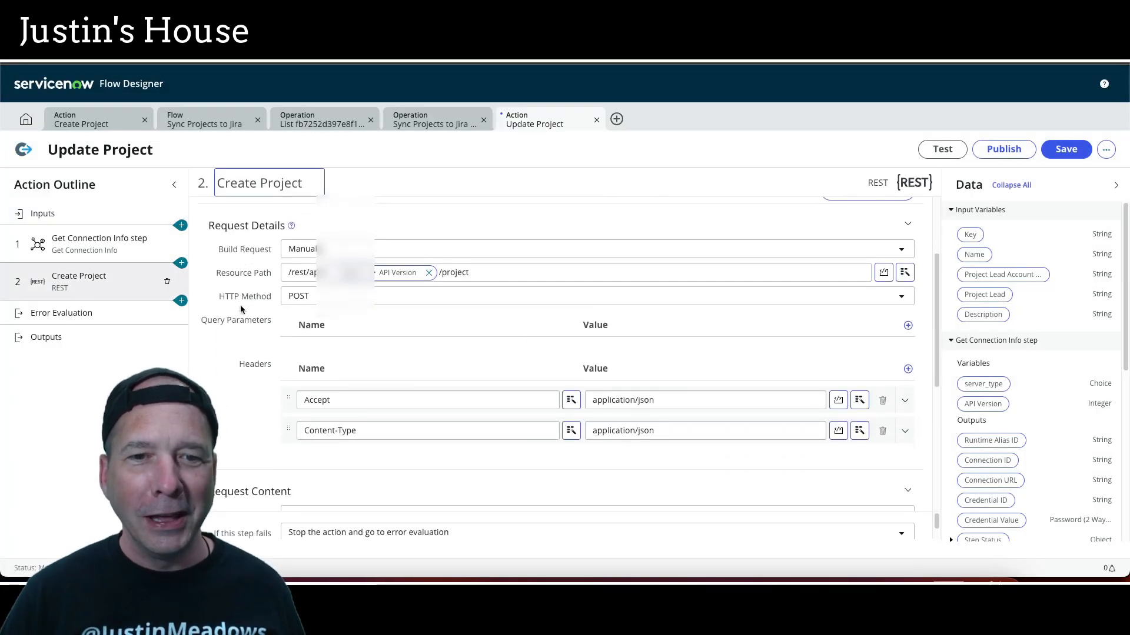
click(312, 225)
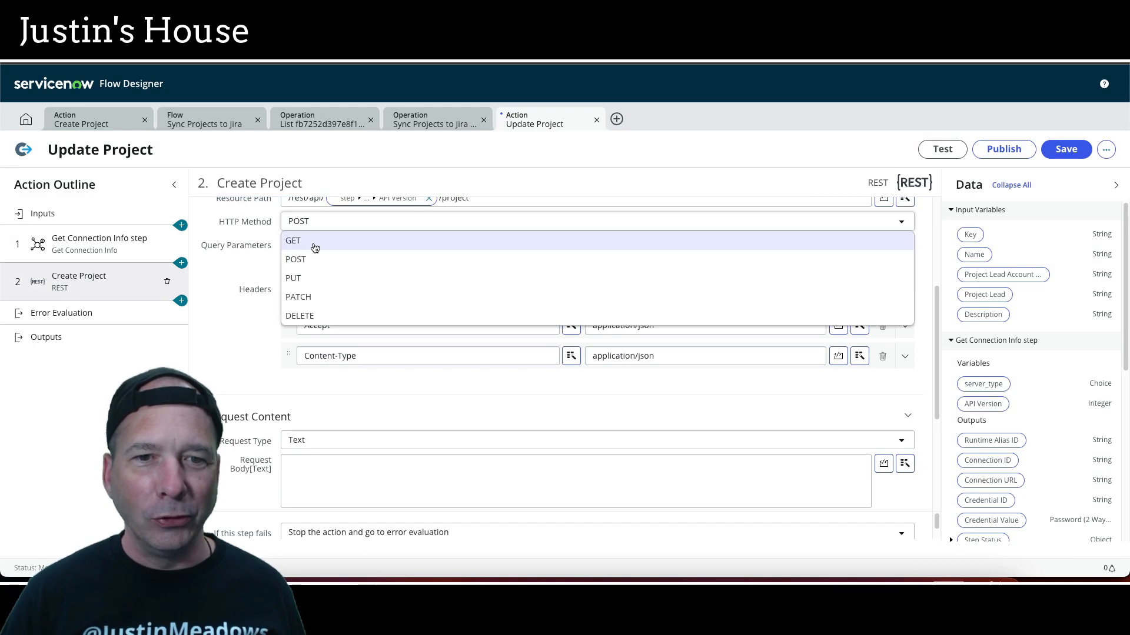
click(310, 280)
scroll(270, 353, down, 1)
click(296, 425)
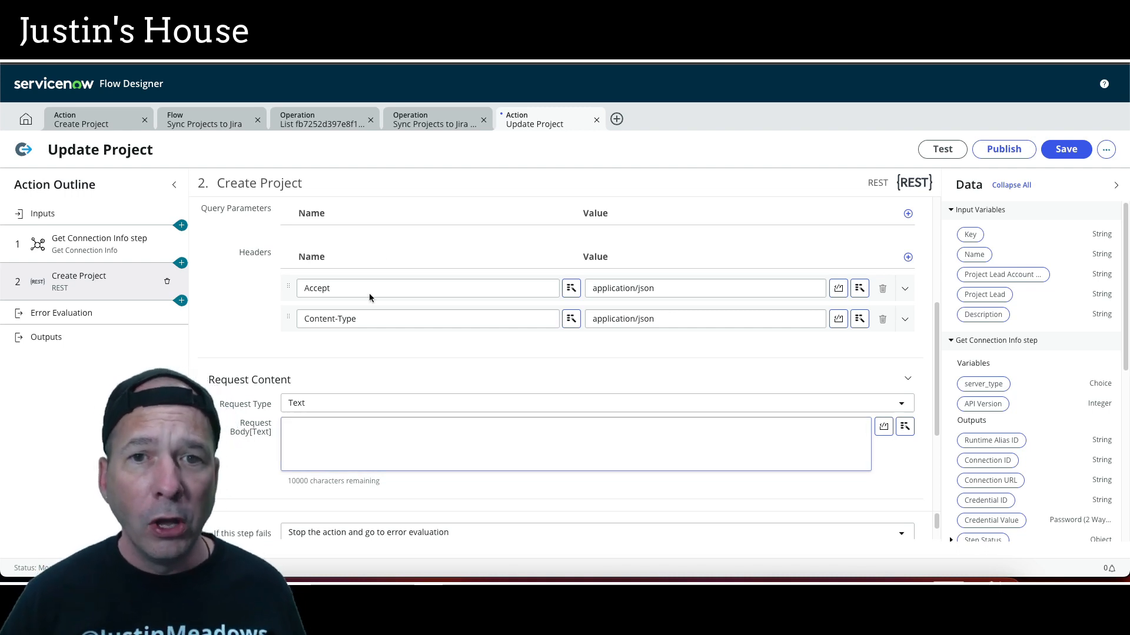
- Show the execution details of the Sync Projects to Jira test run and check the Create Project action's configuration values
click(214, 125)
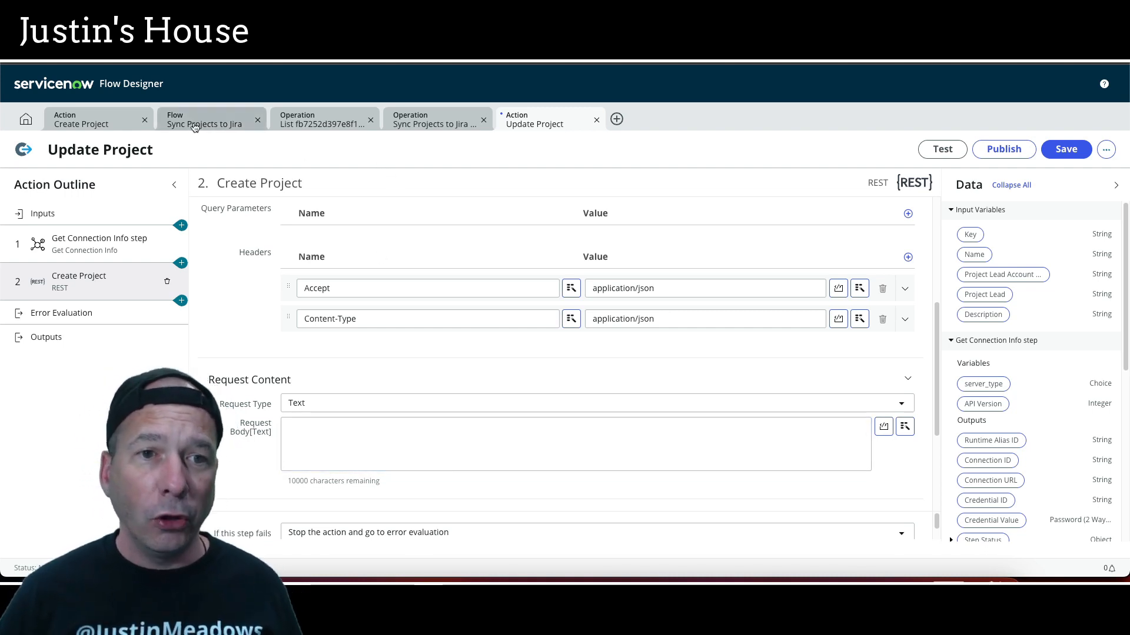
scroll(170, 273, up, 2)
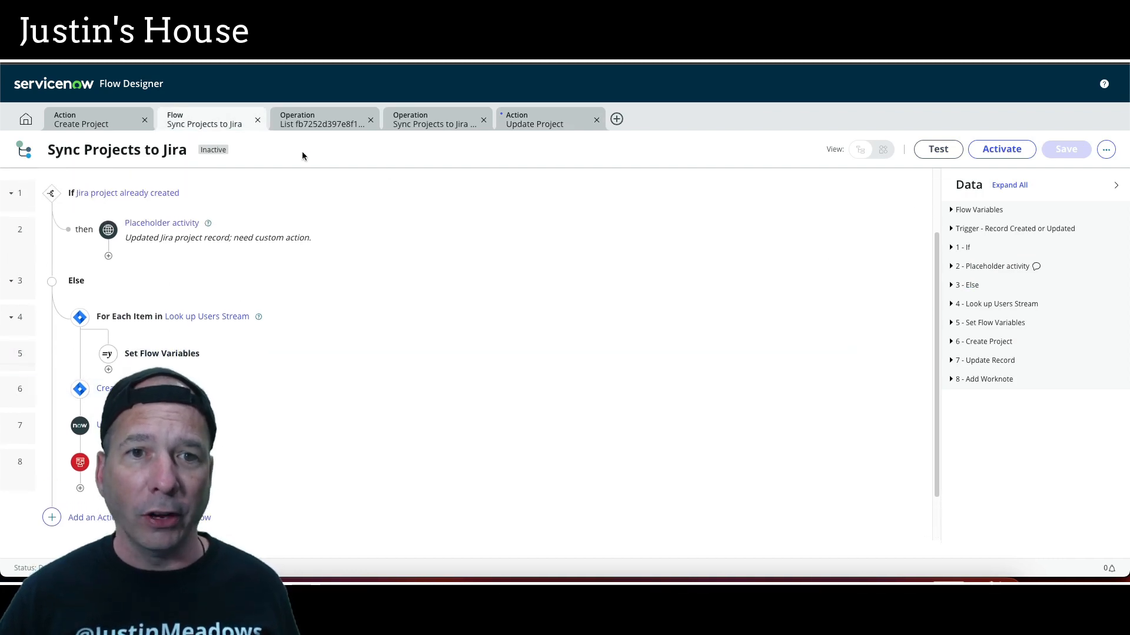
click(302, 125)
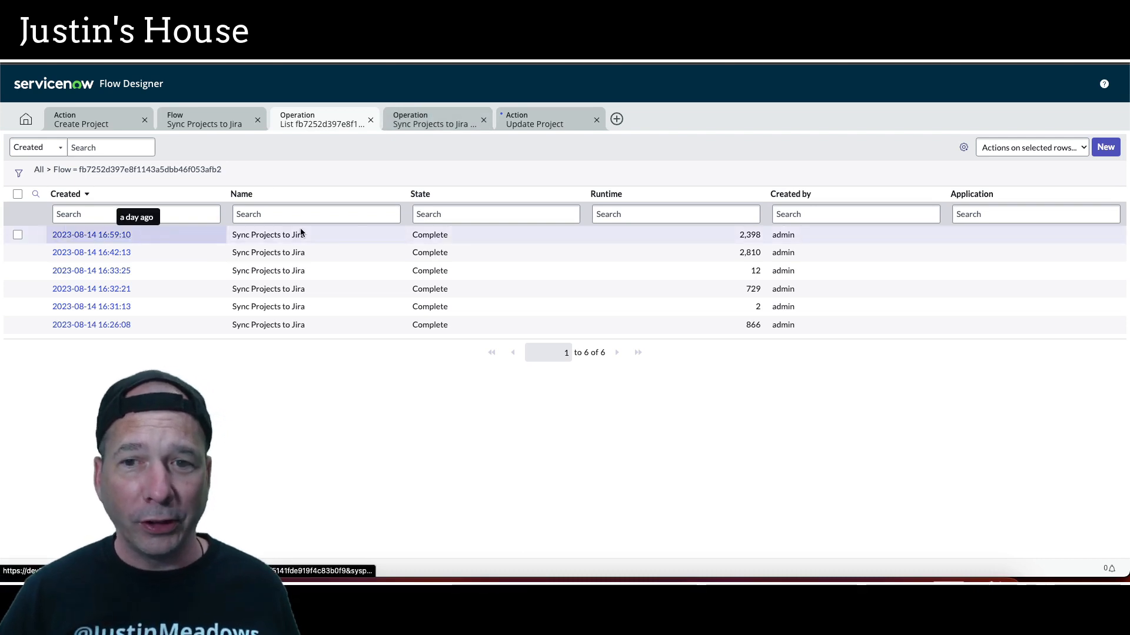
click(537, 215)
click(429, 123)
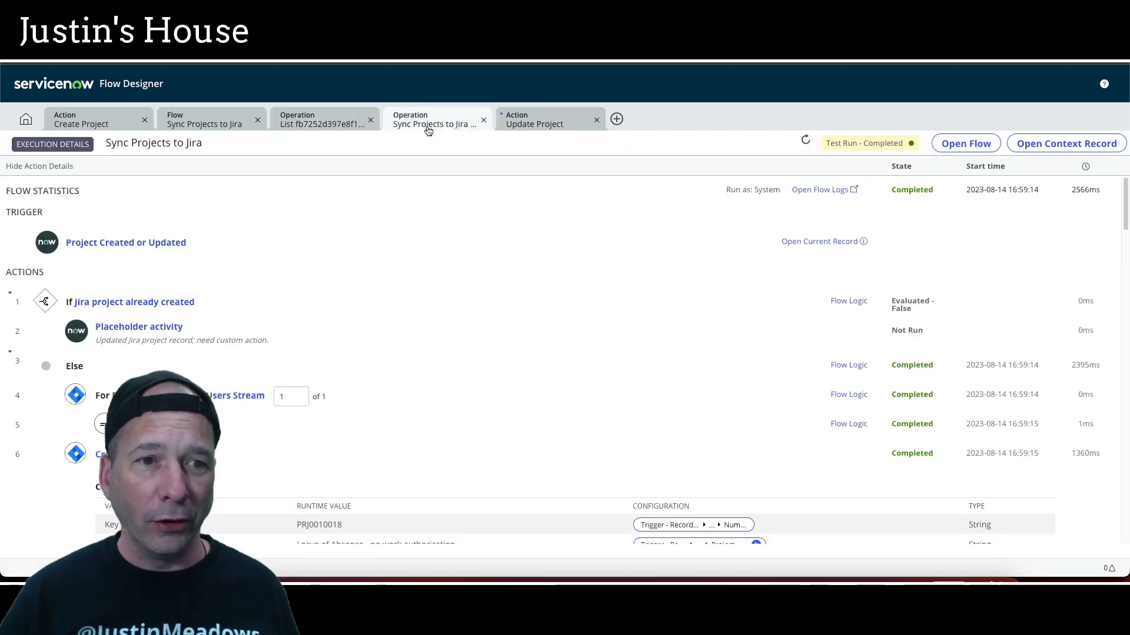
scroll(327, 245, down, 5)
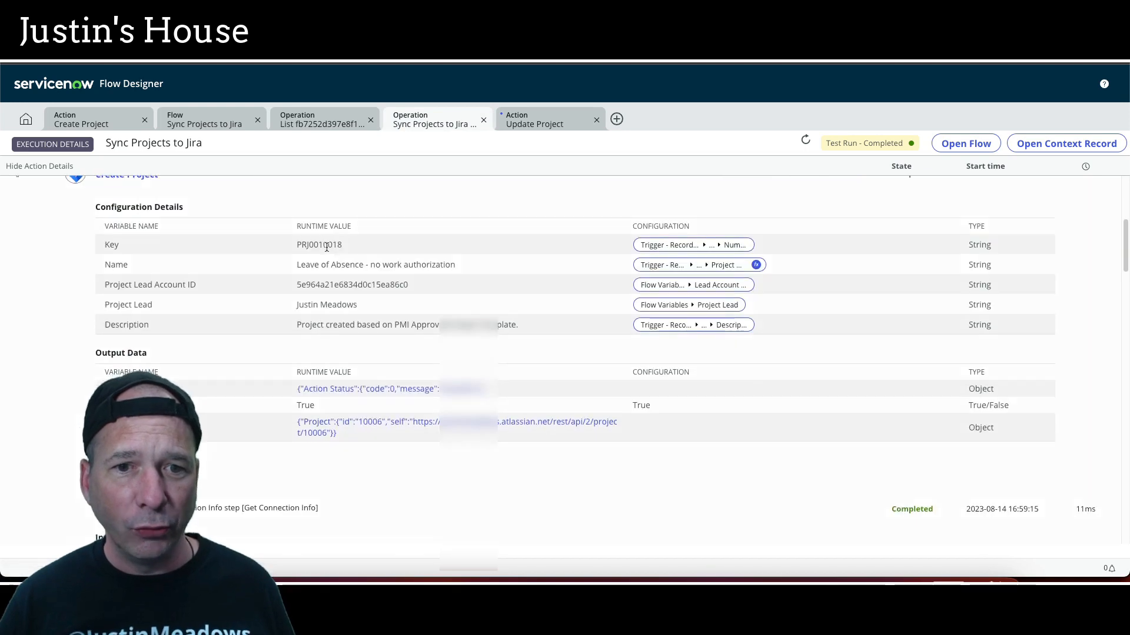
scroll(323, 252, up, 3)
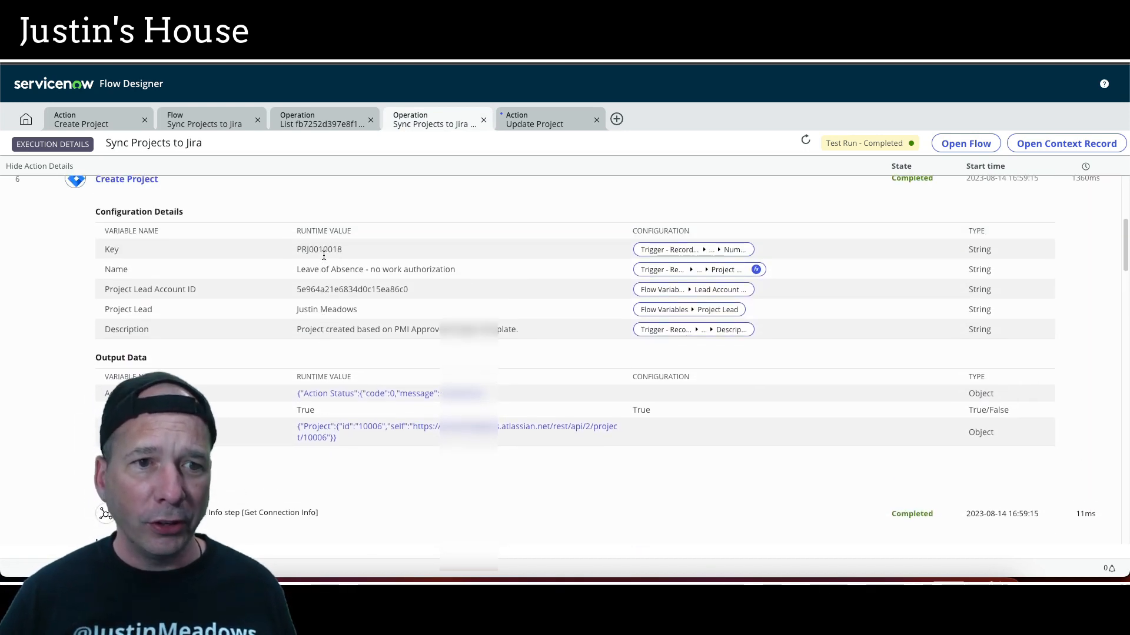
- Expand the Create Project action's steps in the test run and examine the Pre Processing output and REST step configuration
click(247, 282)
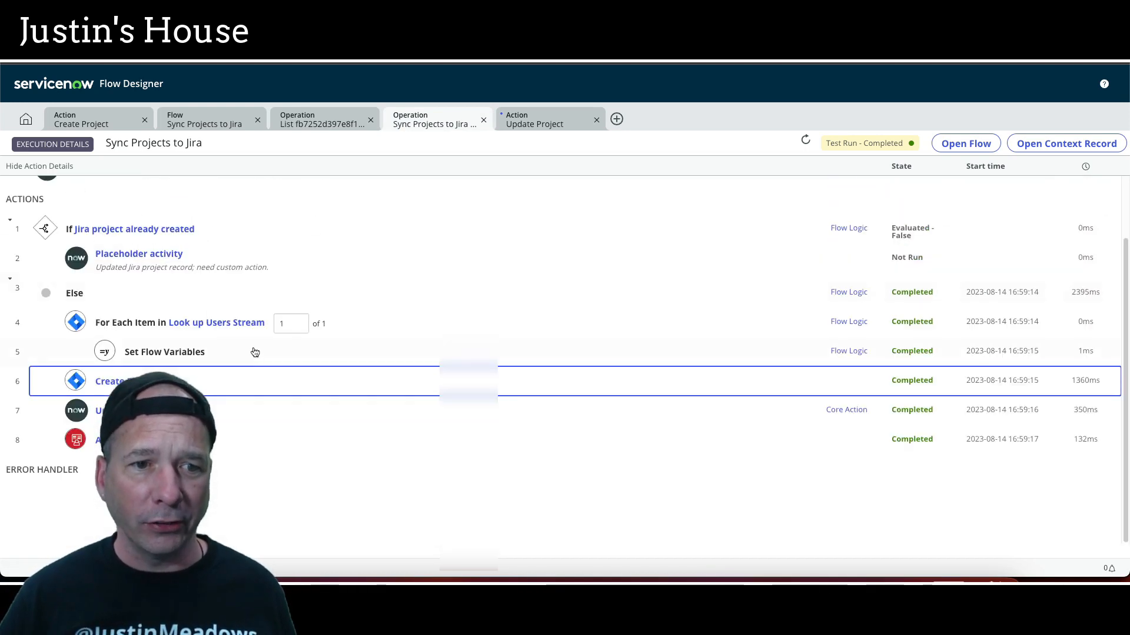
click(291, 383)
scroll(197, 297, down, 5)
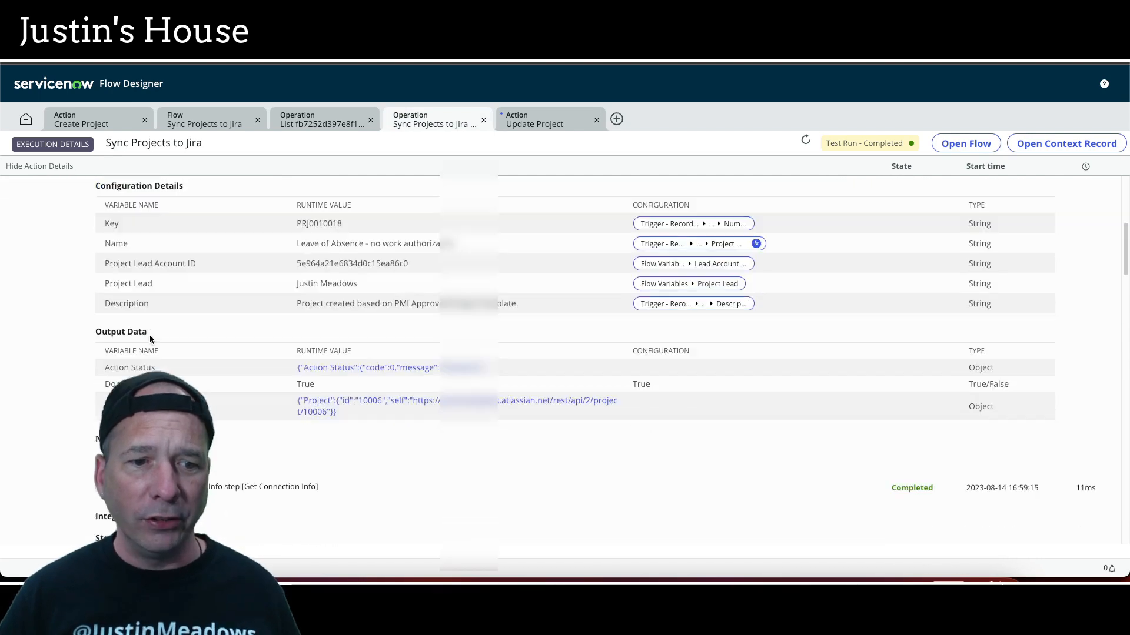
click(99, 317)
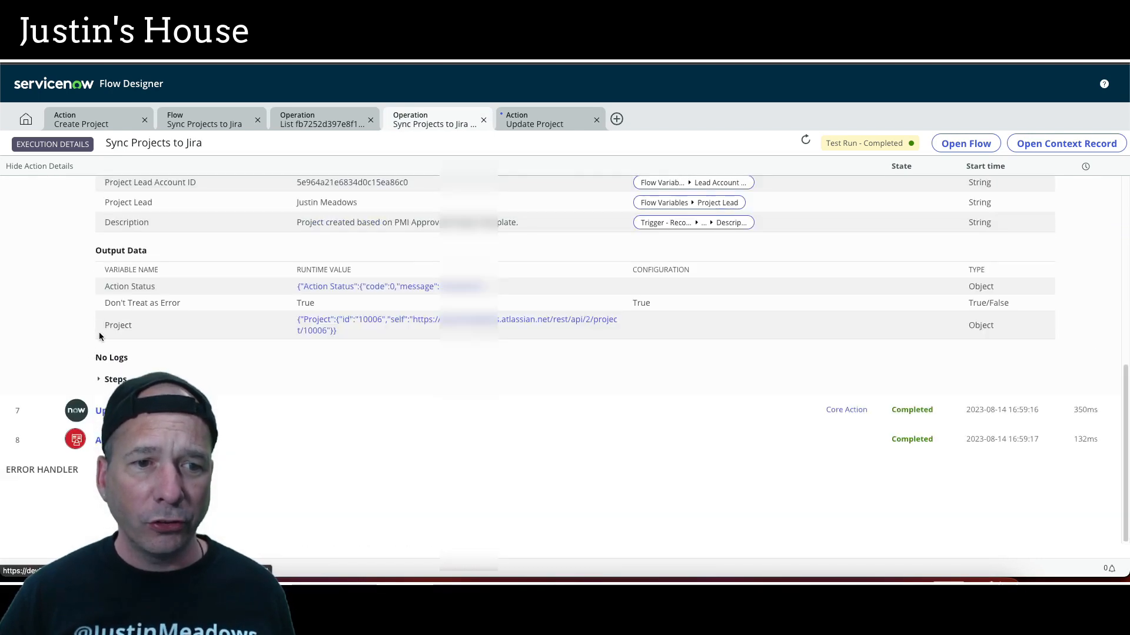
click(100, 381)
scroll(139, 323, down, 2)
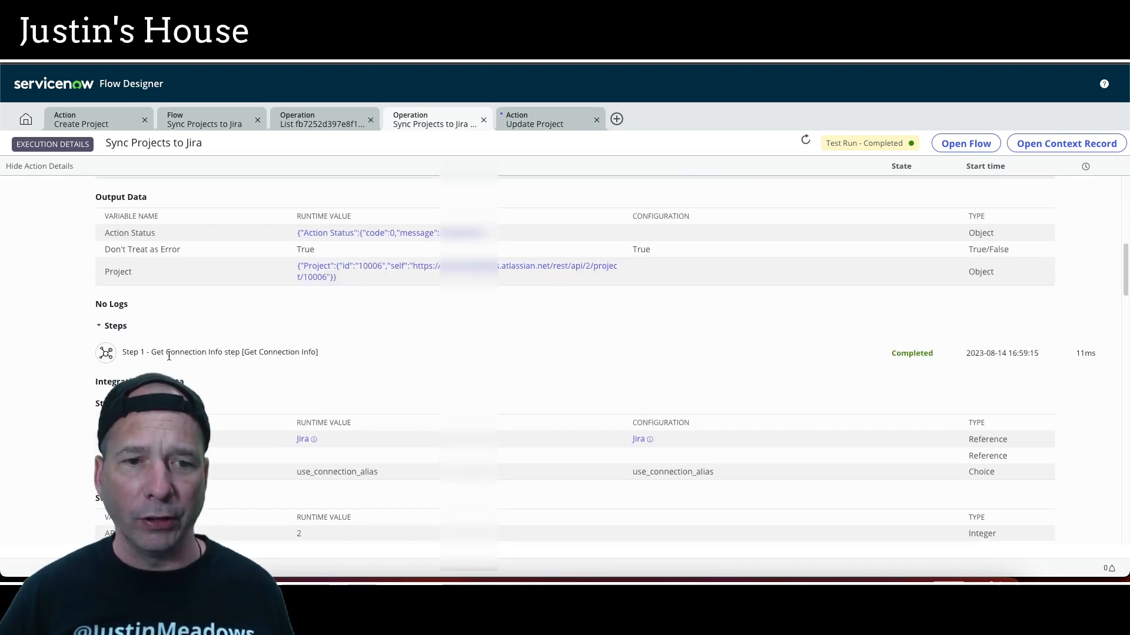
scroll(226, 364, down, 10)
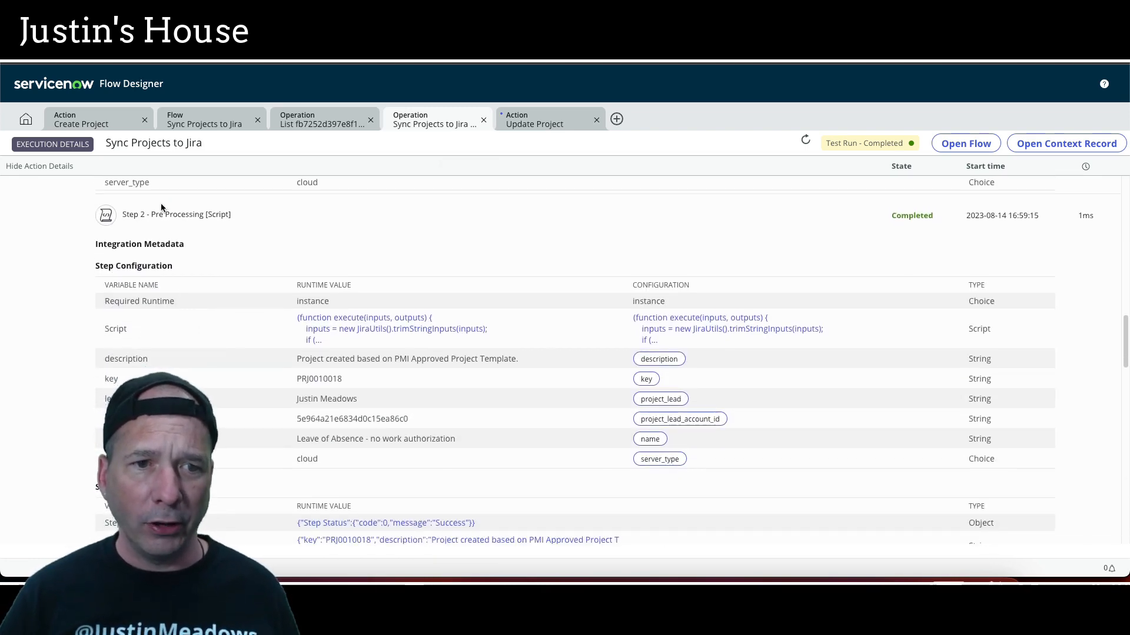
scroll(278, 246, down, 8)
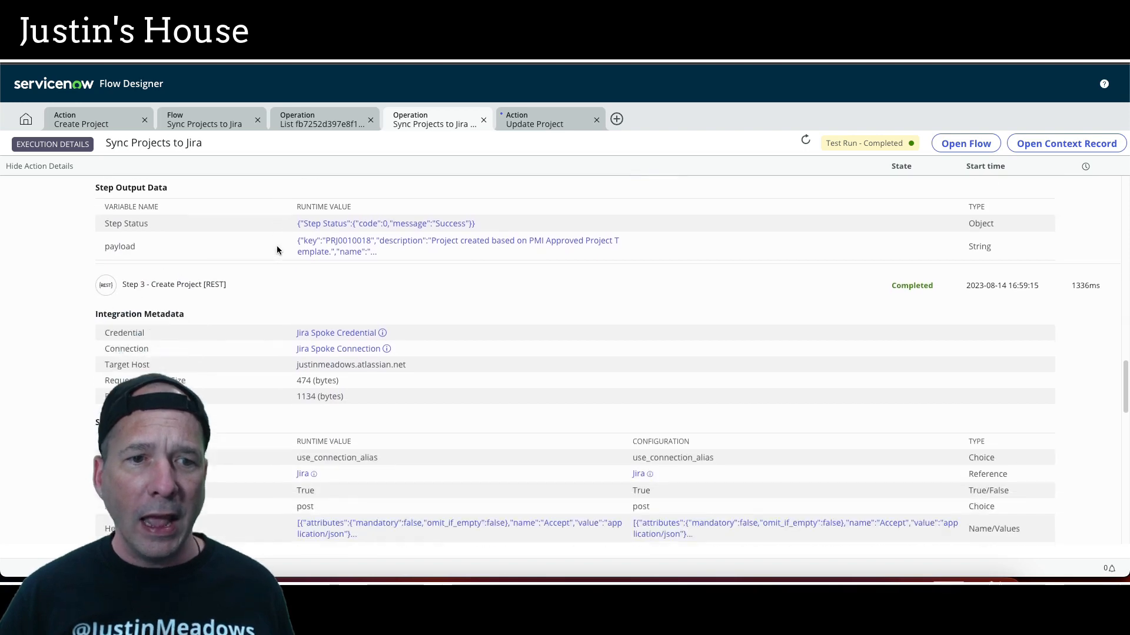
scroll(257, 265, down, 2)
scroll(255, 267, up, 2)
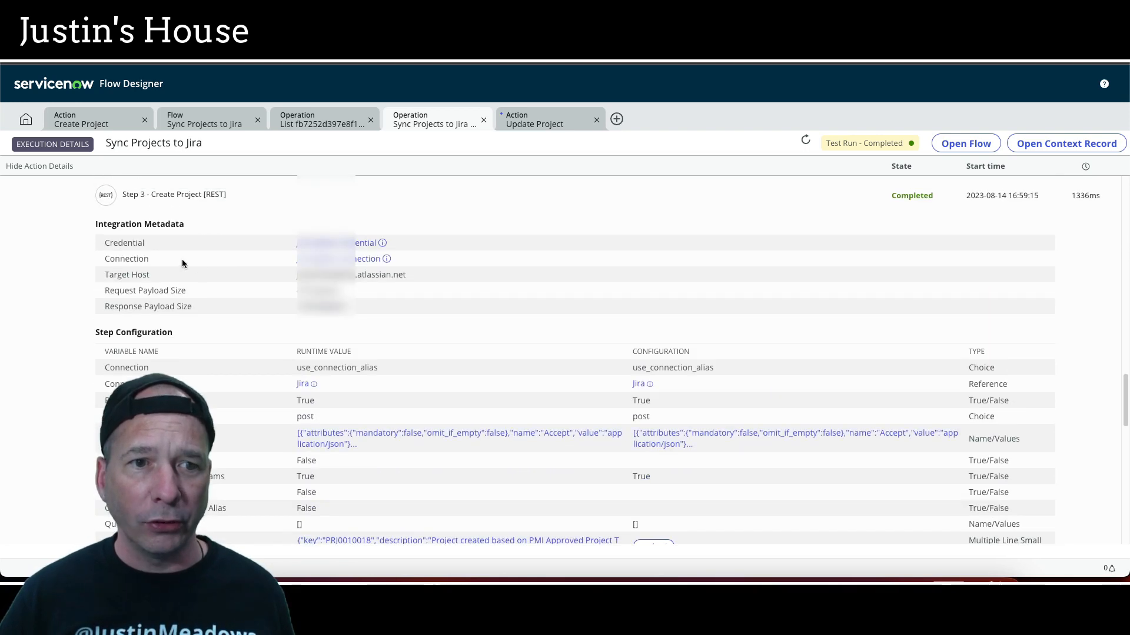
scroll(181, 263, down, 1)
scroll(181, 262, down, 3)
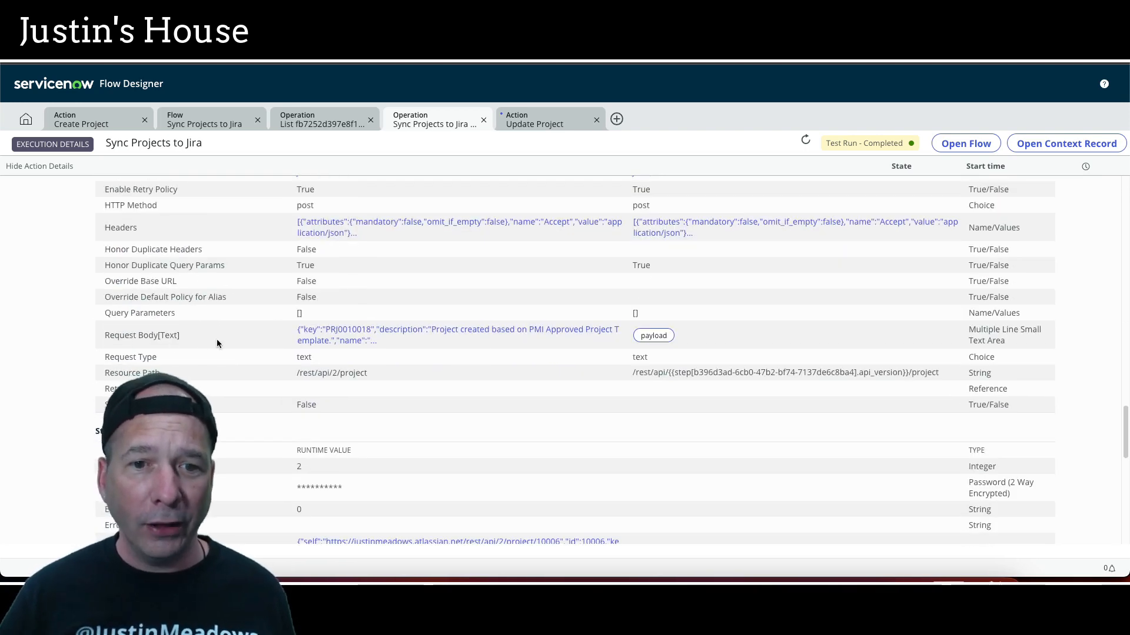
- Copy the full JSON from the REST step's Request Body[Text] runtime value and close the viewer
click(336, 337)
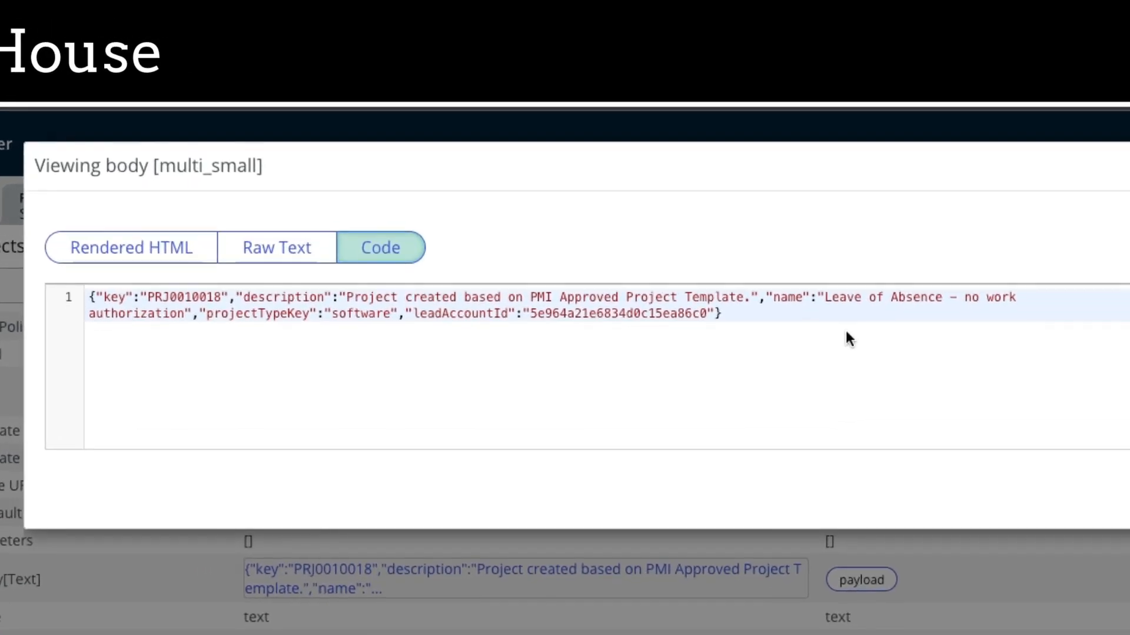
drag(834, 315, 189, 283)
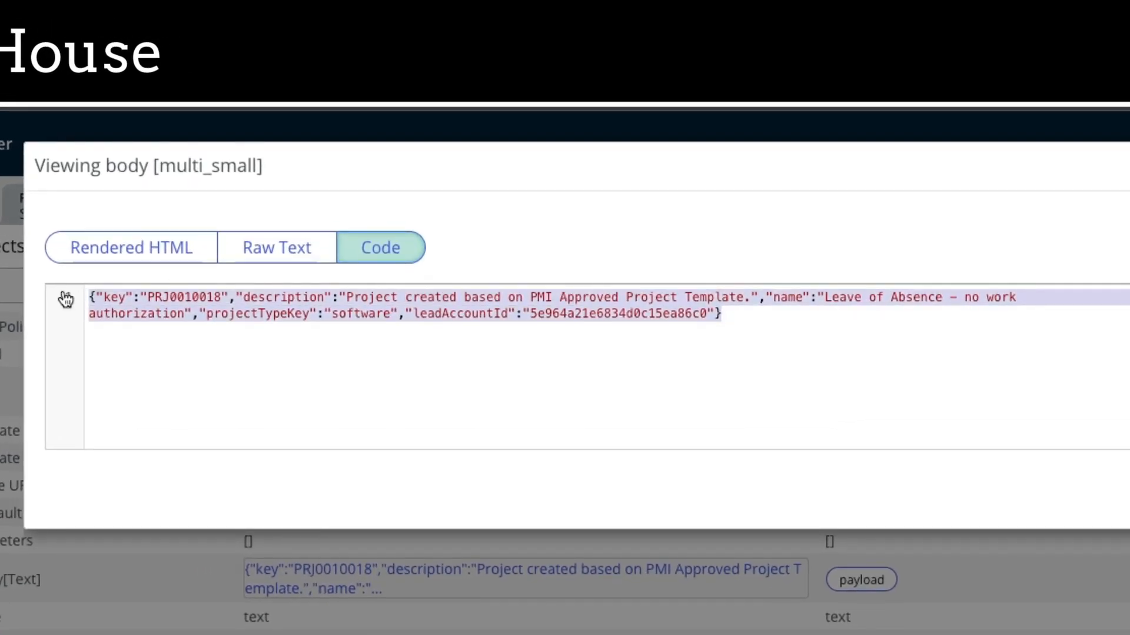
right_click(241, 282)
click(768, 340)
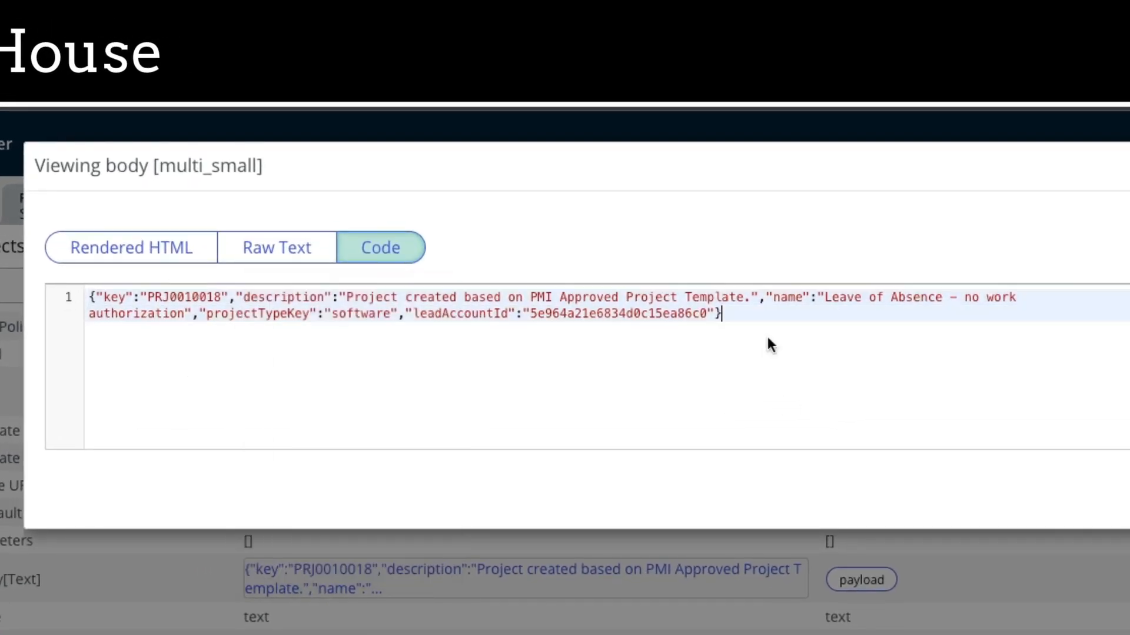
drag(769, 322, 91, 298)
key(ctrl+c)
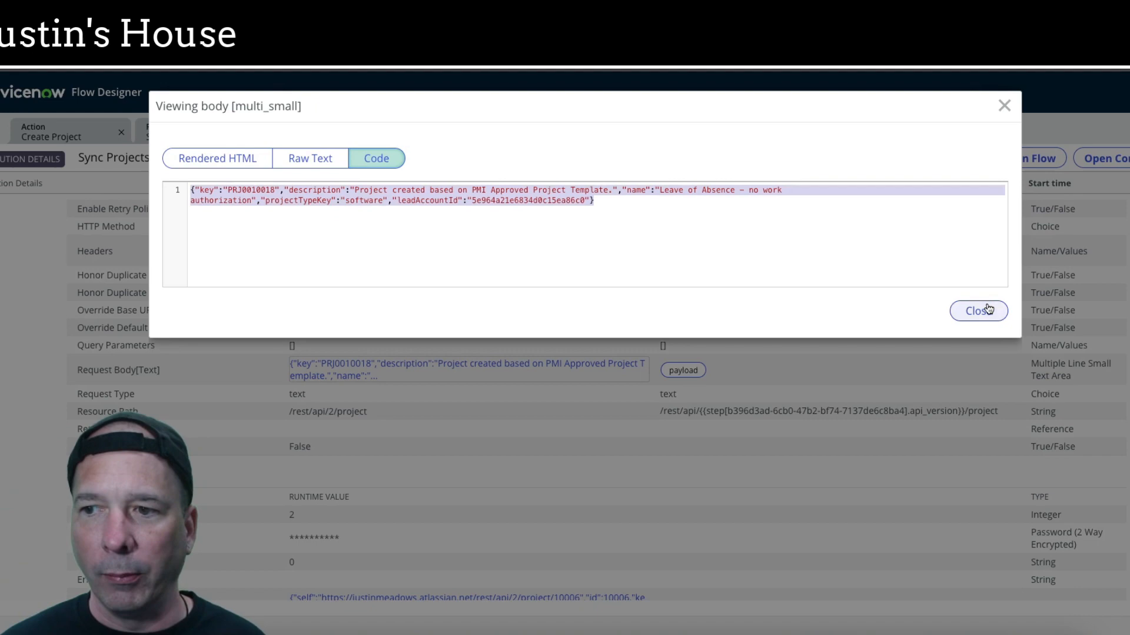
click(976, 310)
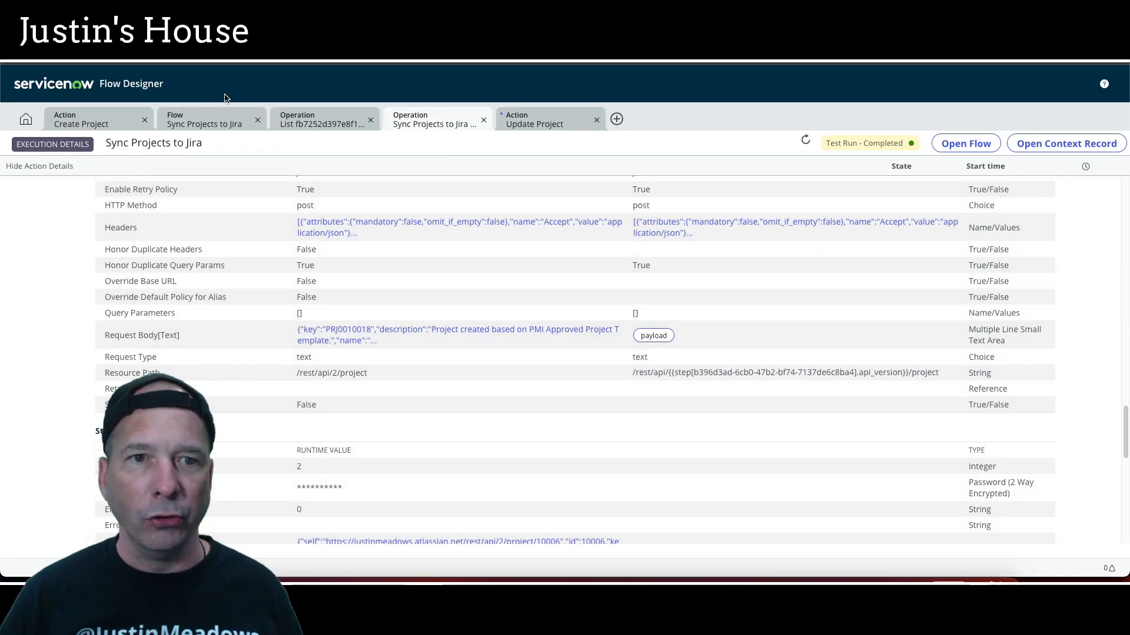
- Paste the copied JSON payload into the Update Project action's REST request body, and show the action's inputs
click(538, 120)
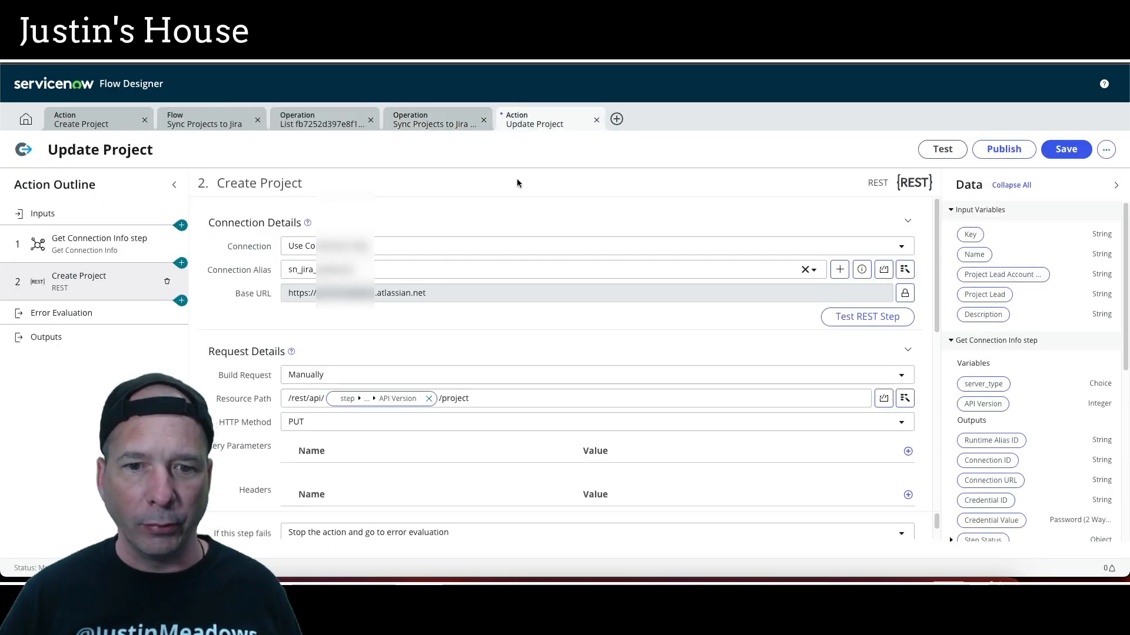
scroll(380, 422, down, 5)
click(369, 309)
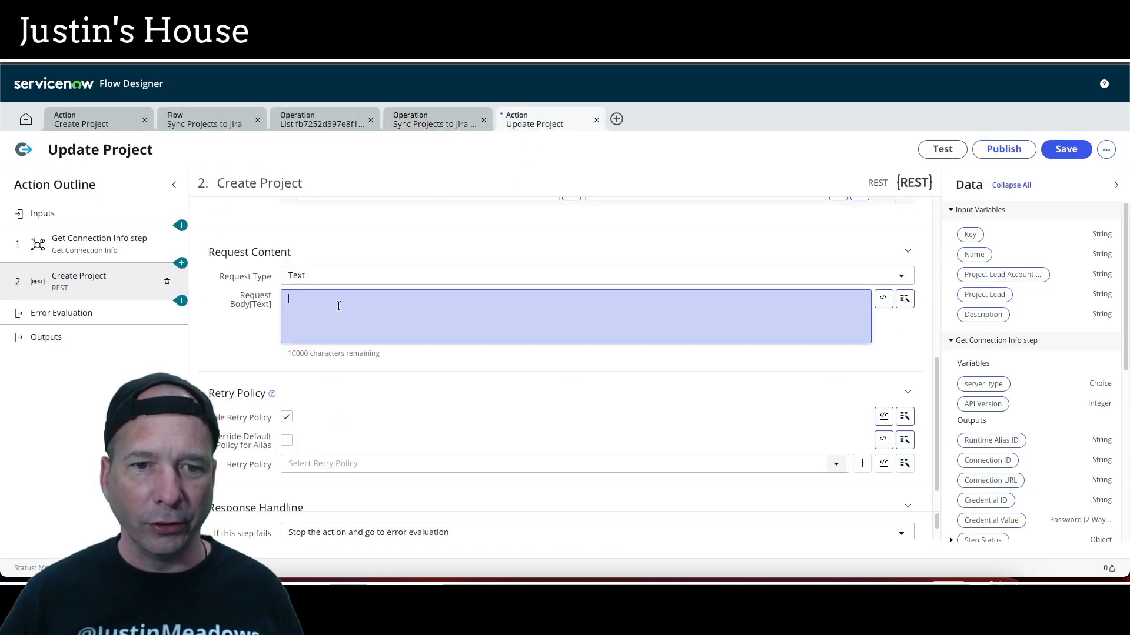
key(ctrl+v)
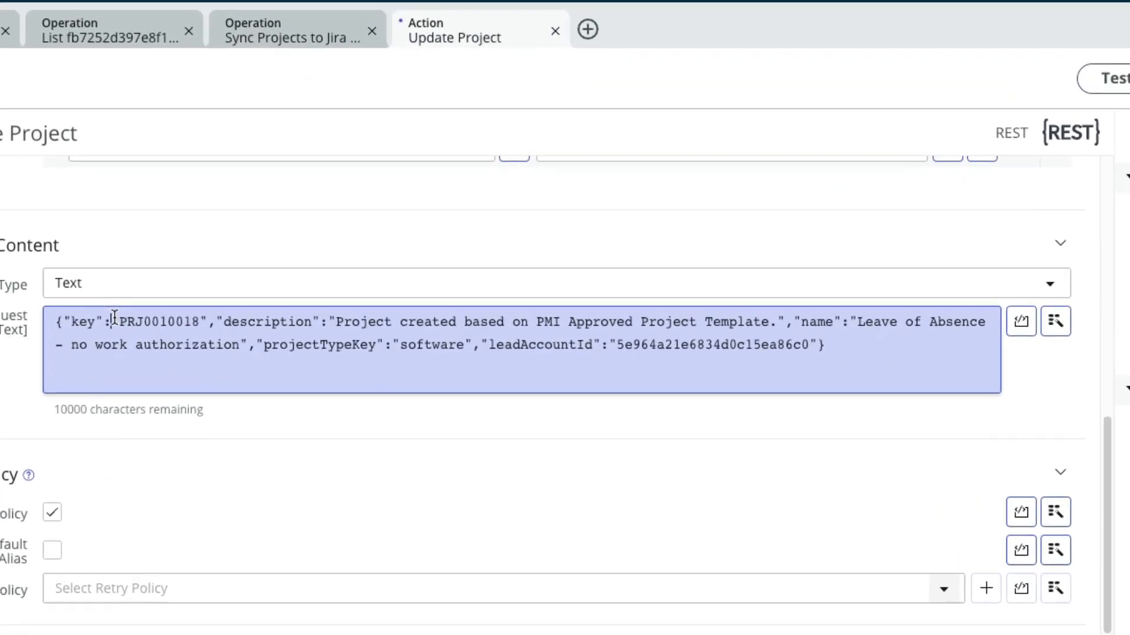
drag(324, 299, 378, 299)
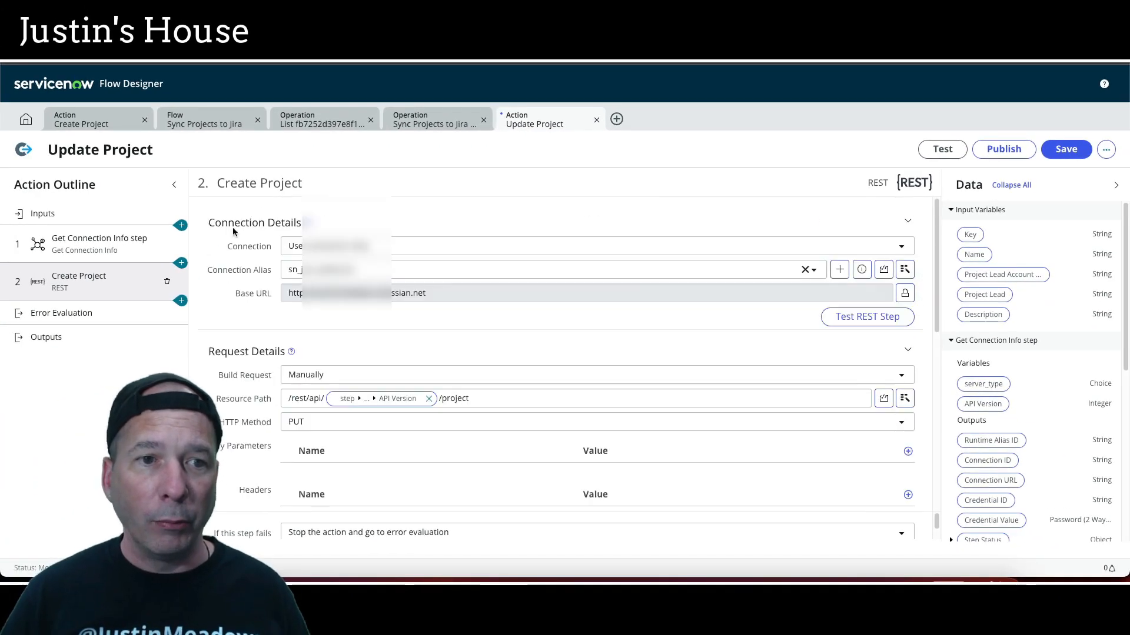
click(144, 212)
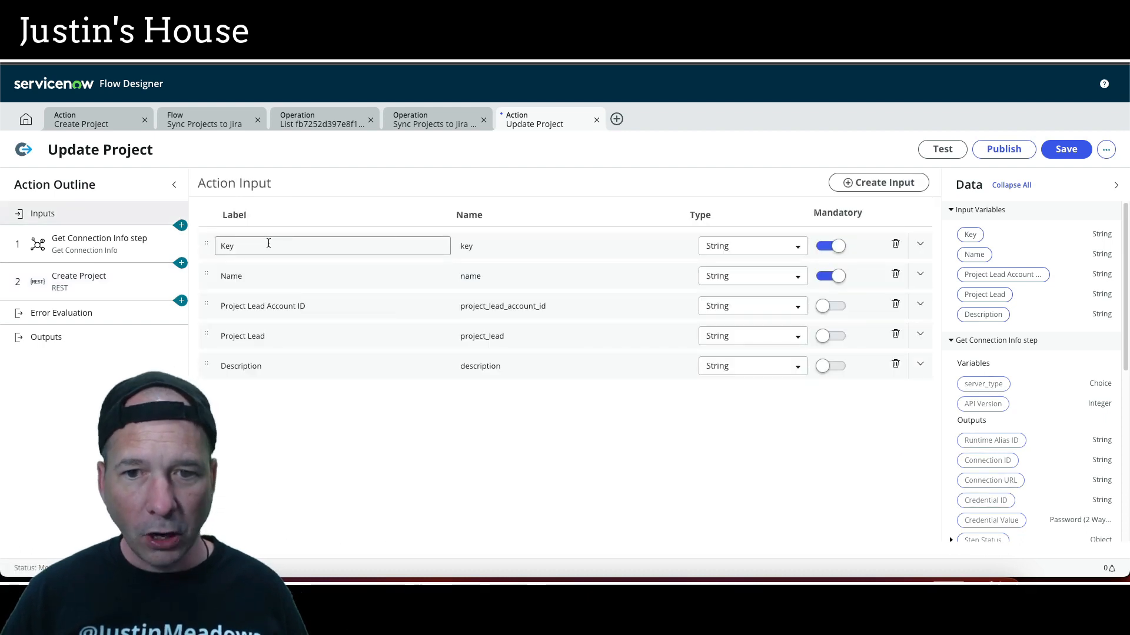
- Rename the Create Project REST step of the Update Project action to Update Project
click(282, 277)
click(309, 311)
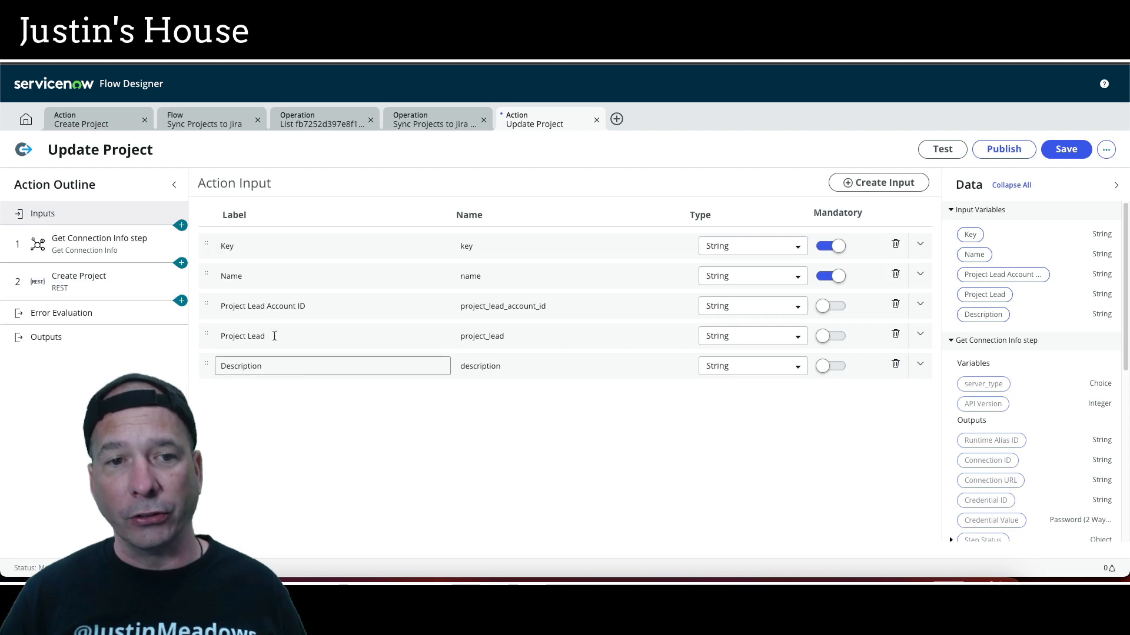
click(104, 286)
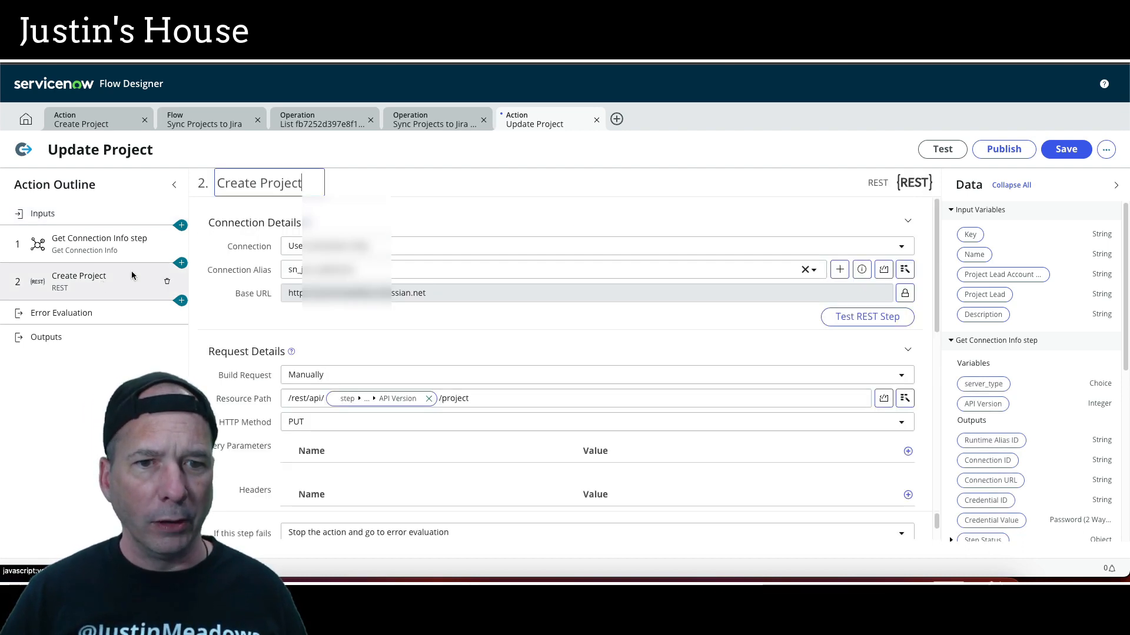
double_click(253, 185)
text(Update)
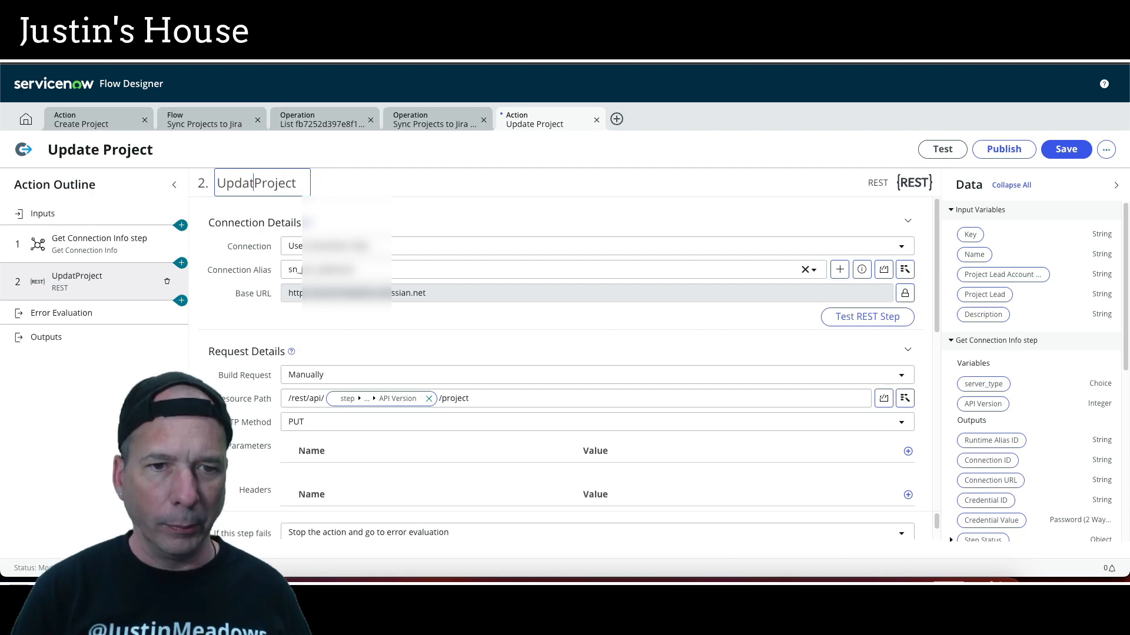
click(403, 183)
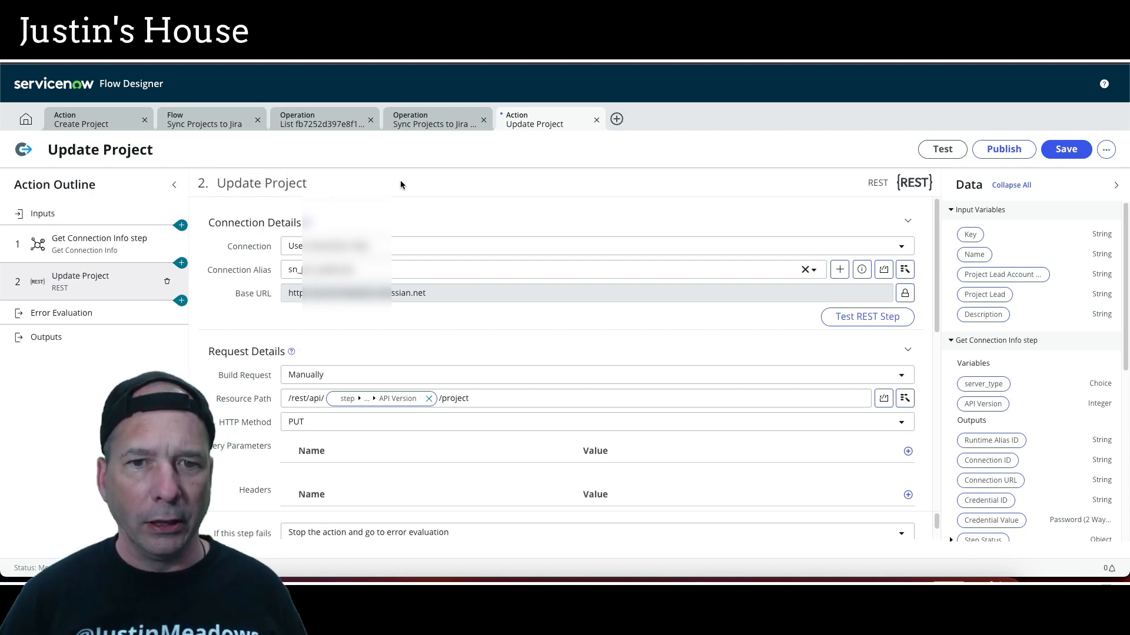
- Replace the hard-coded key value in the REST step's request body with the Key input variable
scroll(290, 243, down, 7)
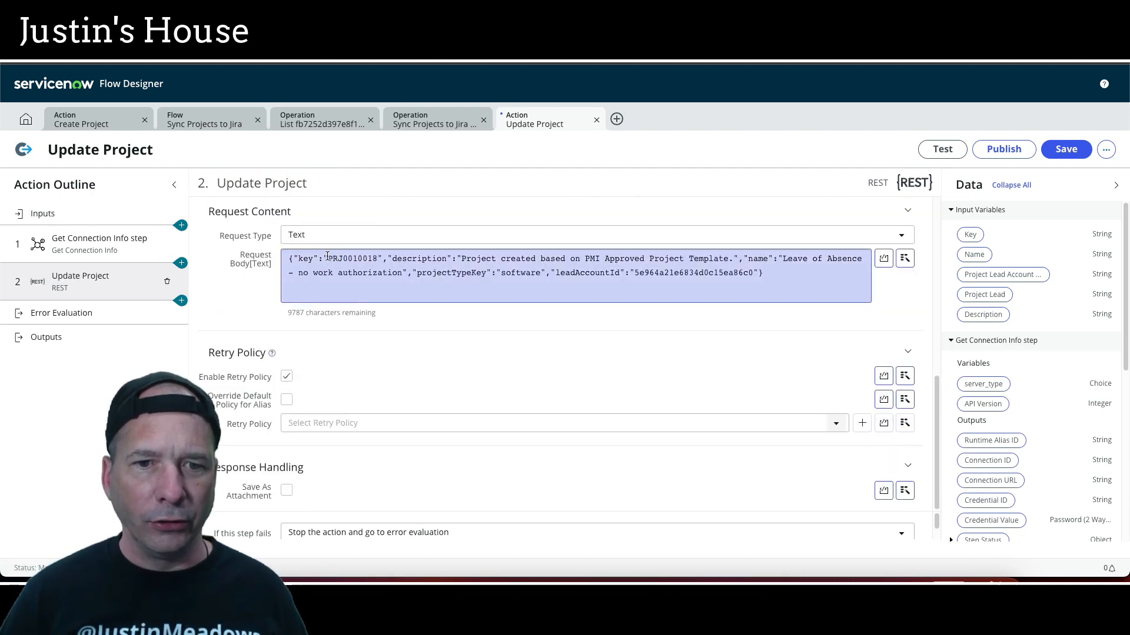
drag(323, 260, 381, 258)
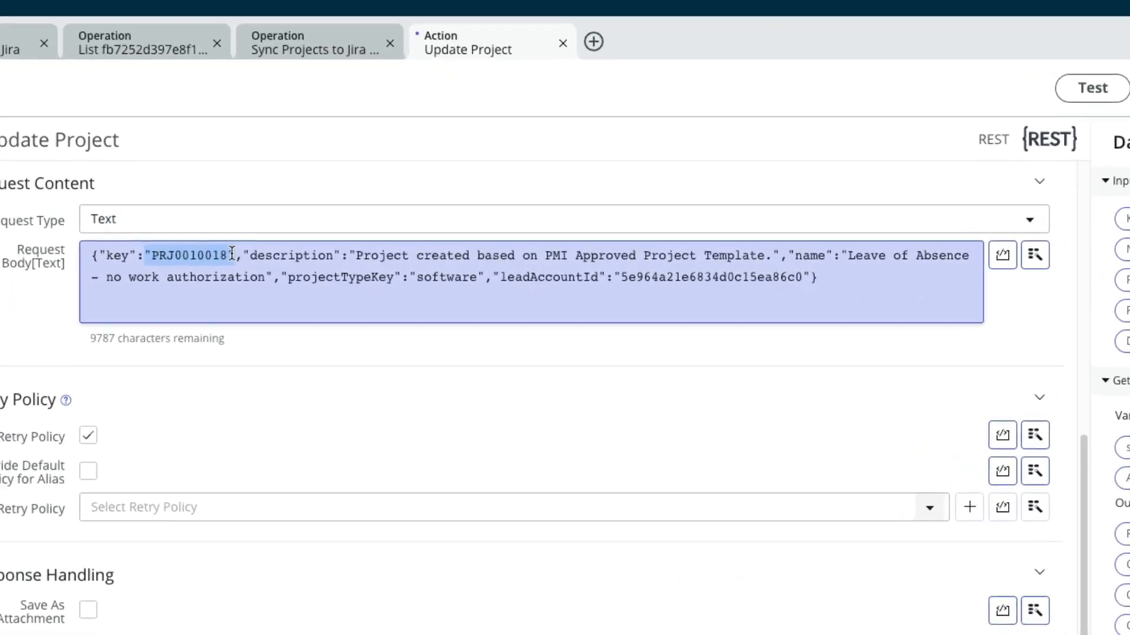
key(BackSpace)
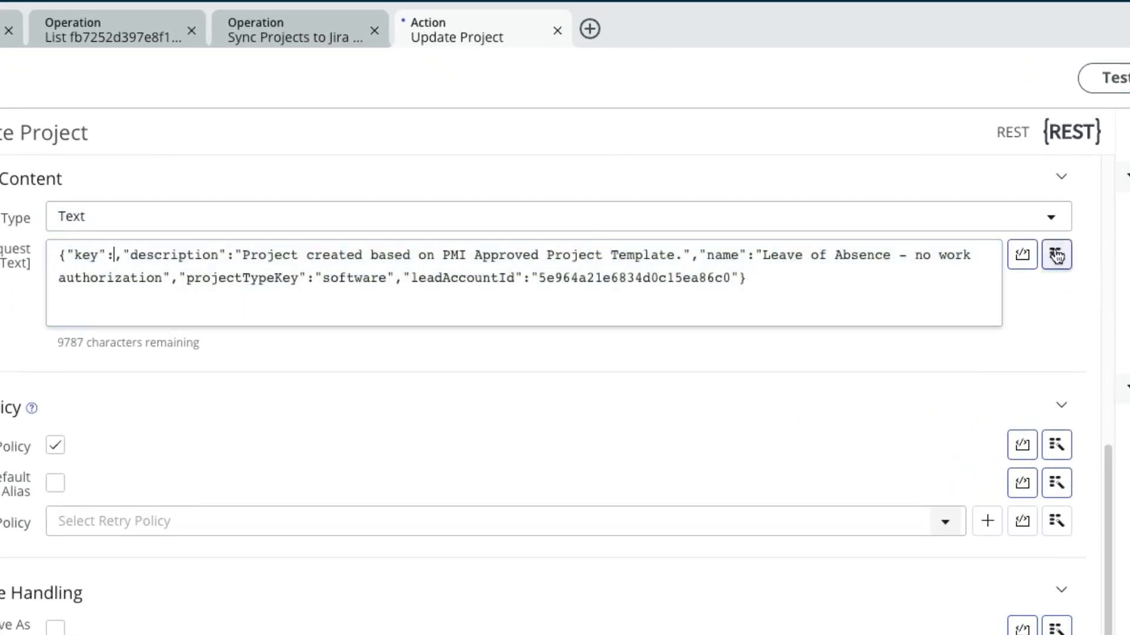
click(1056, 254)
click(794, 271)
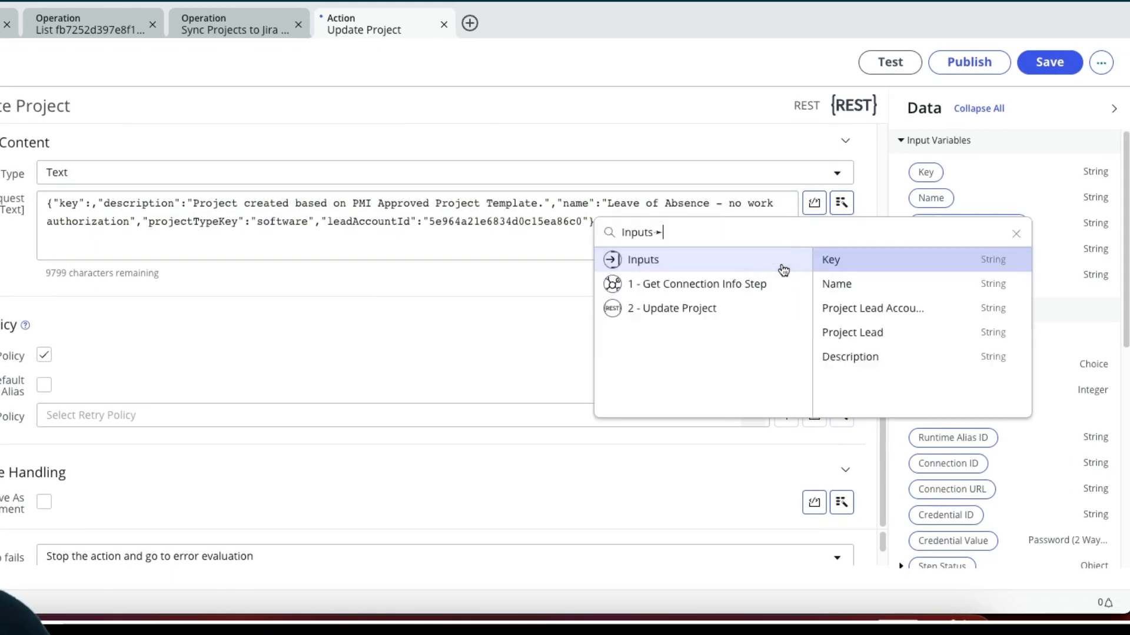
click(994, 258)
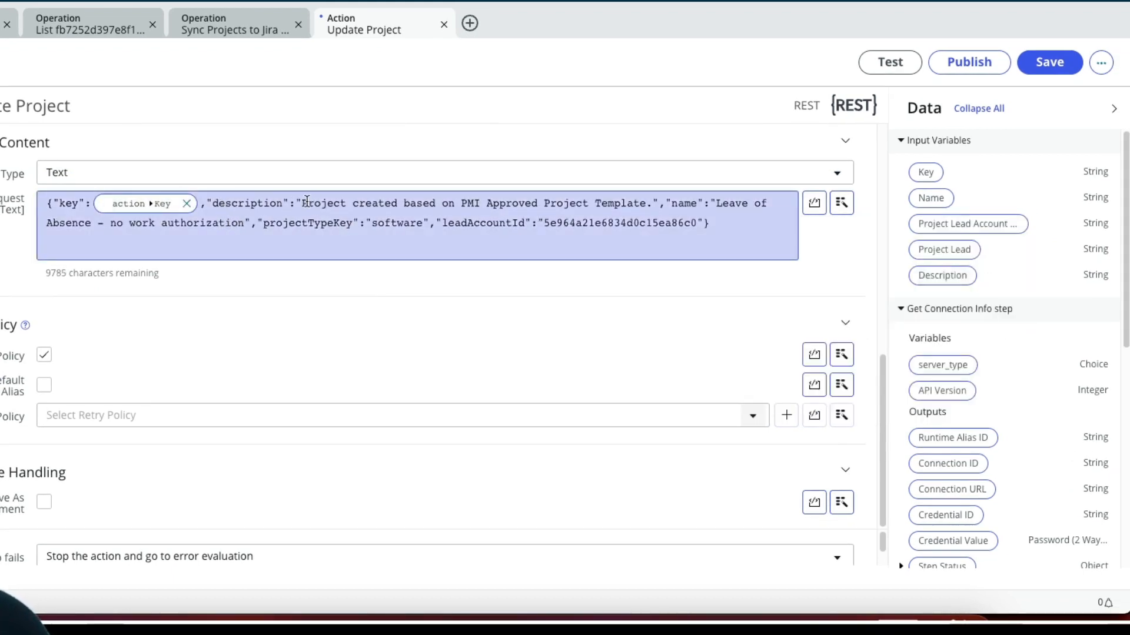
- Replace the hard-coded description value in the request body with the Description input variable
drag(297, 203, 653, 204)
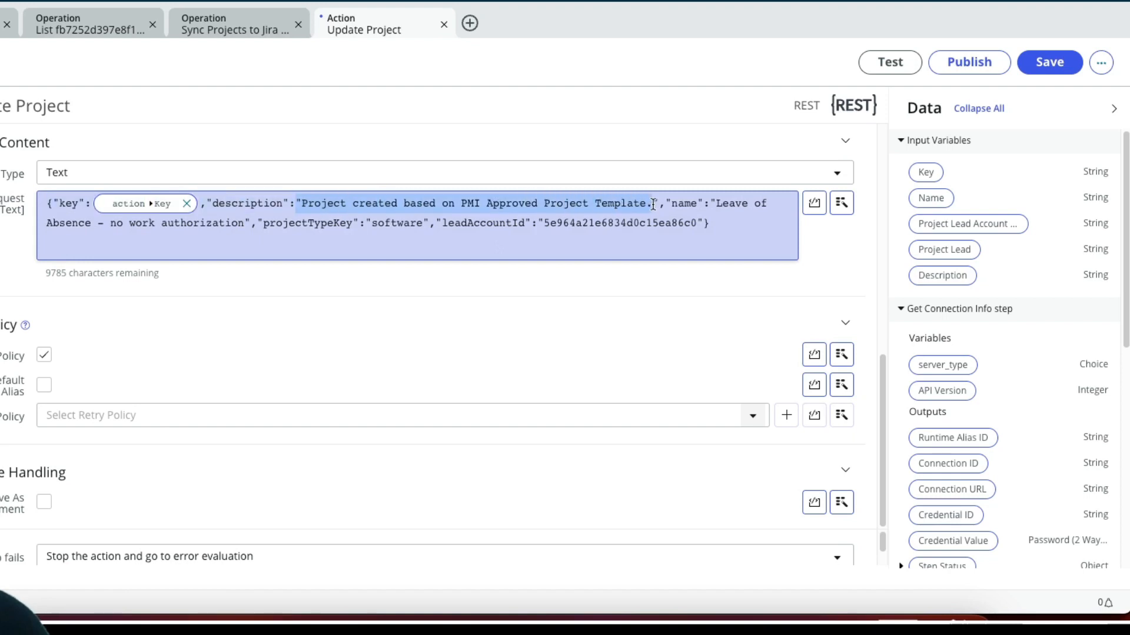
key(BackSpace)
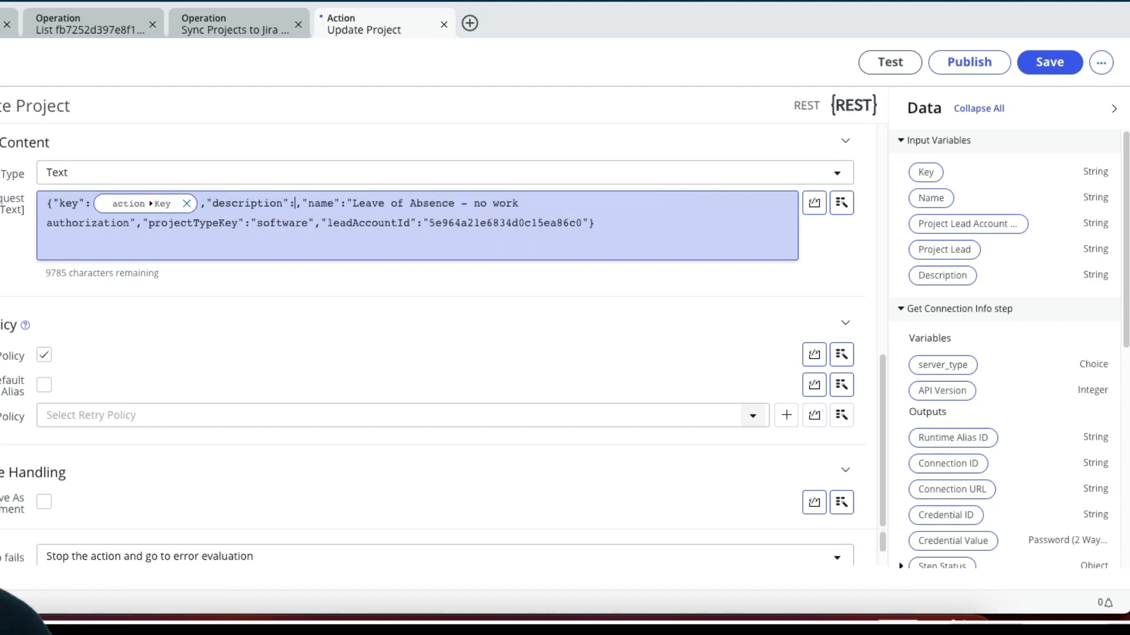
click(841, 202)
click(865, 265)
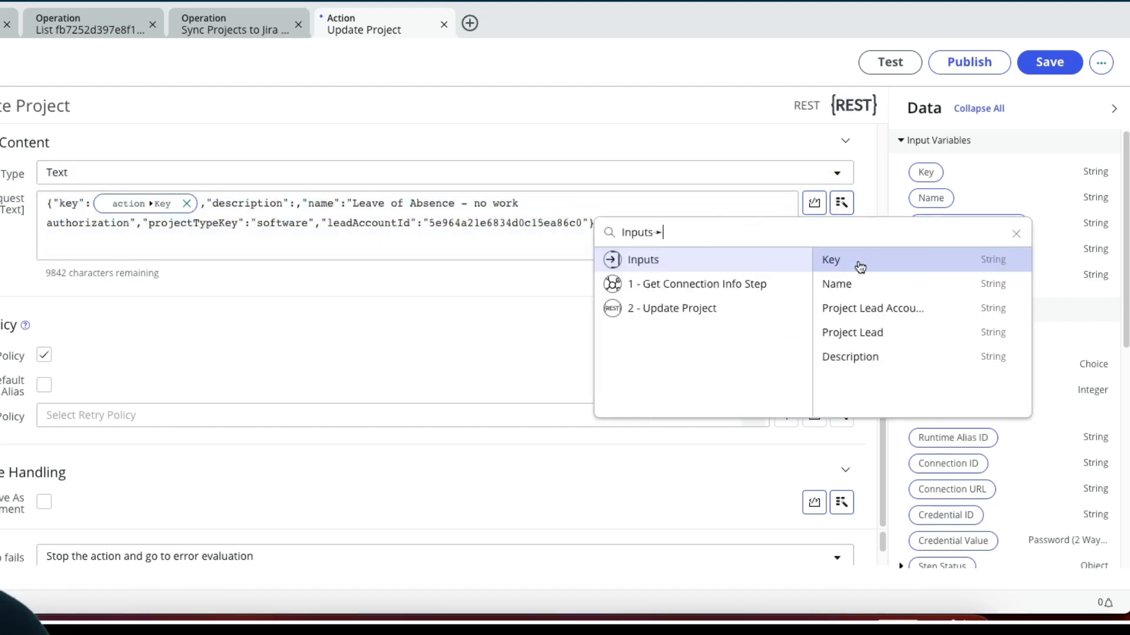
click(853, 354)
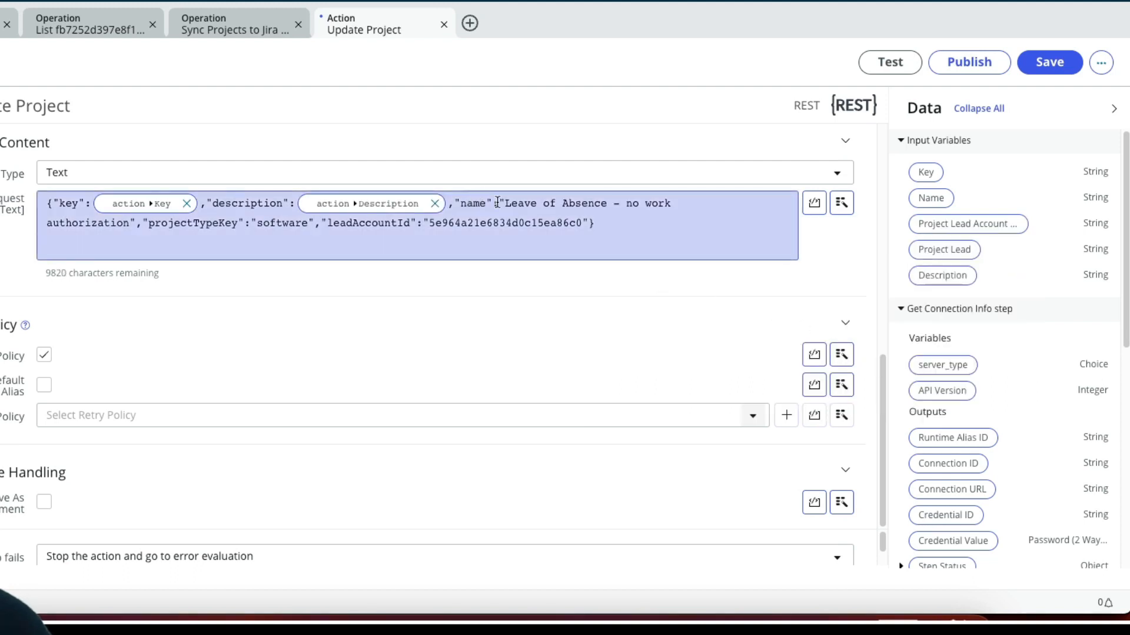
- Replace the hard-coded name value in the request body with the Description input variable
drag(500, 203, 135, 220)
key(super+c)
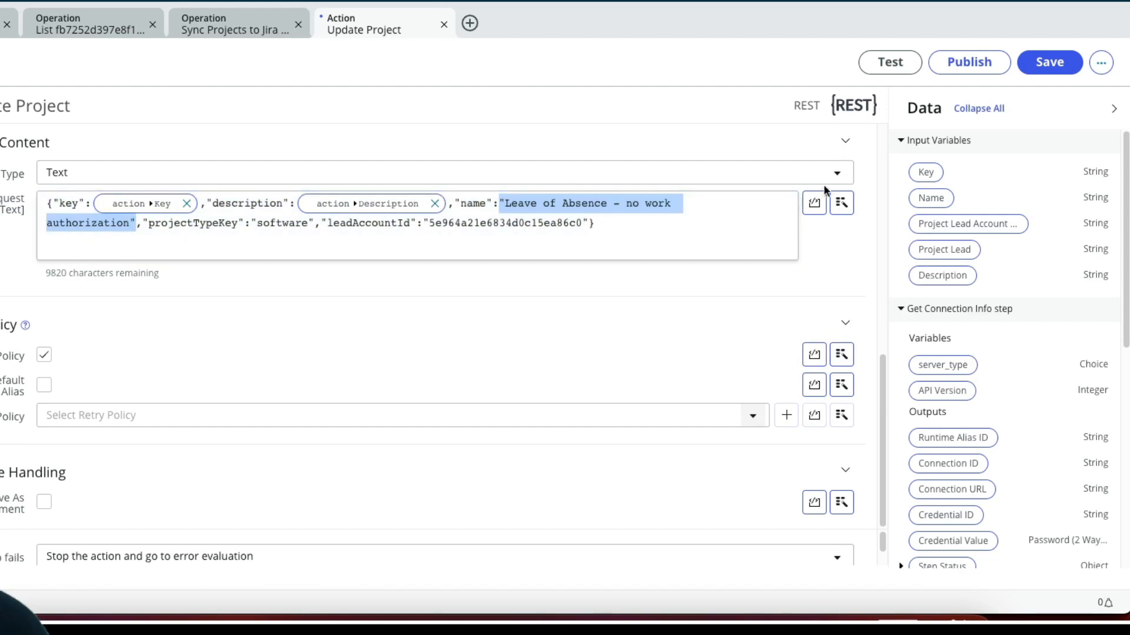
click(842, 203)
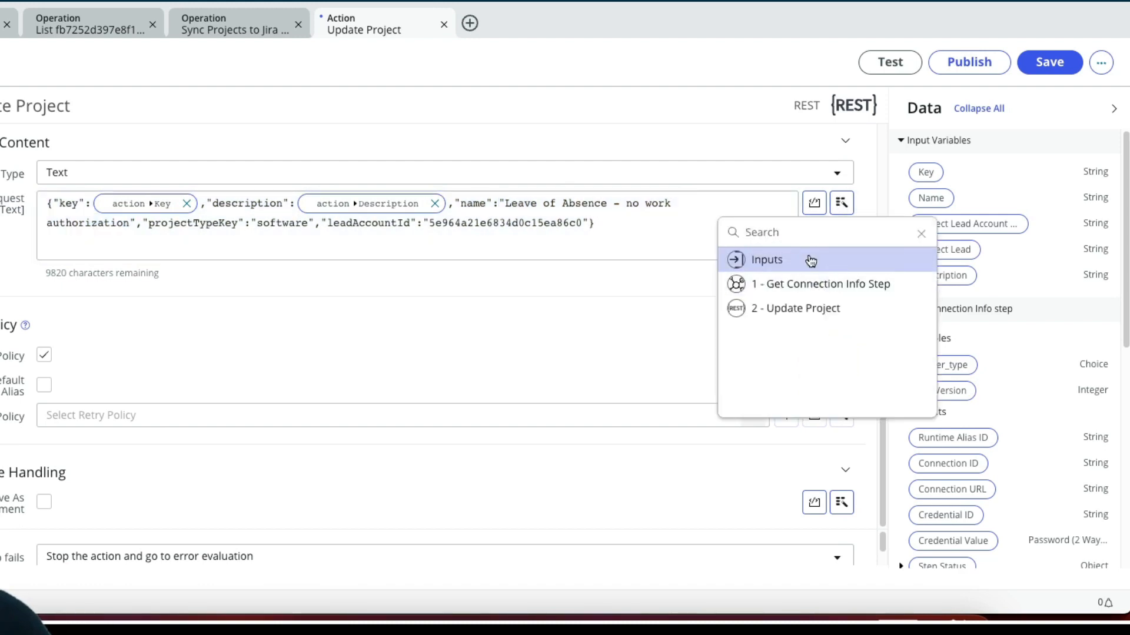
click(812, 259)
click(841, 355)
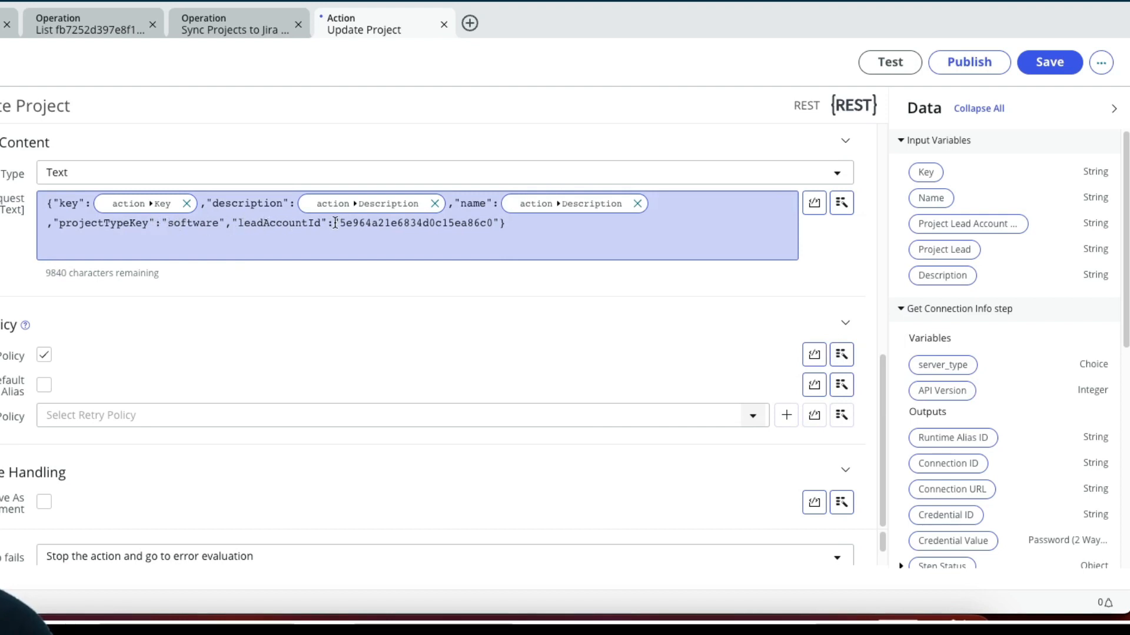
- Replace the hard-coded leadAccountId value in the request body with the Project Lead Account ID input variable
drag(335, 222, 500, 224)
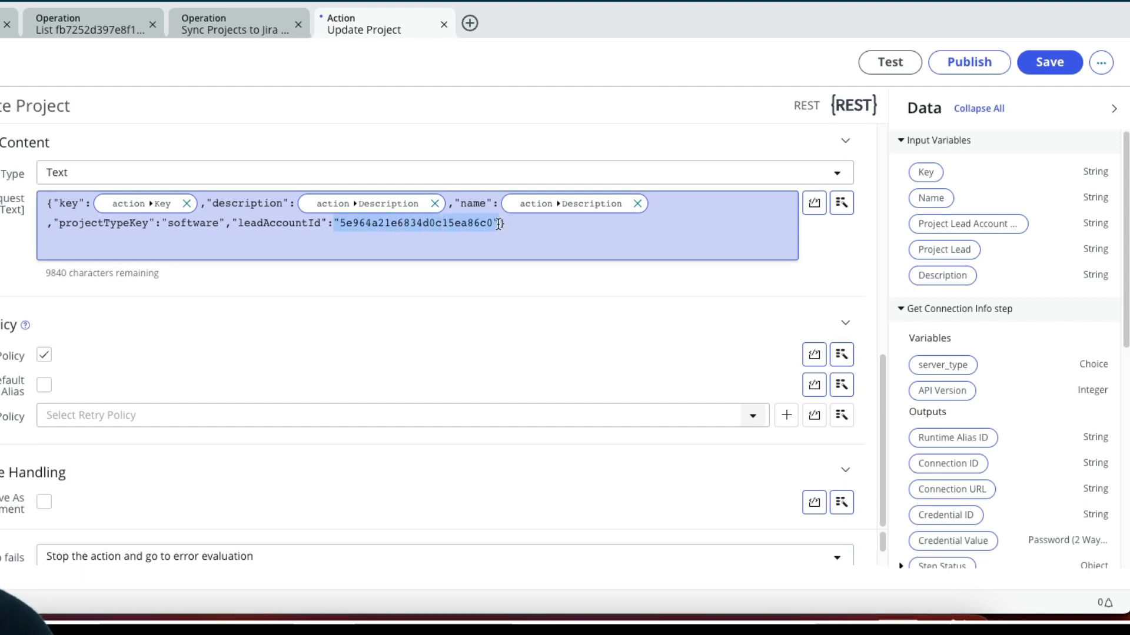
click(841, 202)
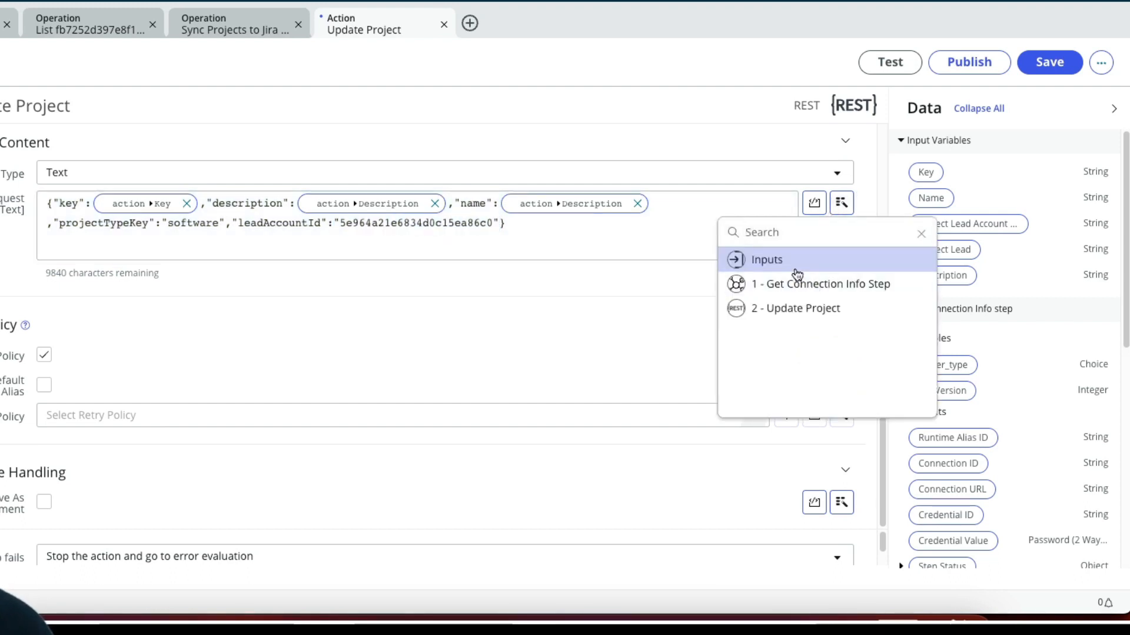
click(802, 270)
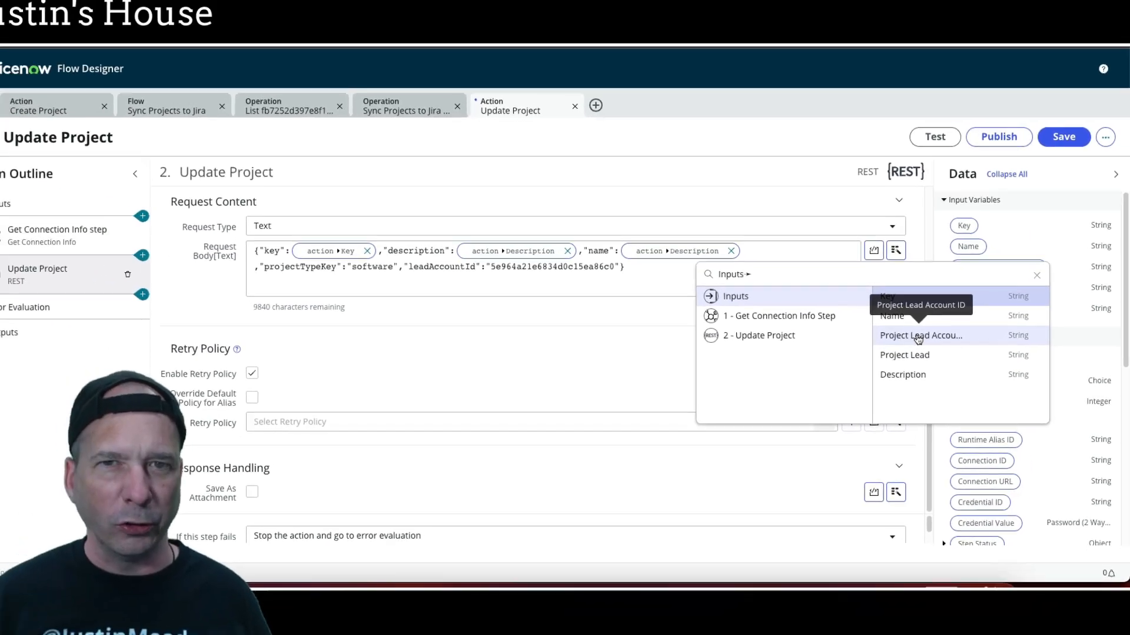
click(926, 342)
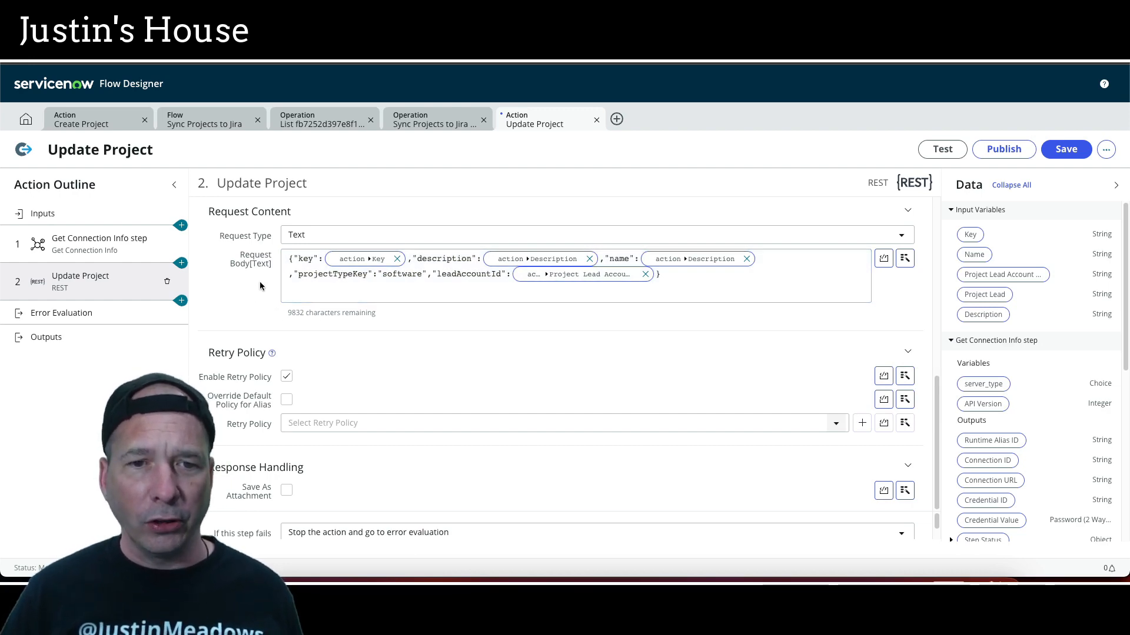
- Show the Update Project action's inputs and save the action
scroll(260, 286, up, 5)
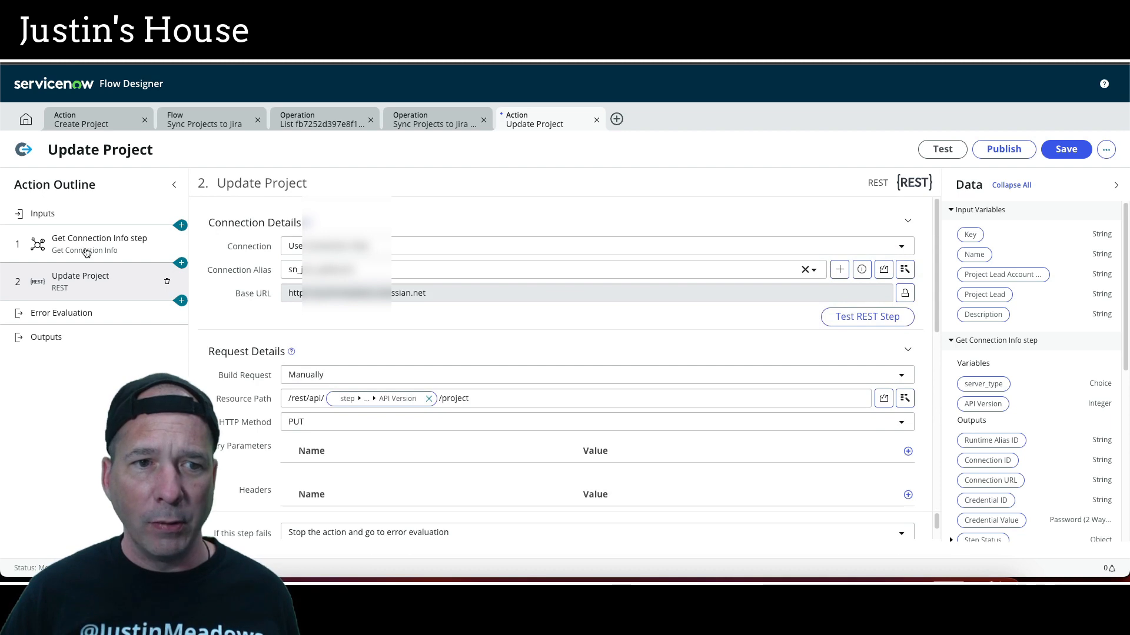
click(43, 214)
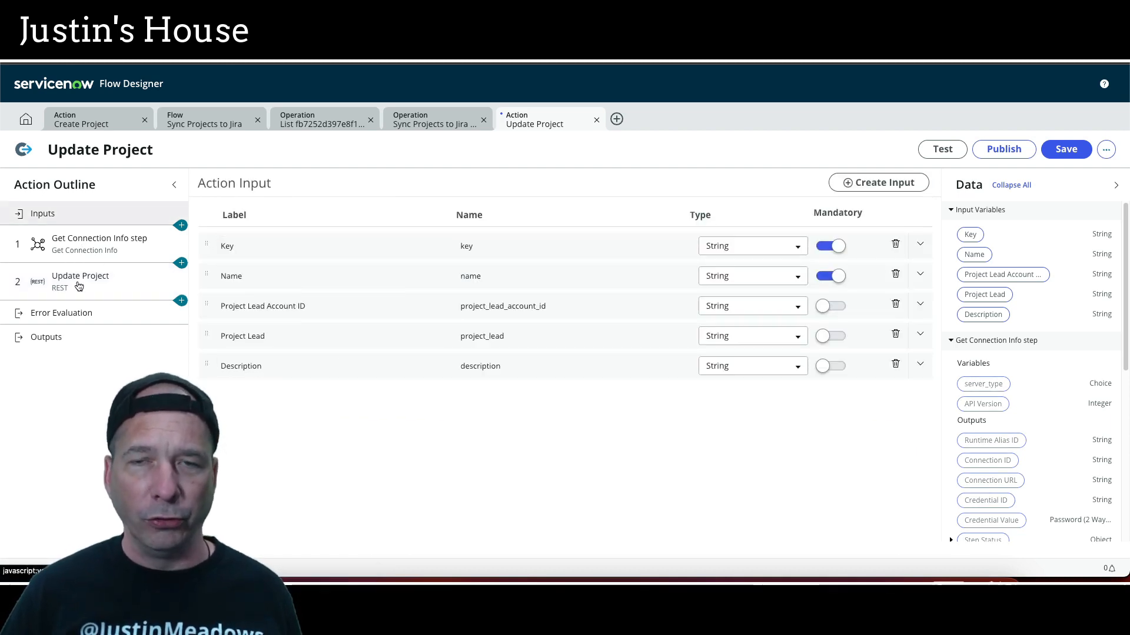
click(1066, 149)
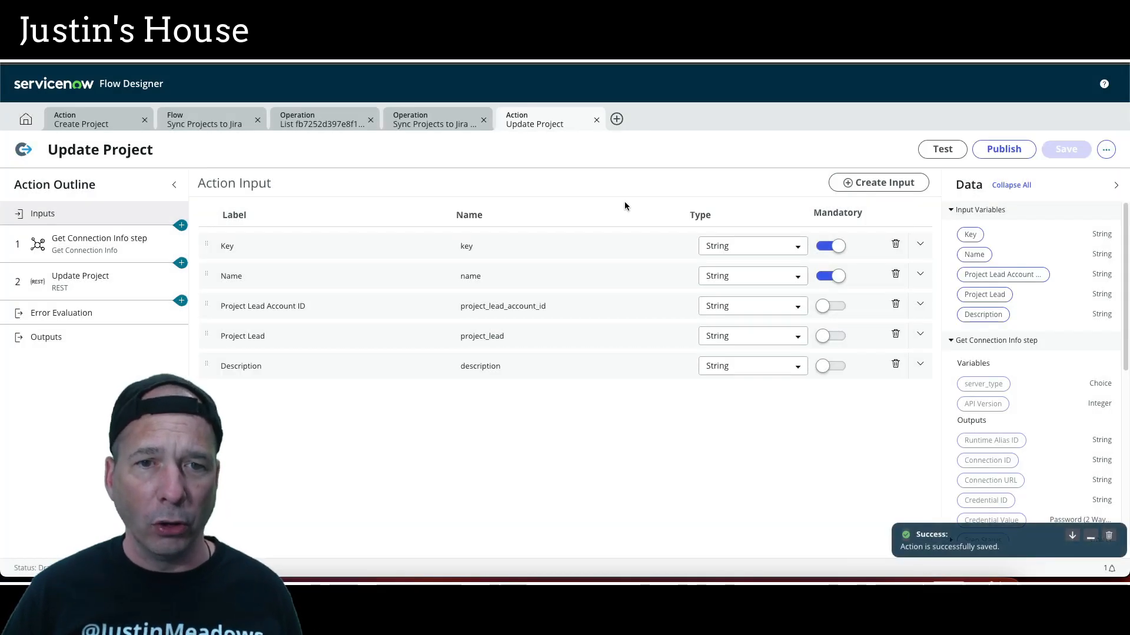
click(948, 151)
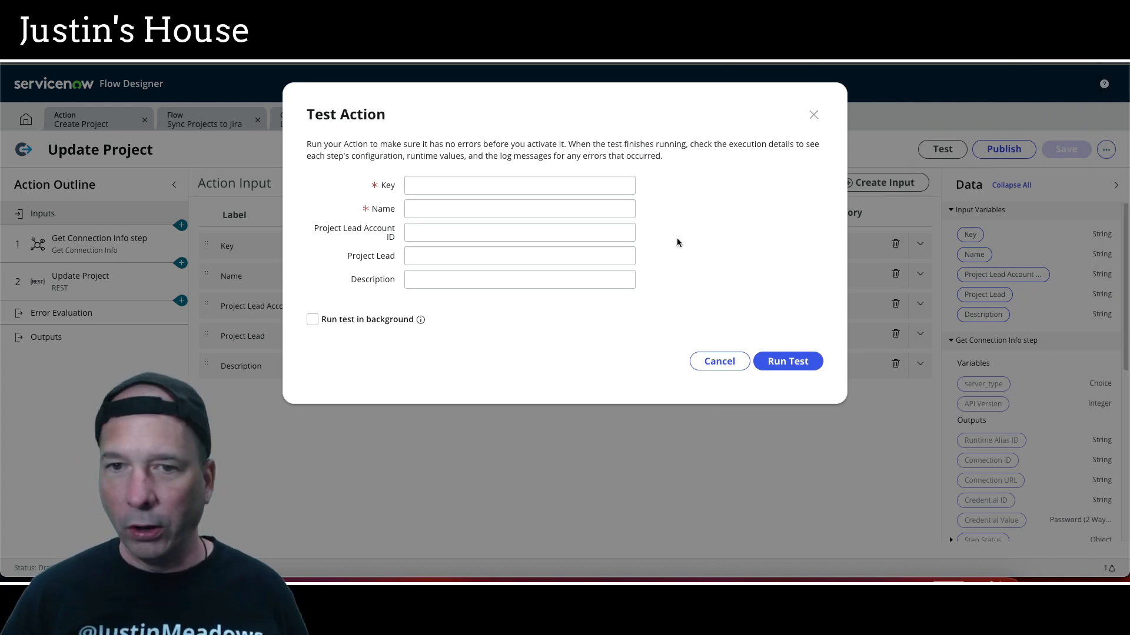
click(429, 187)
text(PRJ0010018)
click(442, 211)
click(472, 187)
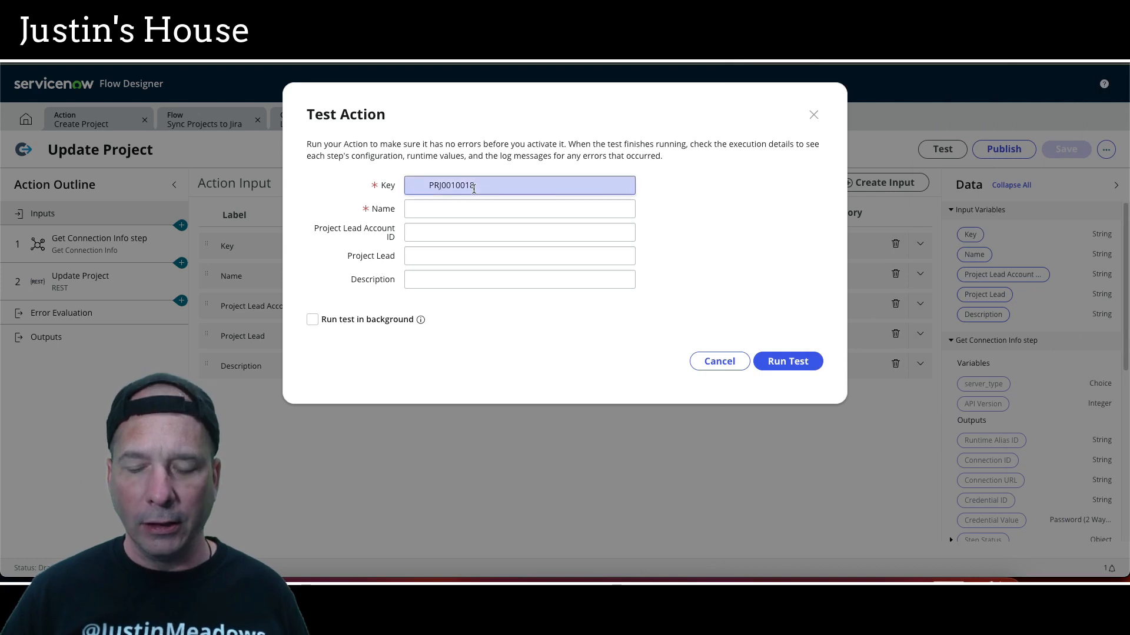
key(Left)
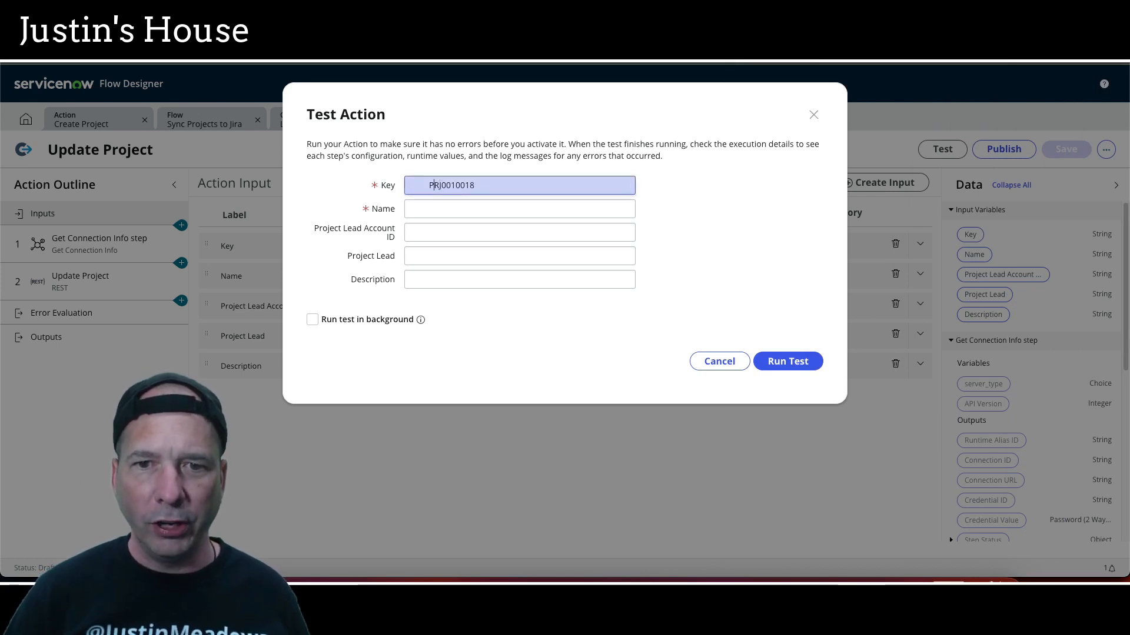
key(BackSpace)
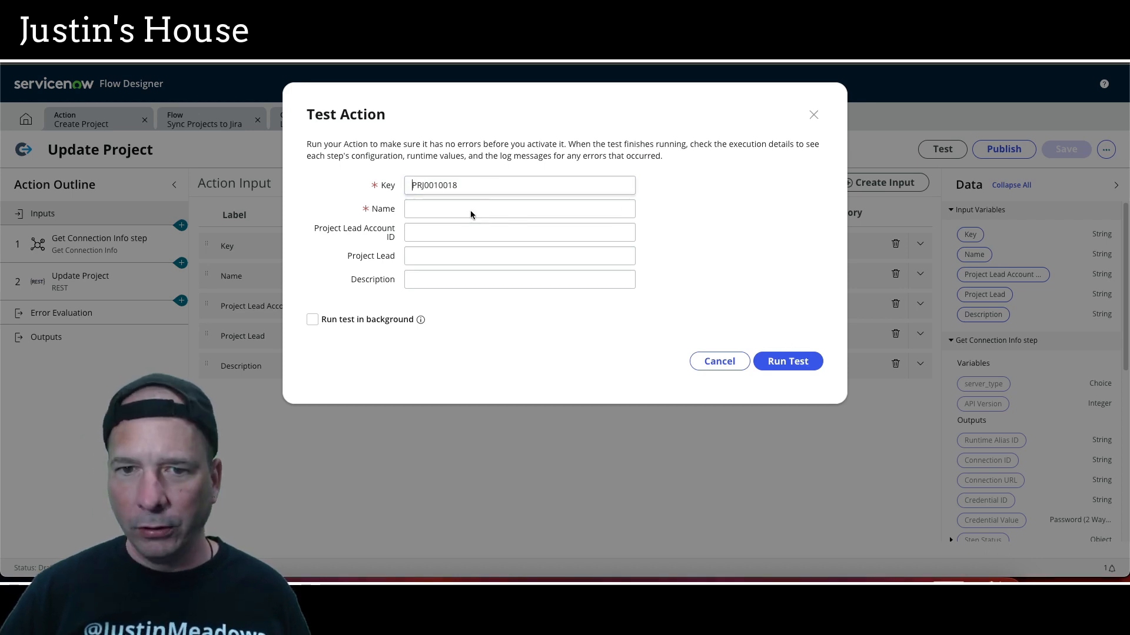
click(443, 205)
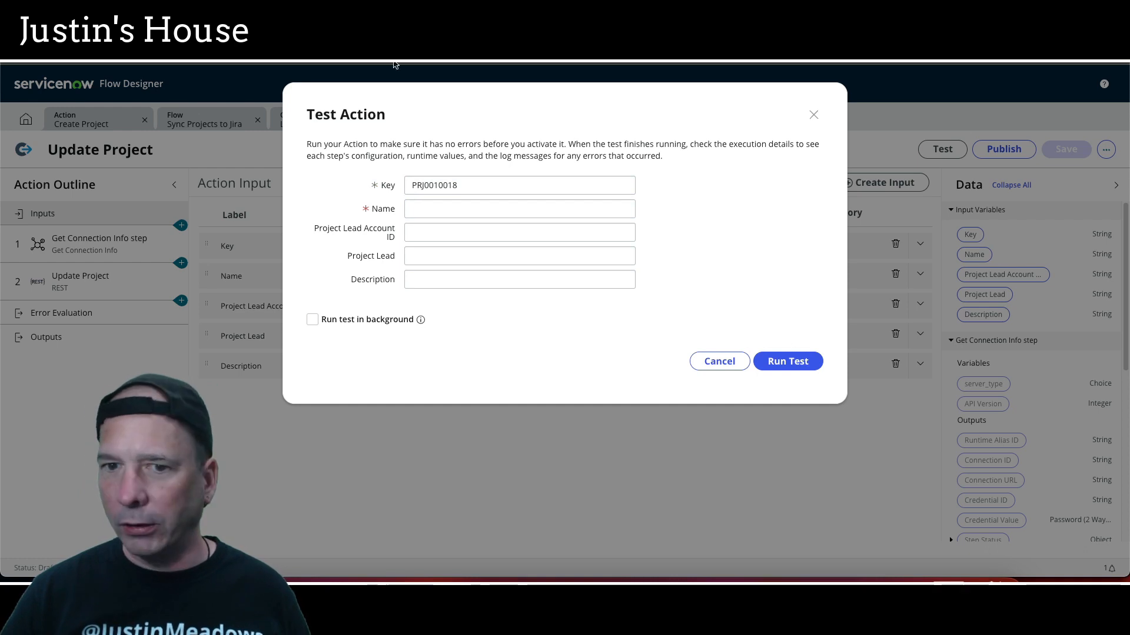
click(436, 207)
key(super+v)
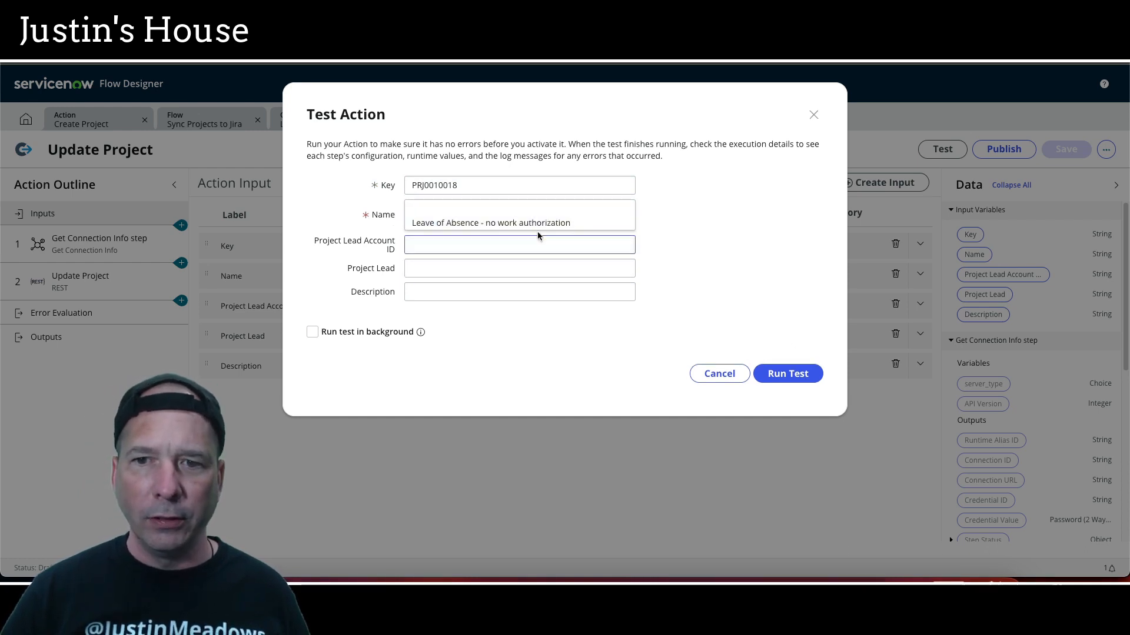
click(523, 208)
key(Delete)
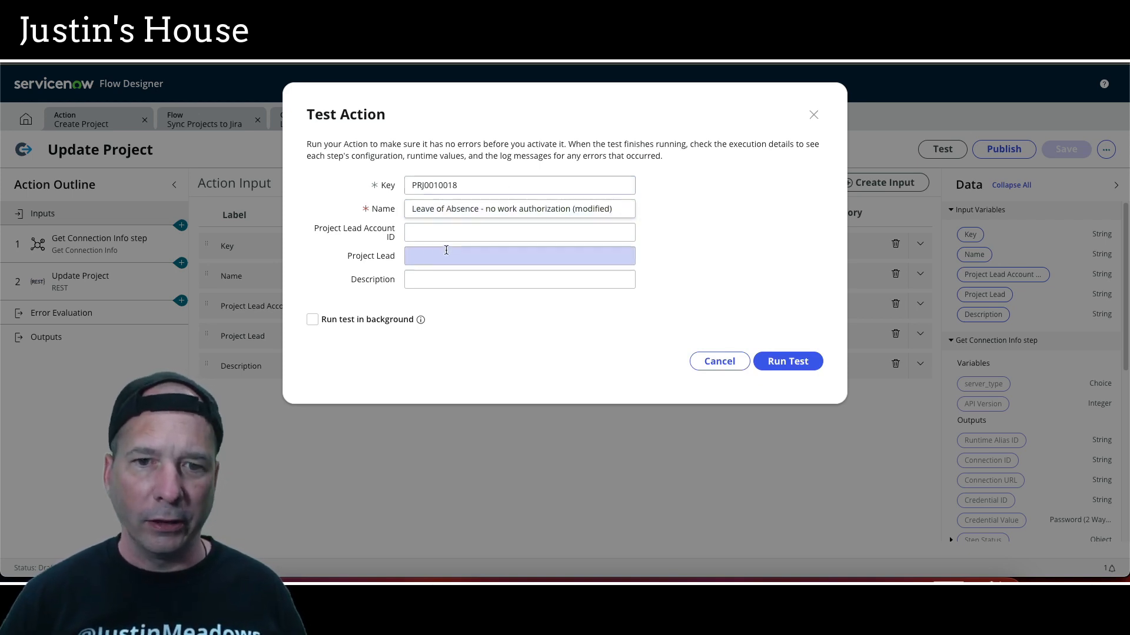
click(452, 230)
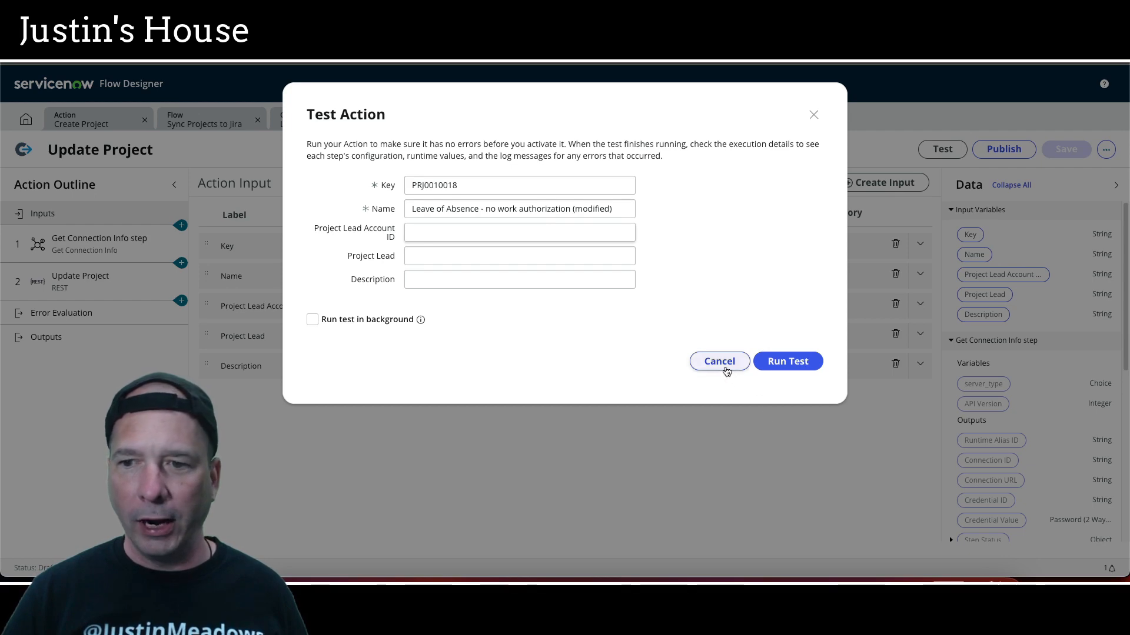
click(714, 361)
- Copy the Project Lead Account ID runtime value from the Sync Projects to Jira test run and return to the Update Project action
click(436, 122)
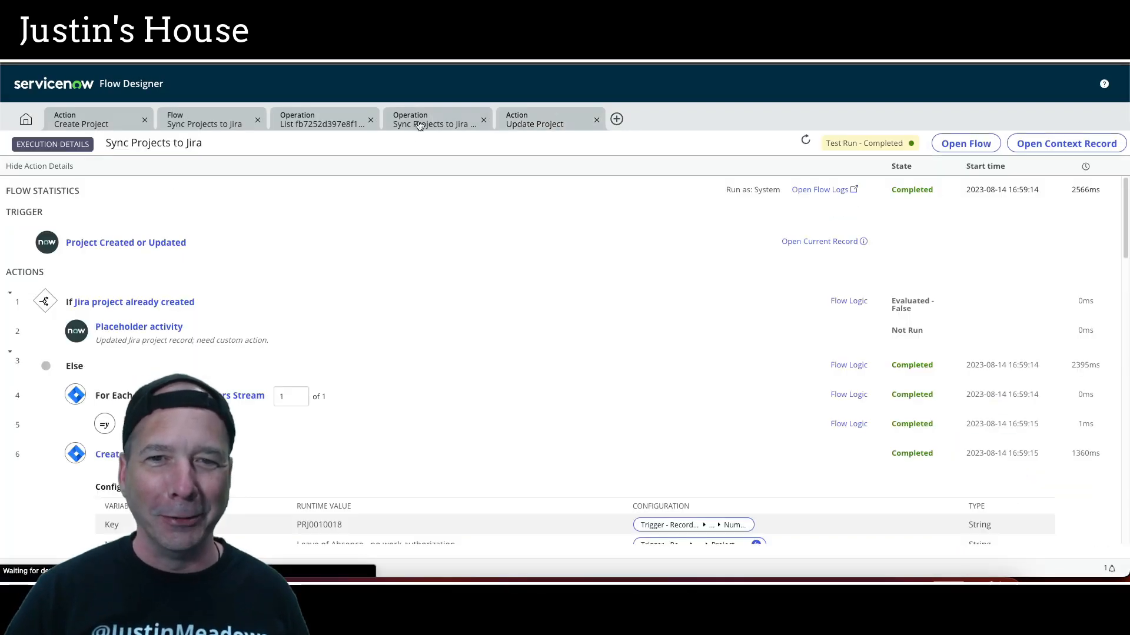
scroll(405, 400, down, 5)
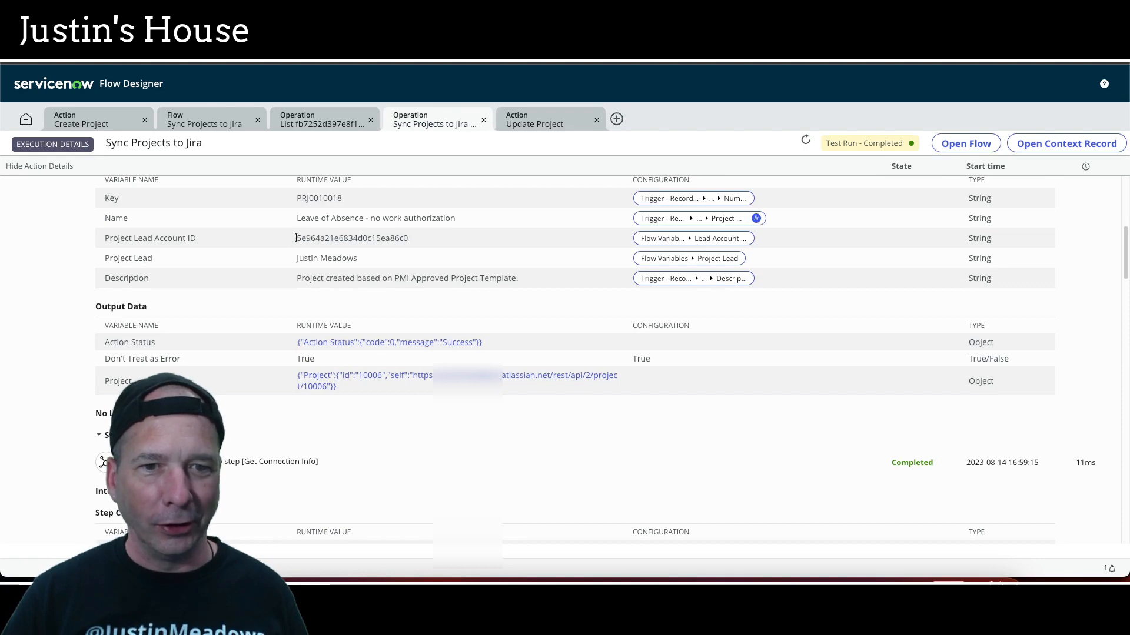
drag(295, 238, 407, 239)
key(ctrl+c)
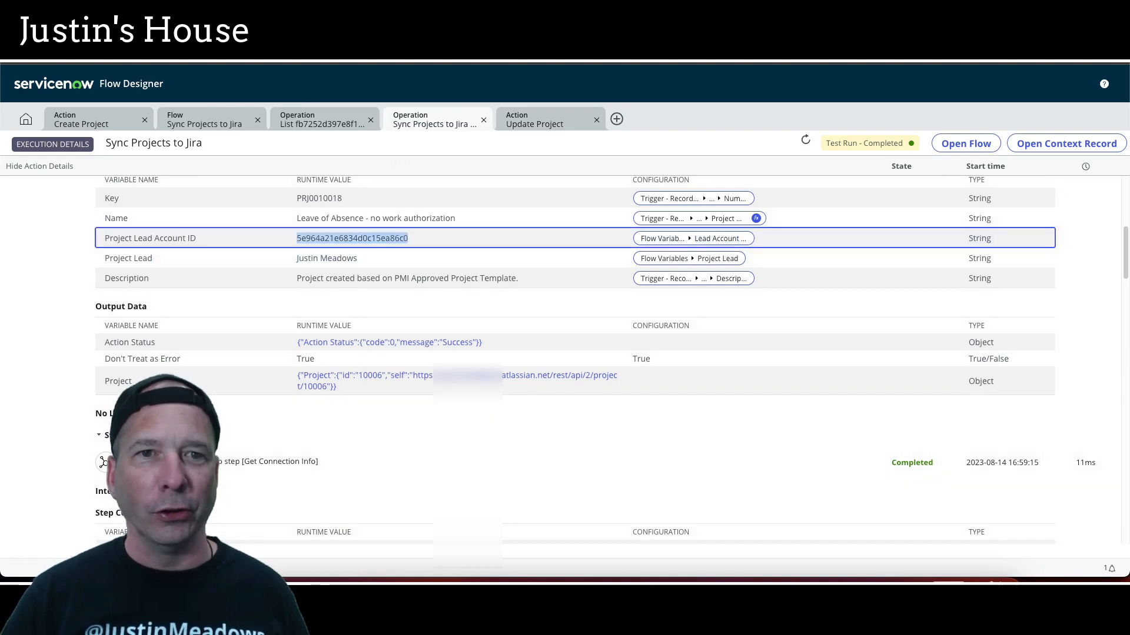
click(527, 124)
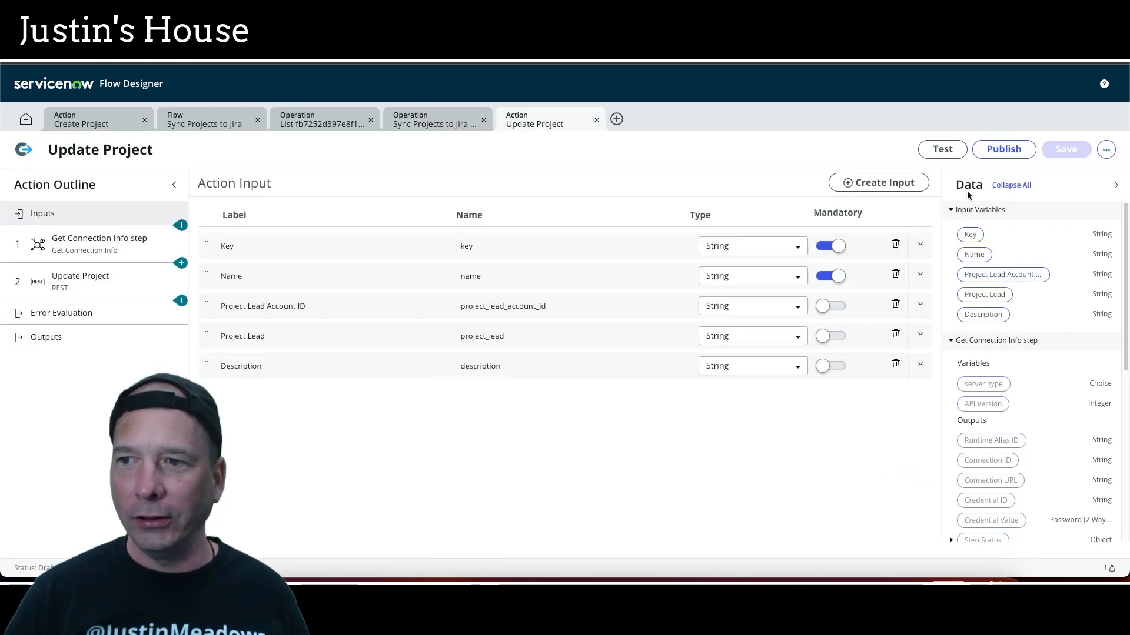
- Start a test of the Update Project action with the copied account ID as Project Lead and PRJ0010018 as Key
click(942, 149)
click(469, 258)
key(ctrl+v)
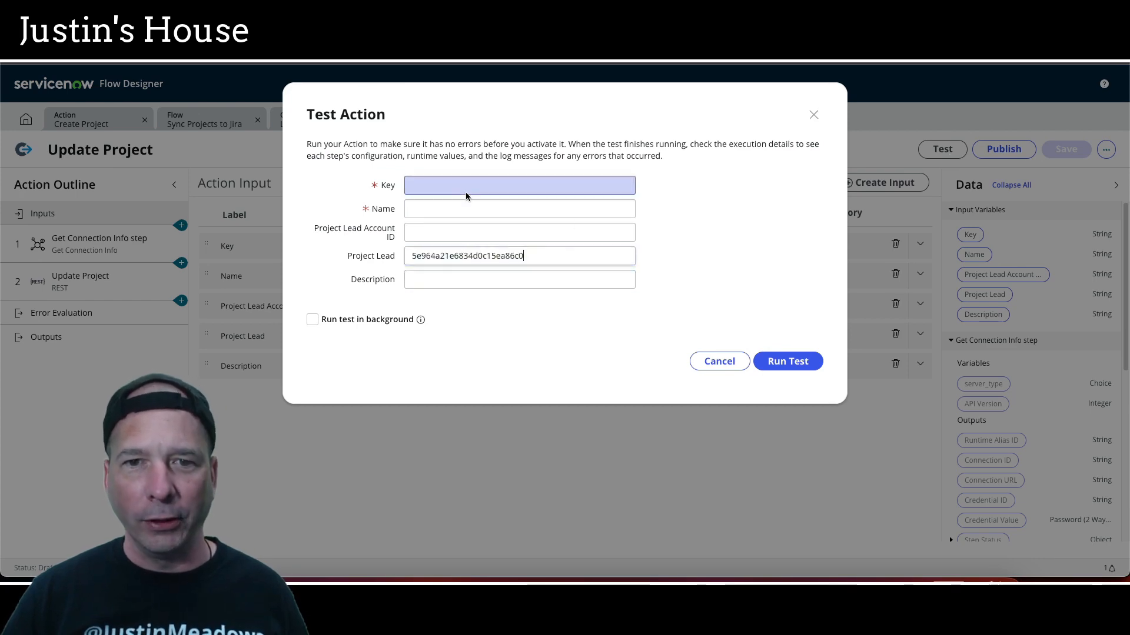
click(456, 187)
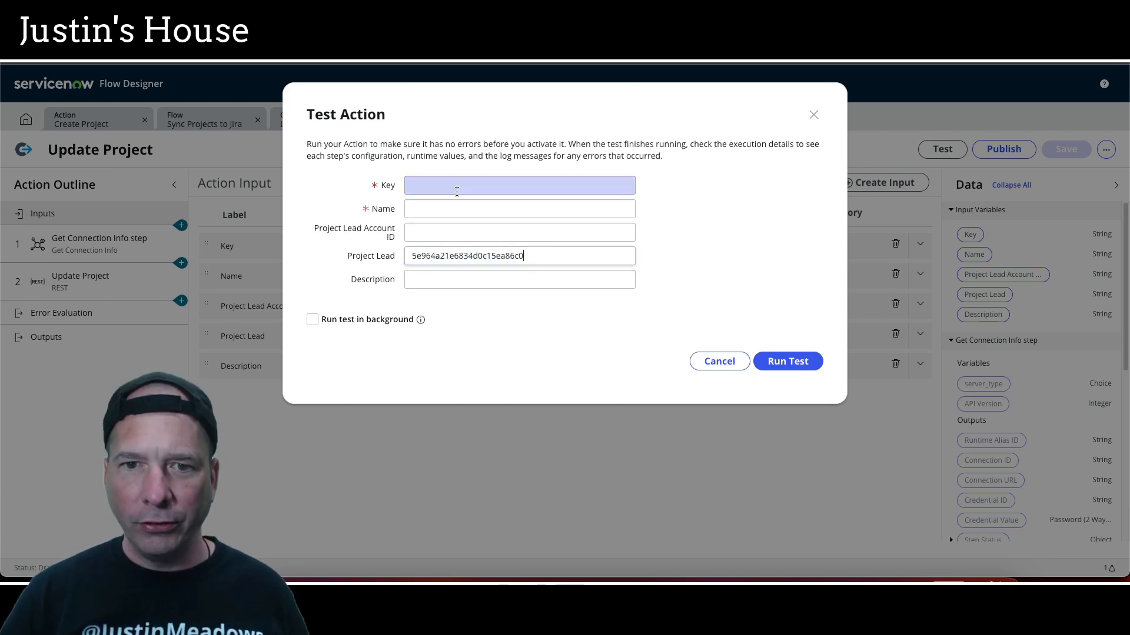
text(PRJ0010018)
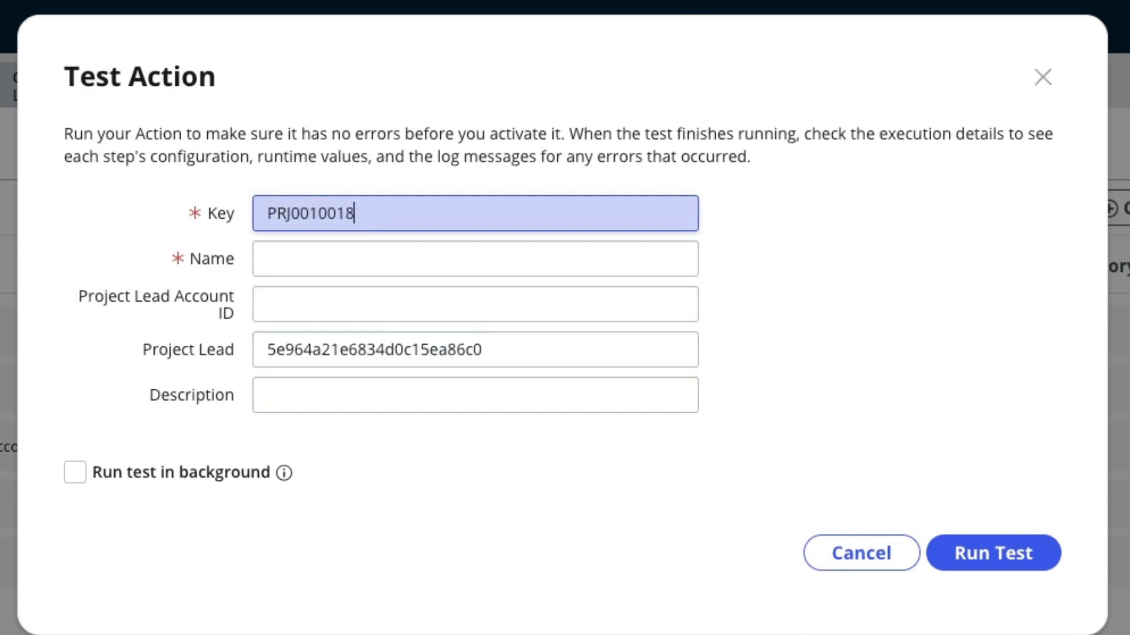
key(Tab)
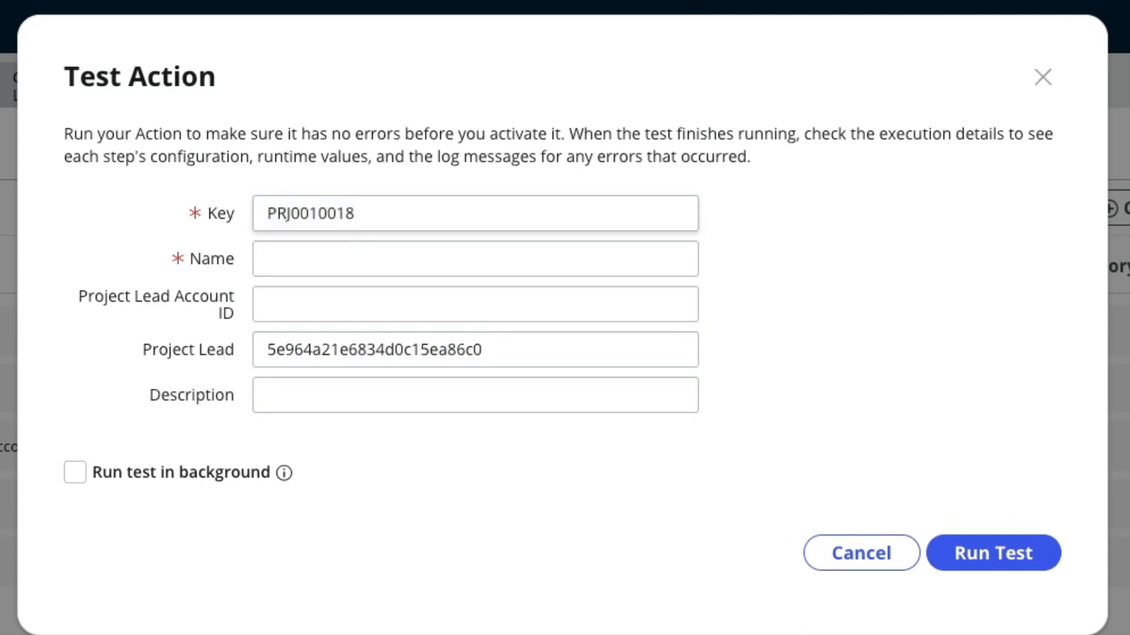
- Set the test's Name input to "Leave of Absence - no work authorization" on a single line without the leading blank line
click(327, 258)
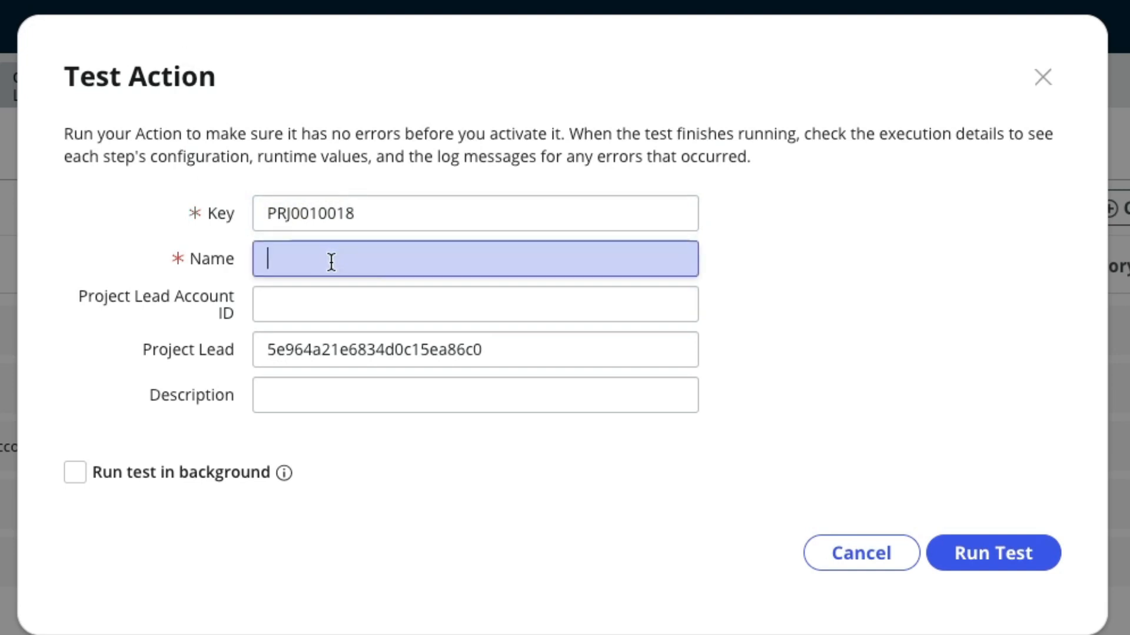
text(Leave of Absence - no work authorization)
click(463, 244)
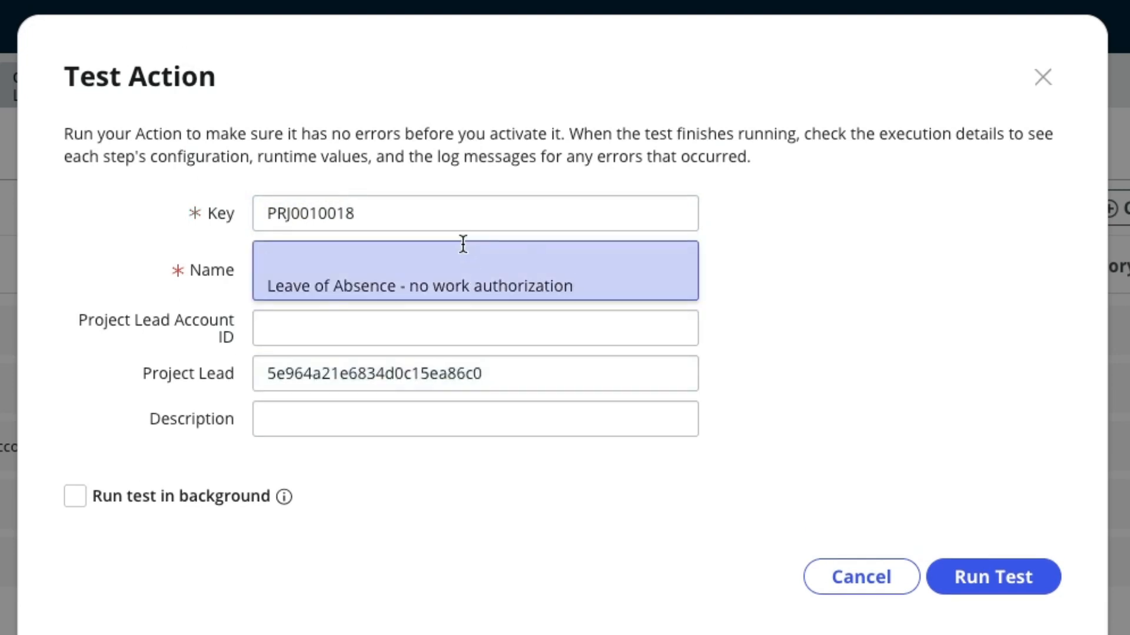
key(Delete)
- Move the account ID from Project Lead to Project Lead Account ID and set Project Lead to "Test"
drag(548, 333, 167, 344)
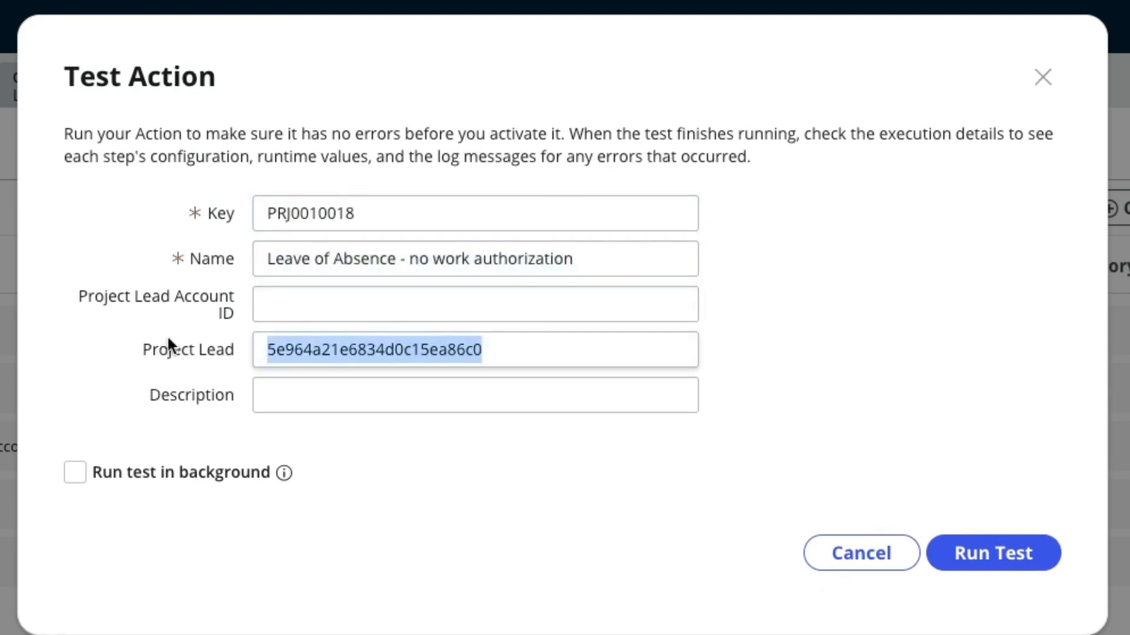
key(ctrl+x)
click(282, 295)
key(ctrl+v)
click(295, 343)
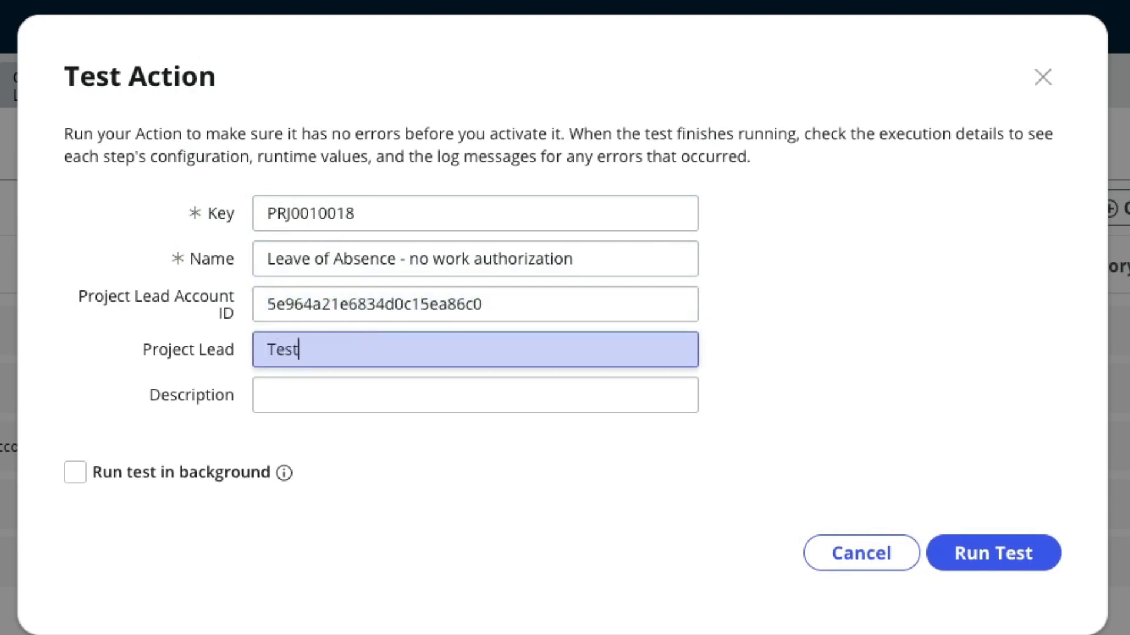
- Append "(modified)" to the test's Name and set Description to "We are updating the project."
click(594, 260)
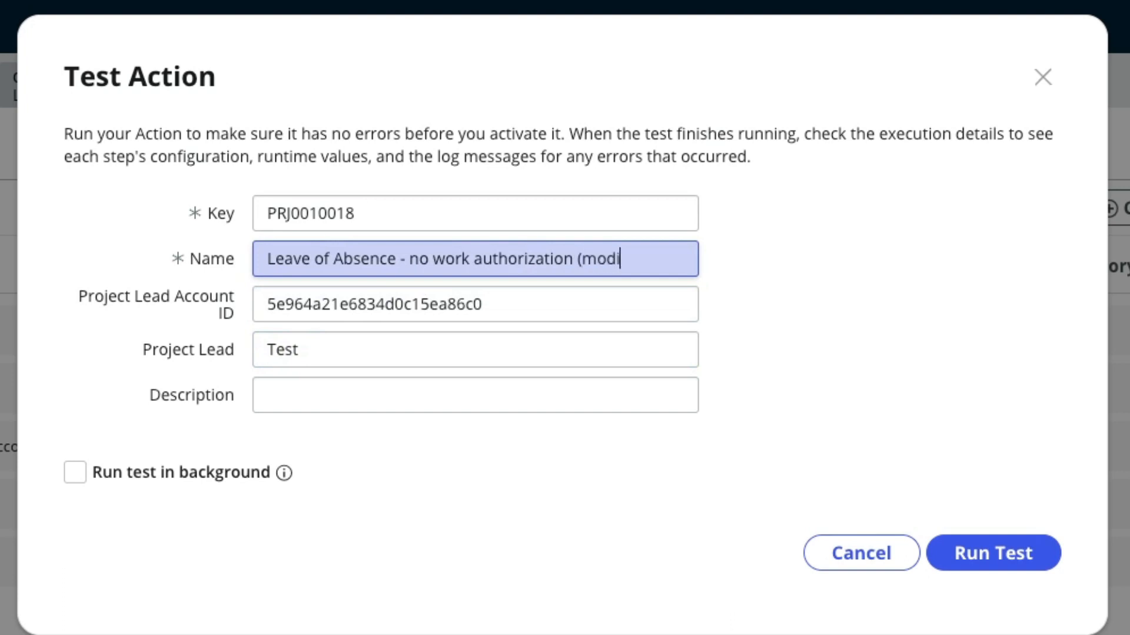
click(459, 399)
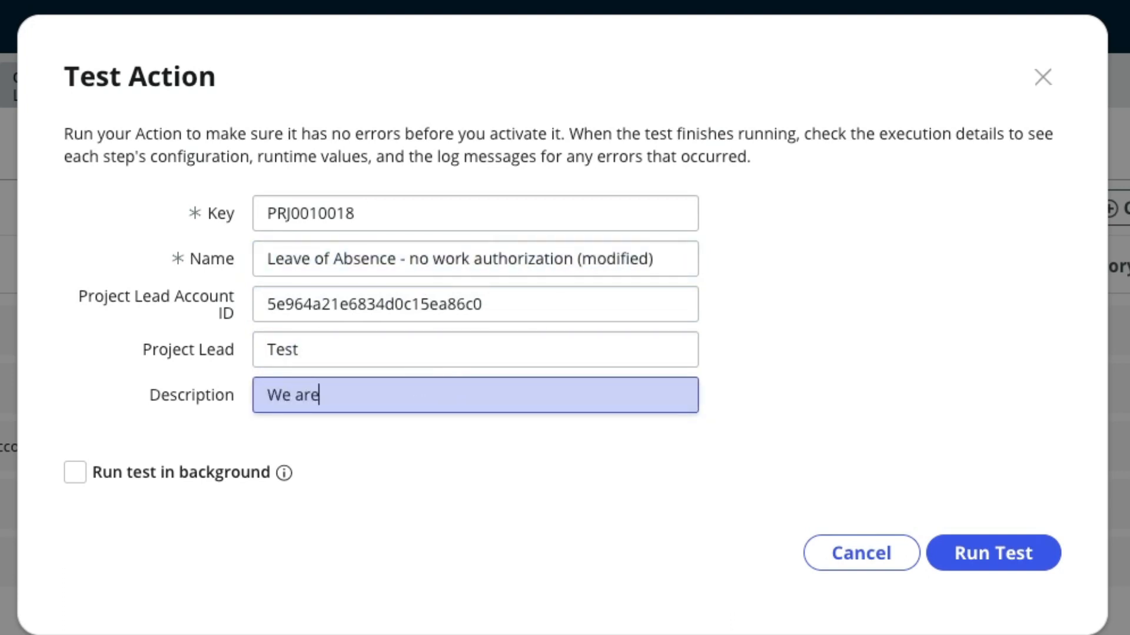
text(We are updating the project.)
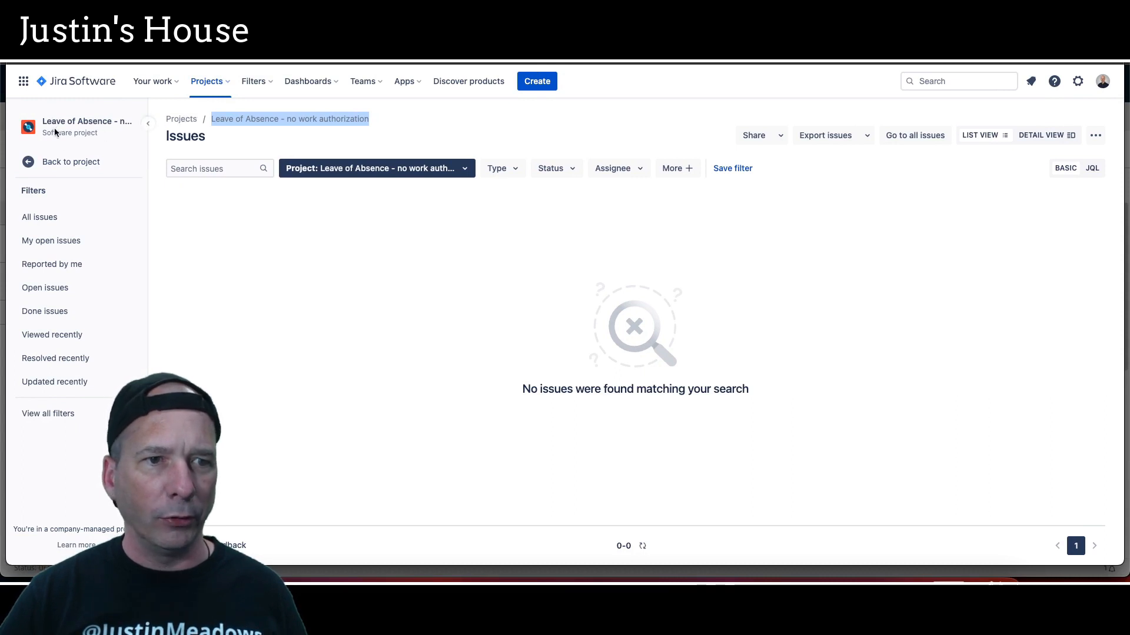
- Open the Leave of Absence project's settings in Jira and examine its name and description under Details
click(54, 160)
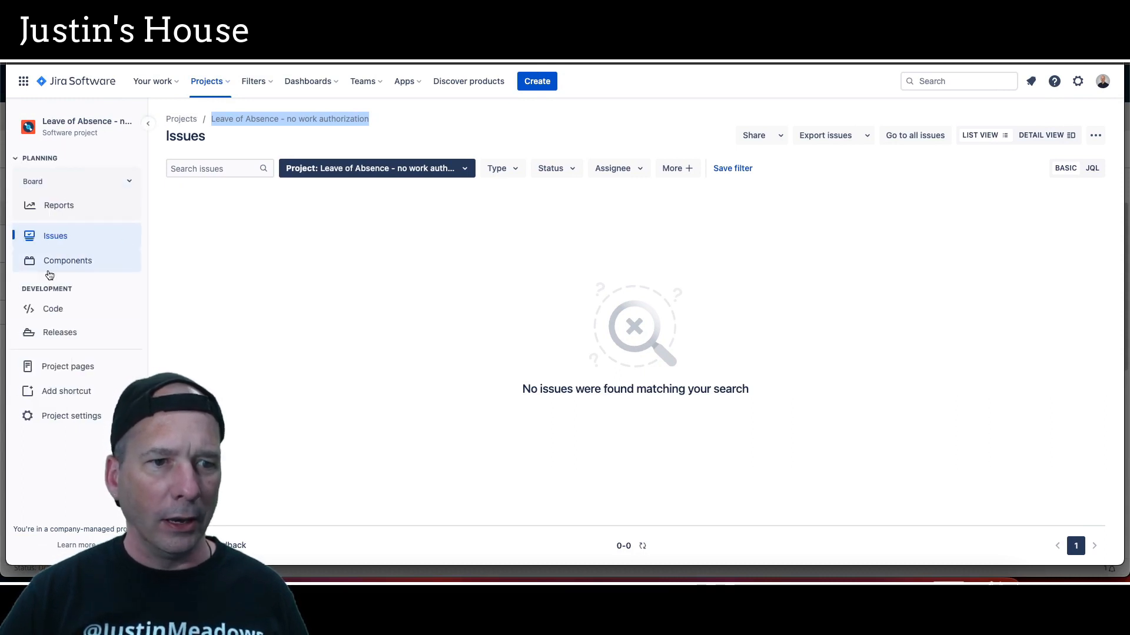
click(58, 415)
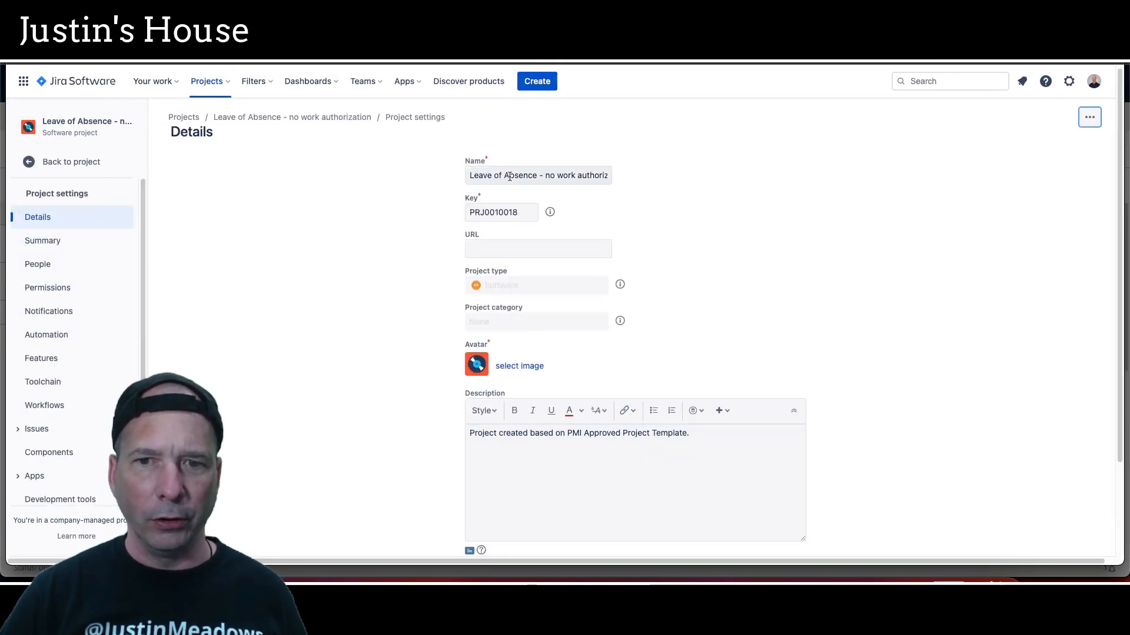
drag(510, 176, 631, 187)
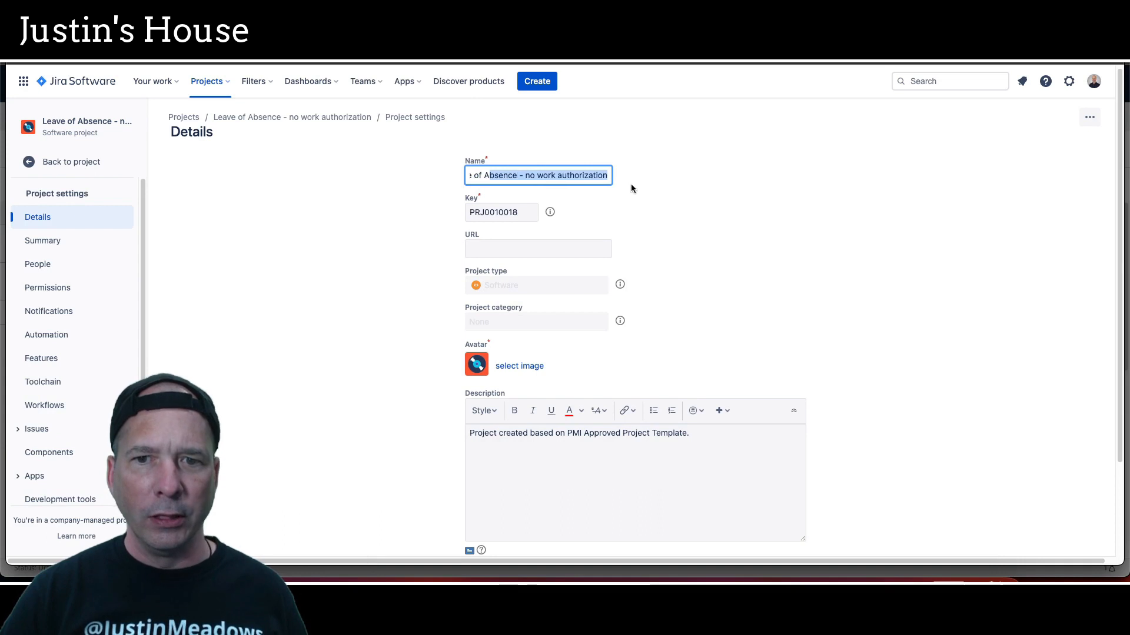
click(412, 371)
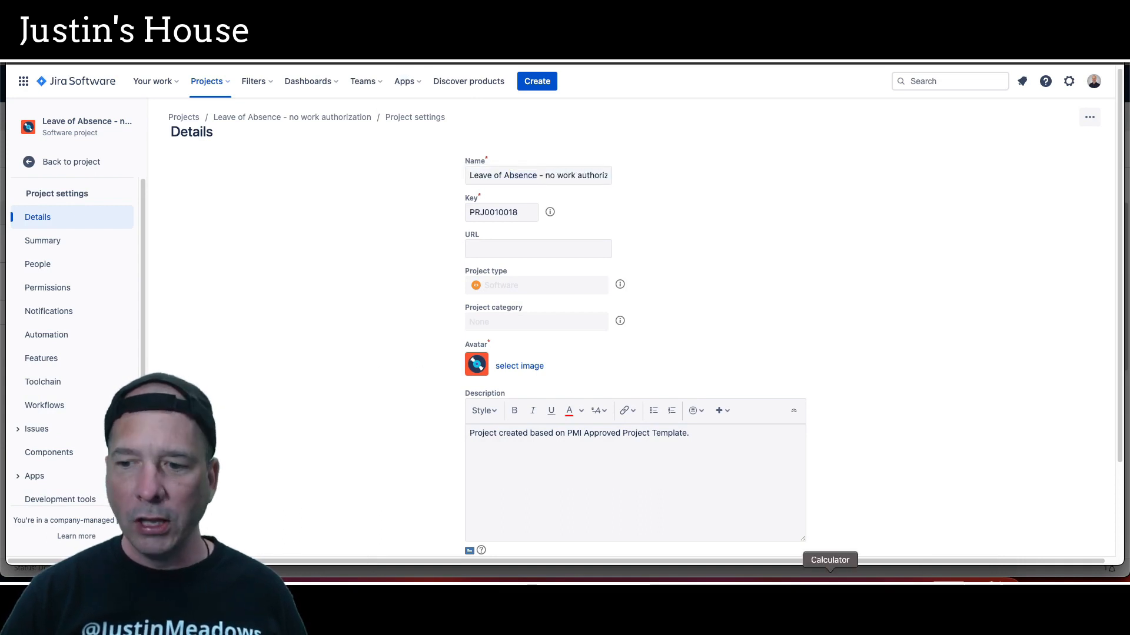
- Return to Flow Designer and run the Update Project test with the entered inputs
click(207, 81)
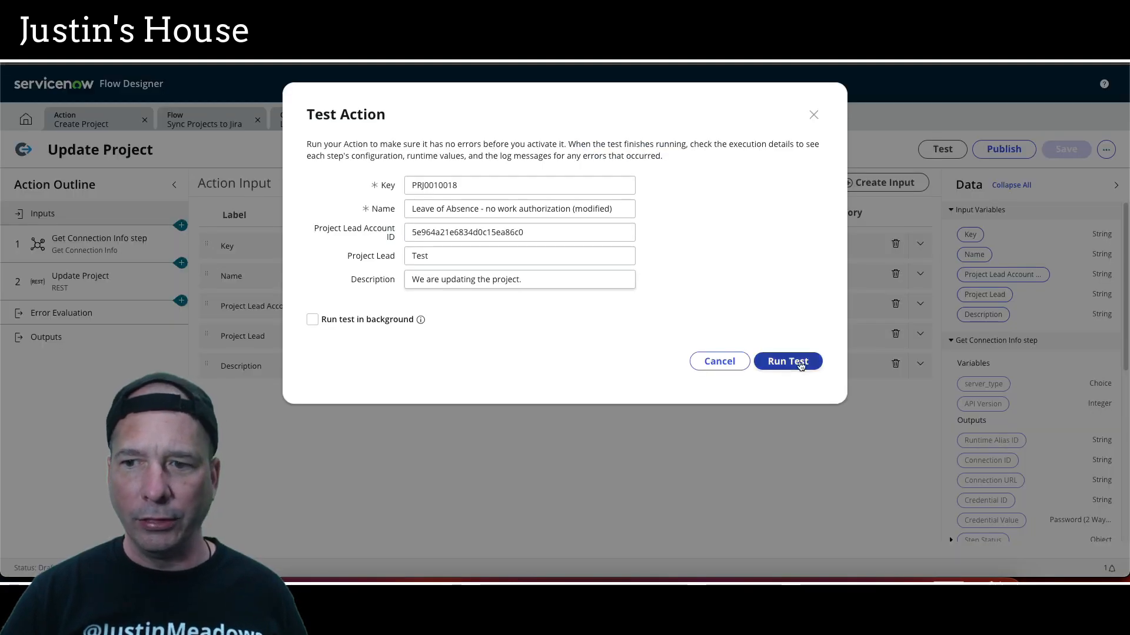
click(800, 366)
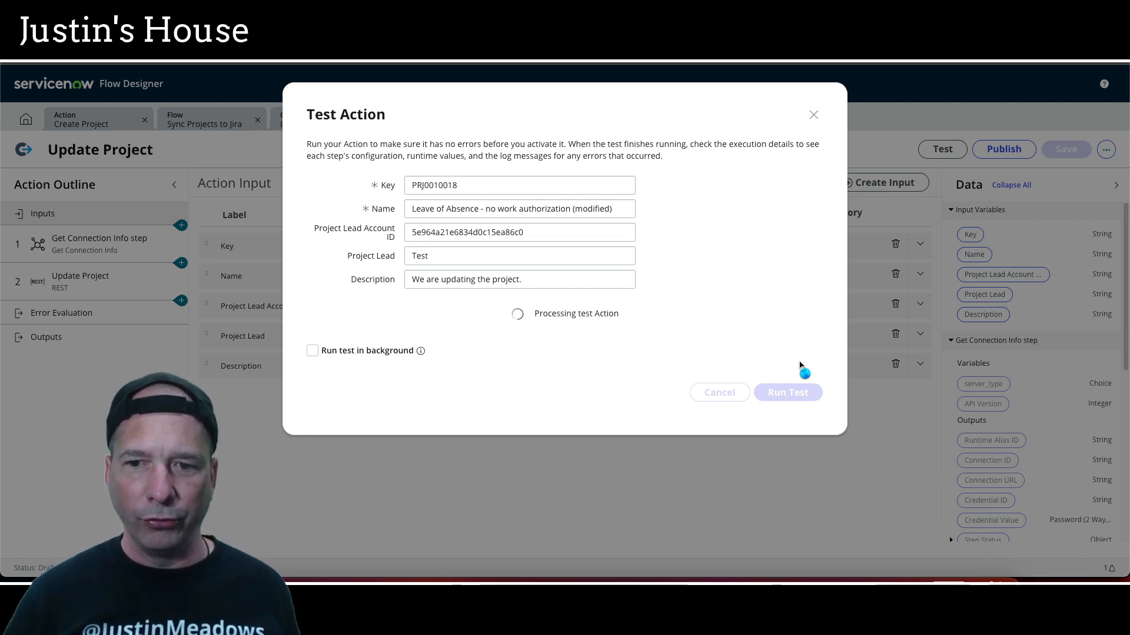
- Switch to Jira, reload the Leave of Absence project's Details page and check the full project name
click(250, 54)
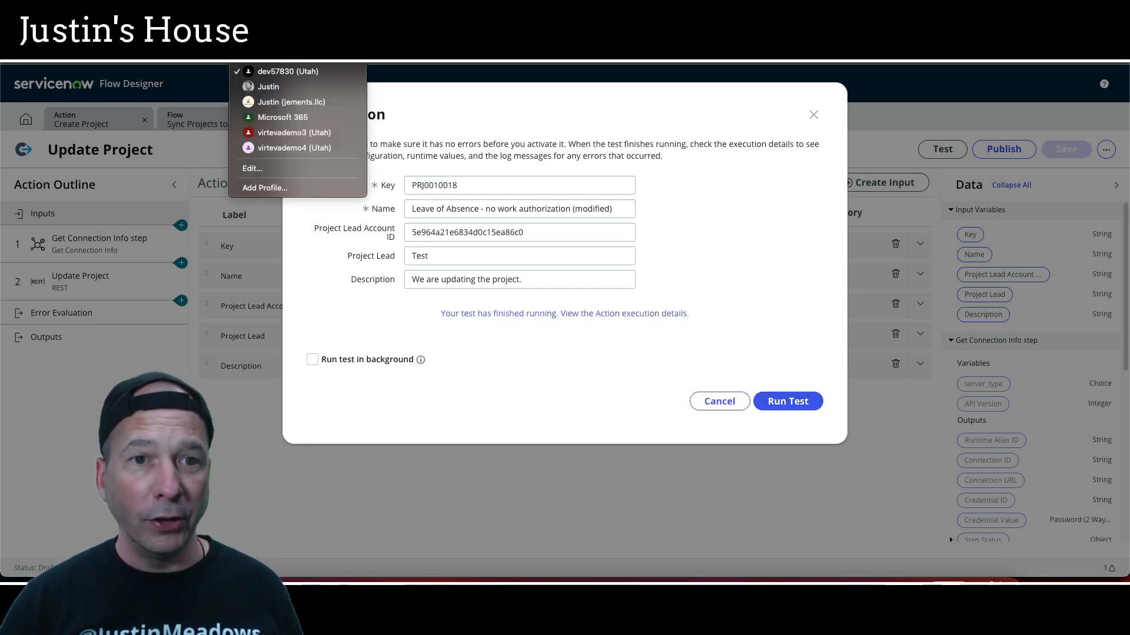
click(276, 87)
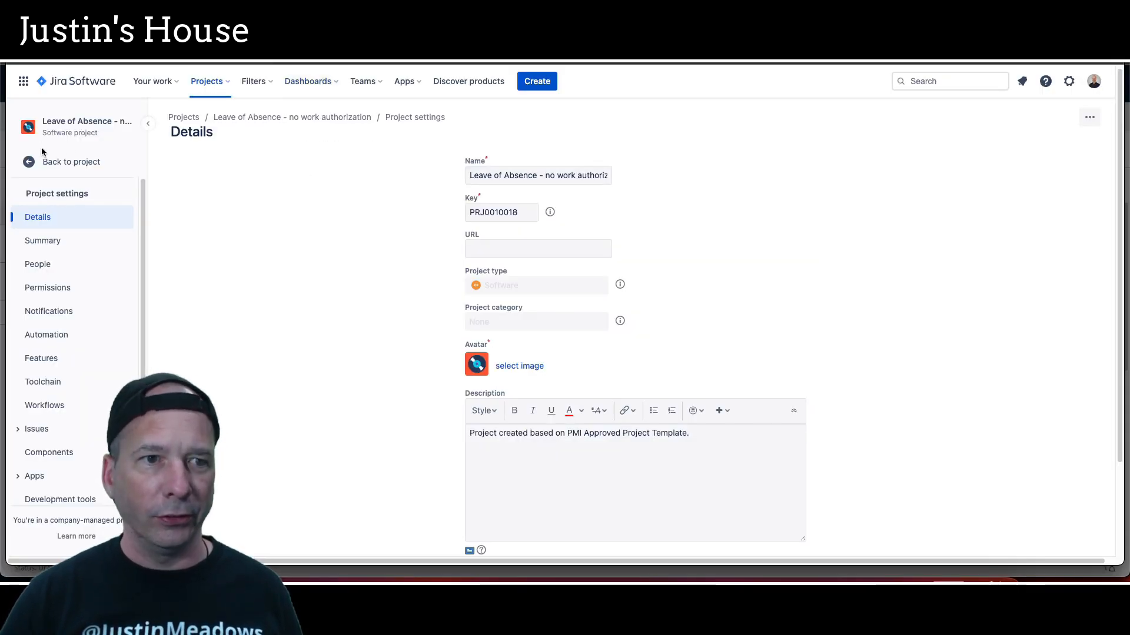
click(59, 239)
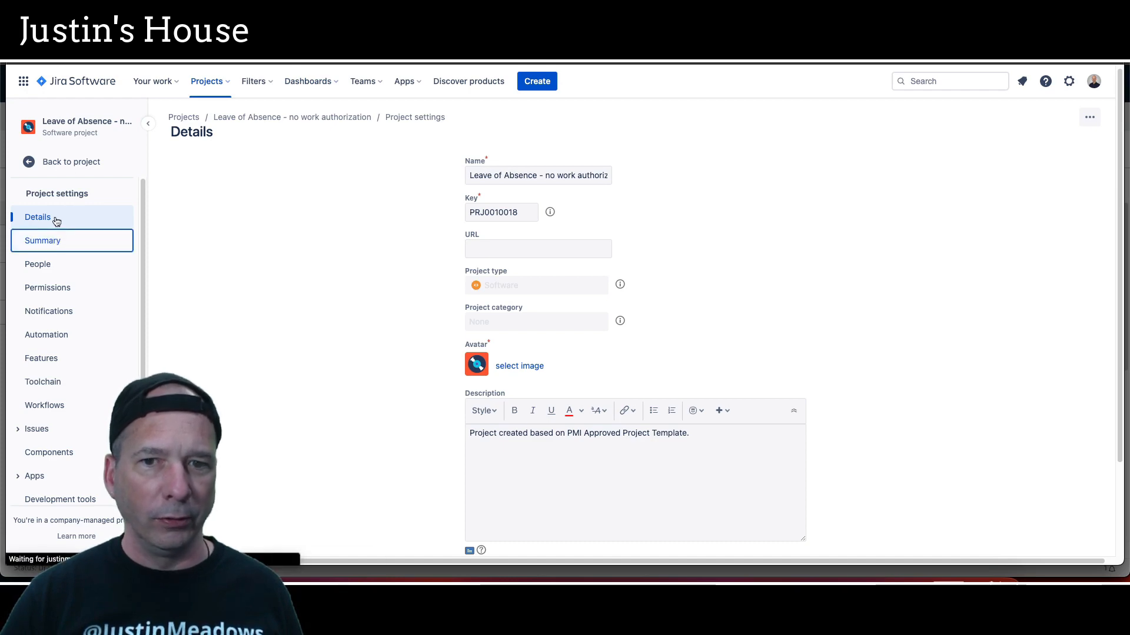
click(57, 219)
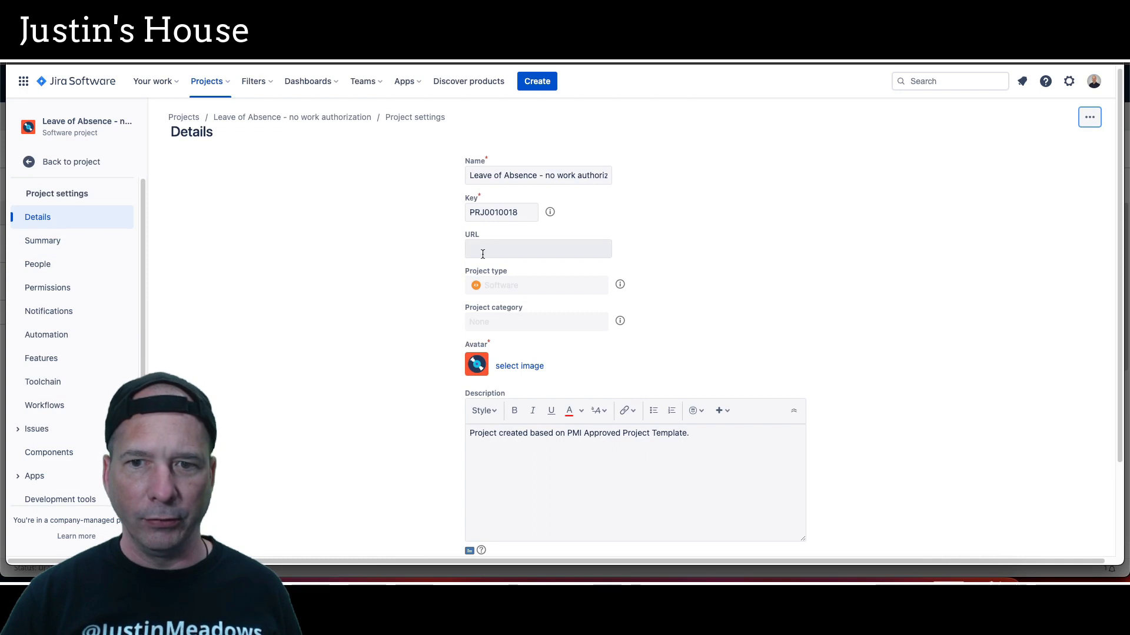
drag(517, 175, 695, 183)
- Return to Flow Designer, open the test's execution details and expand the Steps section of the Update Project action
click(245, 65)
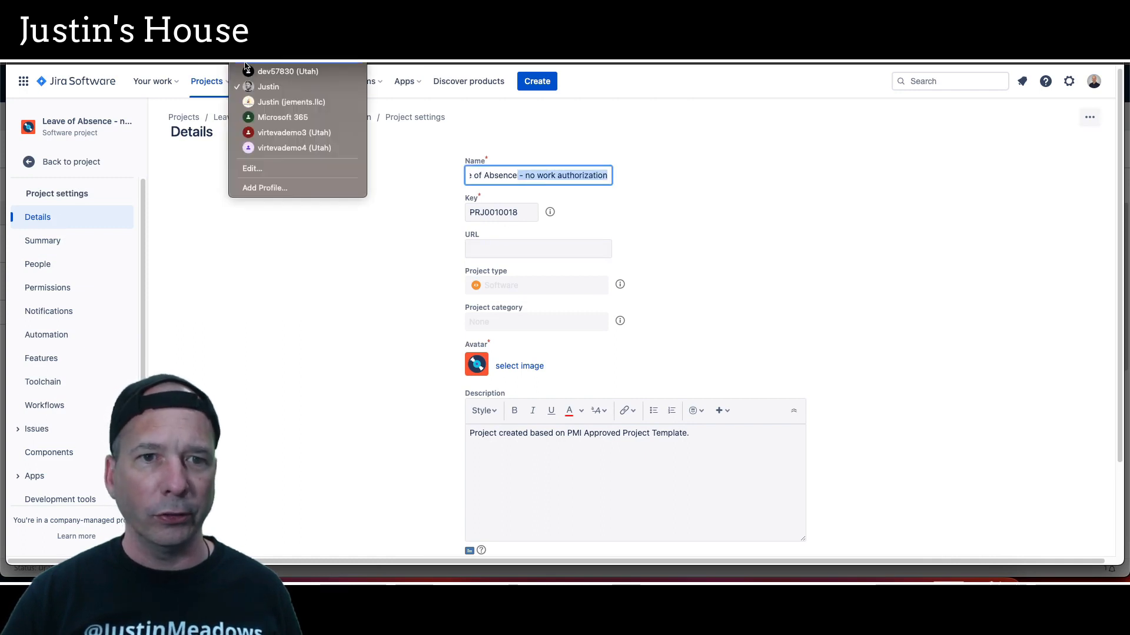
click(259, 71)
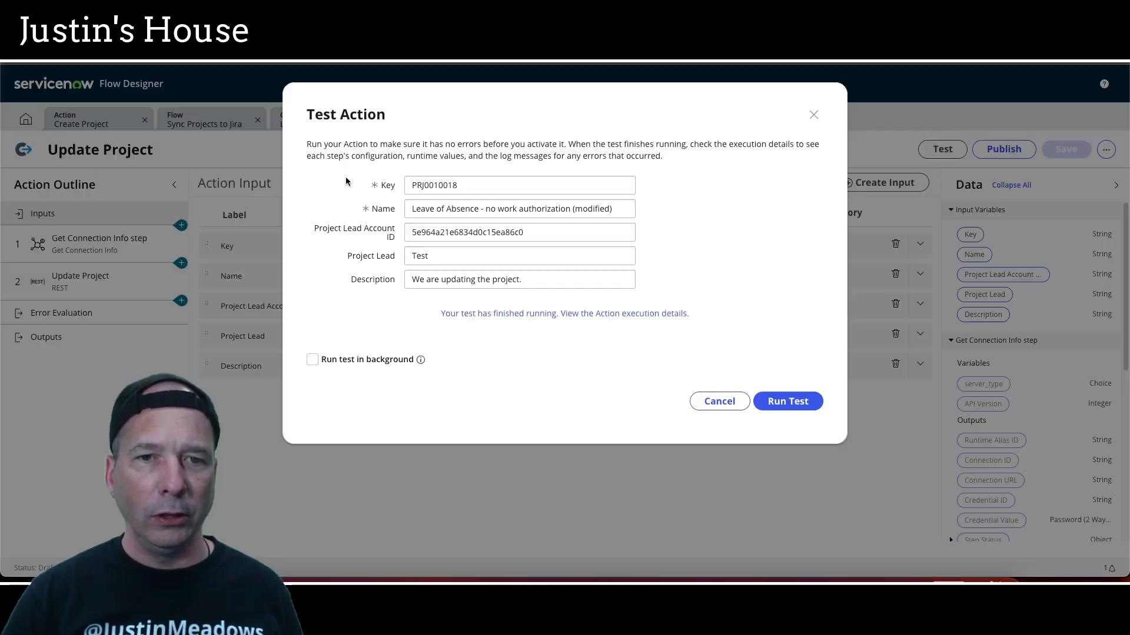
click(488, 316)
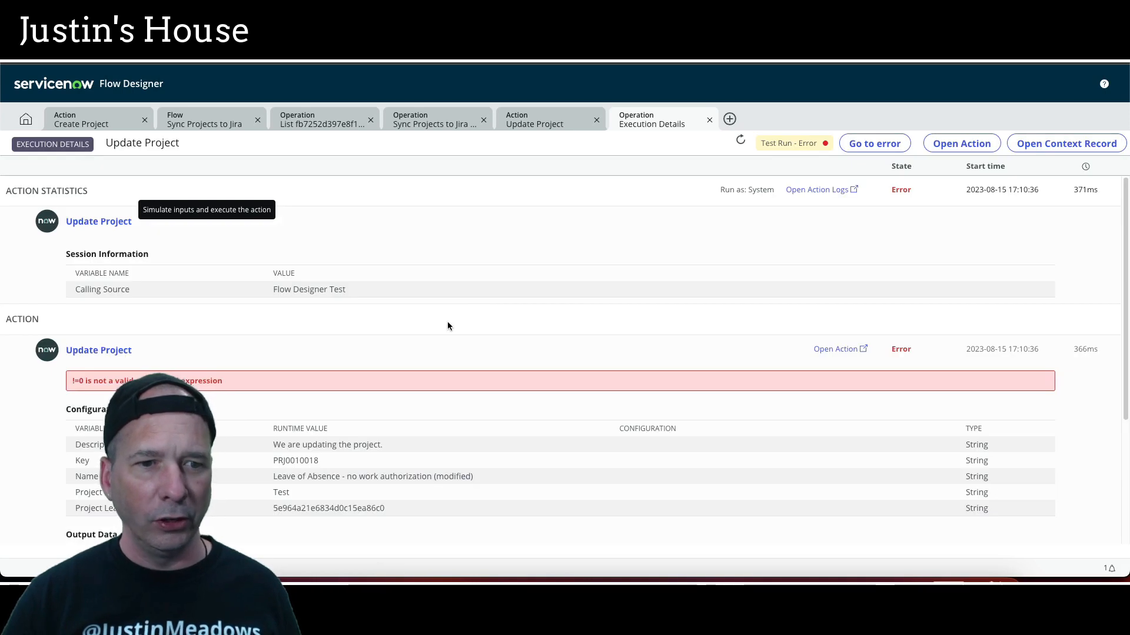
scroll(447, 321, down, 3)
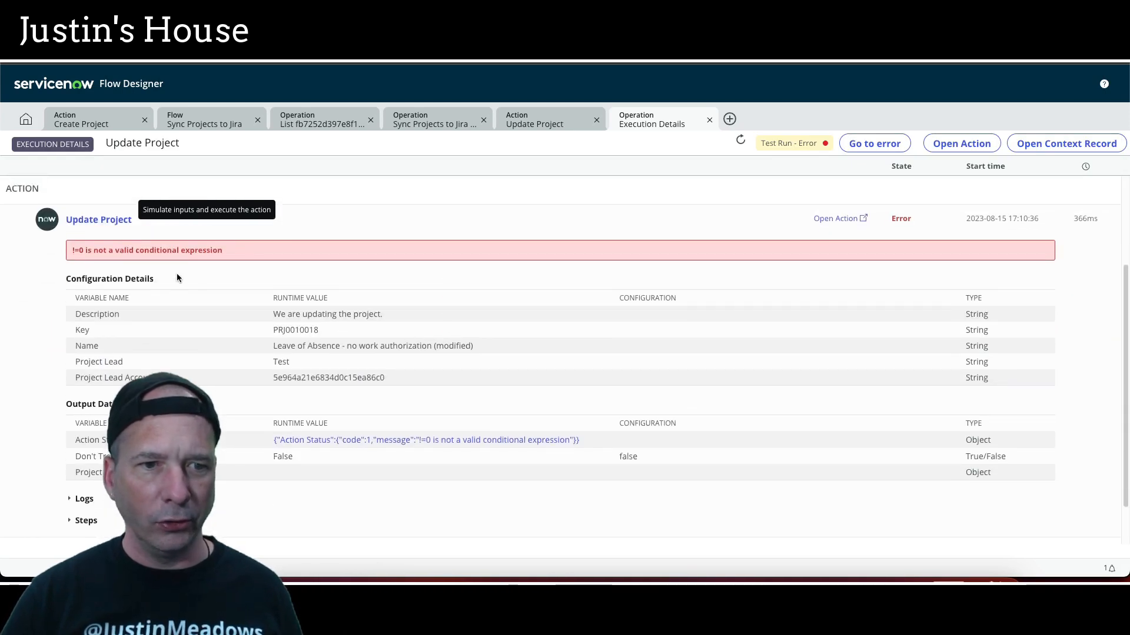
scroll(252, 301, down, 1)
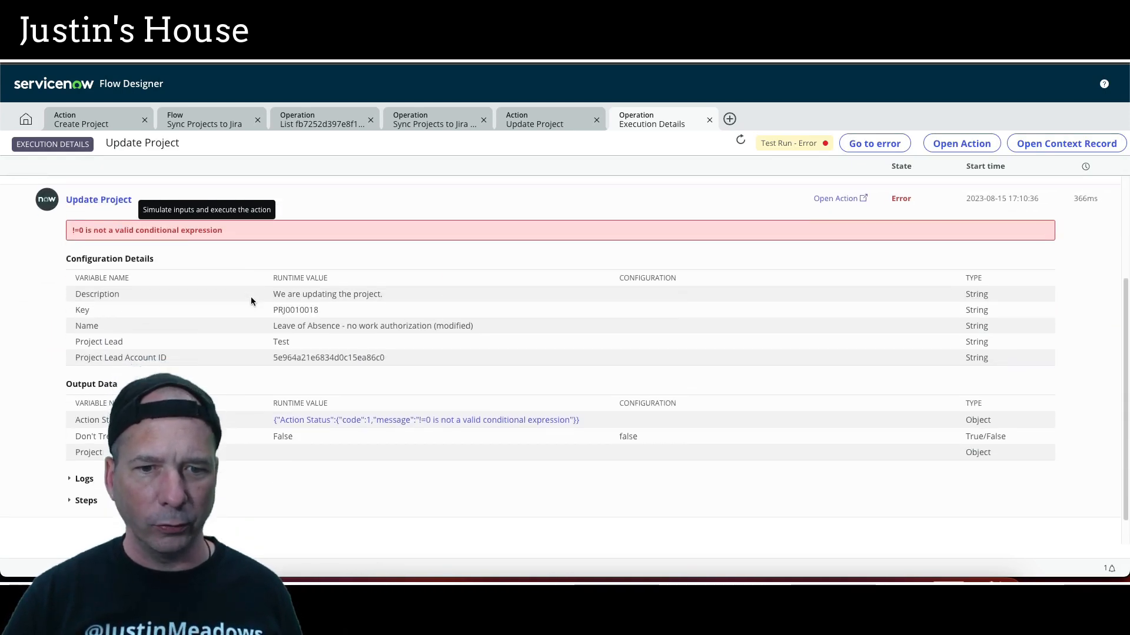
click(76, 474)
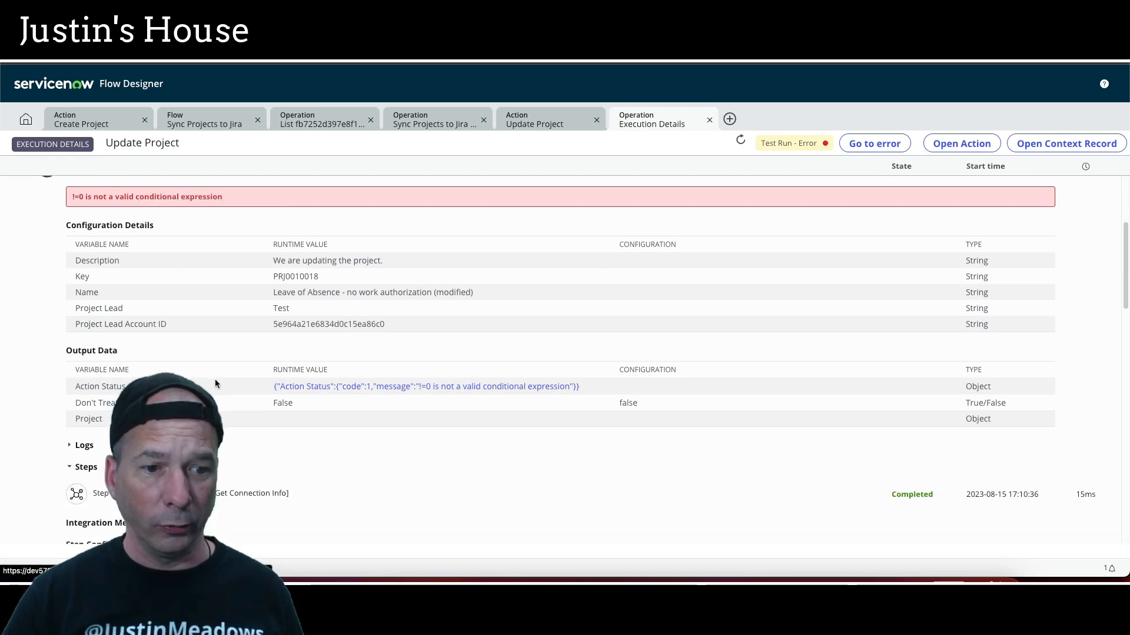
- Examine the Update Project REST step's configuration, request body, resource path and output data in the execution details
scroll(213, 358, down, 4)
scroll(216, 276, down, 10)
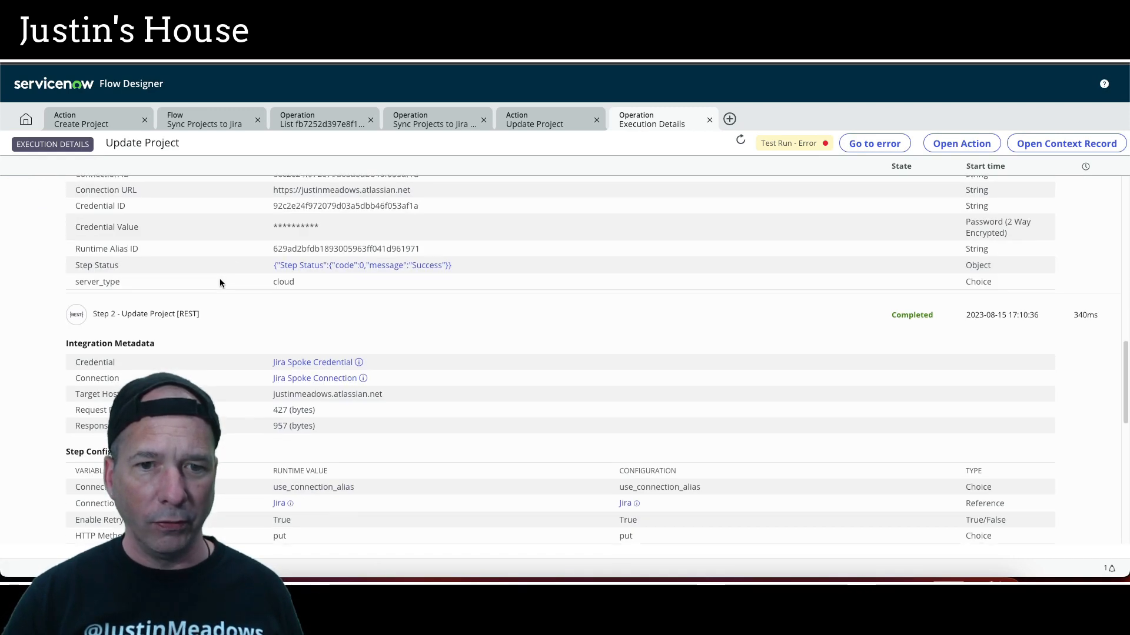
scroll(220, 282, down, 2)
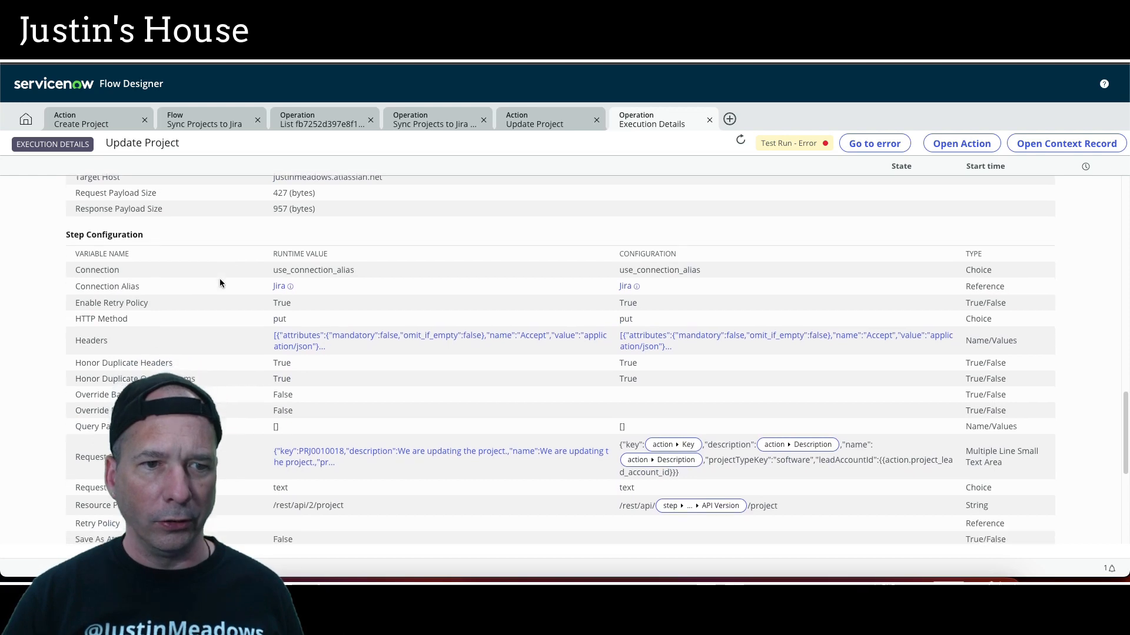
scroll(220, 283, up, 7)
scroll(220, 280, down, 7)
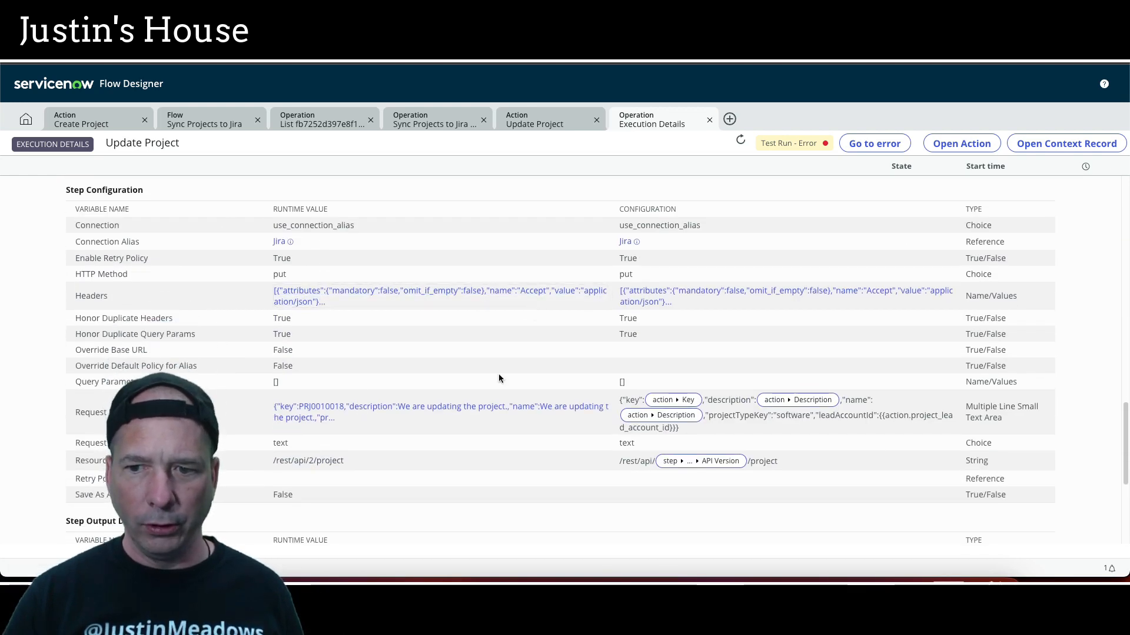
scroll(631, 397, down, 3)
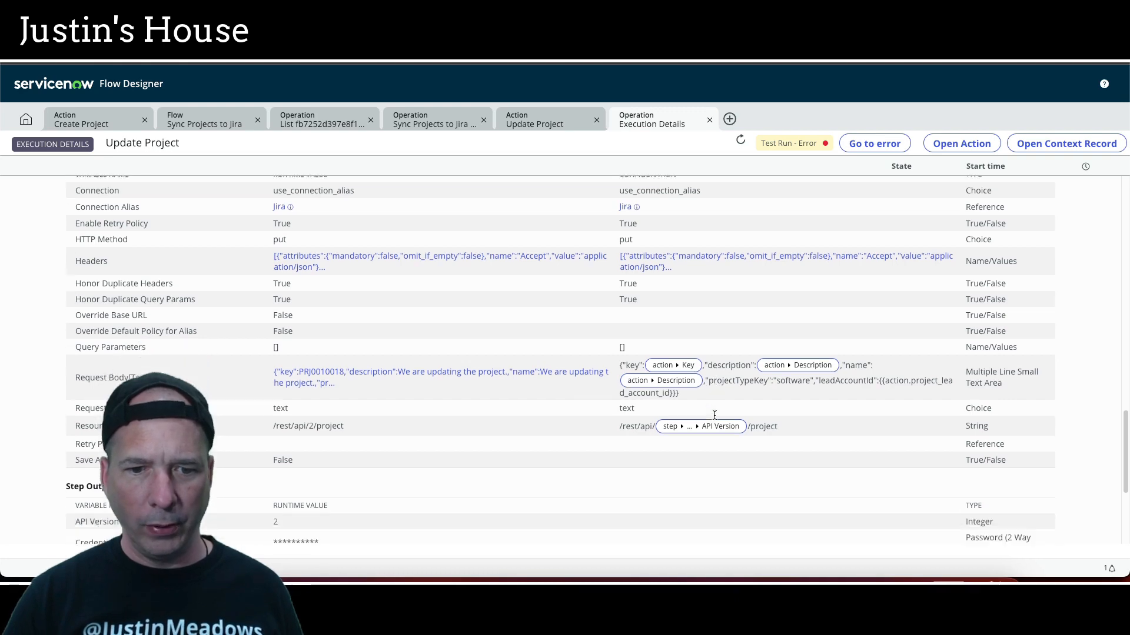
scroll(631, 397, down, 3)
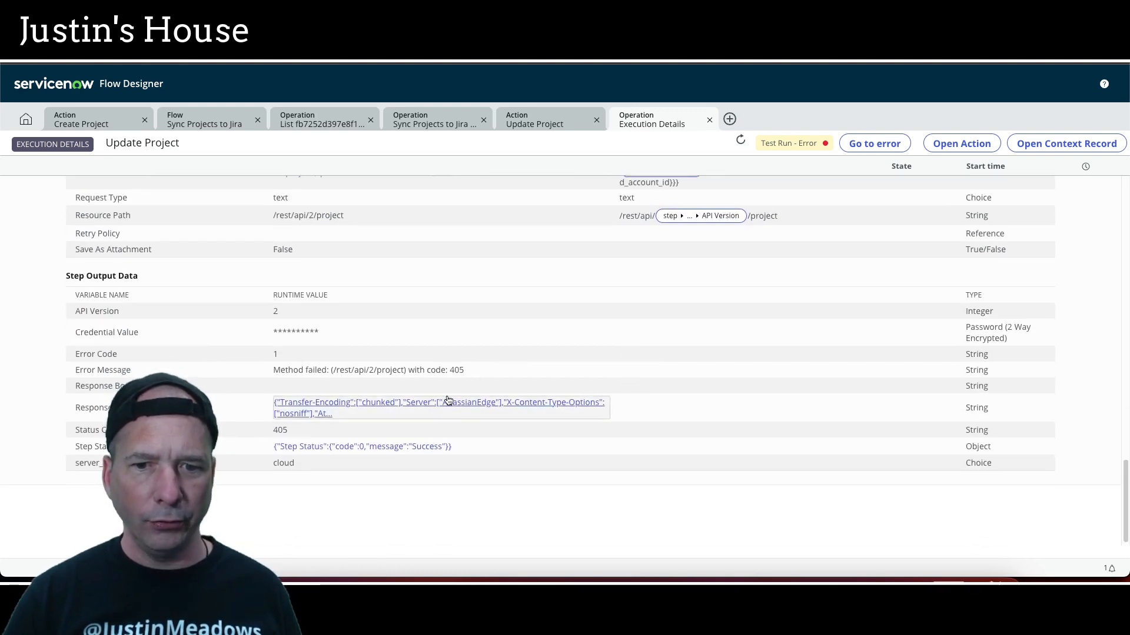
- Inspect the REST step's full response headers, close them and compare the request body and resource path with their configuration
click(358, 405)
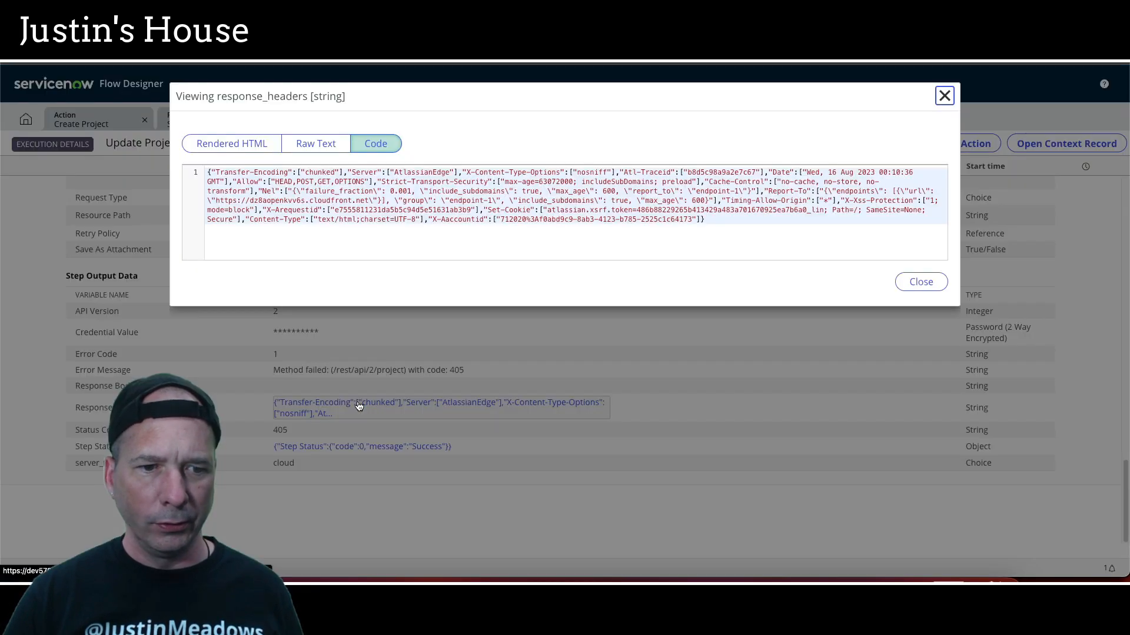
click(919, 283)
scroll(514, 386, up, 3)
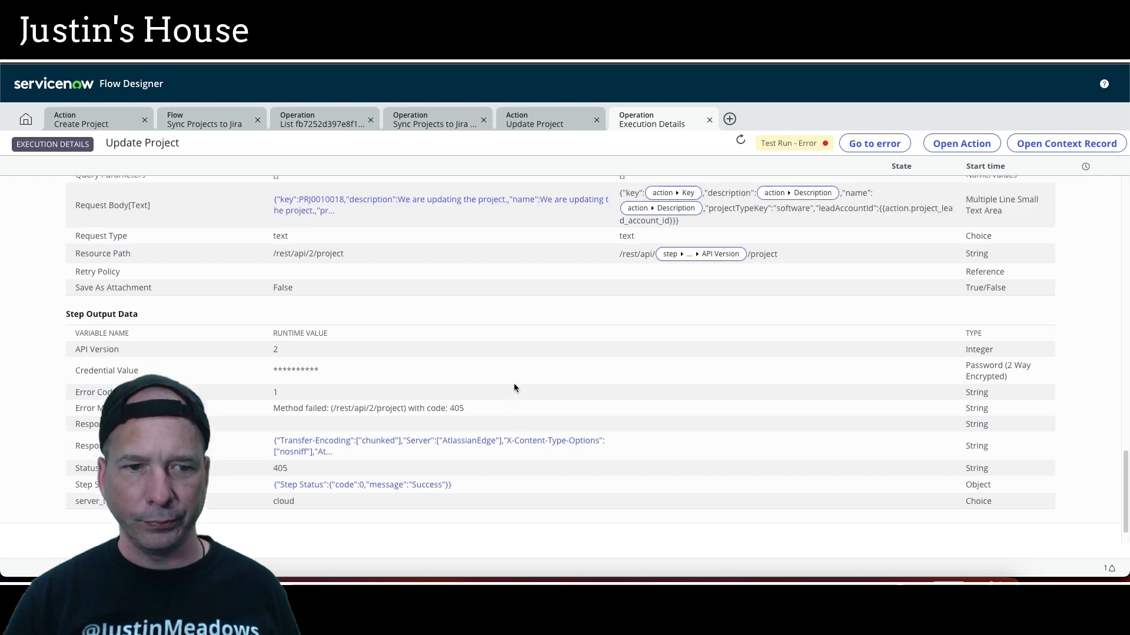
scroll(514, 388, up, 1)
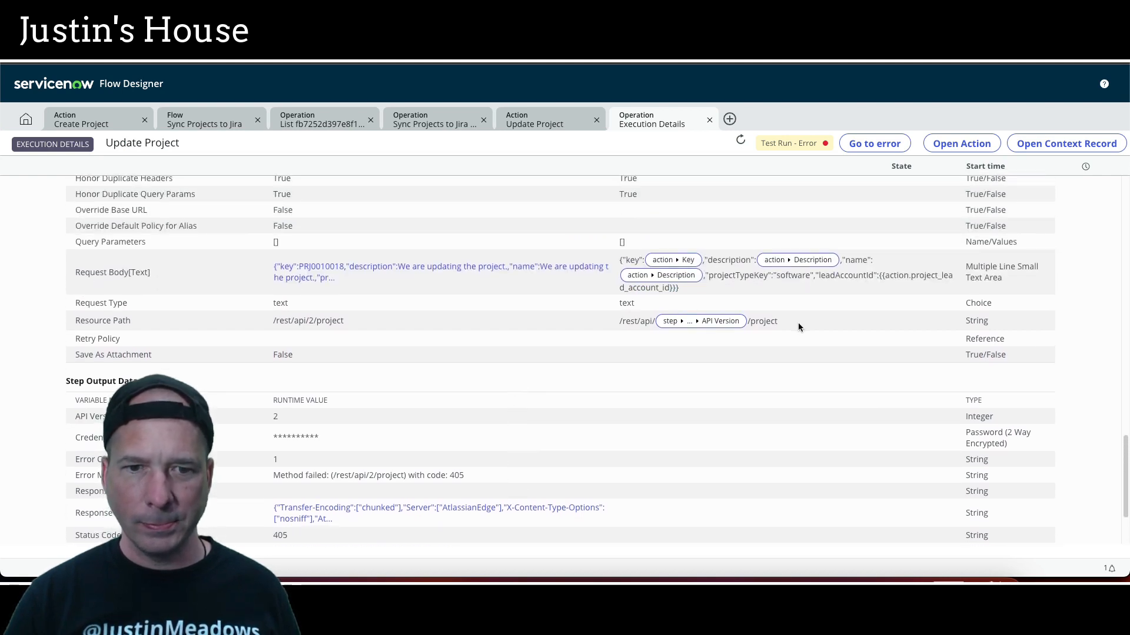
- Inspect the REST step's full runtime request body, checking the key, description and name values, and close the viewer
scroll(798, 323, up, 5)
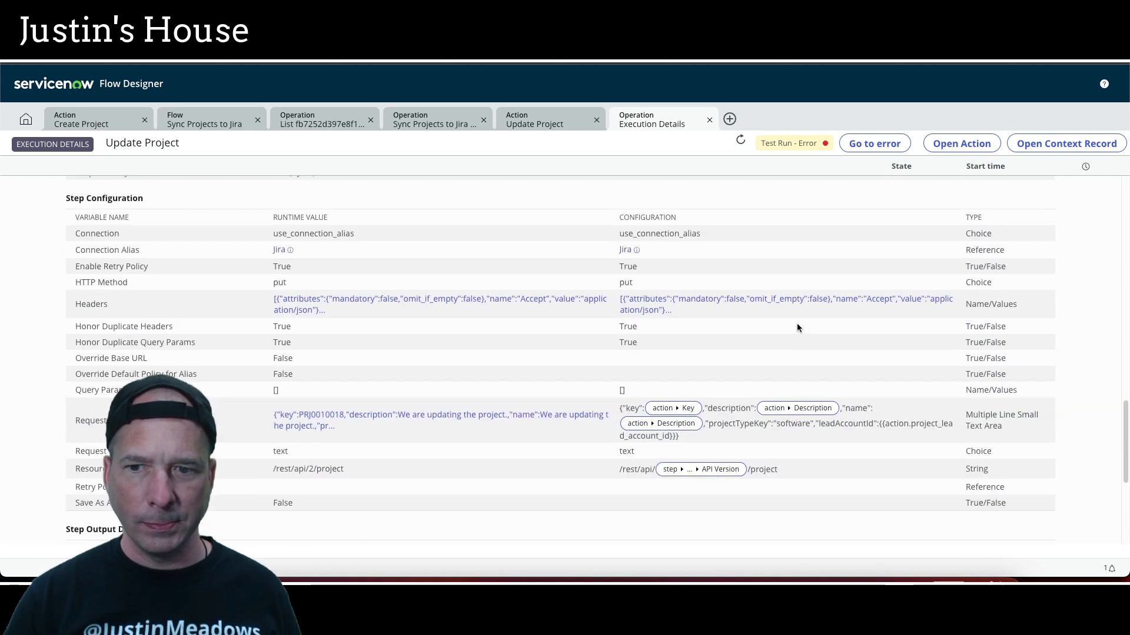
scroll(798, 327, down, 1)
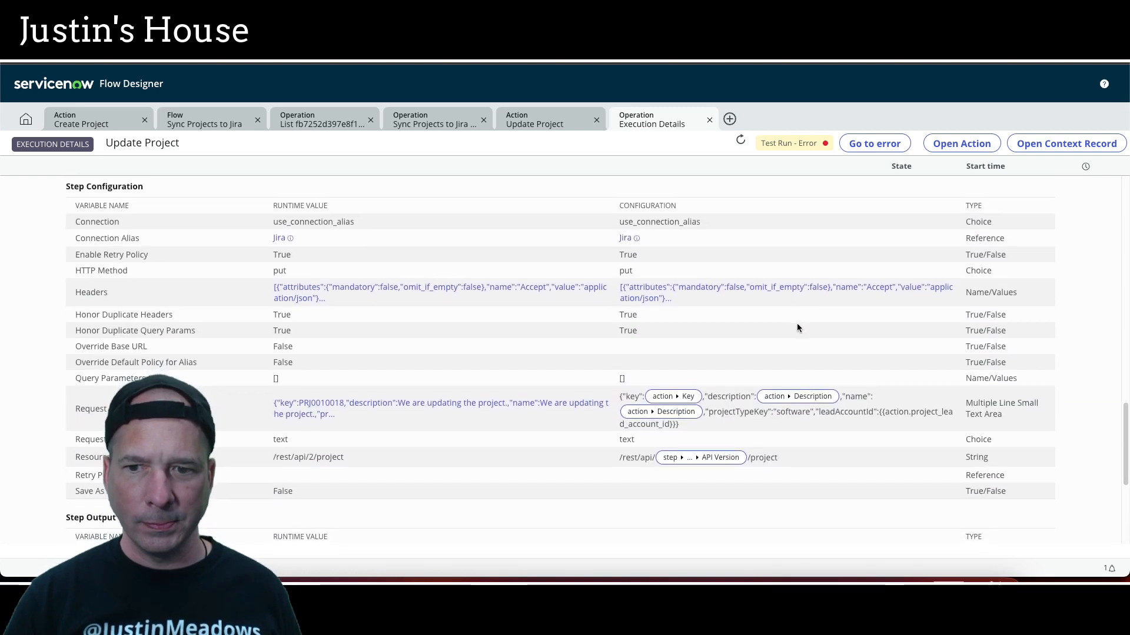
scroll(798, 327, down, 2)
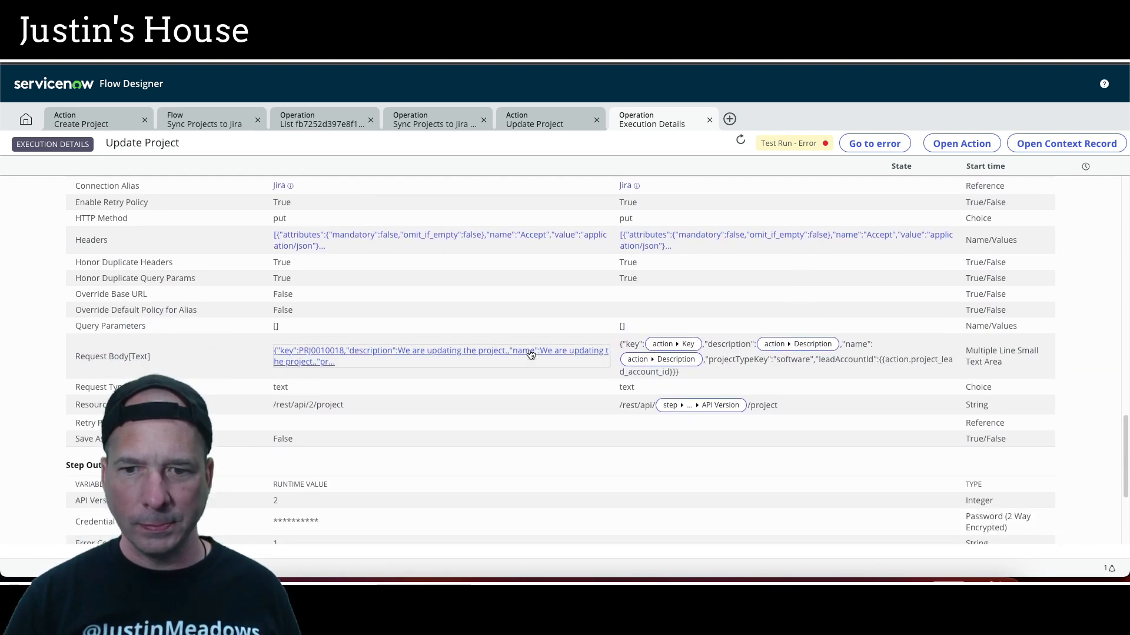
click(530, 354)
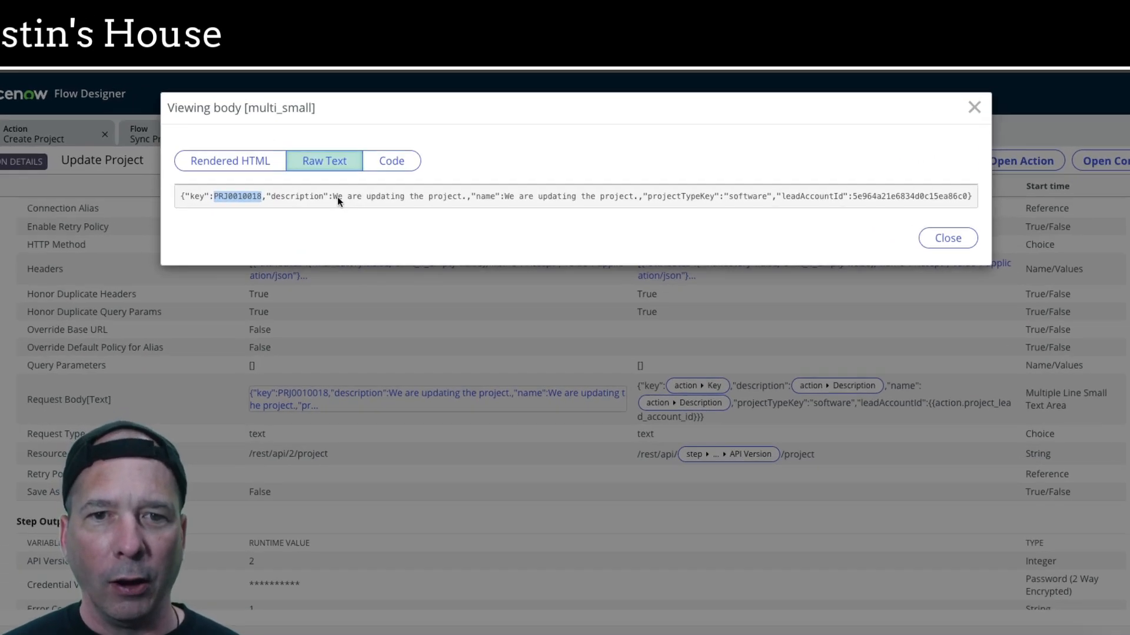
click(350, 176)
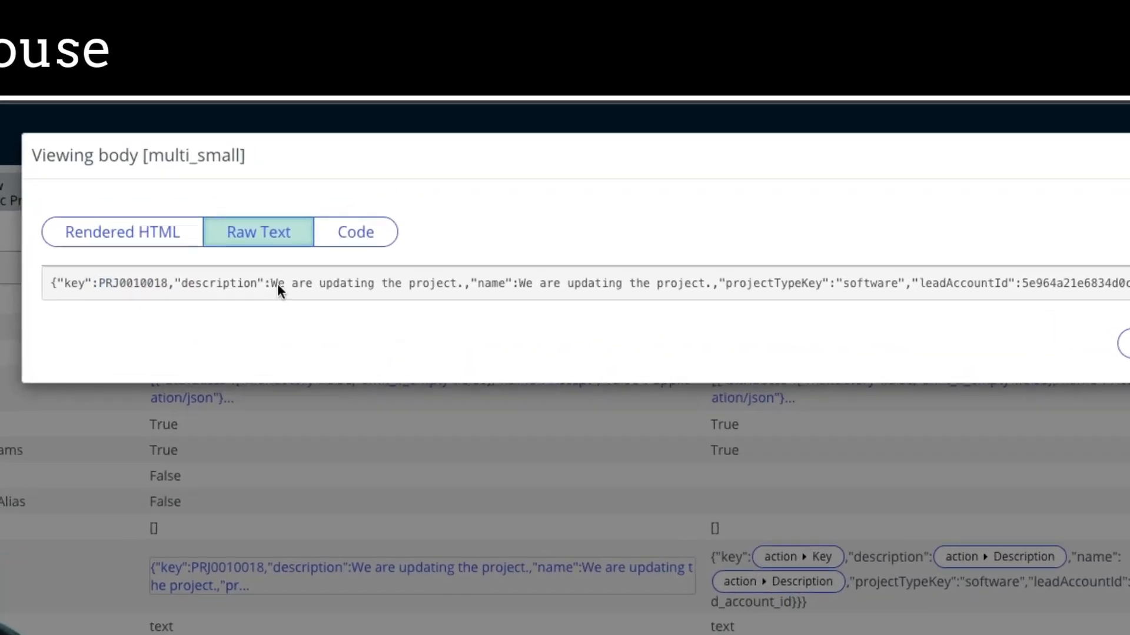
drag(278, 284, 628, 297)
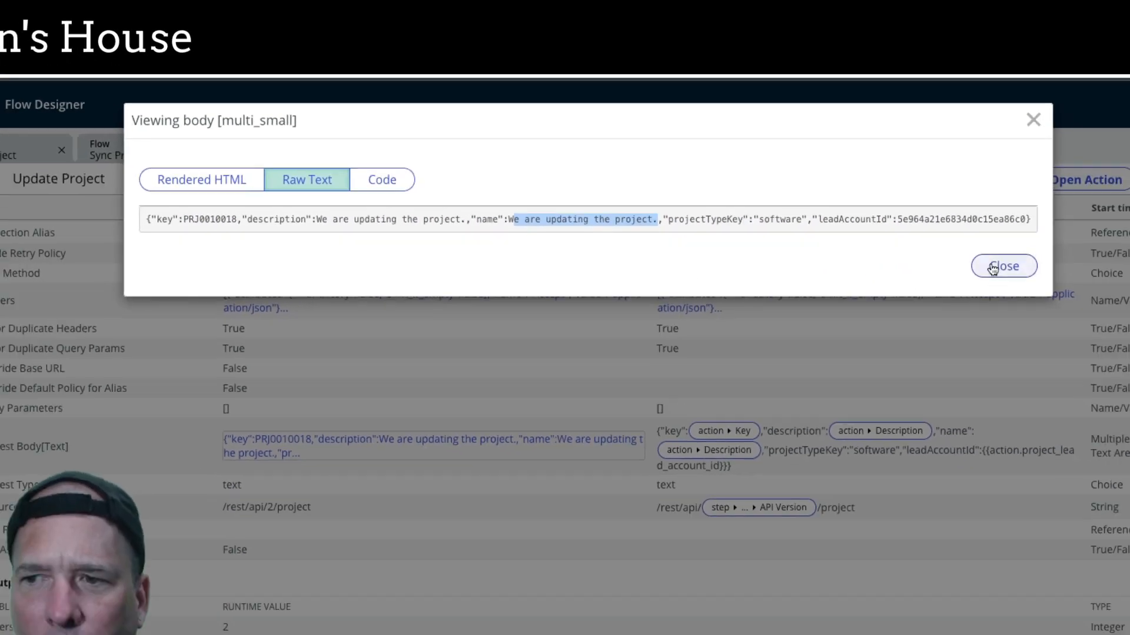
click(996, 267)
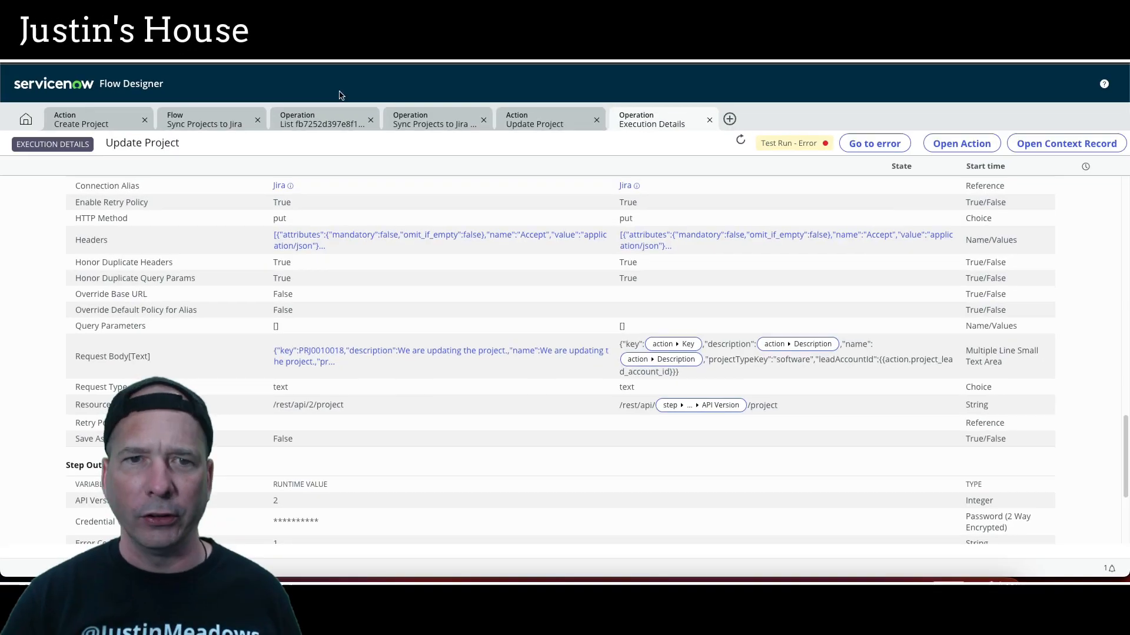
- Close the execution details and, in the Update Project REST step's request body, wrap the key and description values in double quotes
click(709, 120)
key(Escape)
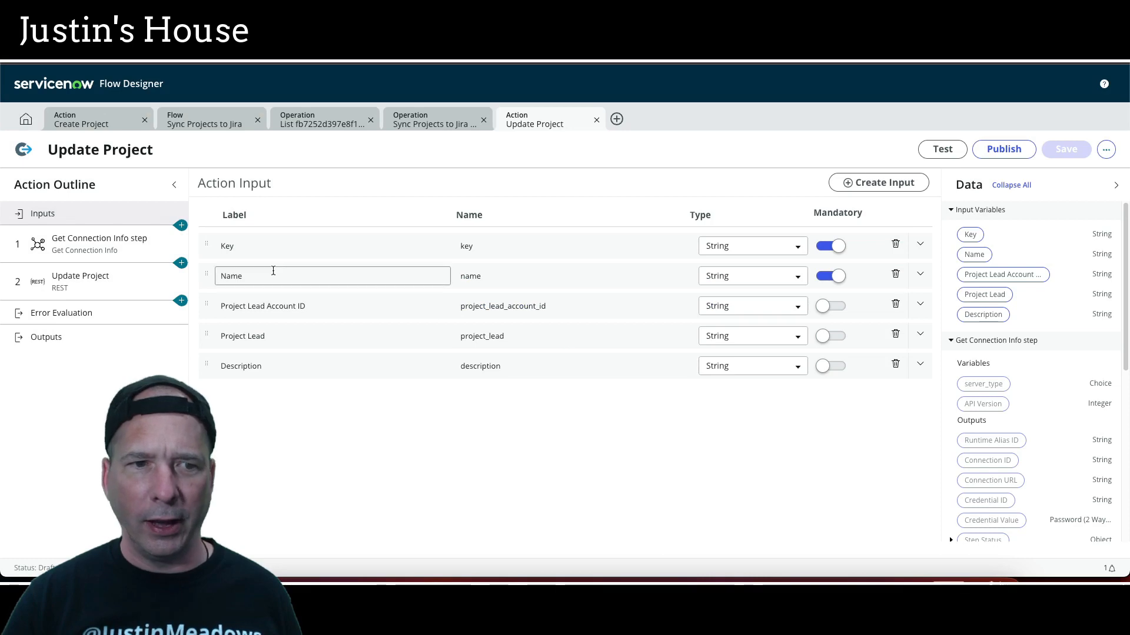
click(80, 278)
scroll(358, 385, down, 5)
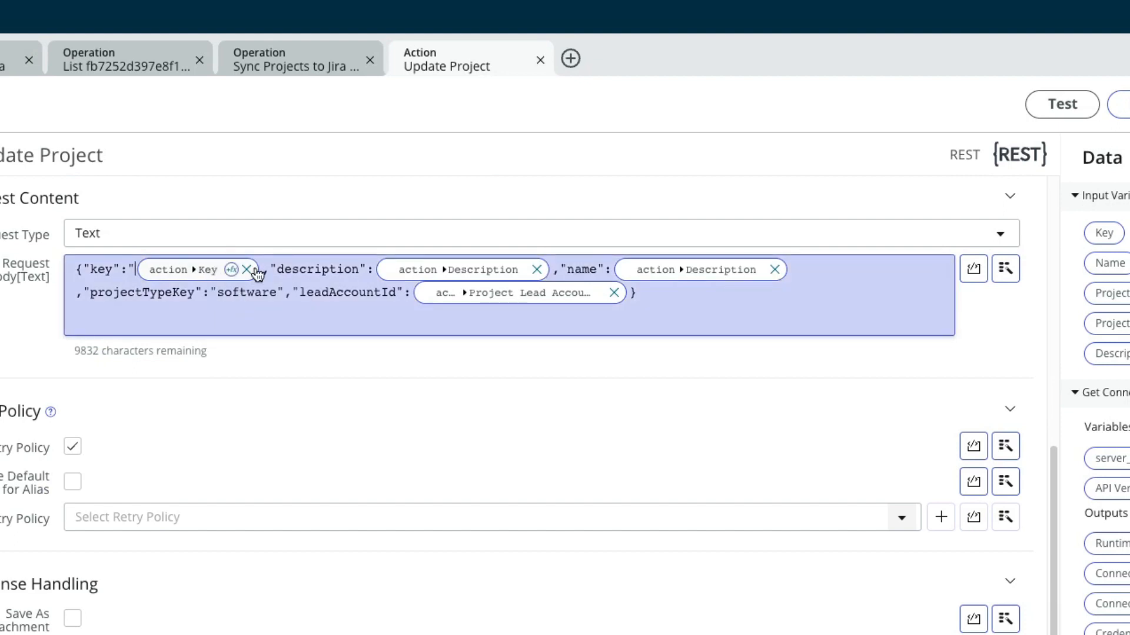
text(")
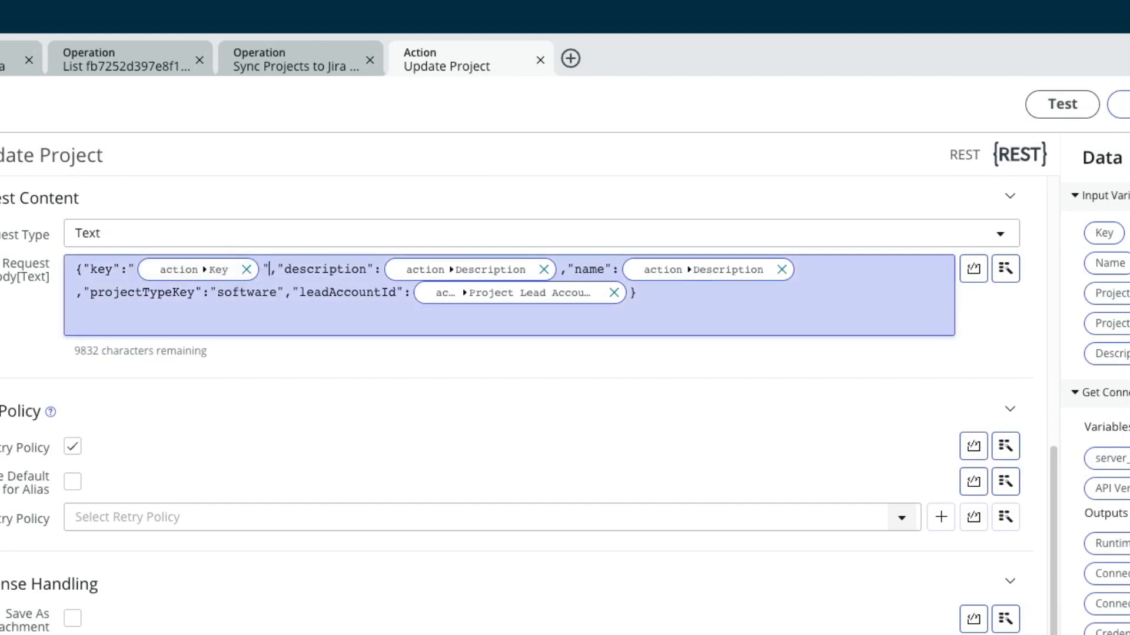
click(380, 269)
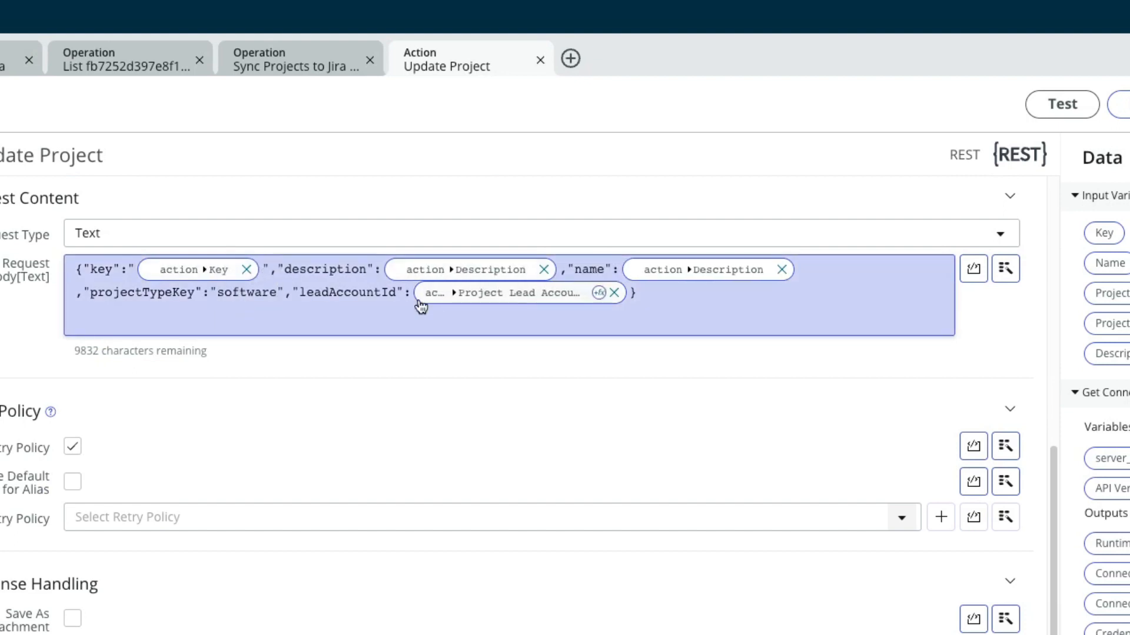
text(":)
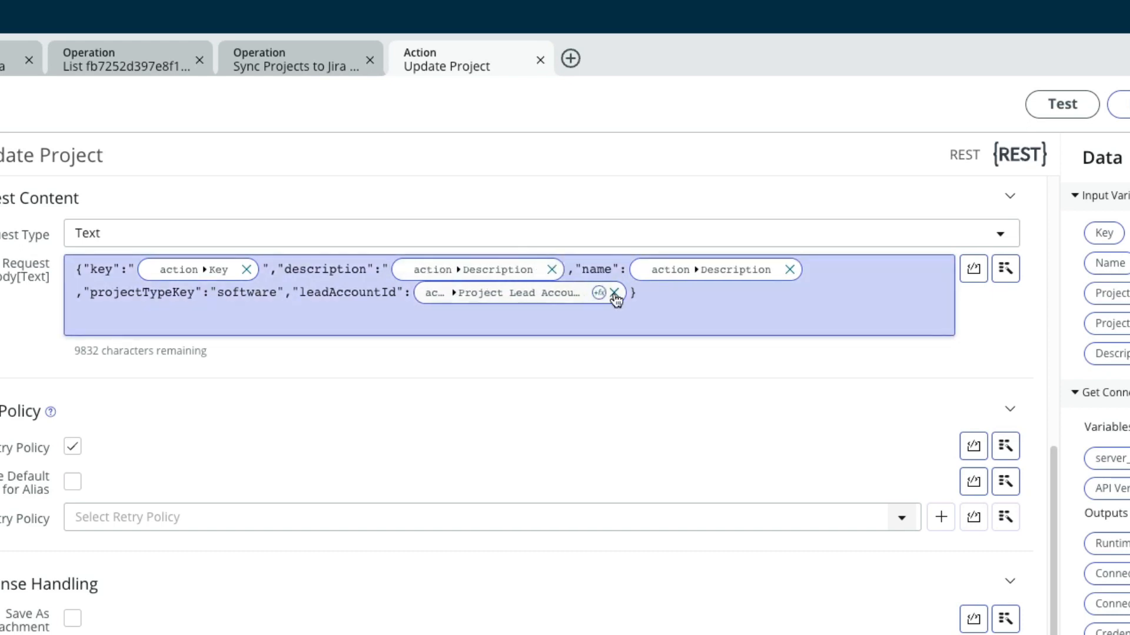
text(")
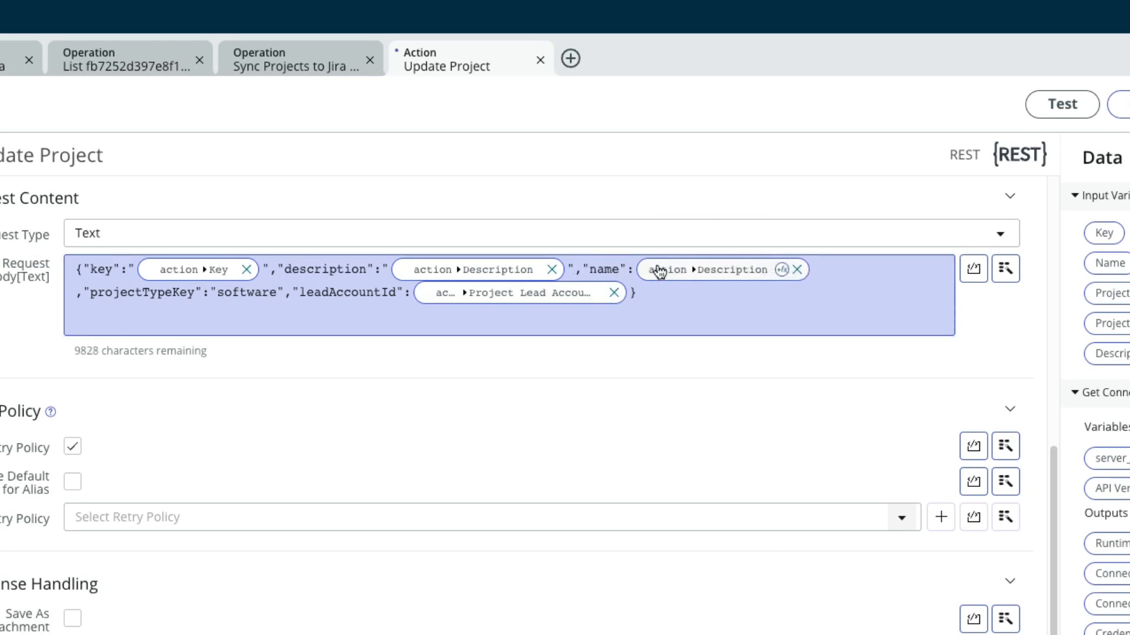
- Replace the Description reference in the request body's name value with the Name input, enclosed in double quotes
click(797, 269)
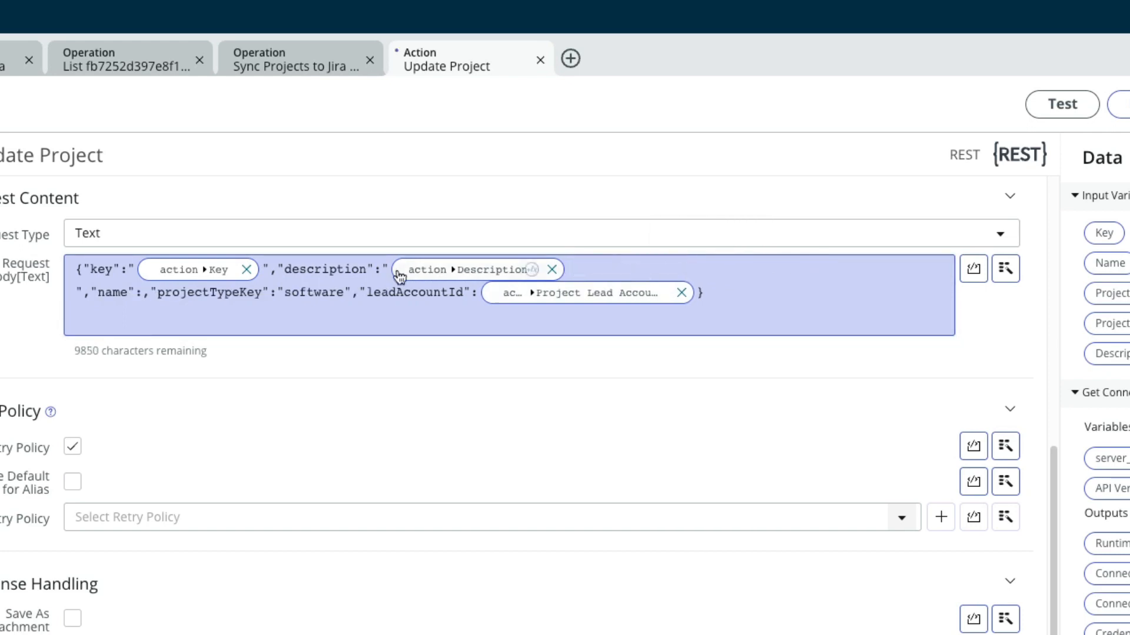
click(148, 296)
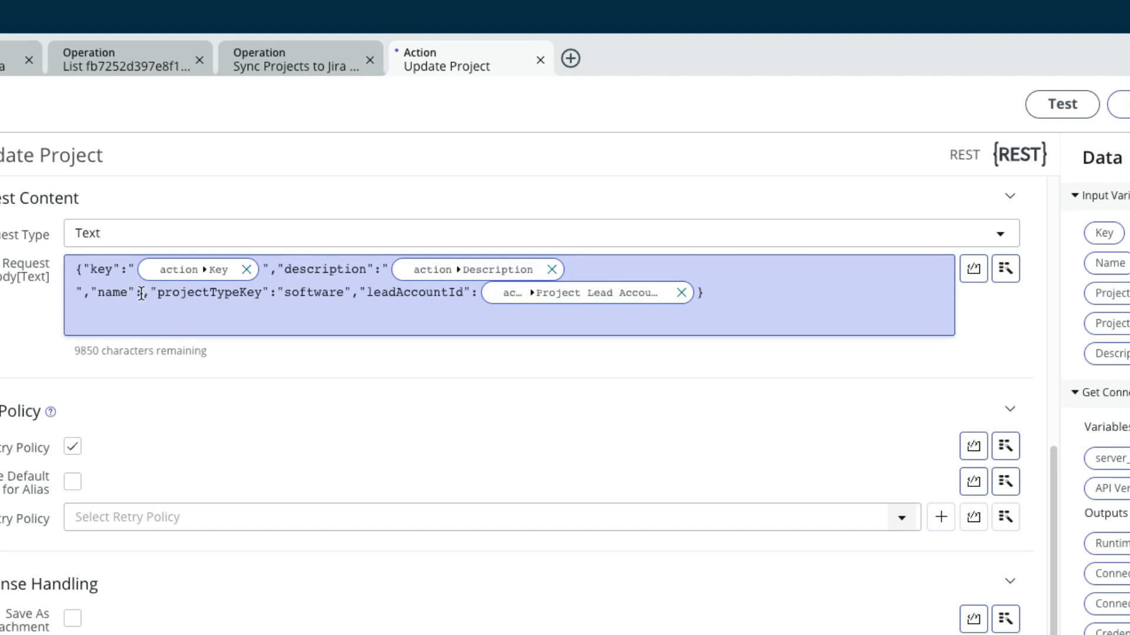
text("")
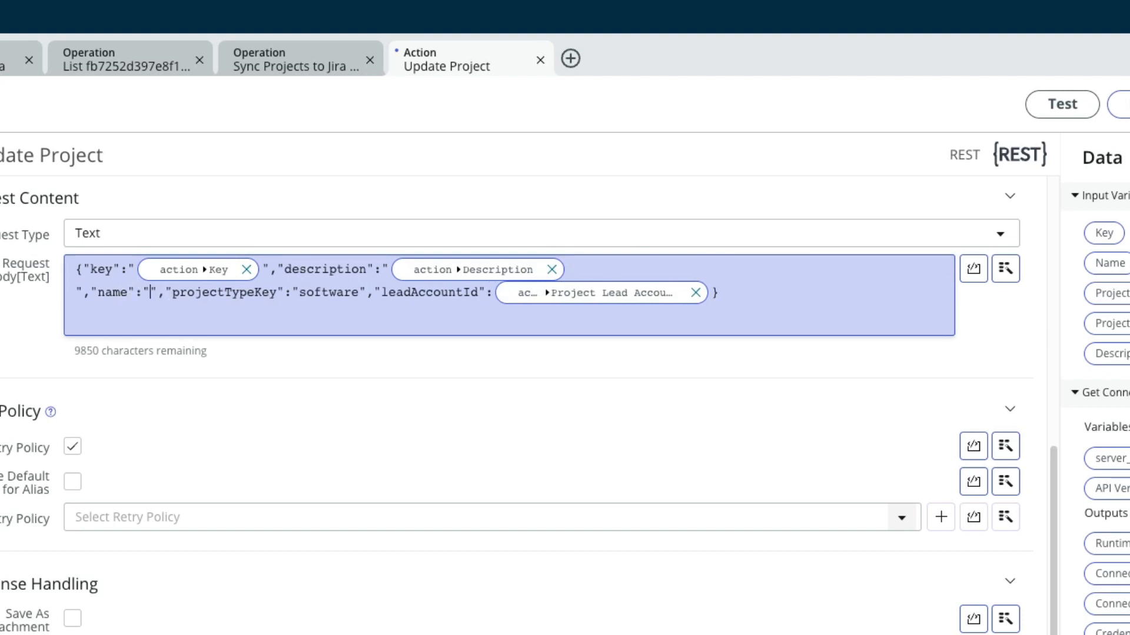
click(1004, 271)
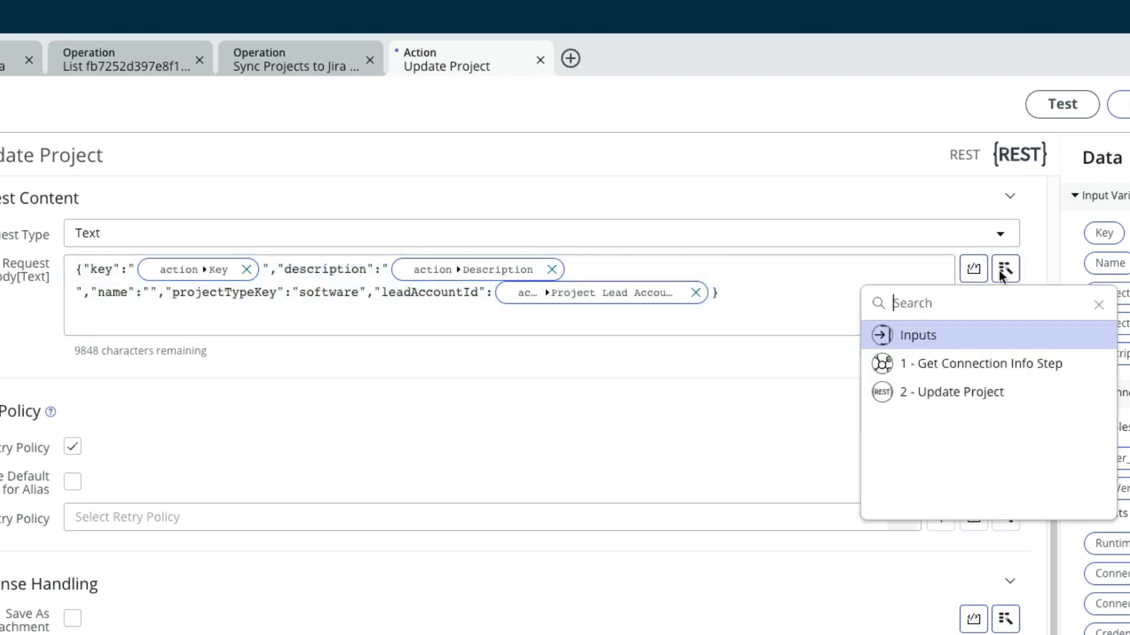
click(1002, 341)
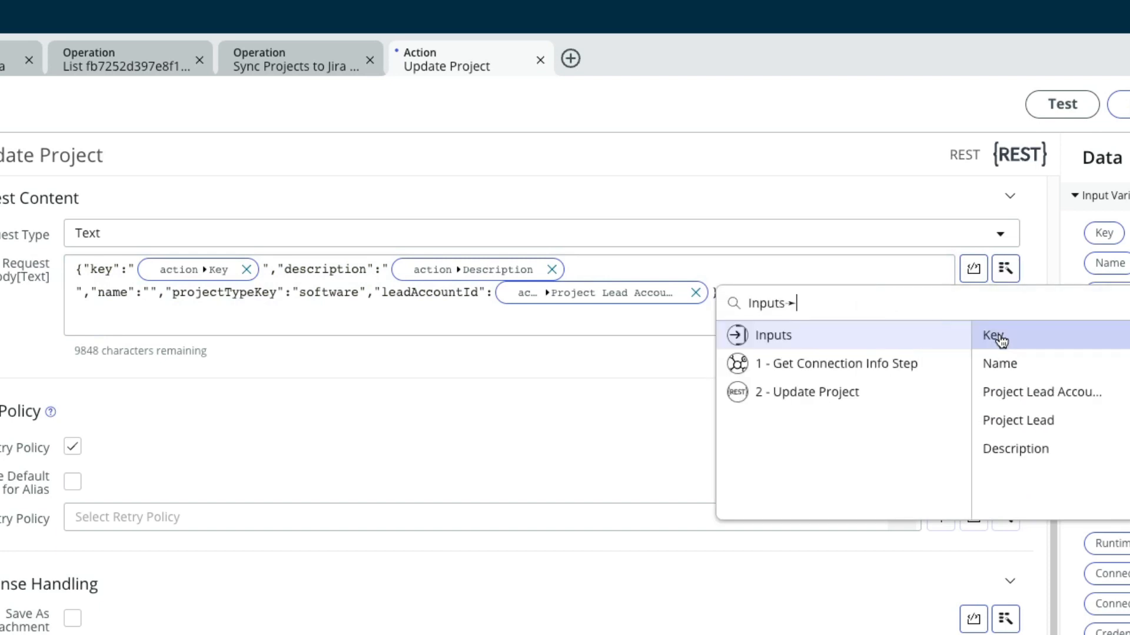
click(1061, 367)
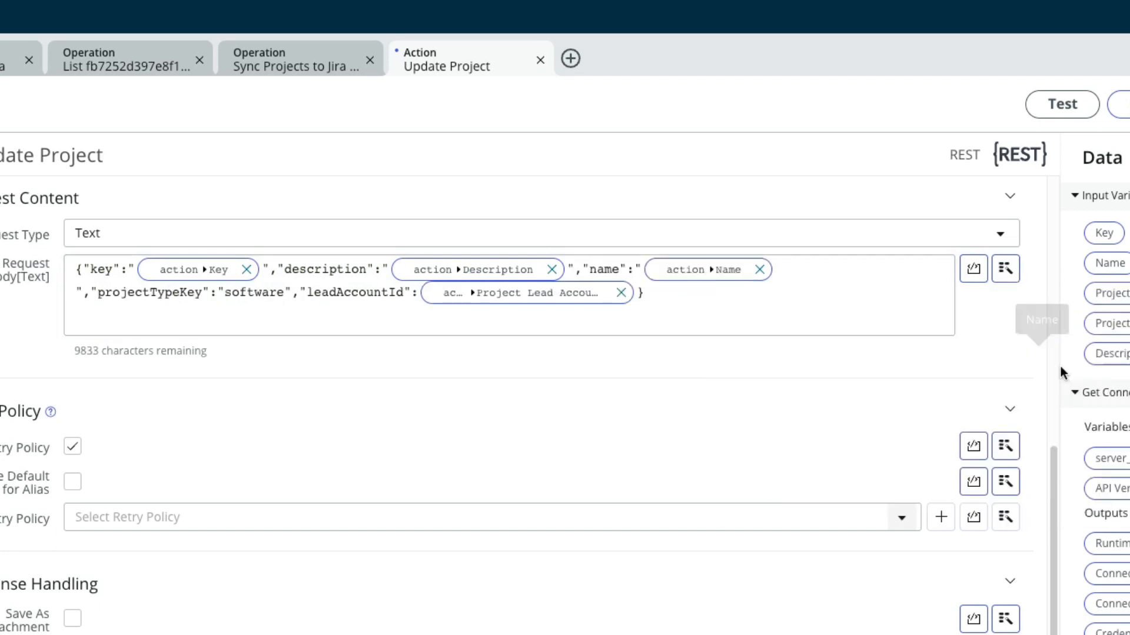
- Wrap the leadAccountId value in the request body in double quotes and save the Update Project action
click(812, 323)
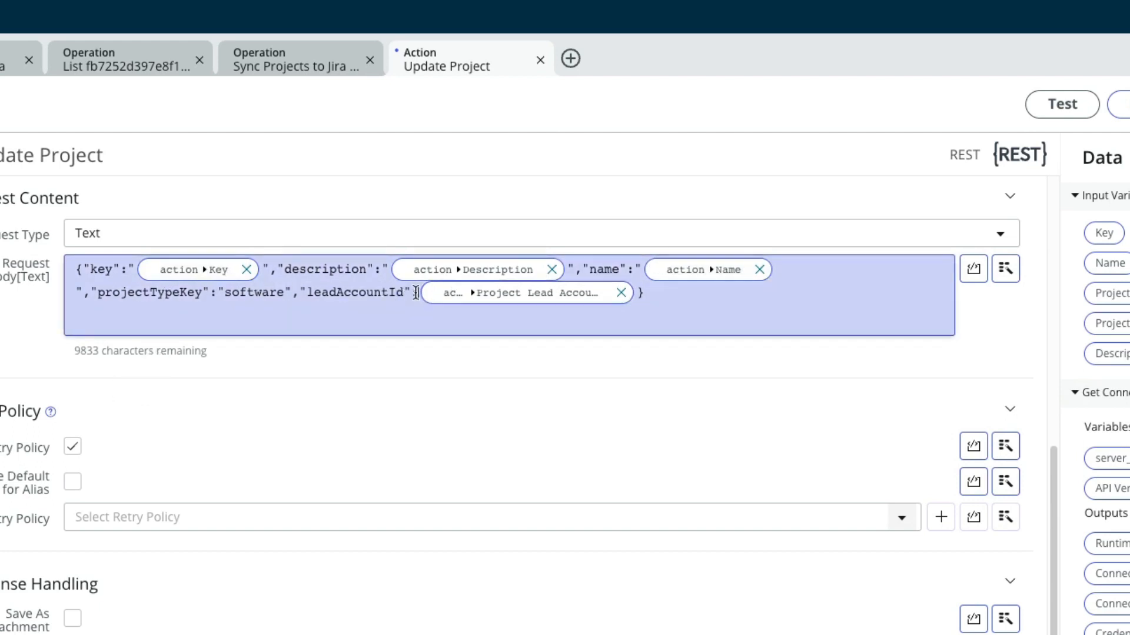
text(")
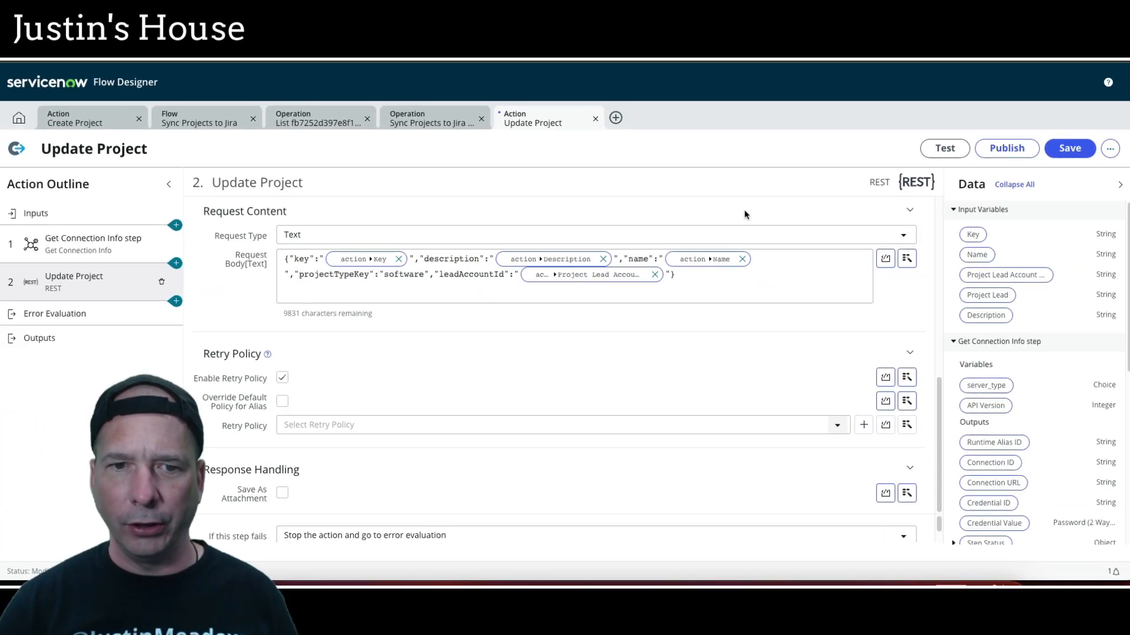
scroll(697, 417, up, 5)
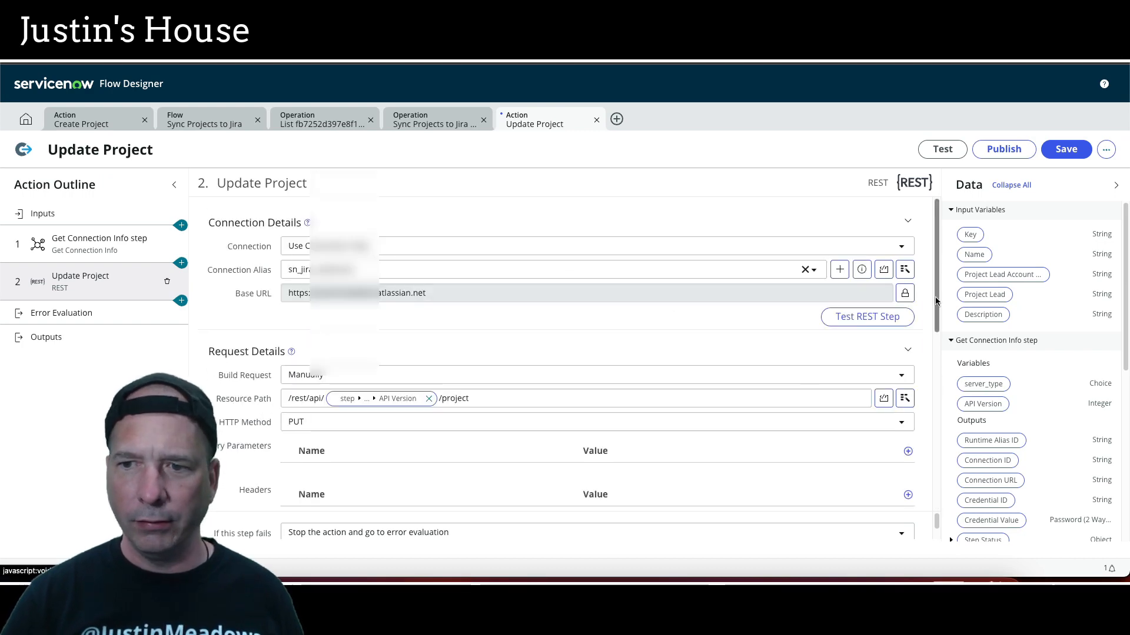
click(1066, 154)
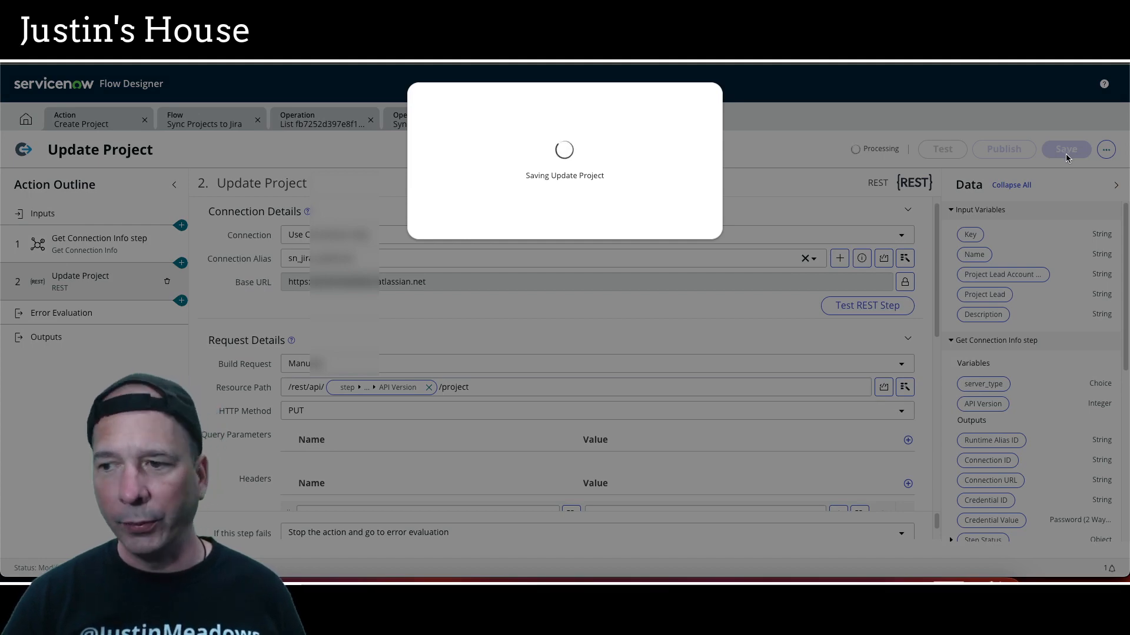
scroll(475, 394, down, 4)
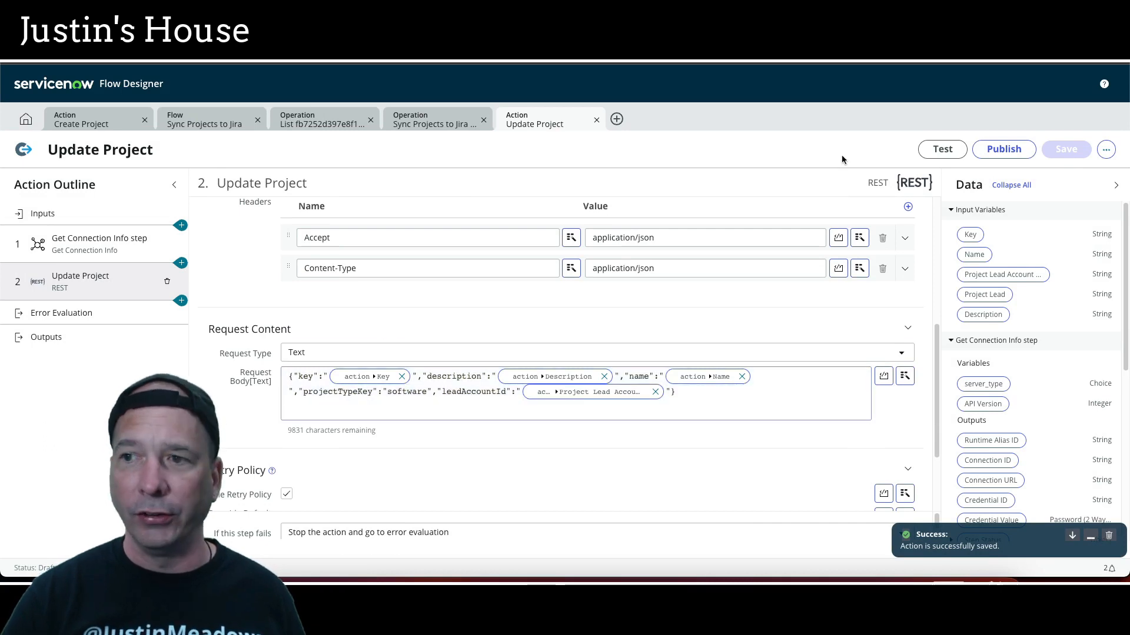
- Start a new action test, fill in the project lead's account ID, set Project Lead to Test and begin the Key with PRJ00
click(934, 150)
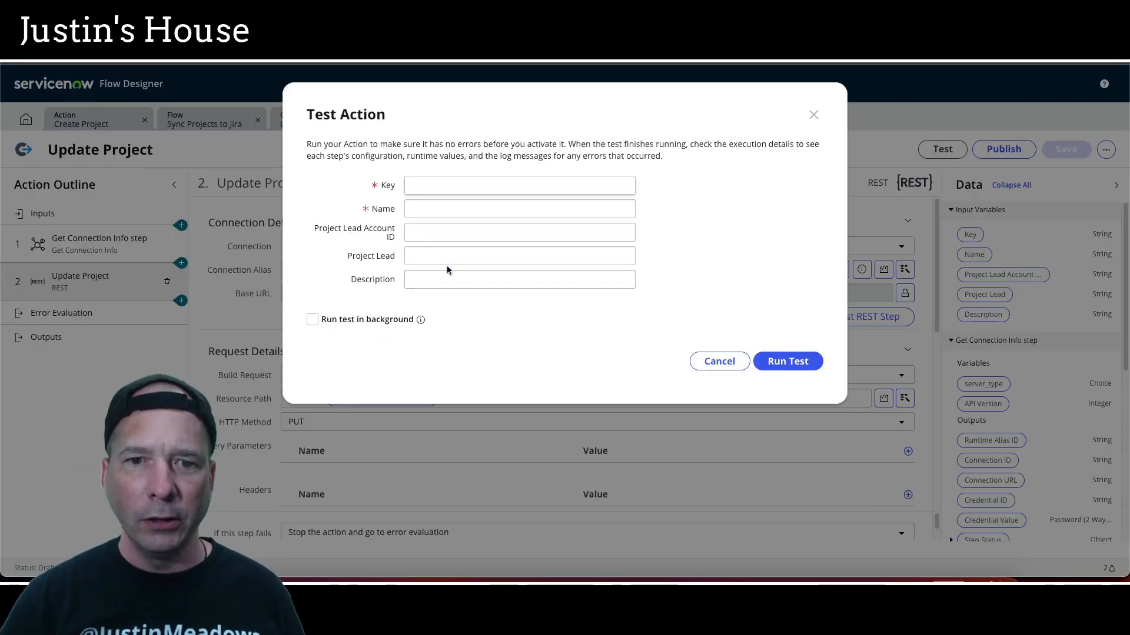
click(446, 232)
text(5e964a21e6834d0c15ea86c0)
click(444, 256)
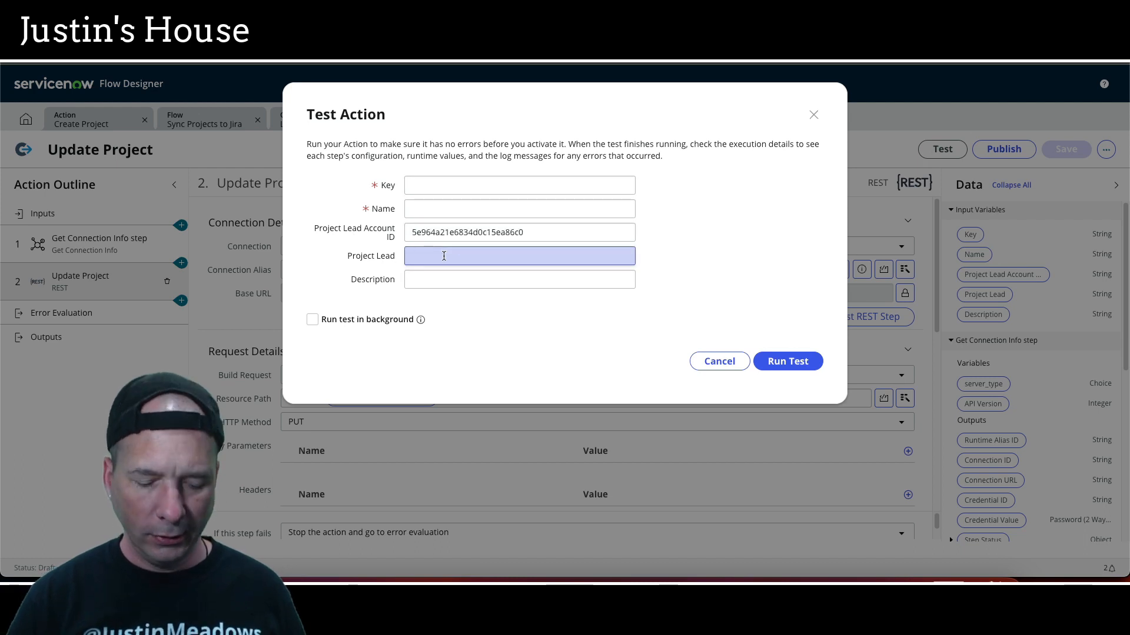
click(427, 179)
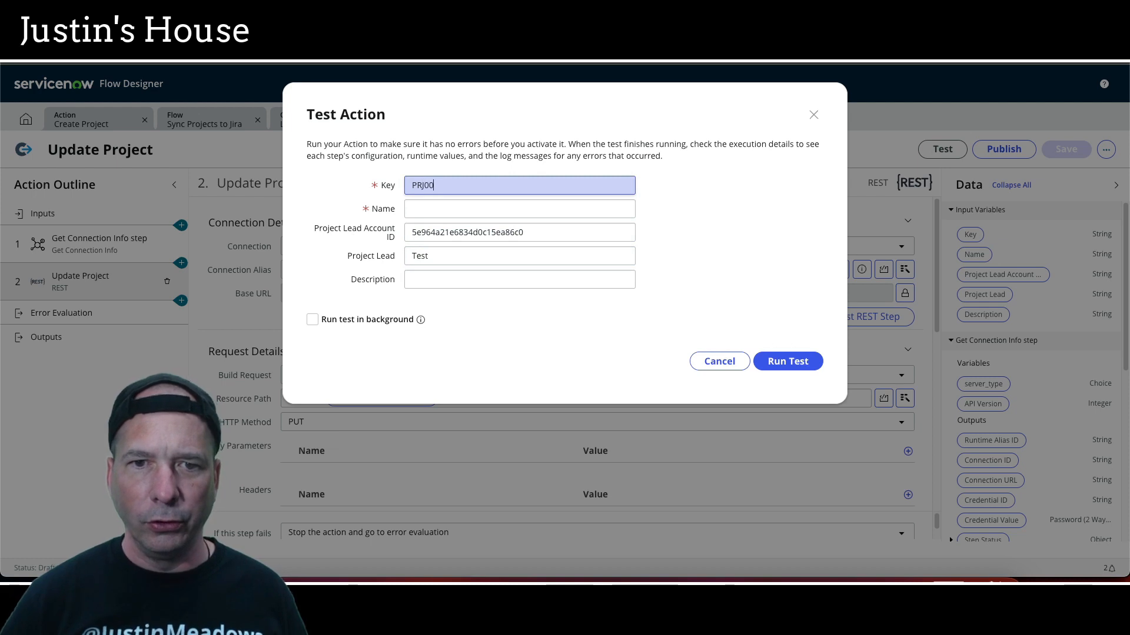
- Switch to the Jira project's Details page and copy the full project name
click(250, 55)
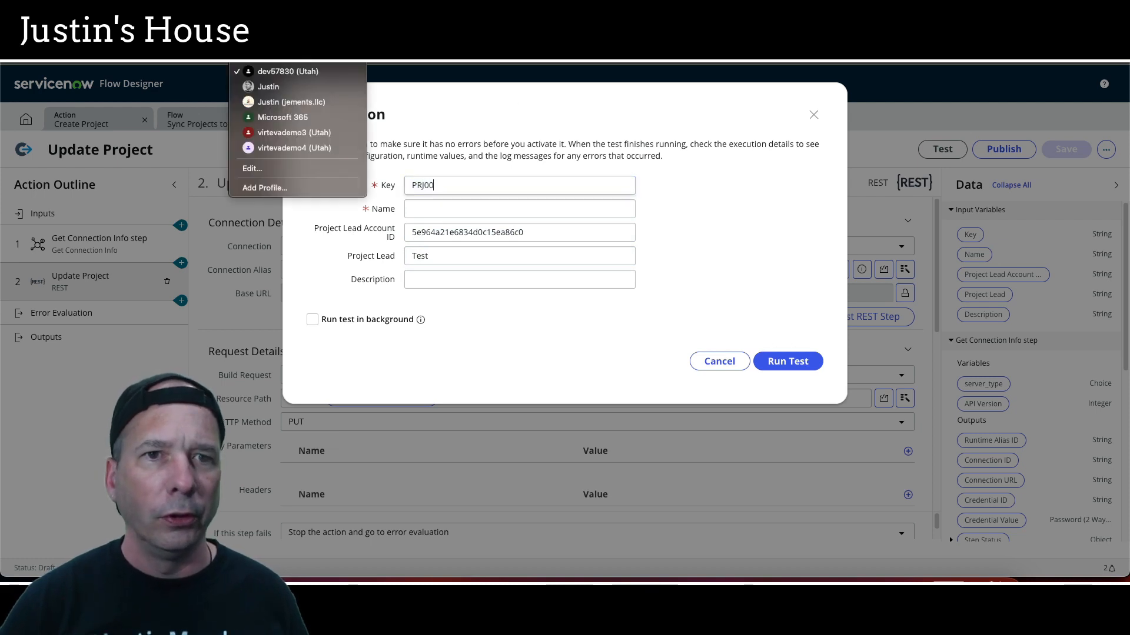
click(265, 84)
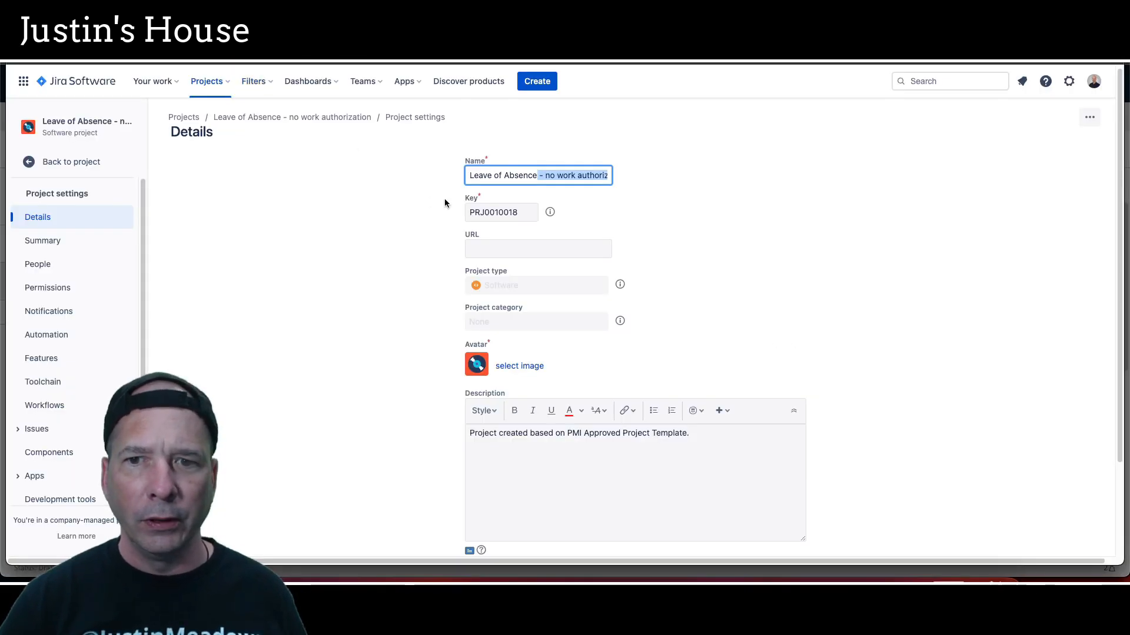
click(584, 181)
triple_click(595, 177)
key(super+c)
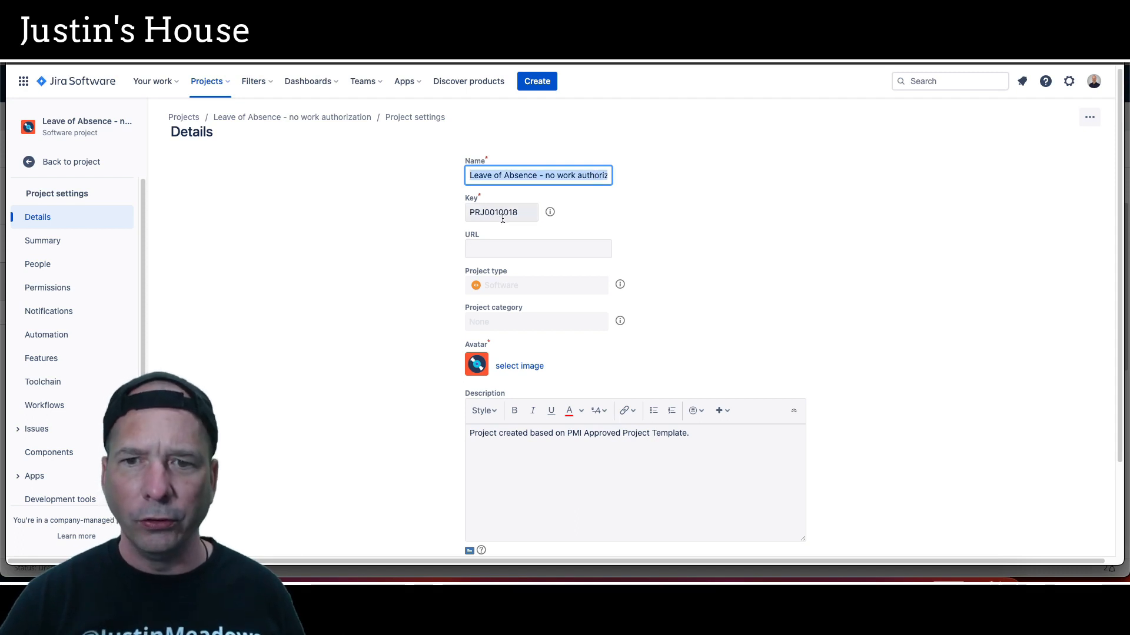
- Return to the Flow Designer test, complete the Key as PRJ0010018 and paste the copied project name as the Name
click(253, 53)
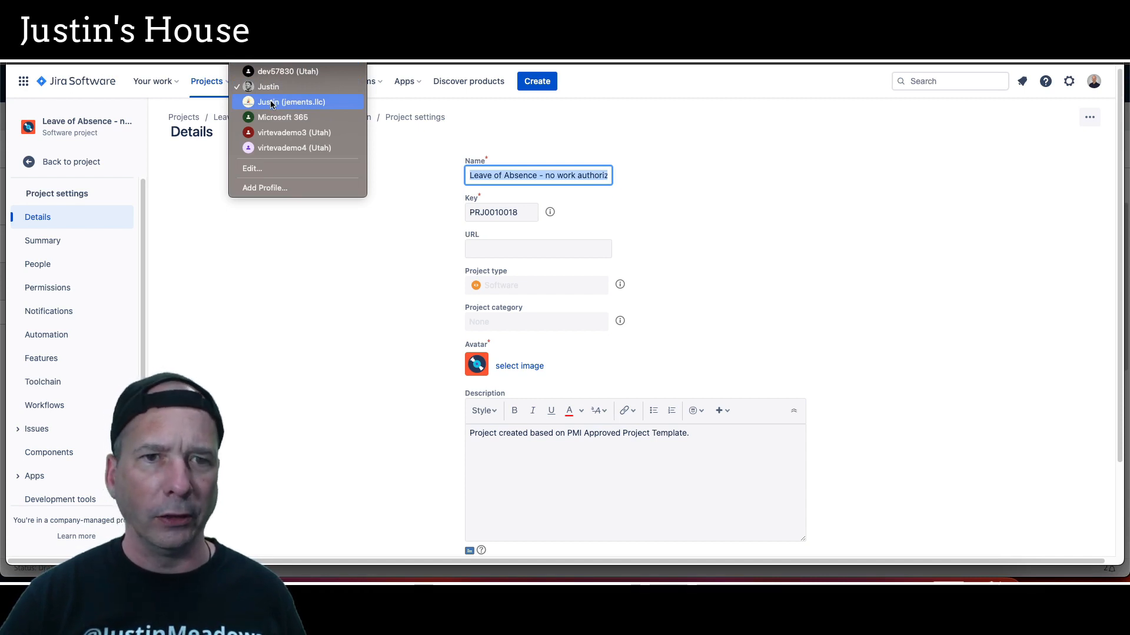
click(279, 71)
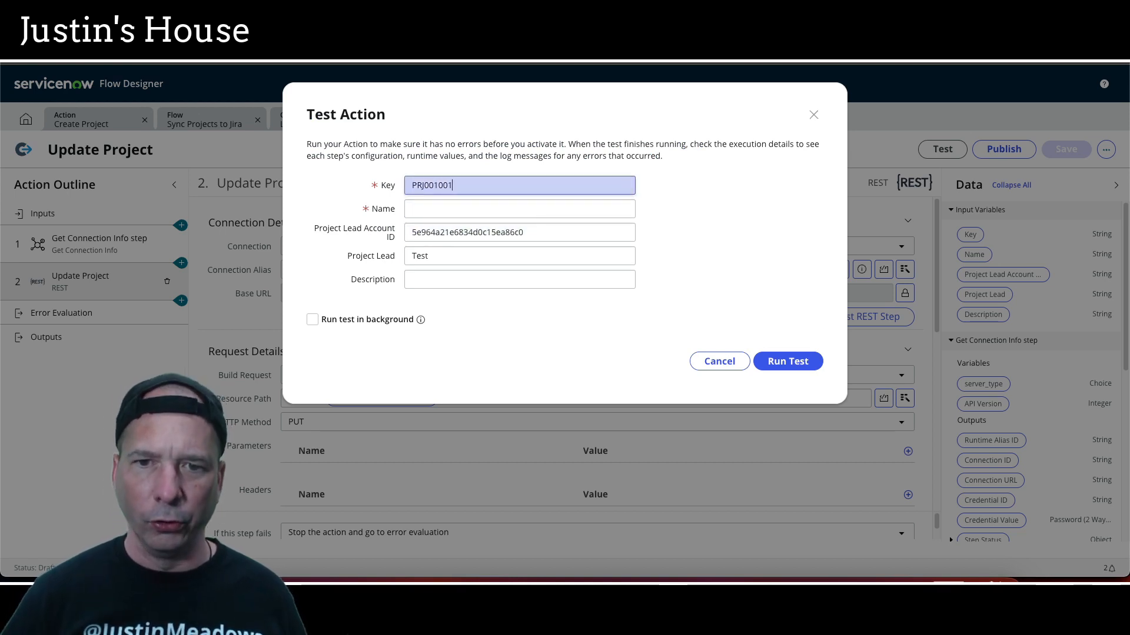
click(442, 205)
key(super+v)
- Append (modified) to the test's Name, set the Description to "We are doing an update!" and run the action test
click(446, 279)
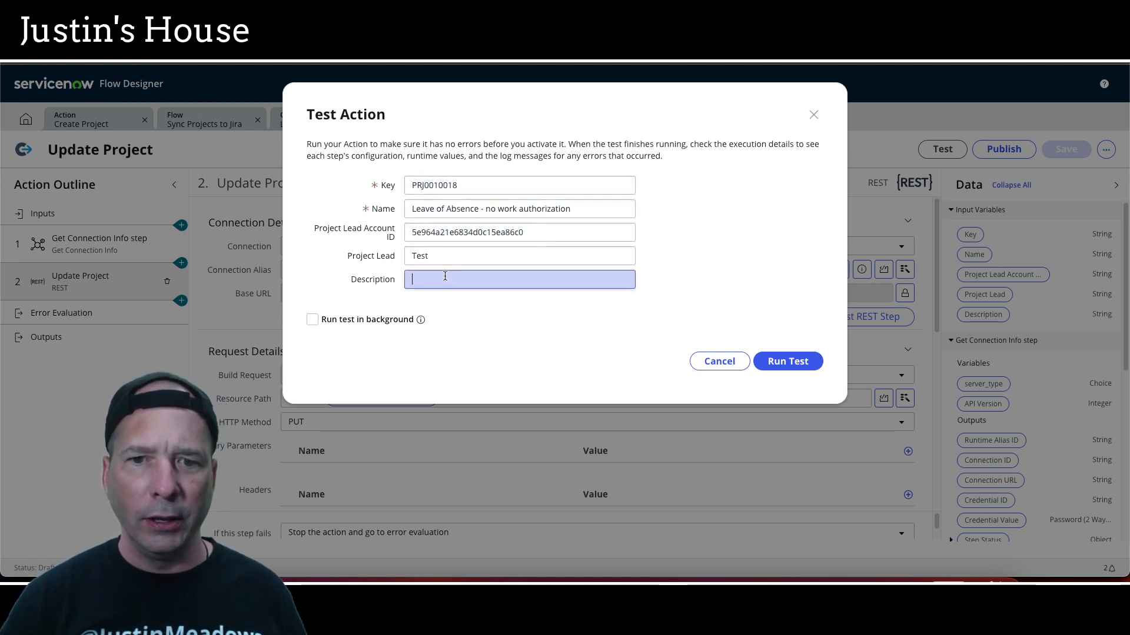
click(595, 210)
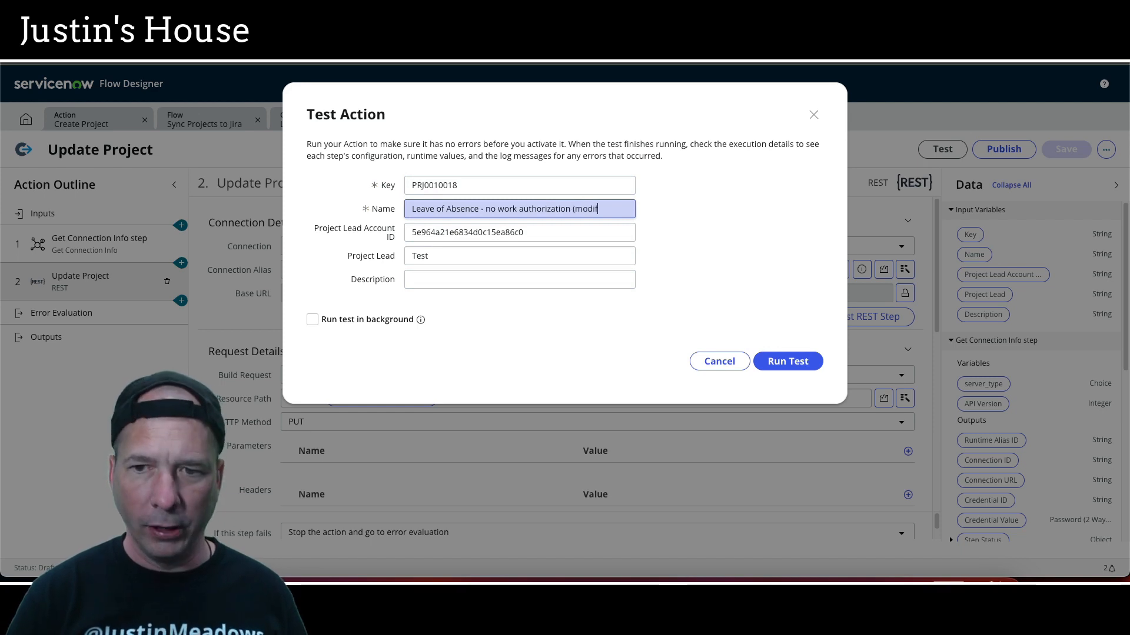
click(596, 278)
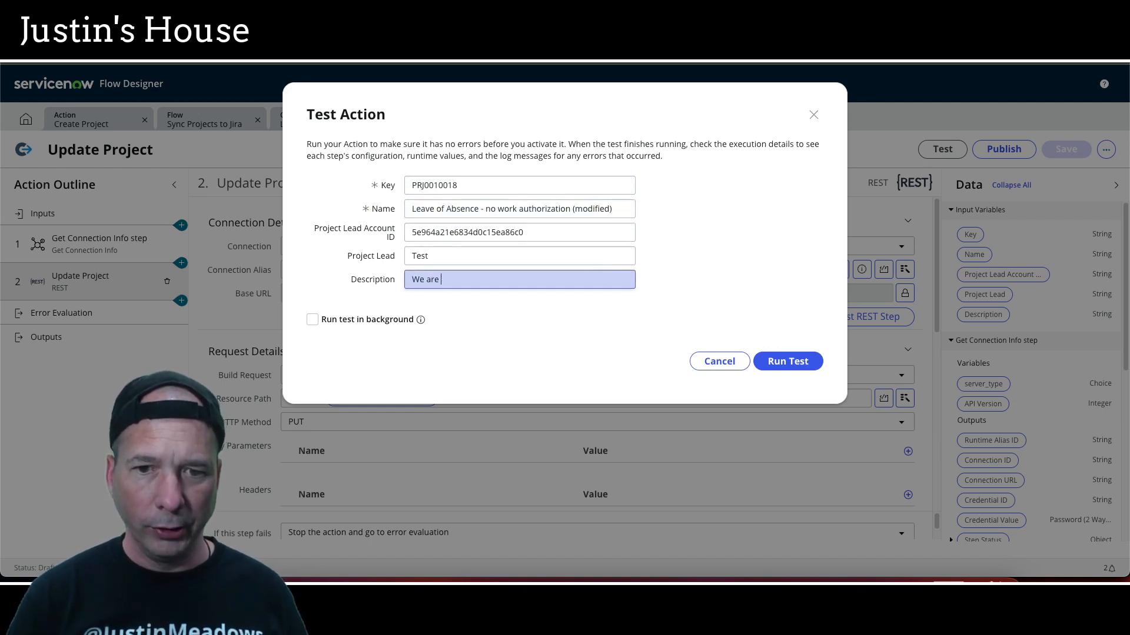
text(We are doing an update!)
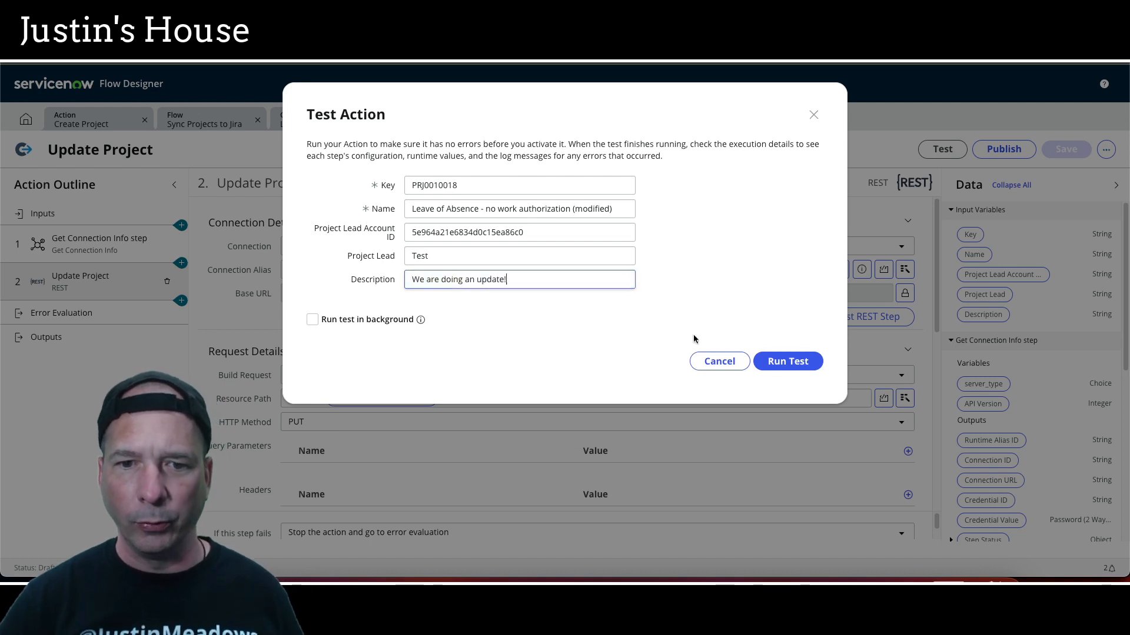
click(788, 361)
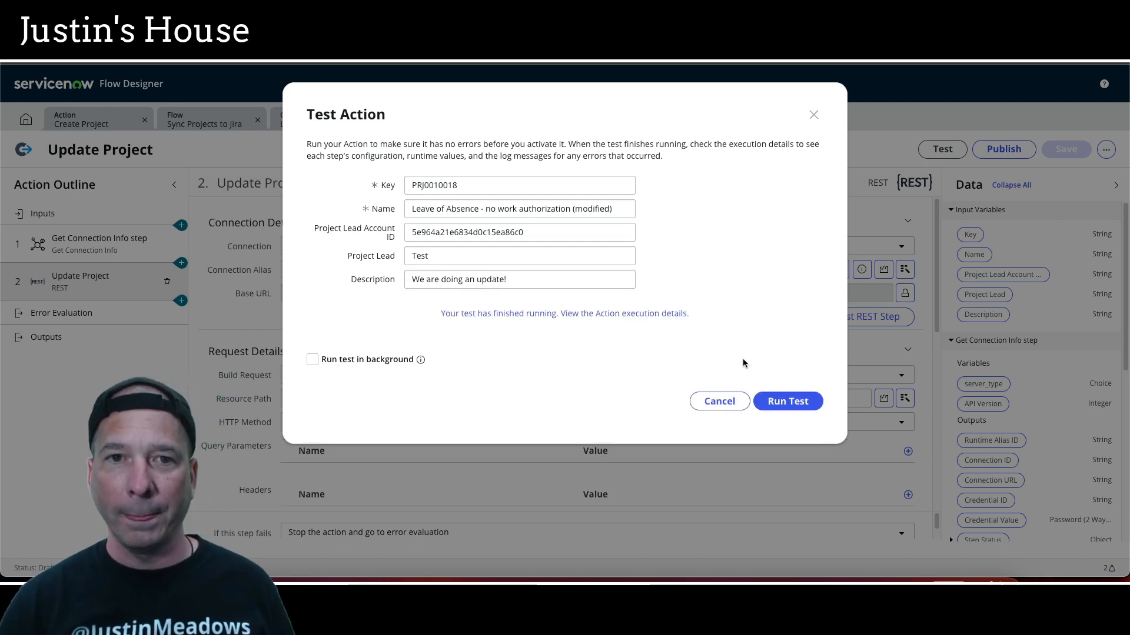
- Switch to Jira, reload the project's Details page and check the end of the project name for the update
click(249, 61)
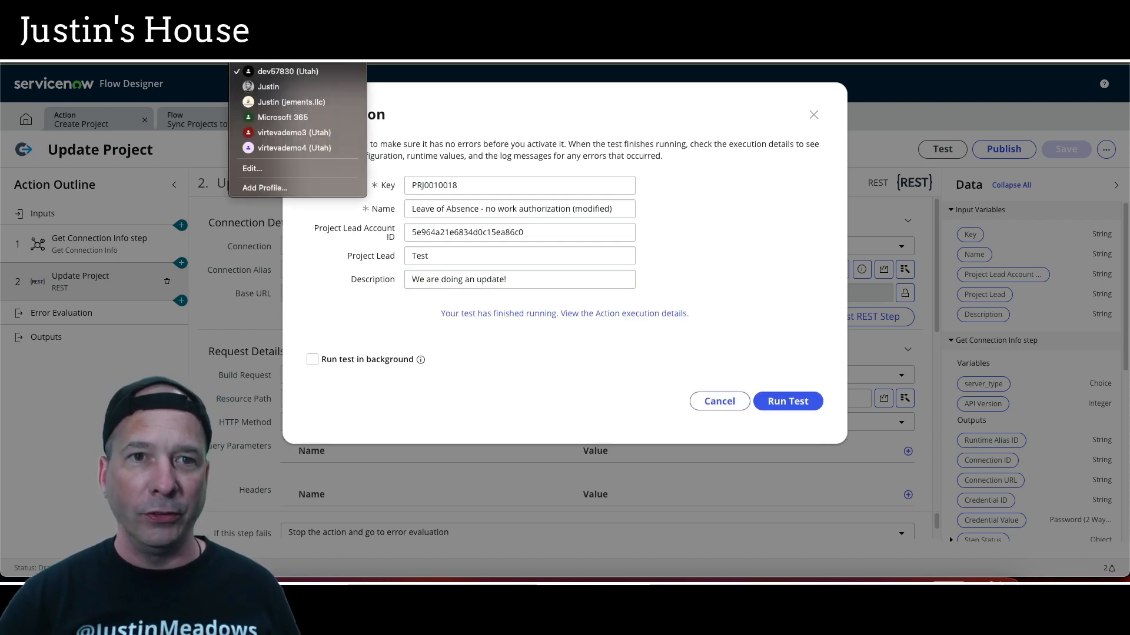
click(279, 88)
click(52, 240)
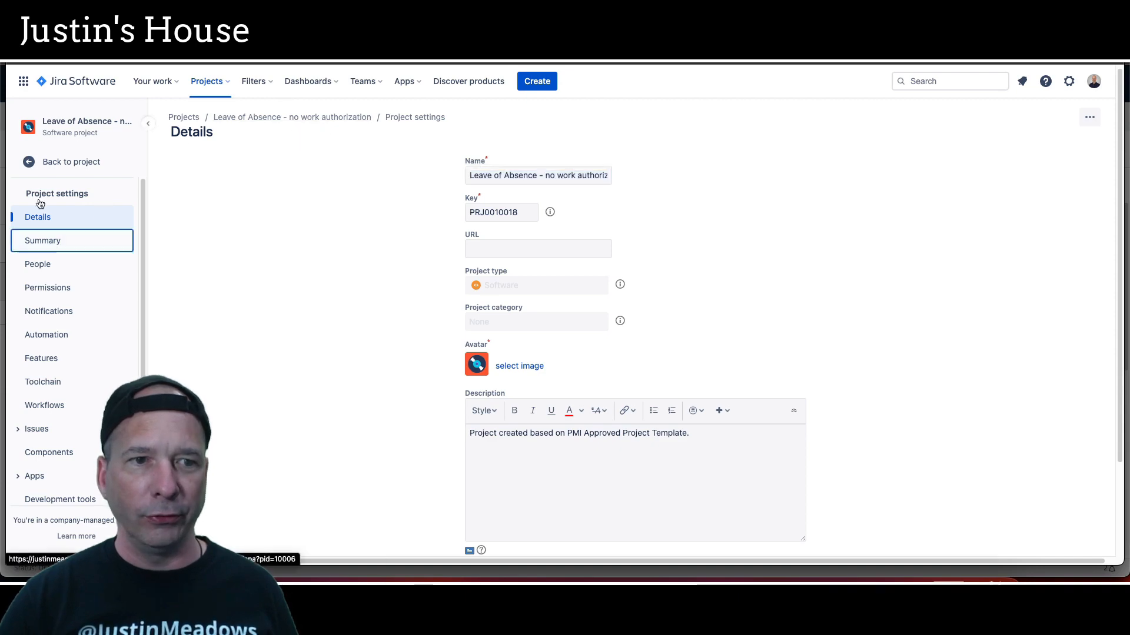
click(52, 222)
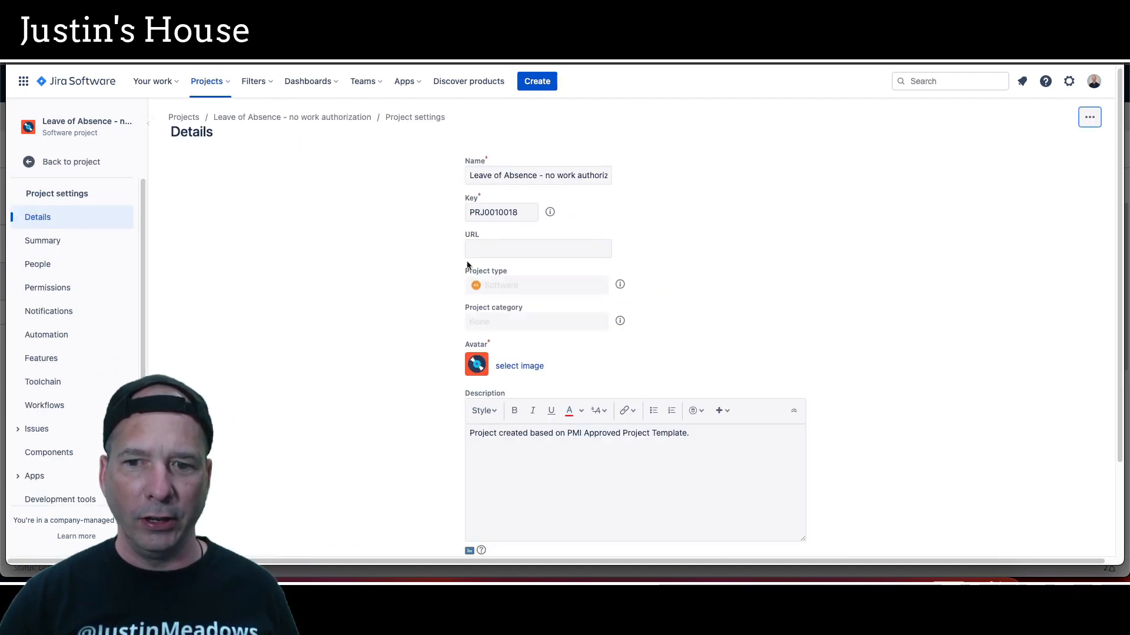
drag(559, 184, 672, 187)
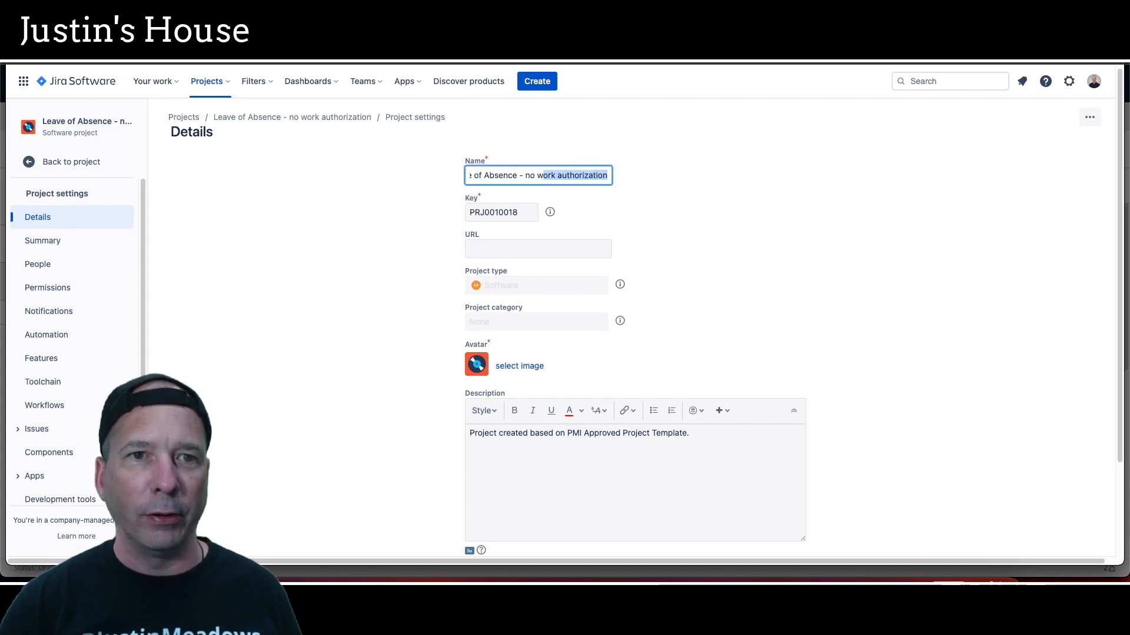
- Return to Flow Designer, open the test's execution details and examine the error, the expanded steps and the REST step's output data
click(206, 81)
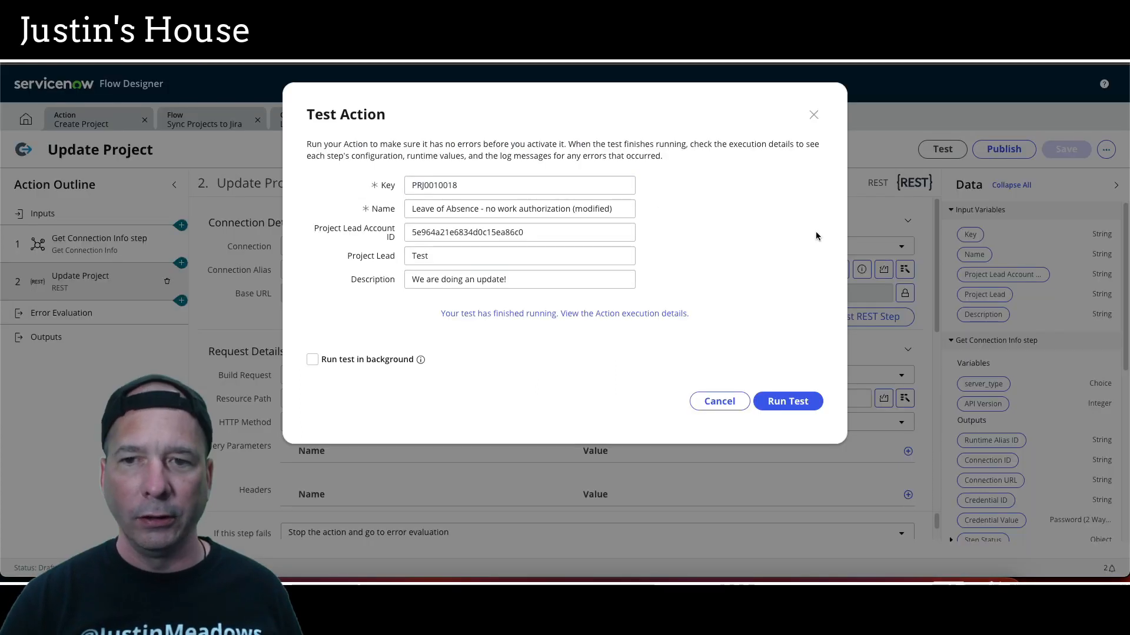
click(627, 312)
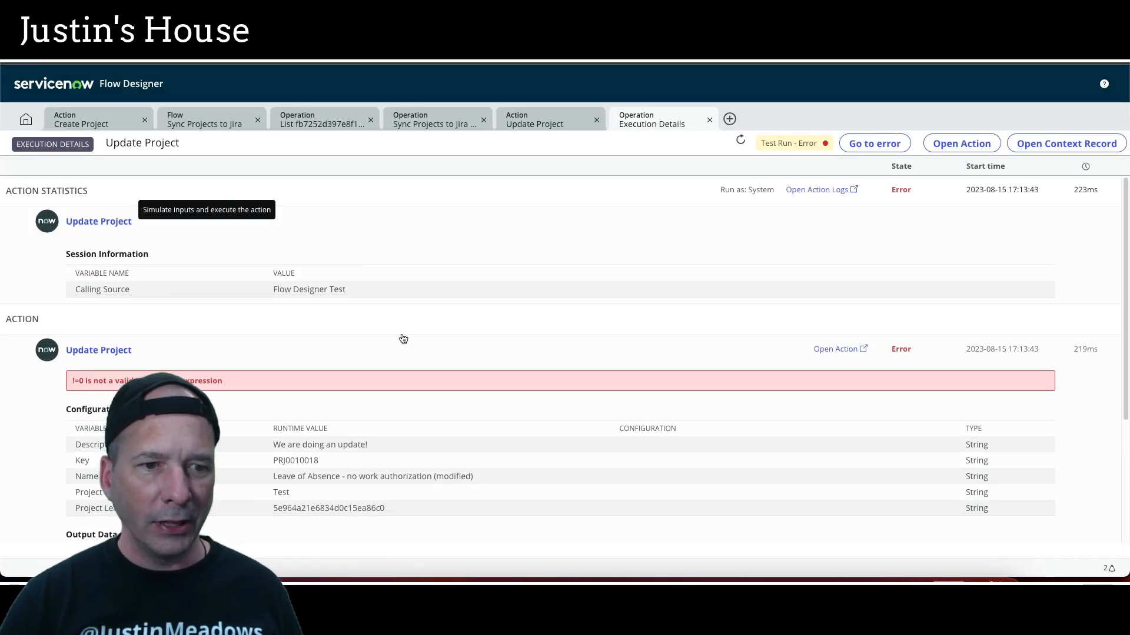
scroll(235, 307, down, 2)
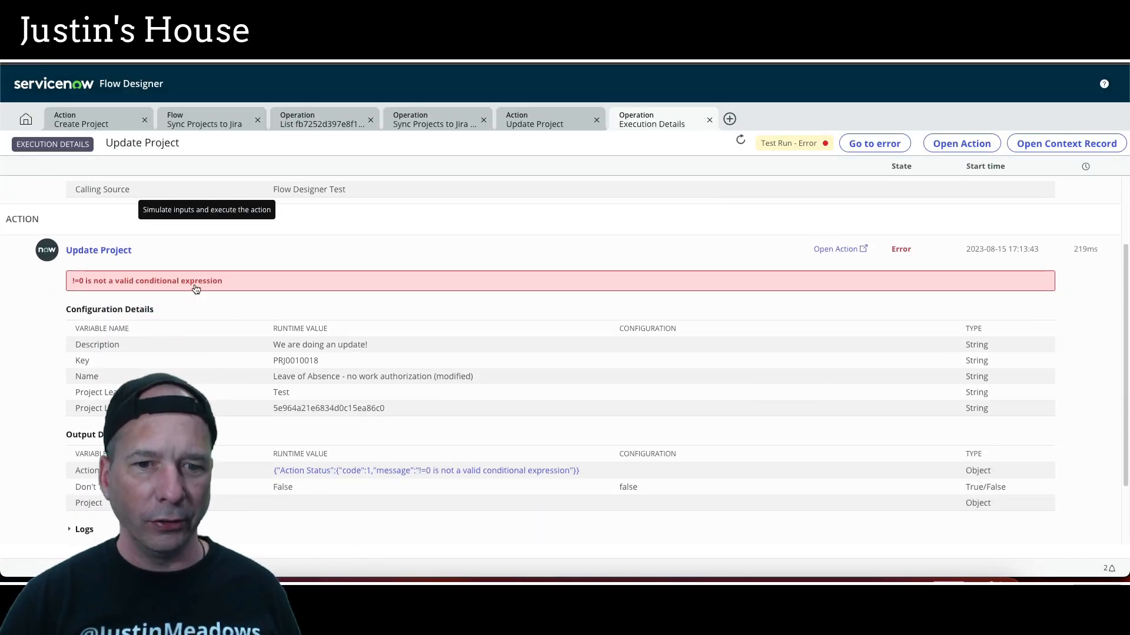
scroll(196, 289, down, 2)
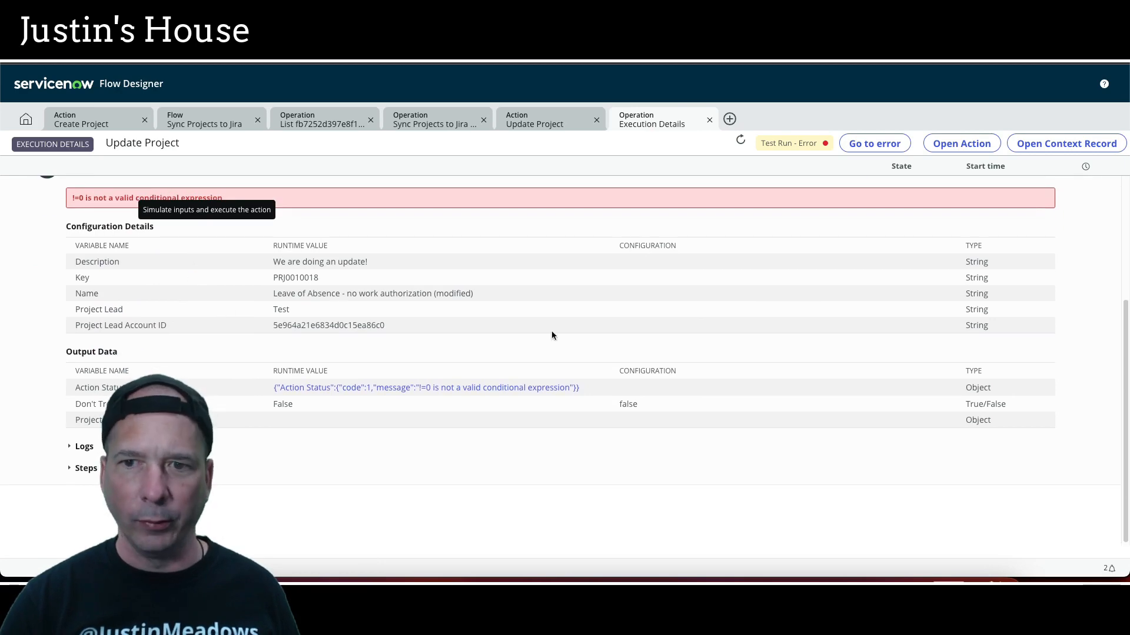
scroll(553, 332, up, 1)
click(874, 143)
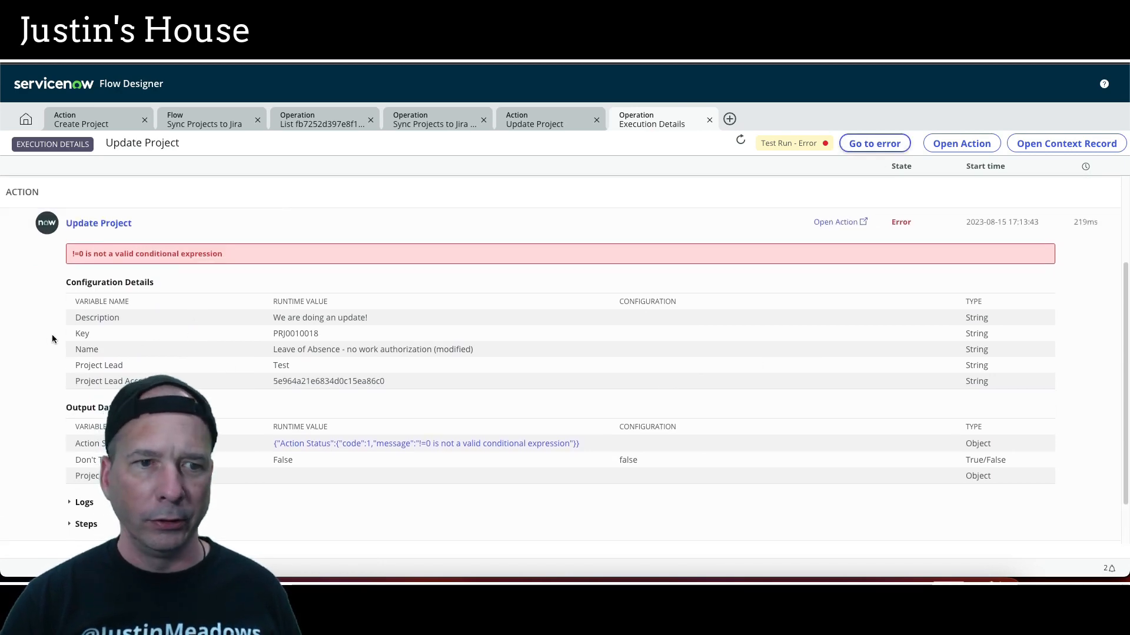
click(82, 468)
scroll(100, 419, down, 10)
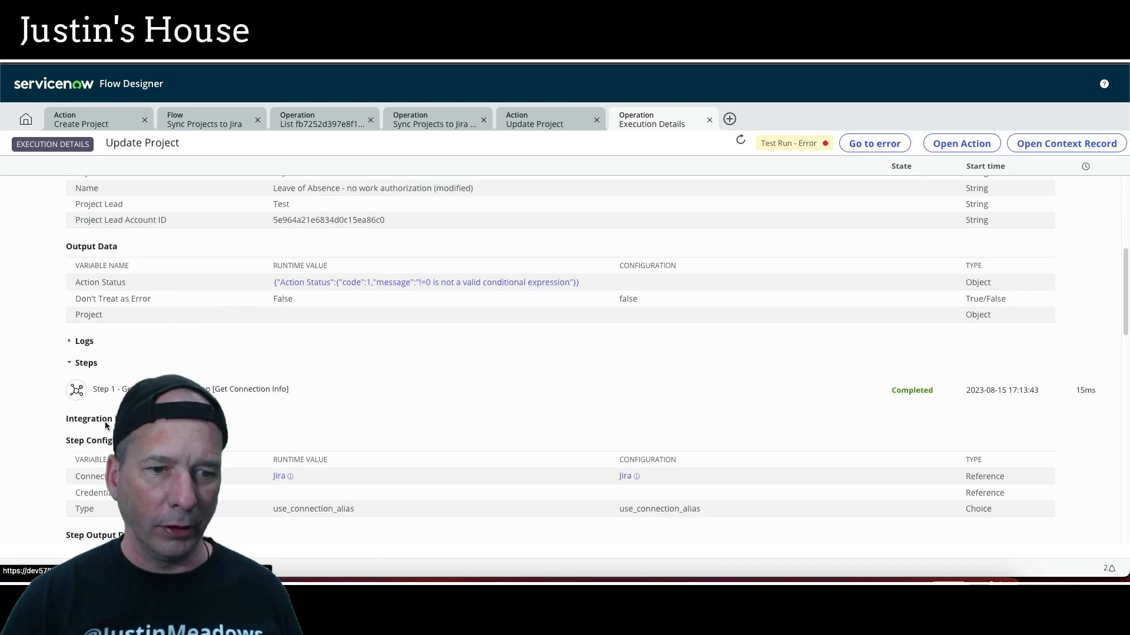
scroll(94, 418, down, 7)
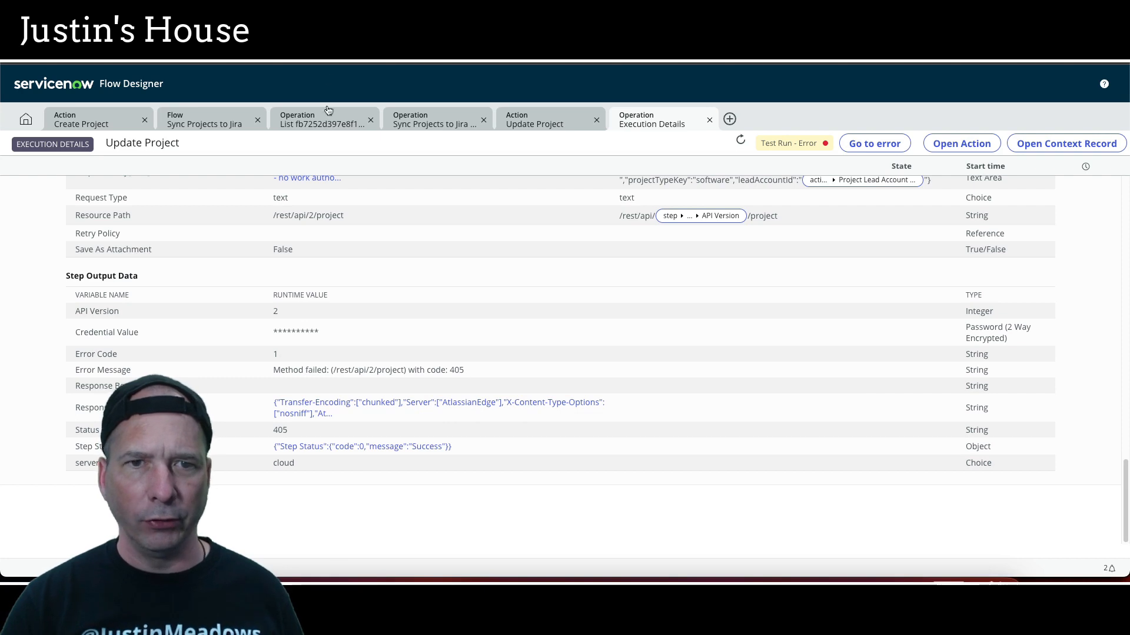
- Highlight the code in the REST step's error message and search Google for "jira code 405" in a new browser tab
double_click(464, 371)
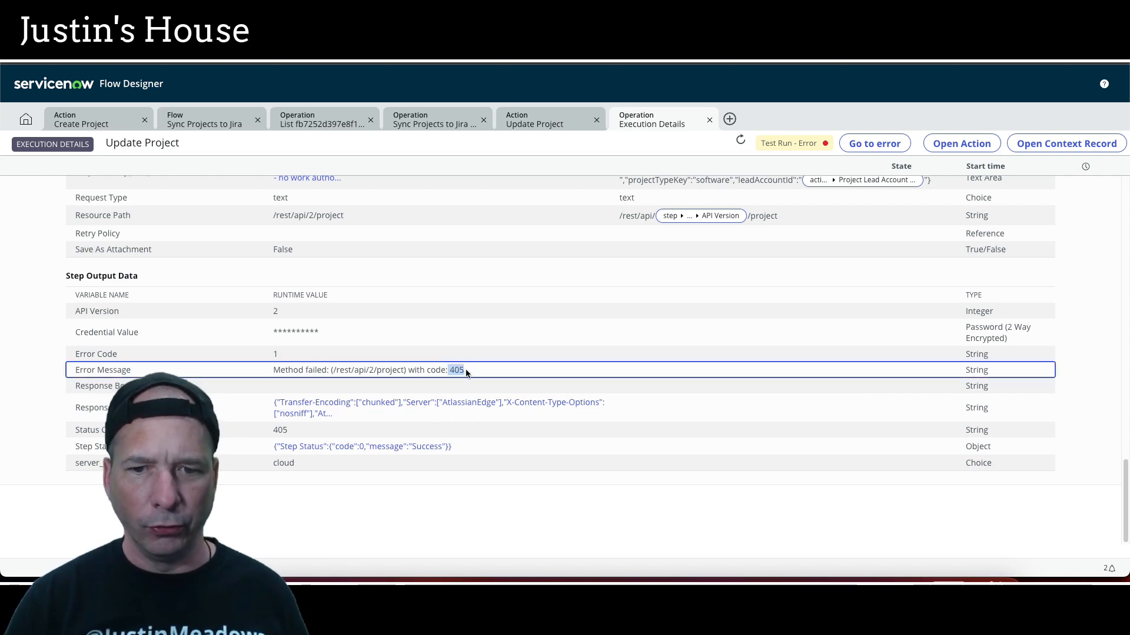
key(super+t)
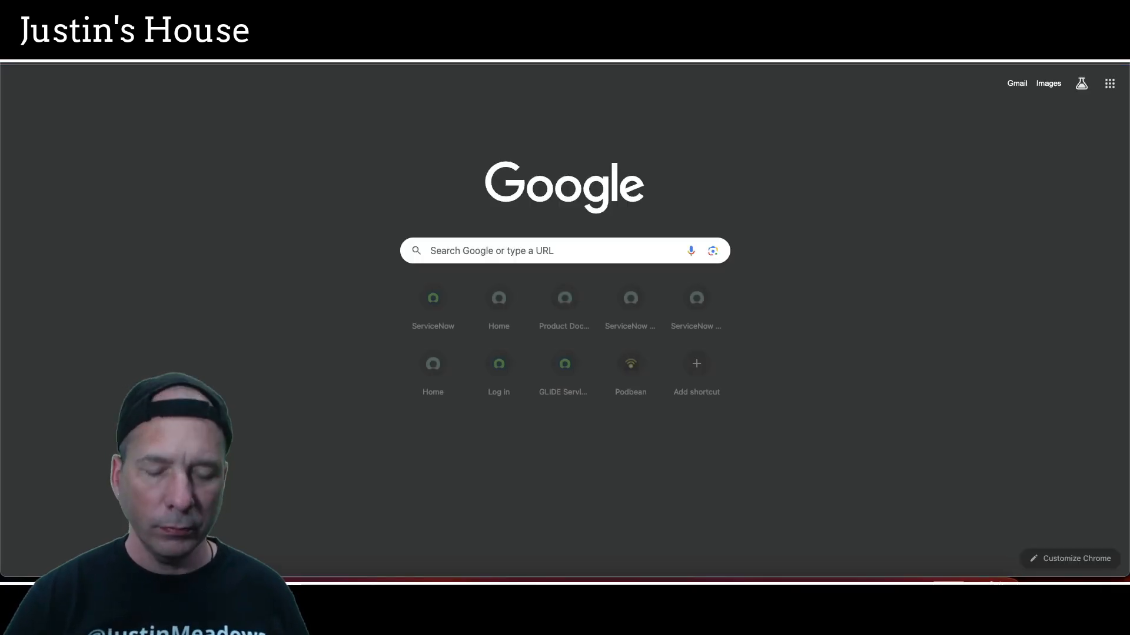
text(jira code 405)
key(Return)
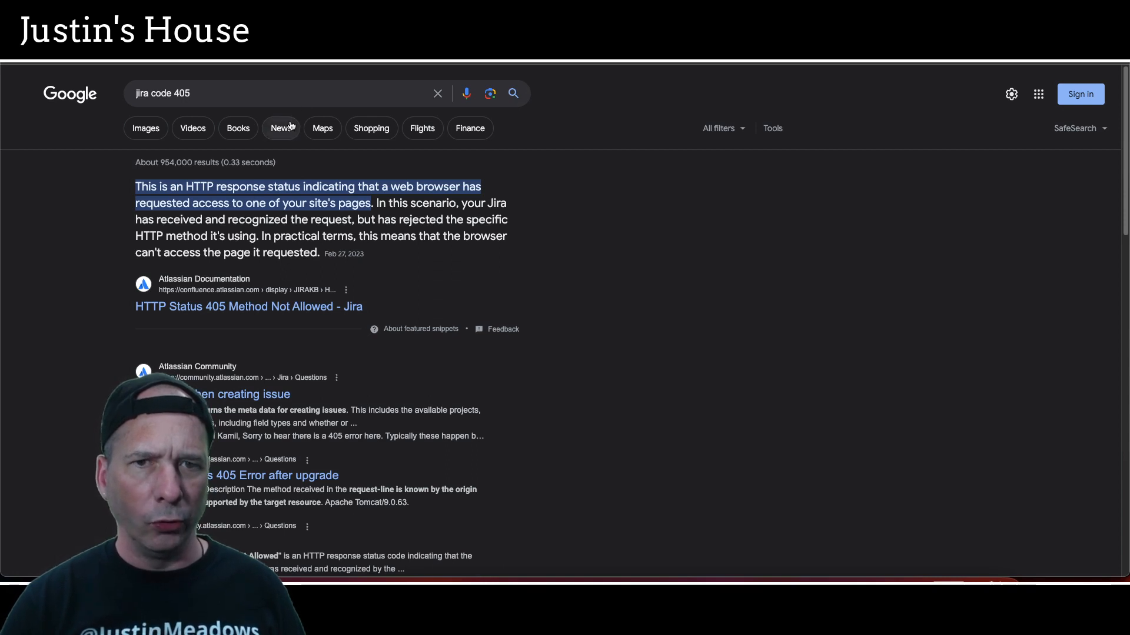
- Copy the Resource Path runtime value from the execution details and search Google for "jira api /rest/api/2/project"
key(ctrl+shift+Tab)
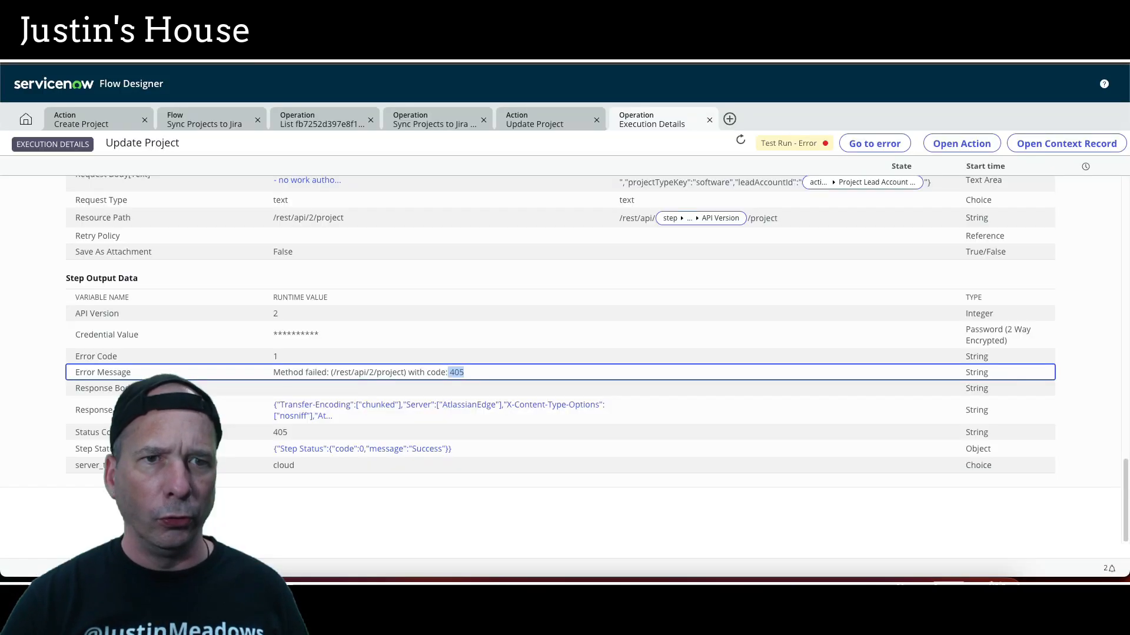
scroll(390, 367, up, 1)
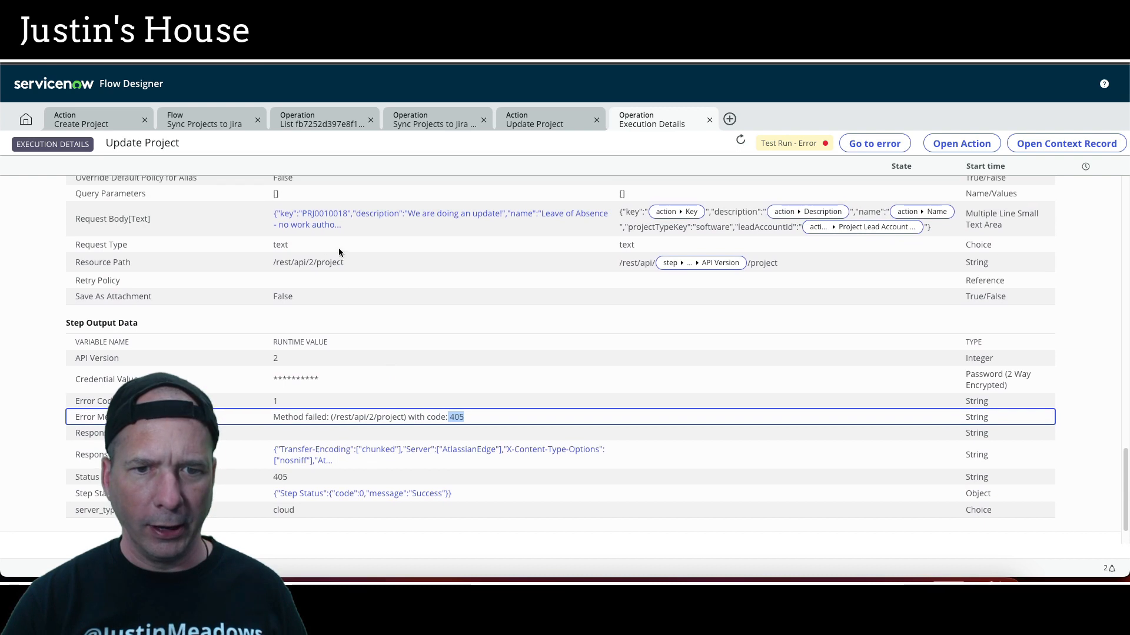
drag(344, 262, 276, 260)
key(ctrl+c)
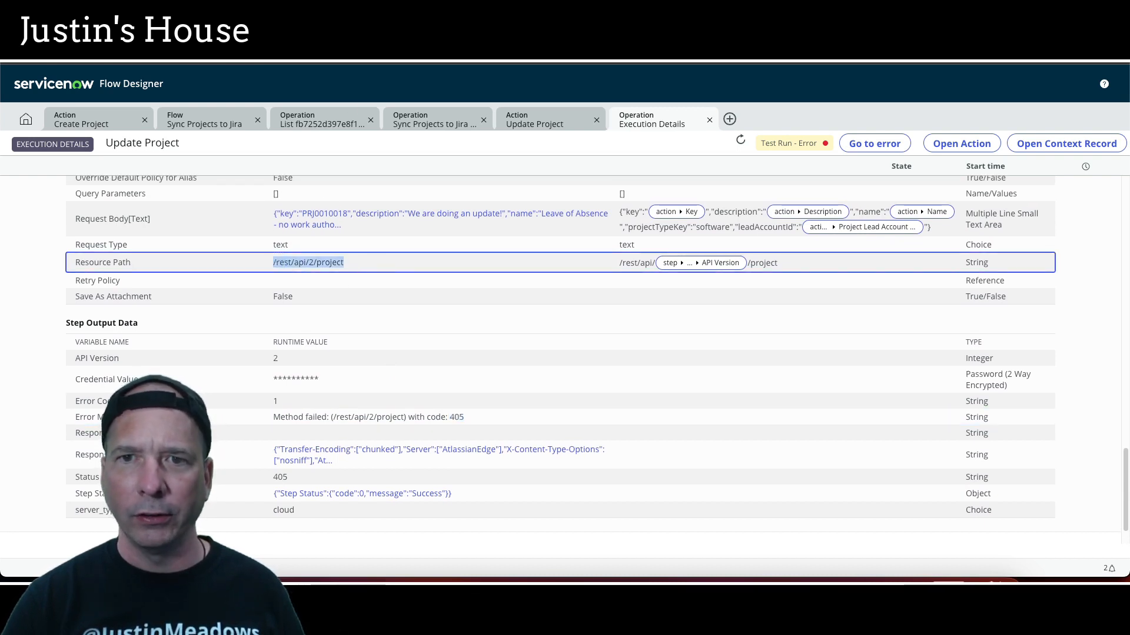
key(ctrl+t)
text(jira api)
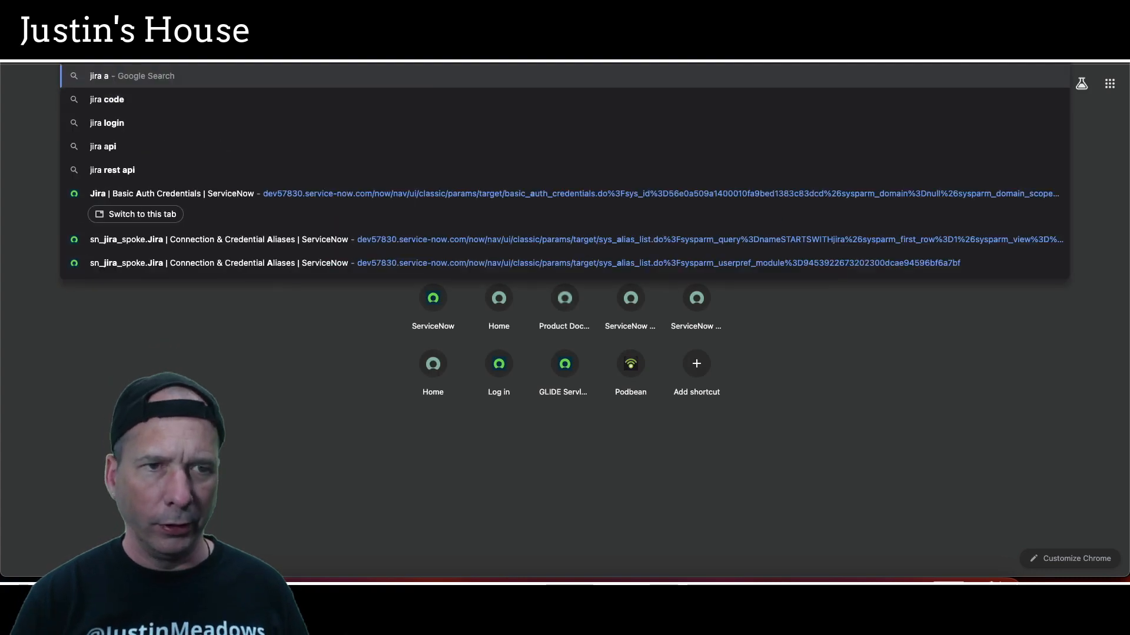
key(ctrl+v)
key(Return)
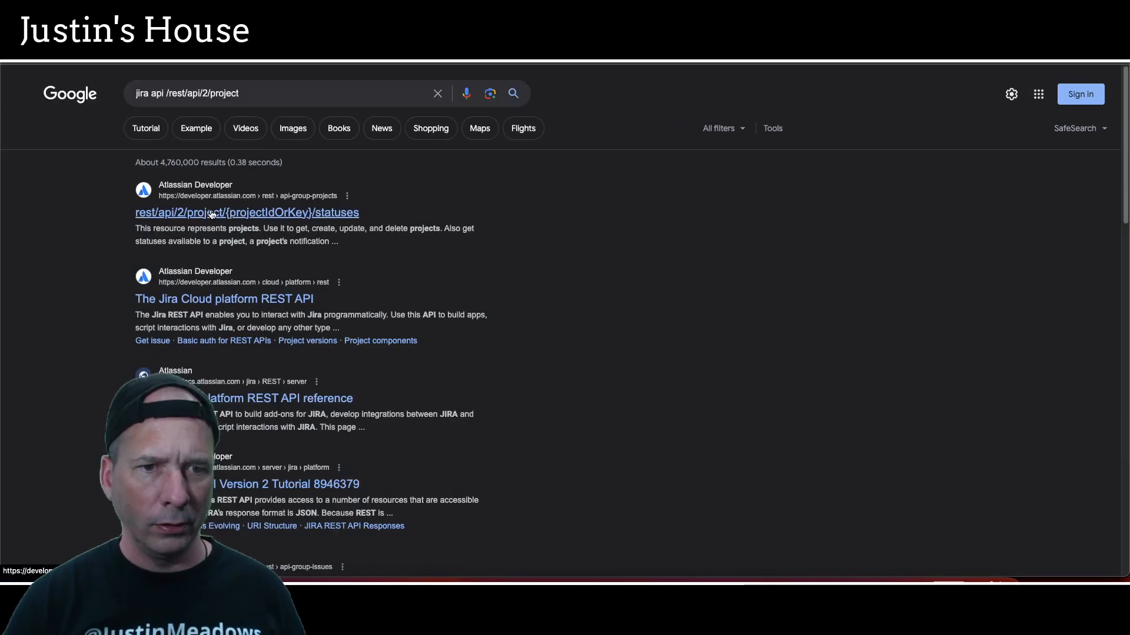
- Open the Atlassian Projects REST API v2 reference, examine the PUT Update project endpoint's path and parameters, and return to the execution details
click(210, 212)
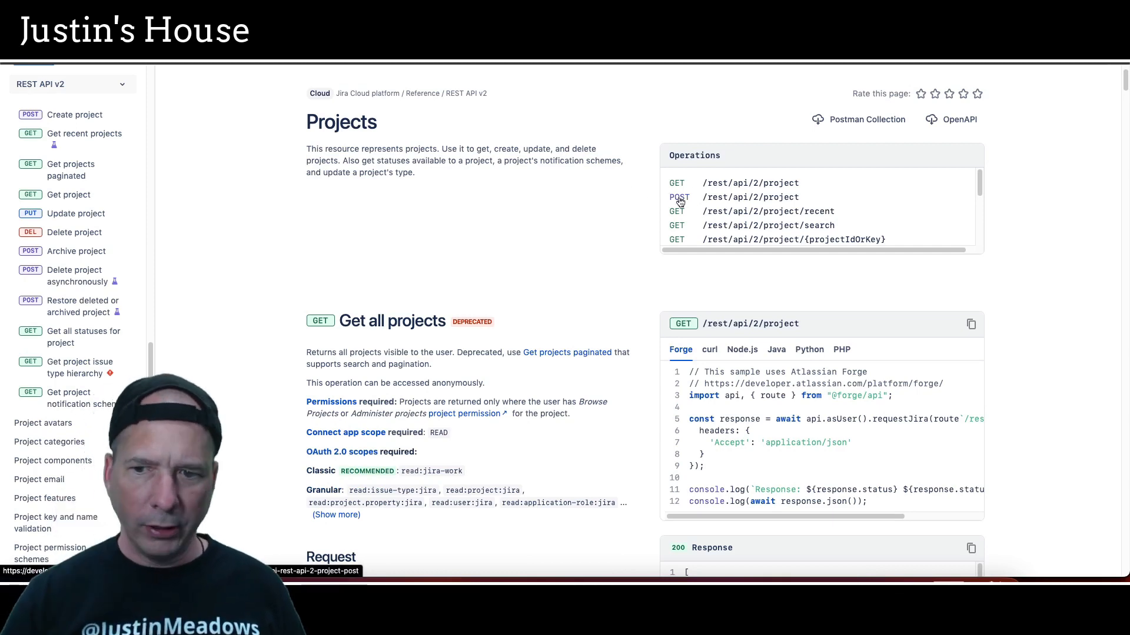
scroll(233, 366, down, 7)
scroll(233, 372, down, 7)
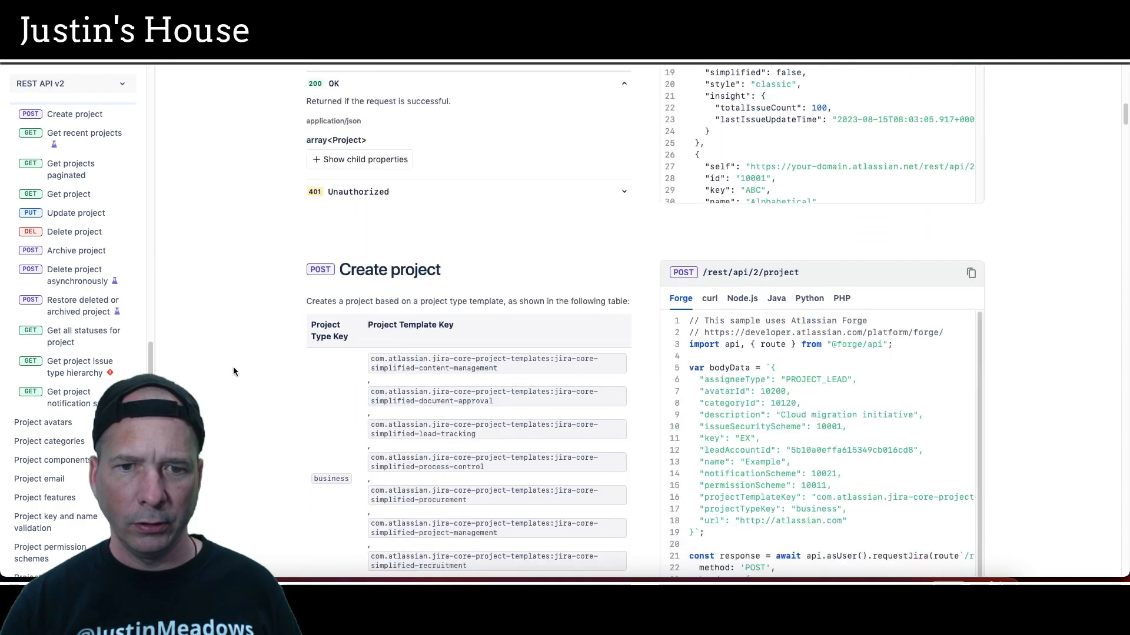
scroll(303, 261, down, 20)
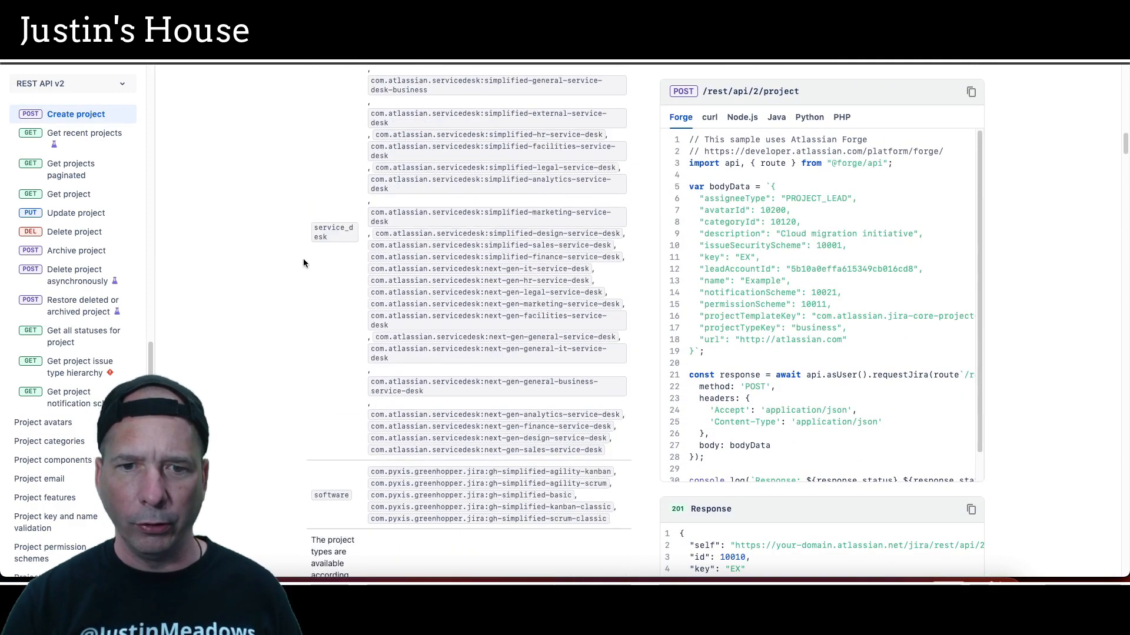
scroll(303, 308, down, 9)
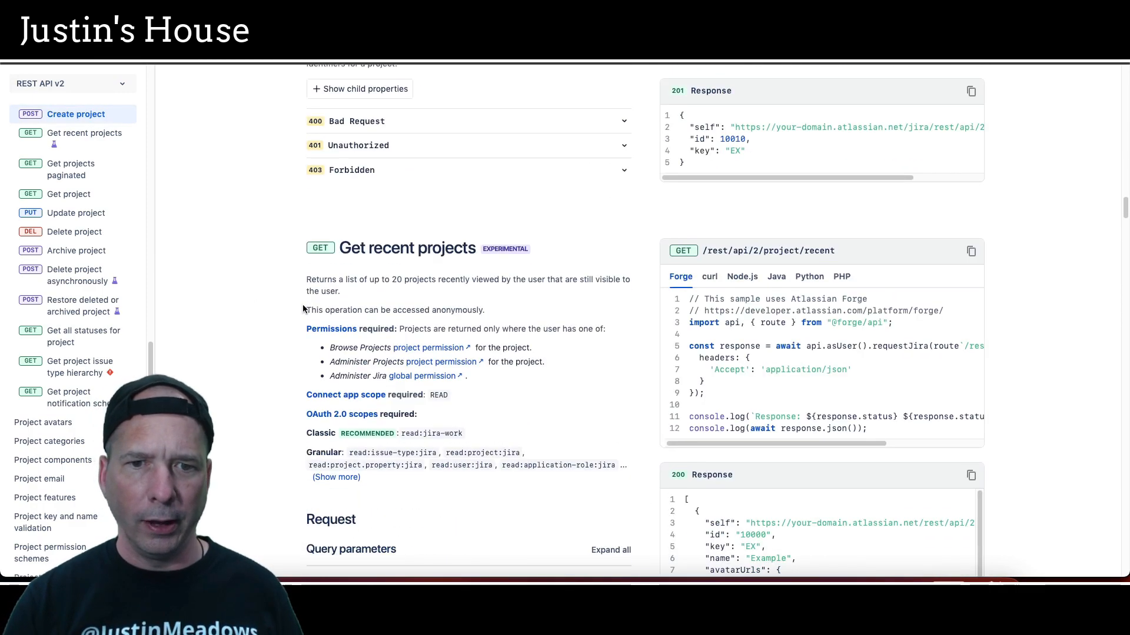
scroll(301, 308, down, 20)
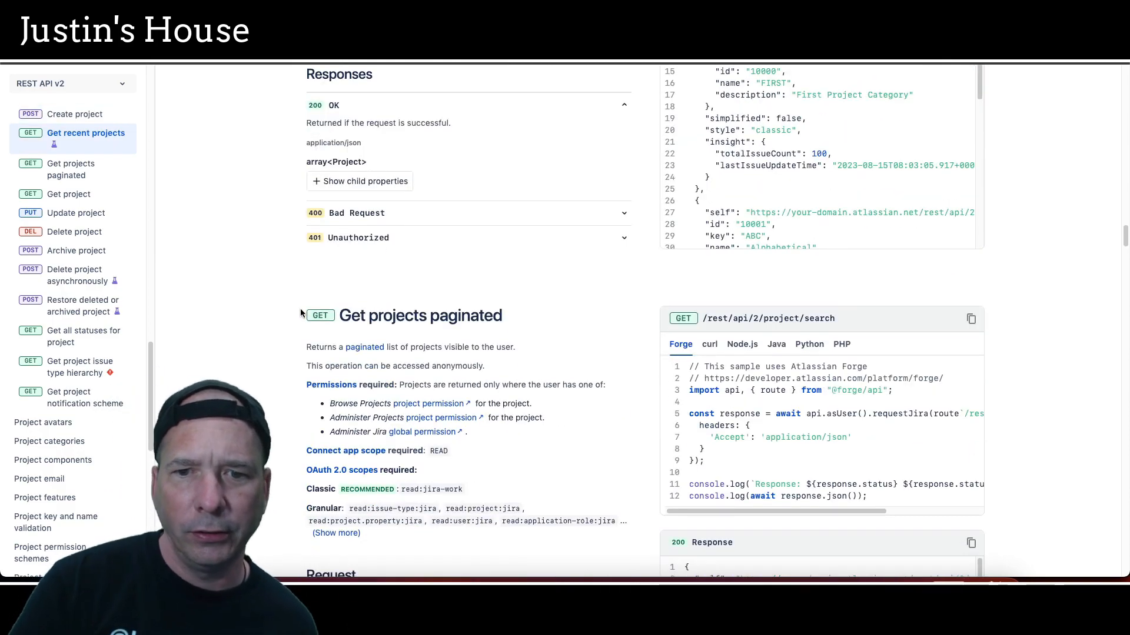
scroll(299, 321, down, 9)
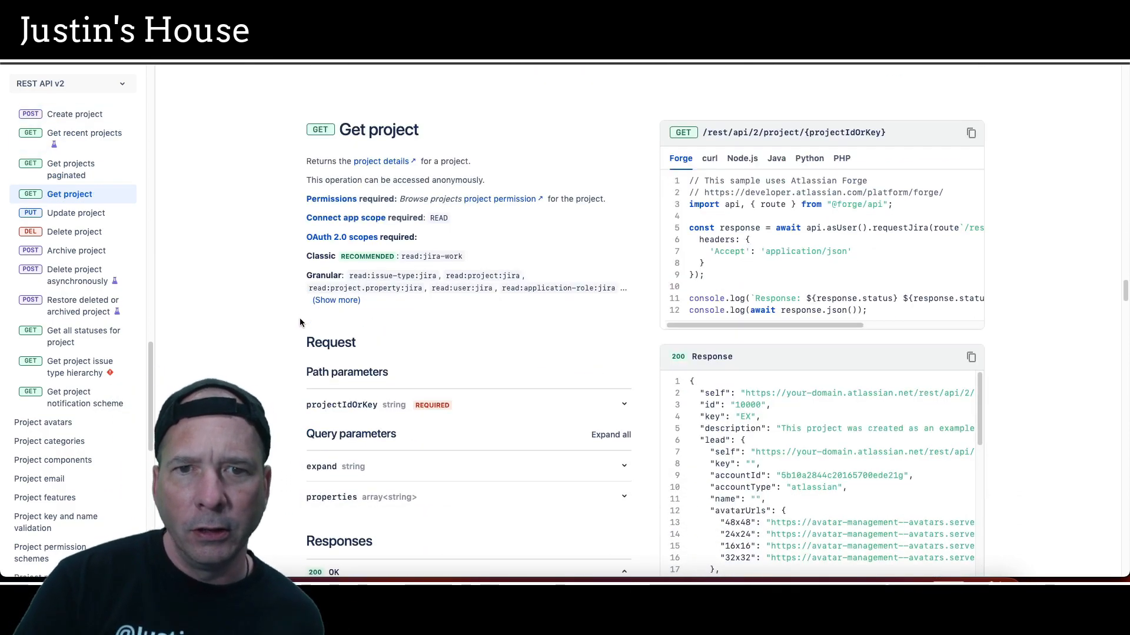
scroll(300, 323, down, 1)
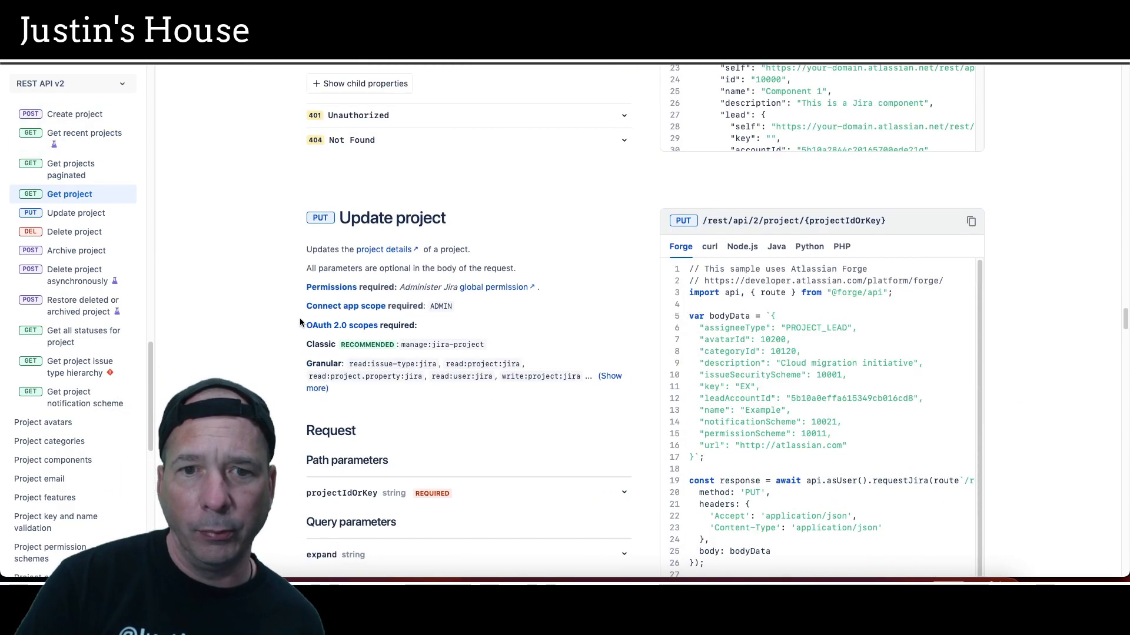
scroll(332, 249, down, 1)
scroll(332, 250, down, 1)
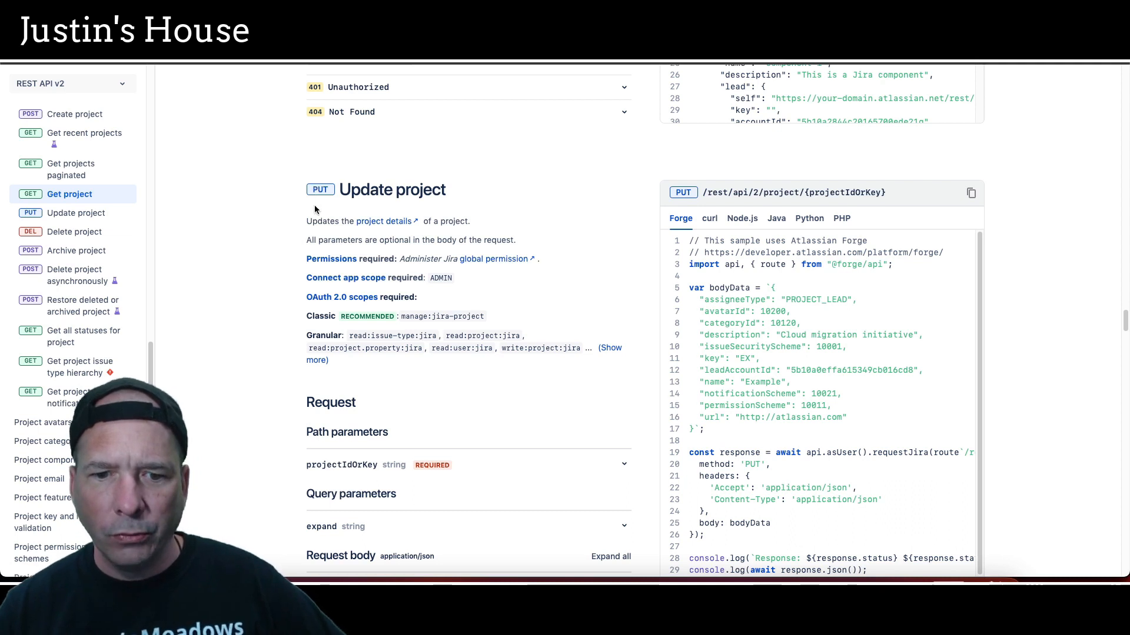
scroll(317, 194, down, 3)
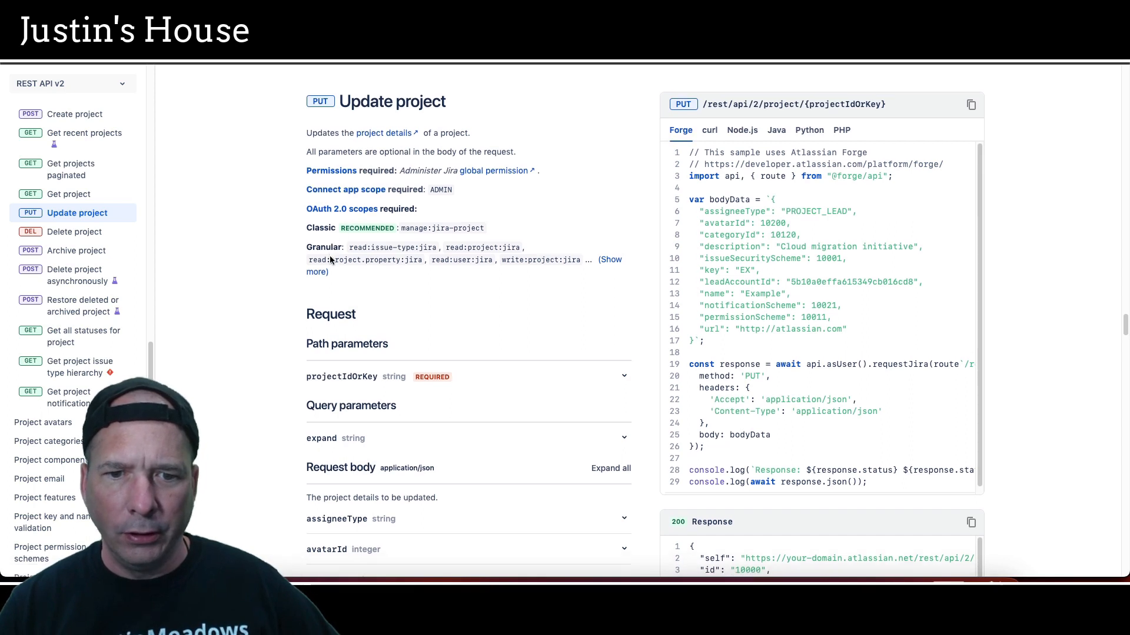
scroll(330, 260, down, 2)
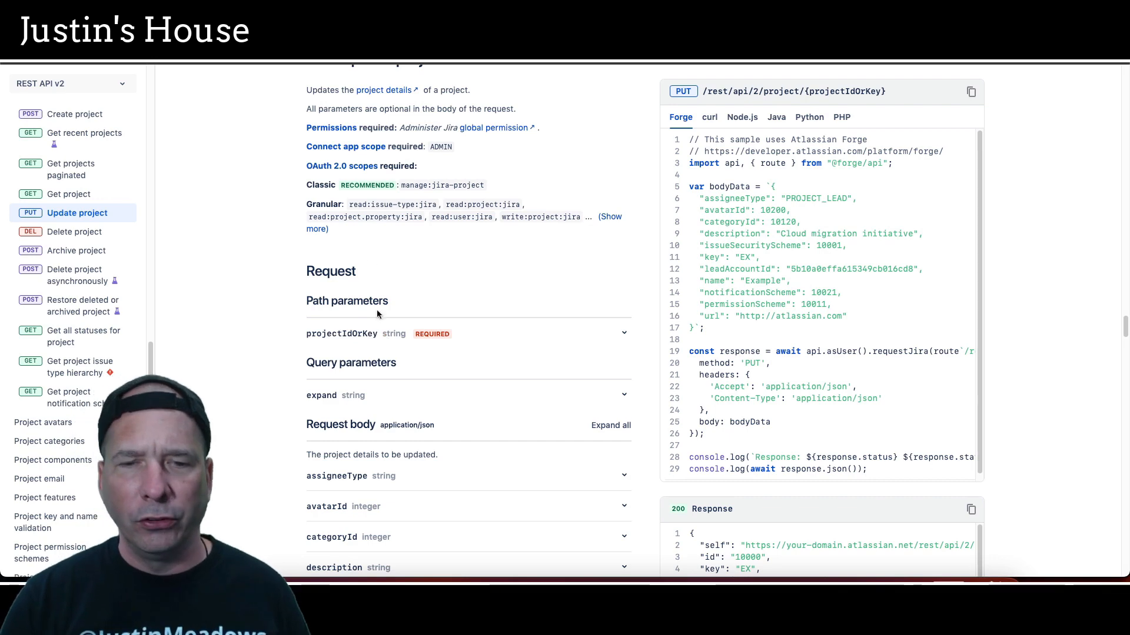
key(ctrl+shift+Tab)
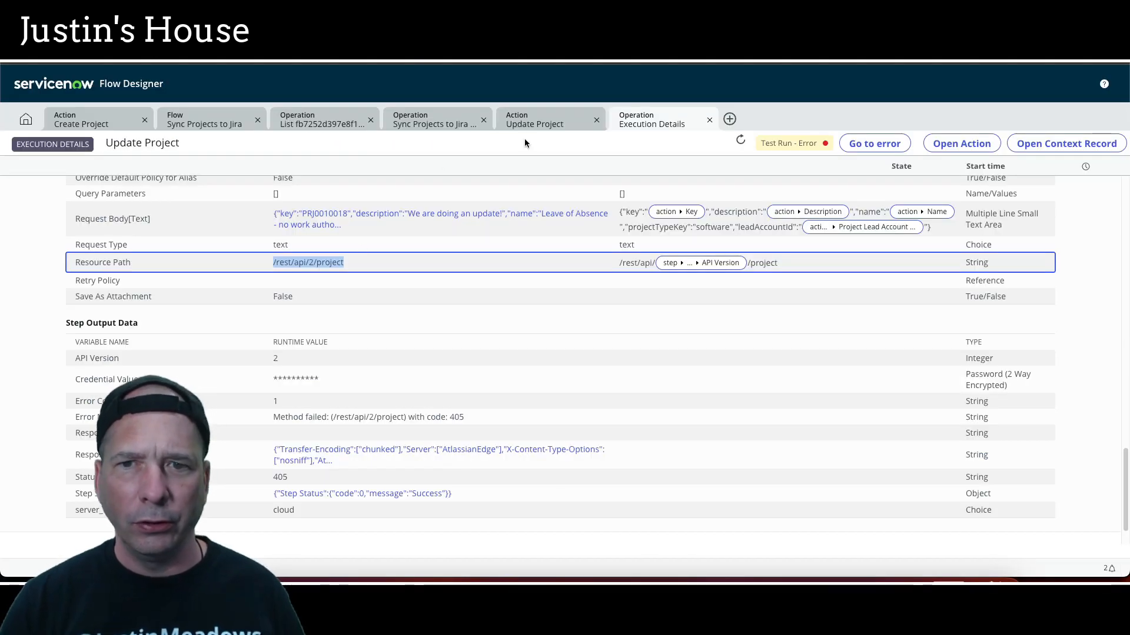
- Return to the Update Project action, close its test dialog and check the Jira reference's key field and {projectIdOrKey} path segment
click(528, 121)
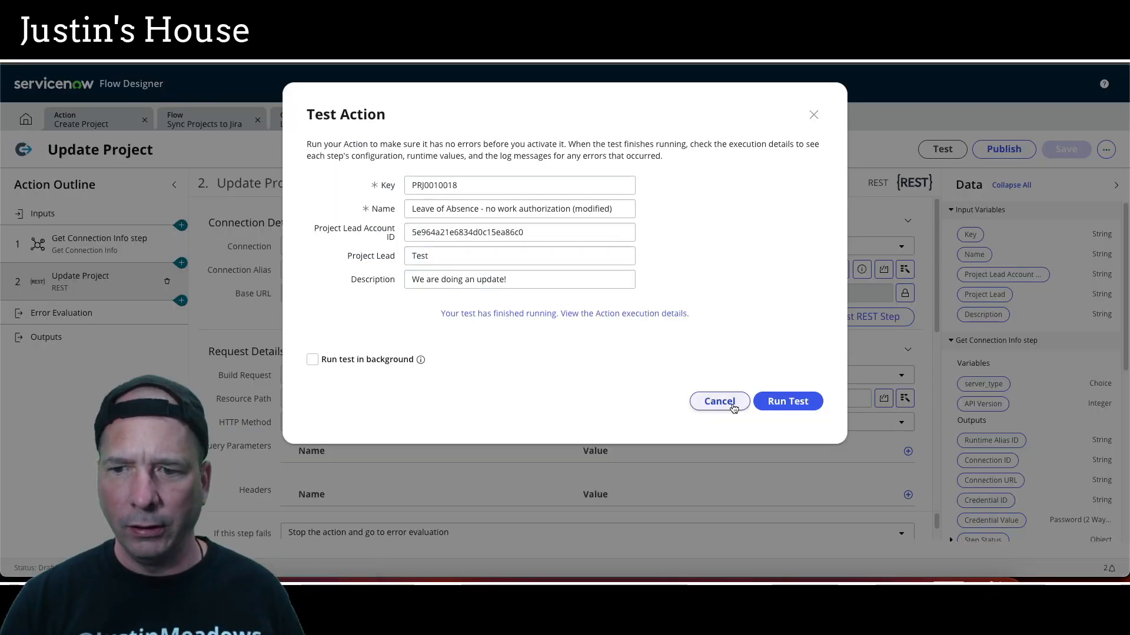
click(719, 401)
key(ctrl+Tab)
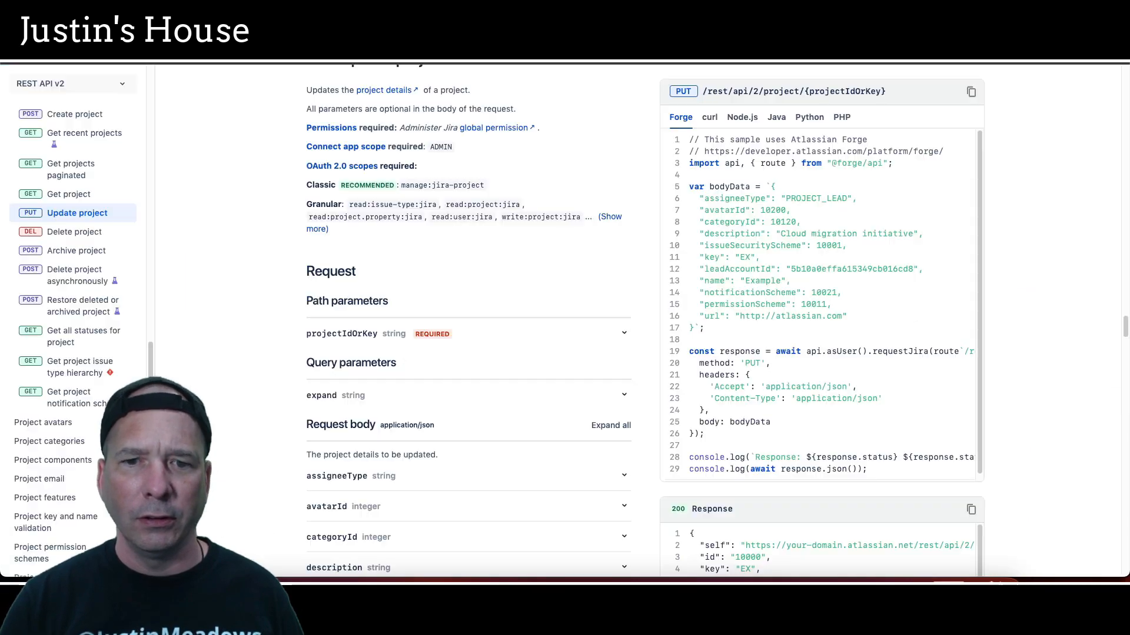
double_click(712, 257)
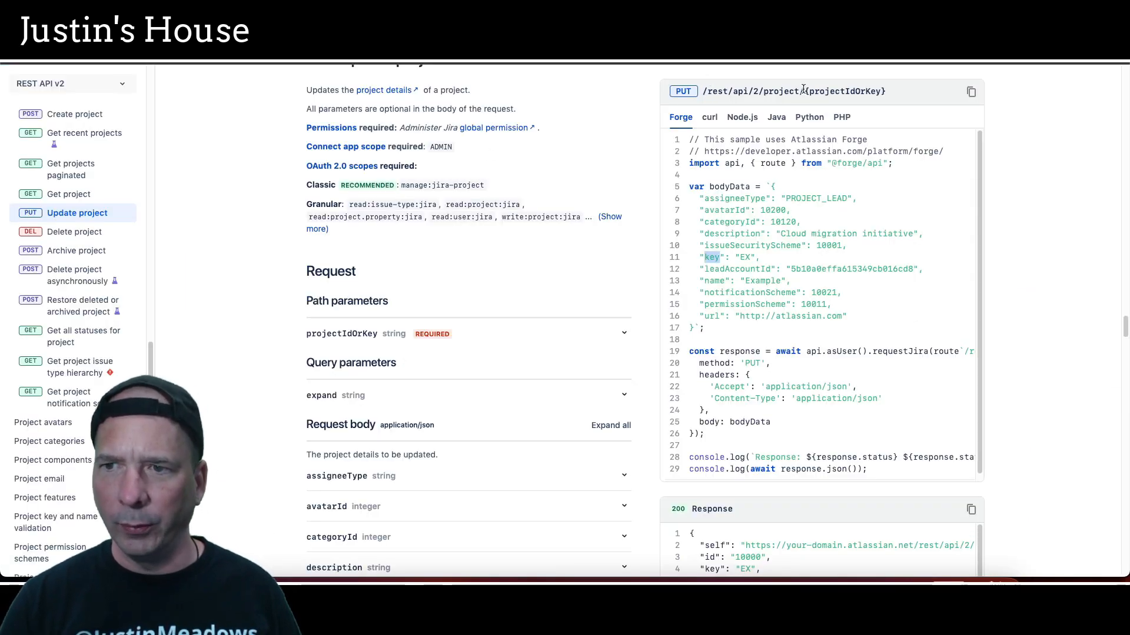
drag(806, 90, 887, 93)
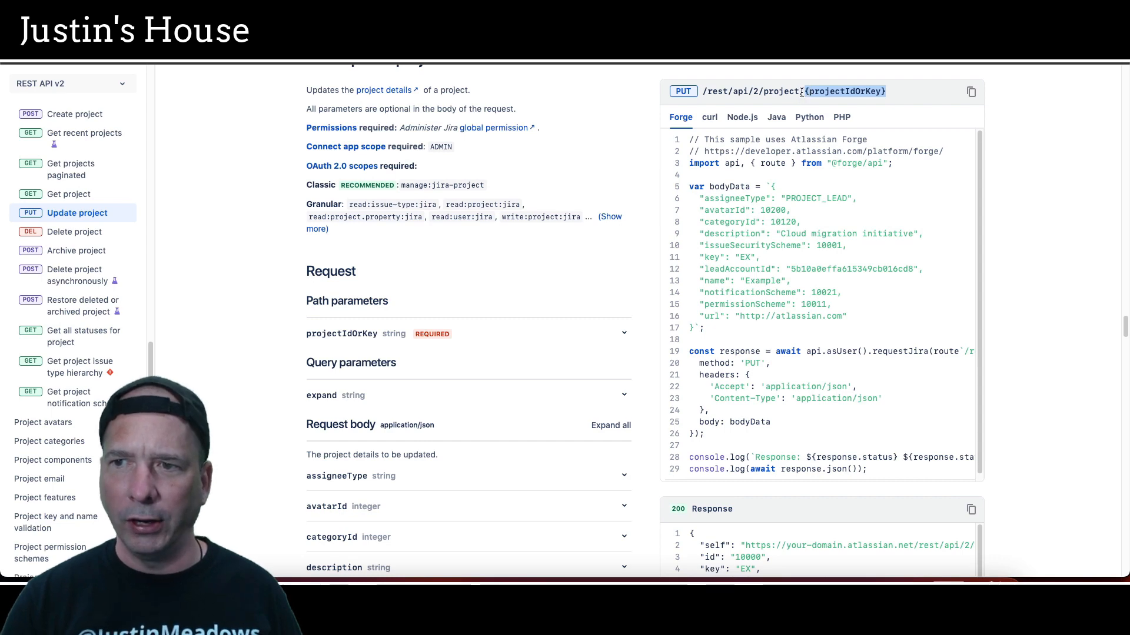
- Extend the Update Project REST step's resource path after /project with a slash and the action's Key input
key(ctrl+Tab)
scroll(381, 312, up, 3)
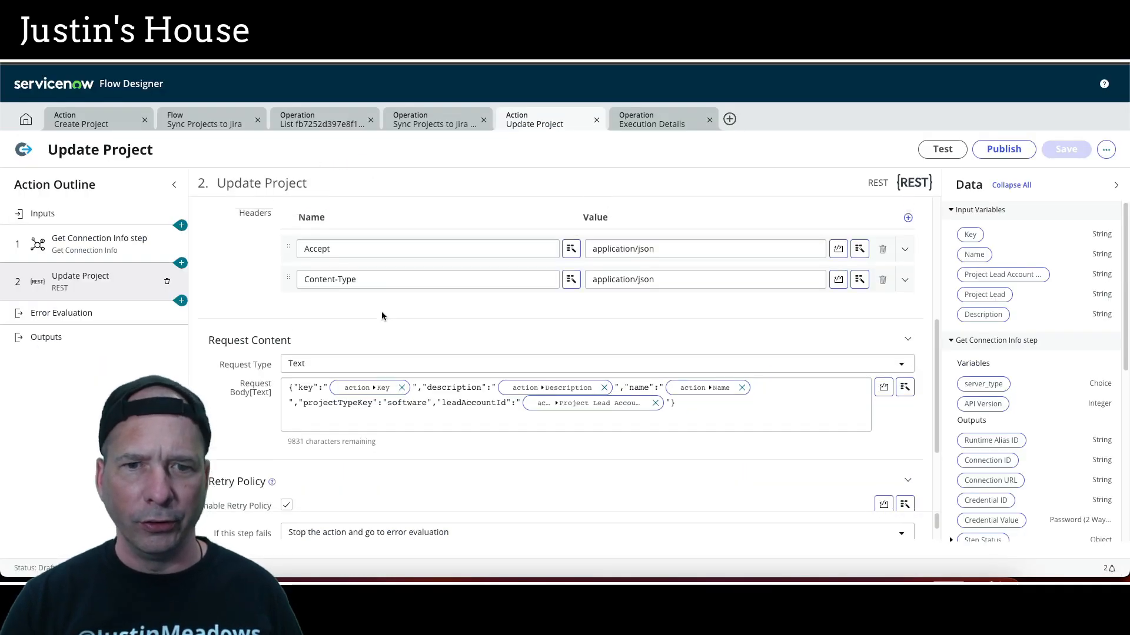
click(473, 329)
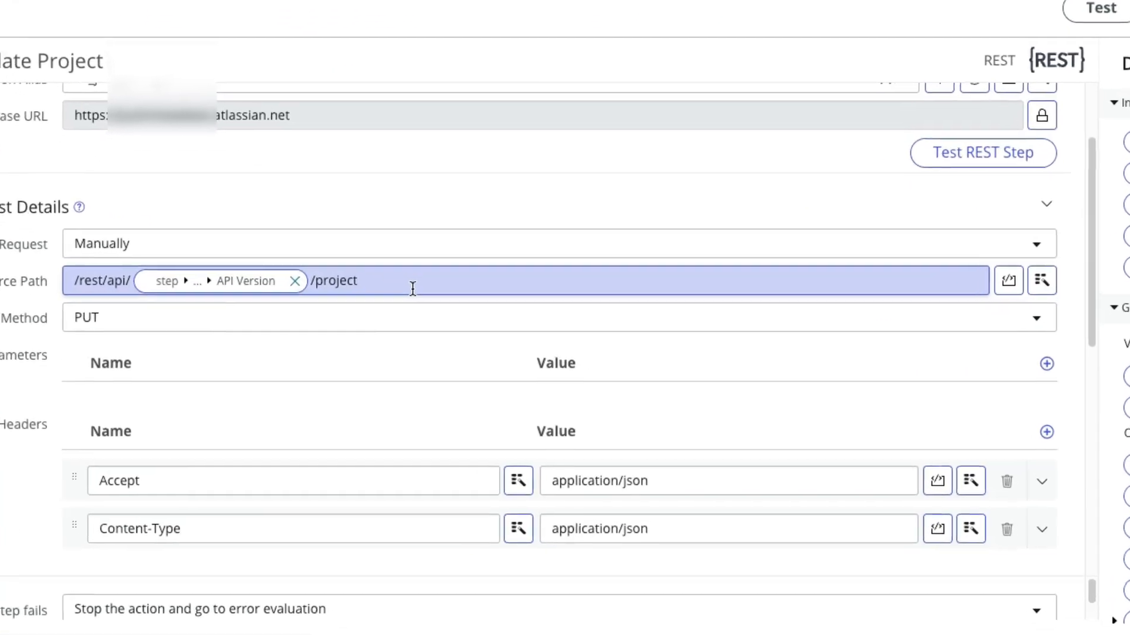
text(/)
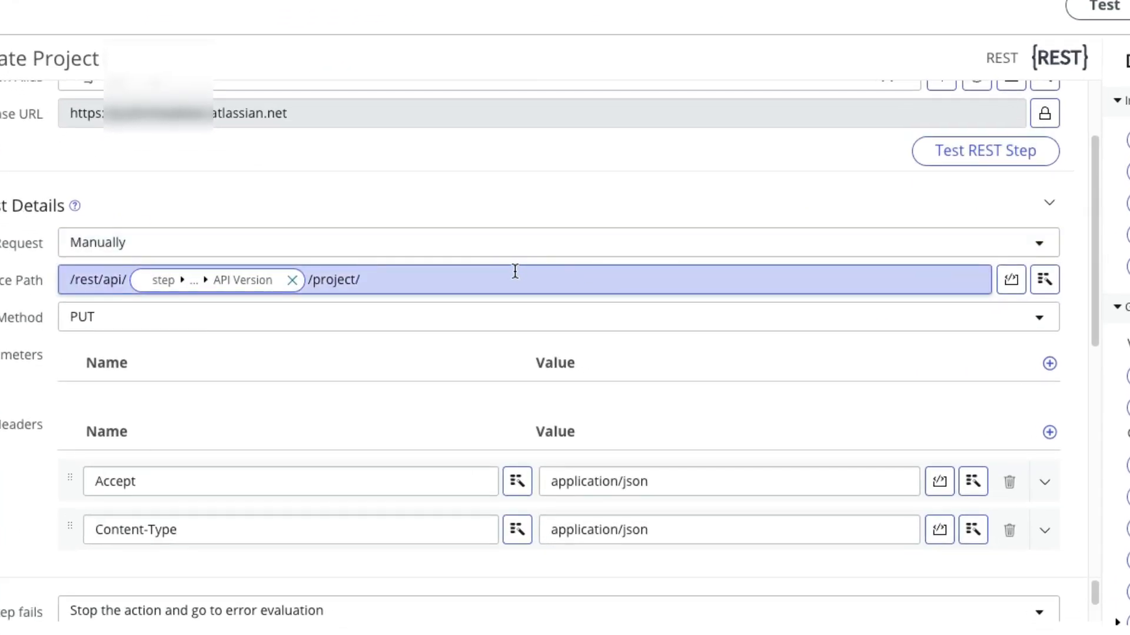
click(1046, 280)
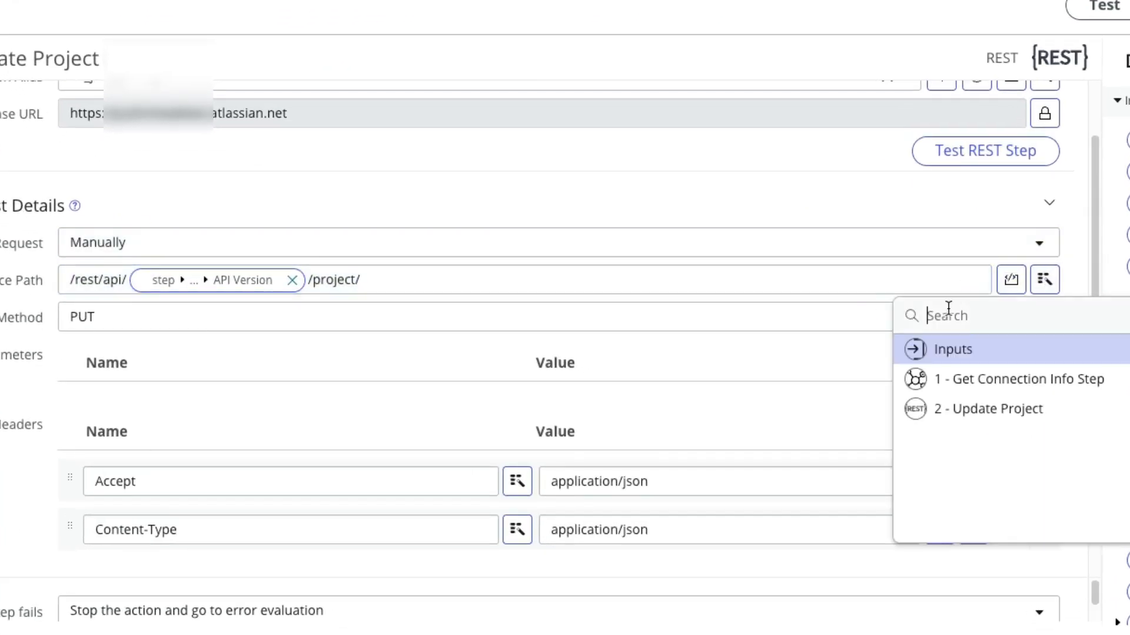
click(994, 355)
click(1117, 352)
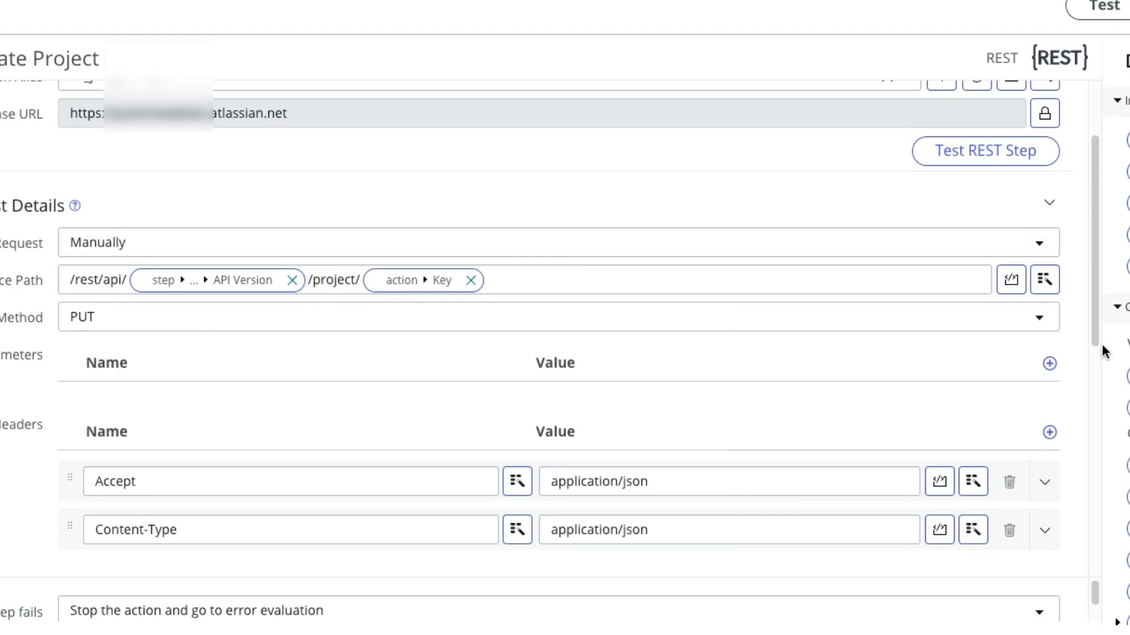
- Recheck the key field in the Jira reference's sample request body, then save the Update Project action
scroll(693, 277, down, 2)
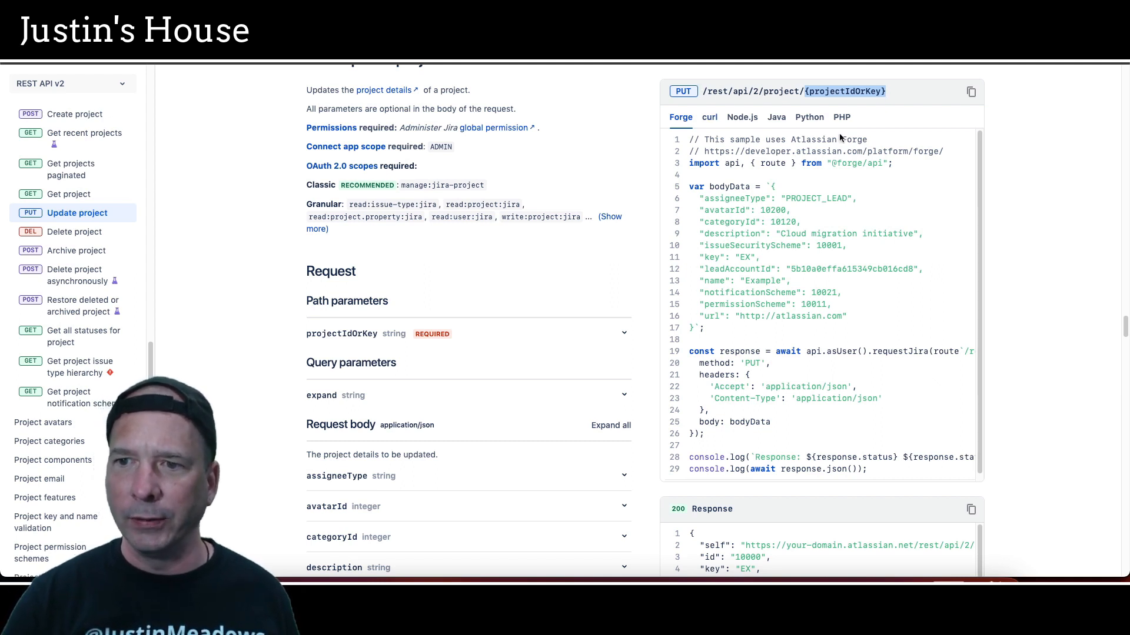
double_click(712, 259)
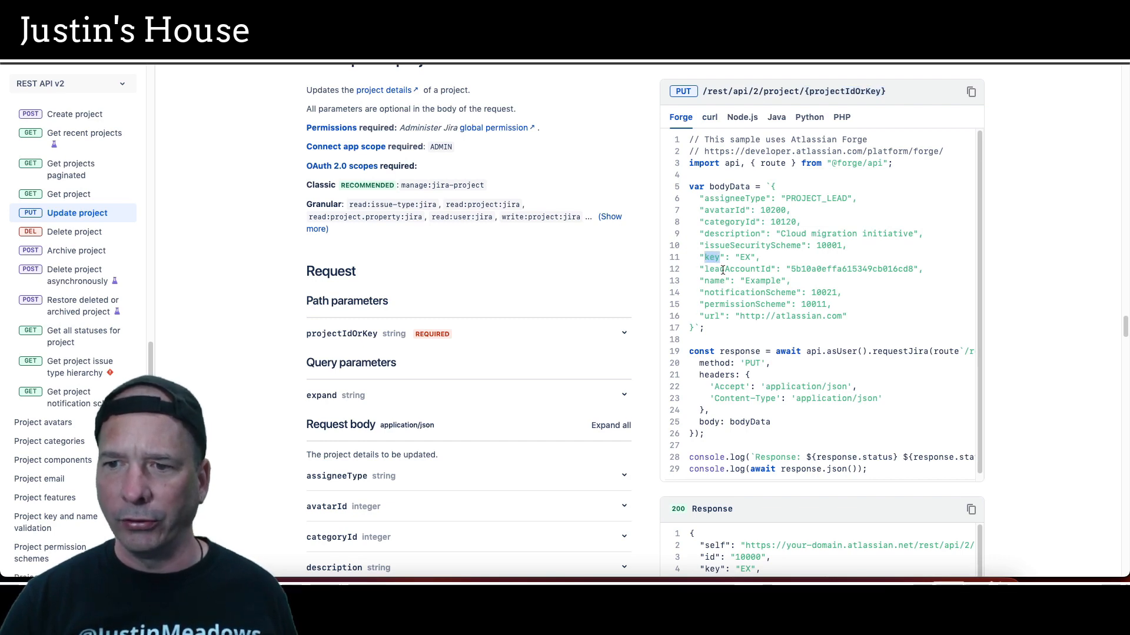
click(518, 24)
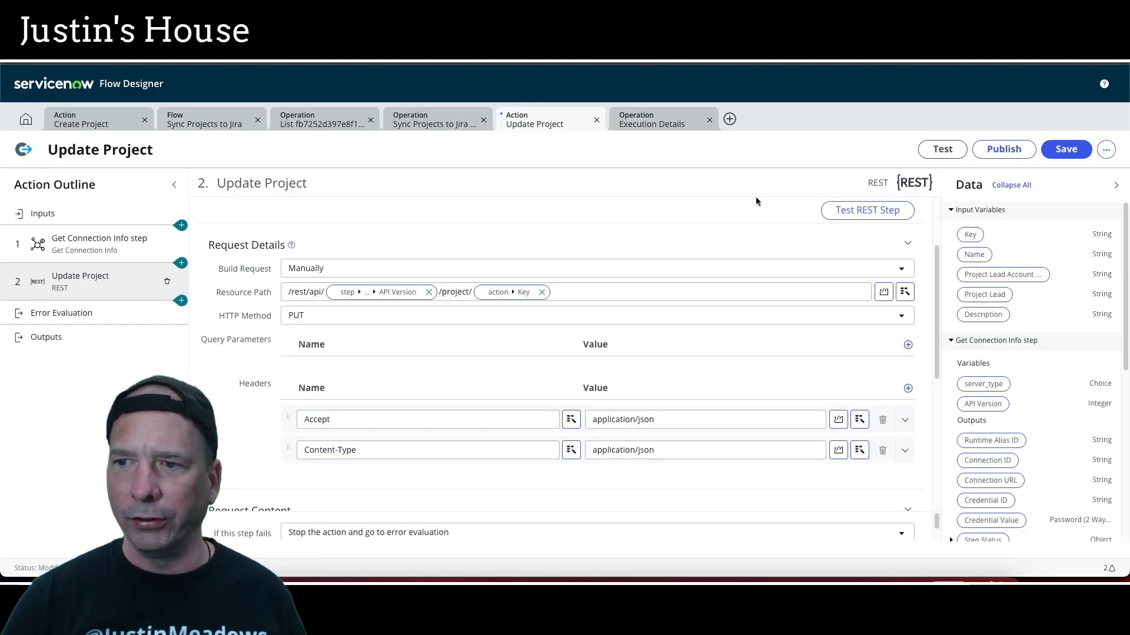
click(1066, 149)
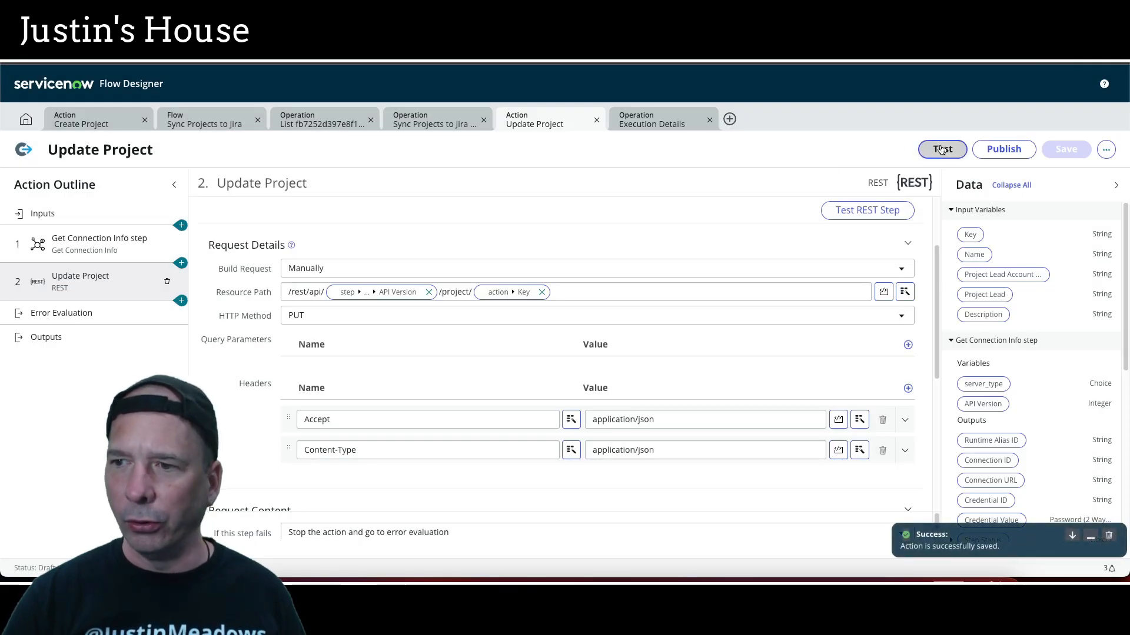
- Start a new action test with the name "New Project Name", the project lead's account ID and project lead "Test"
click(941, 149)
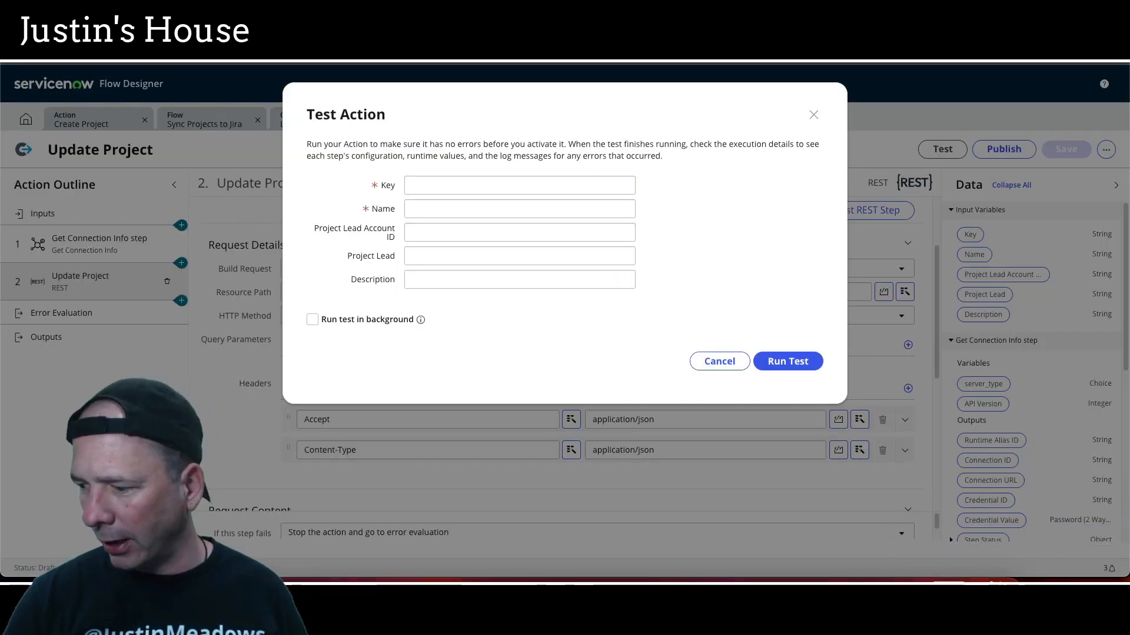
click(458, 185)
text(5e964a21e6834d0c15ea86c0)
click(447, 209)
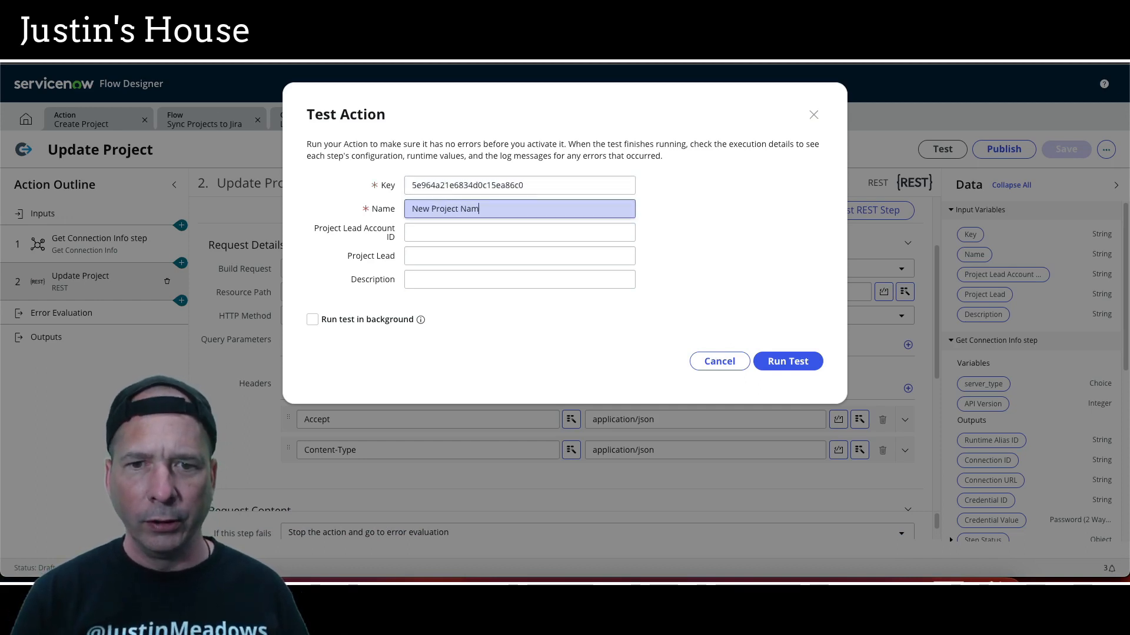
key(Tab)
drag(523, 187, 395, 182)
key(ctrl+c)
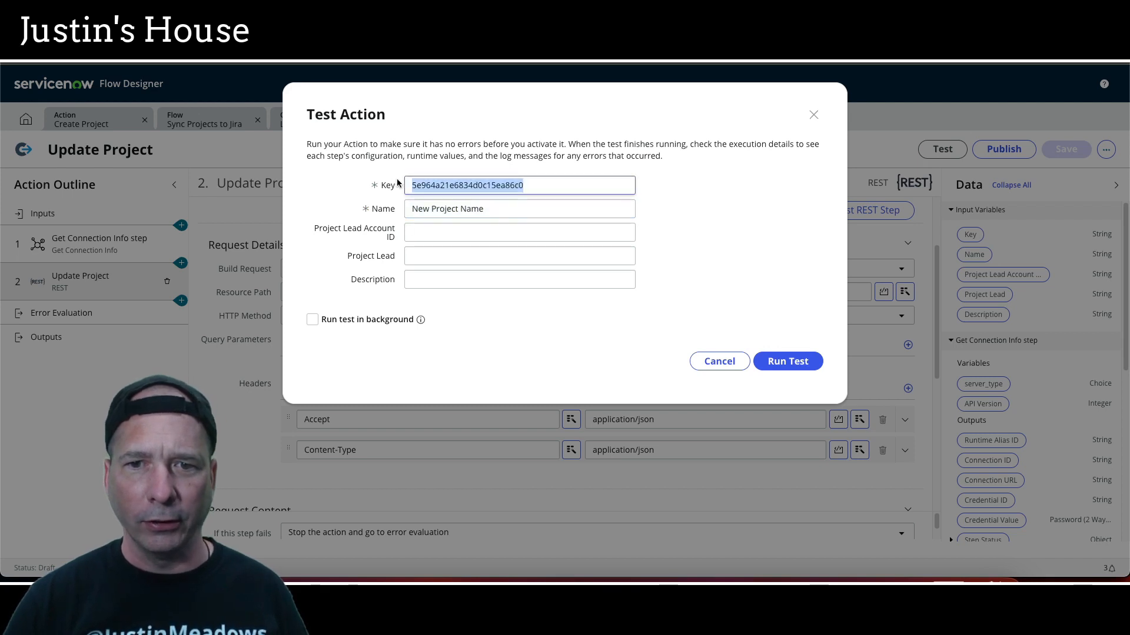
click(424, 238)
key(ctrl+v)
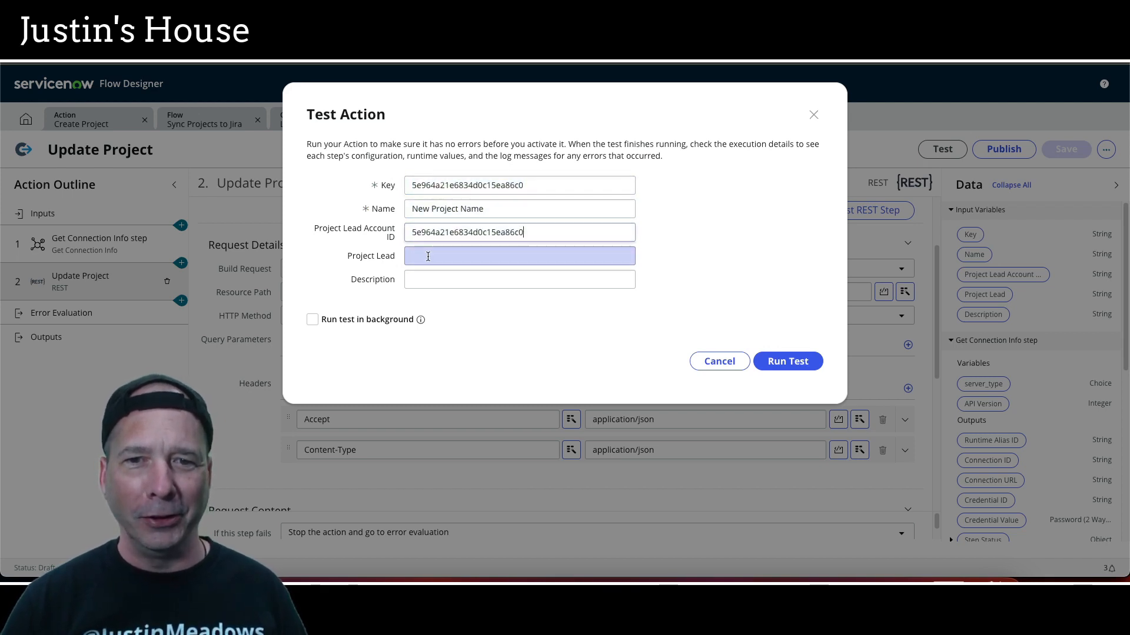
click(427, 257)
text(Test)
key(Tab)
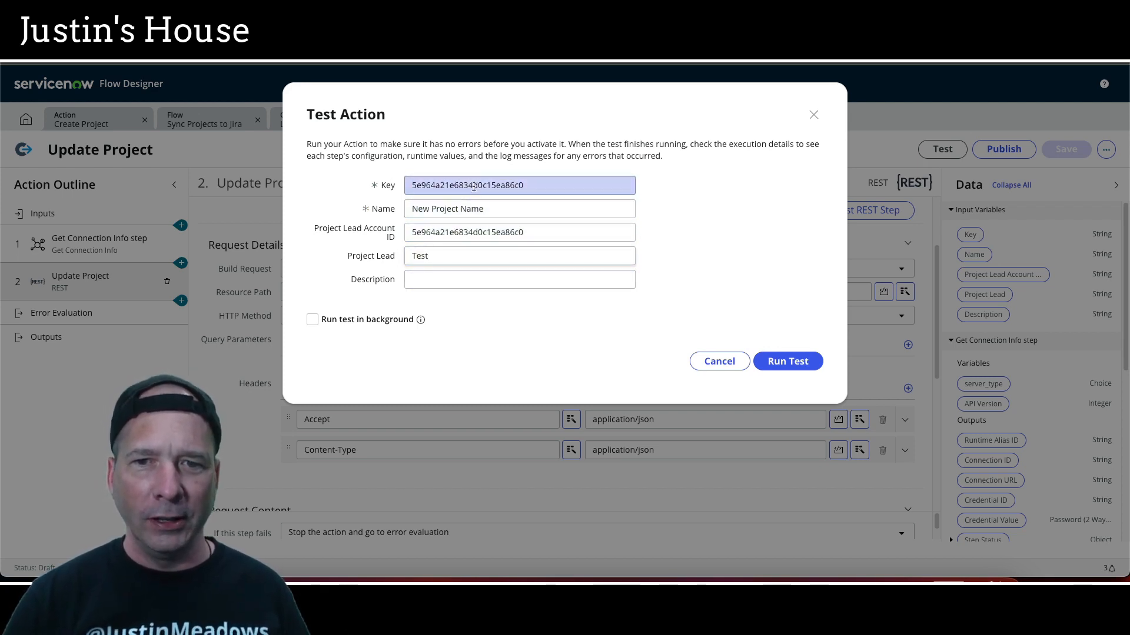
- Set the test's key to PRJ0010018 and its description to "Updating a project.", and run the test
drag(523, 186, 395, 177)
text(PRJ0010018)
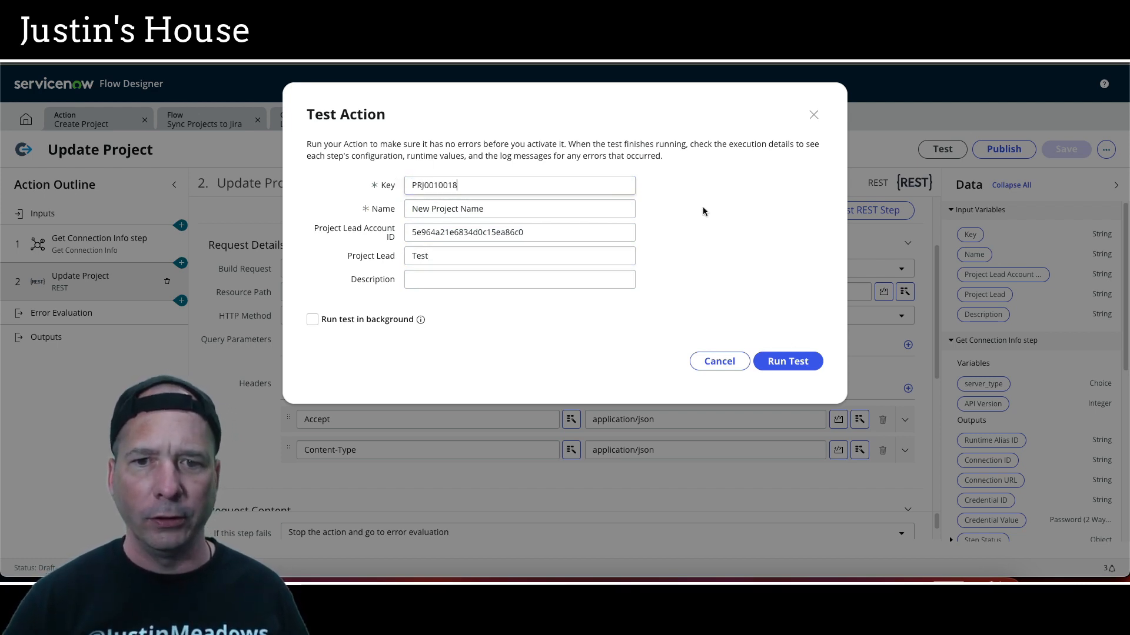
click(479, 284)
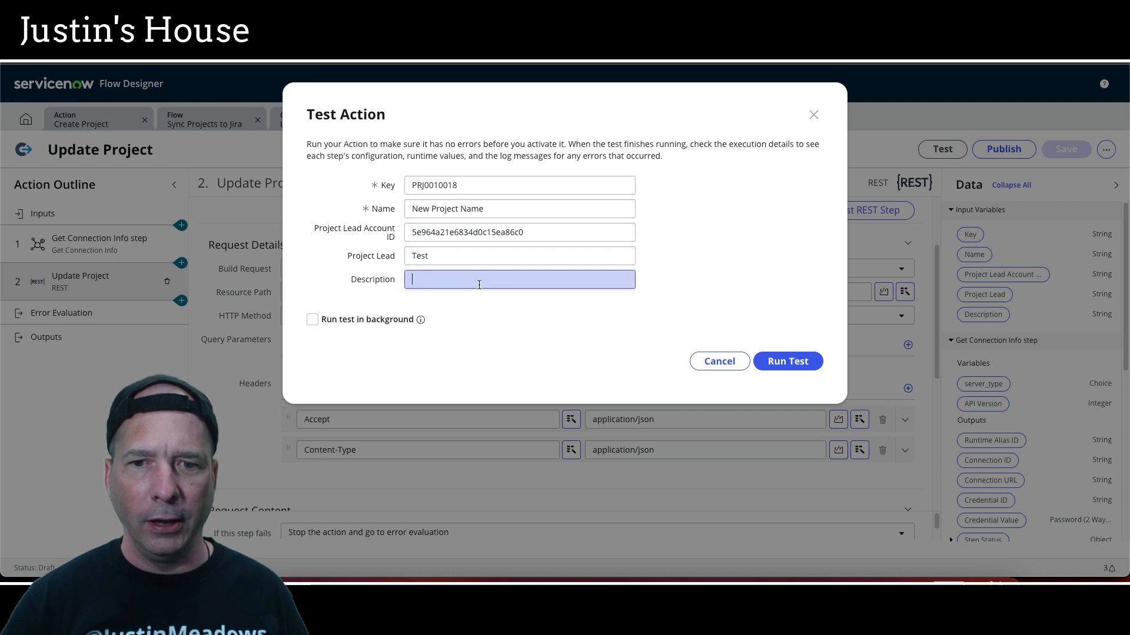
text(Updating a project.)
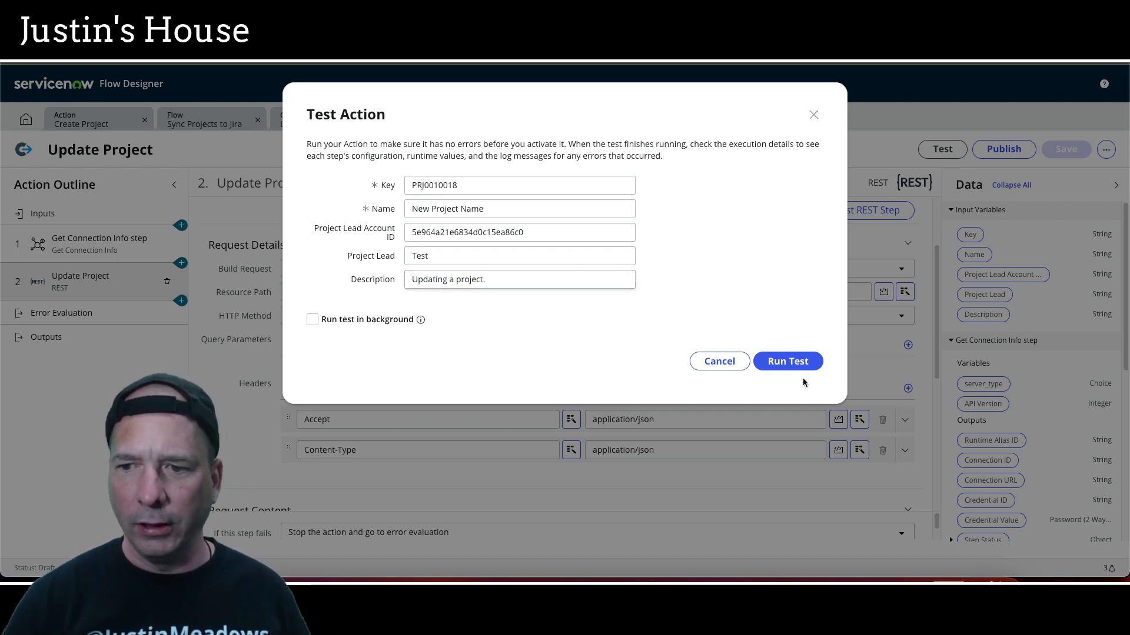
click(795, 362)
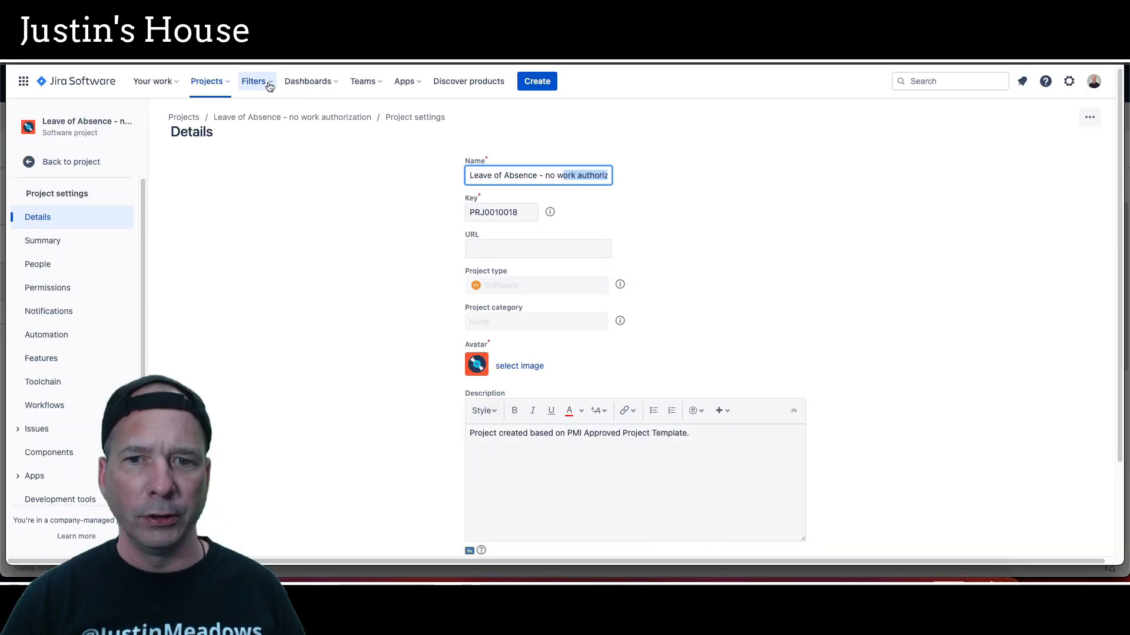
- Check the name and description in the project's Jira settings, then switch back to the Flow Designer browser profile
click(41, 238)
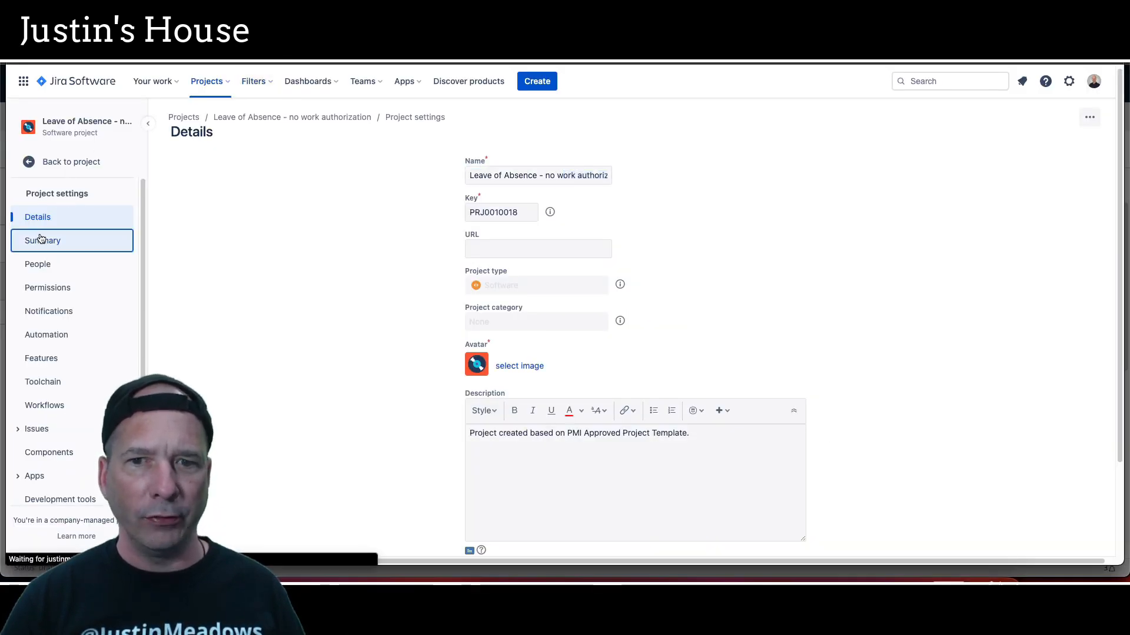
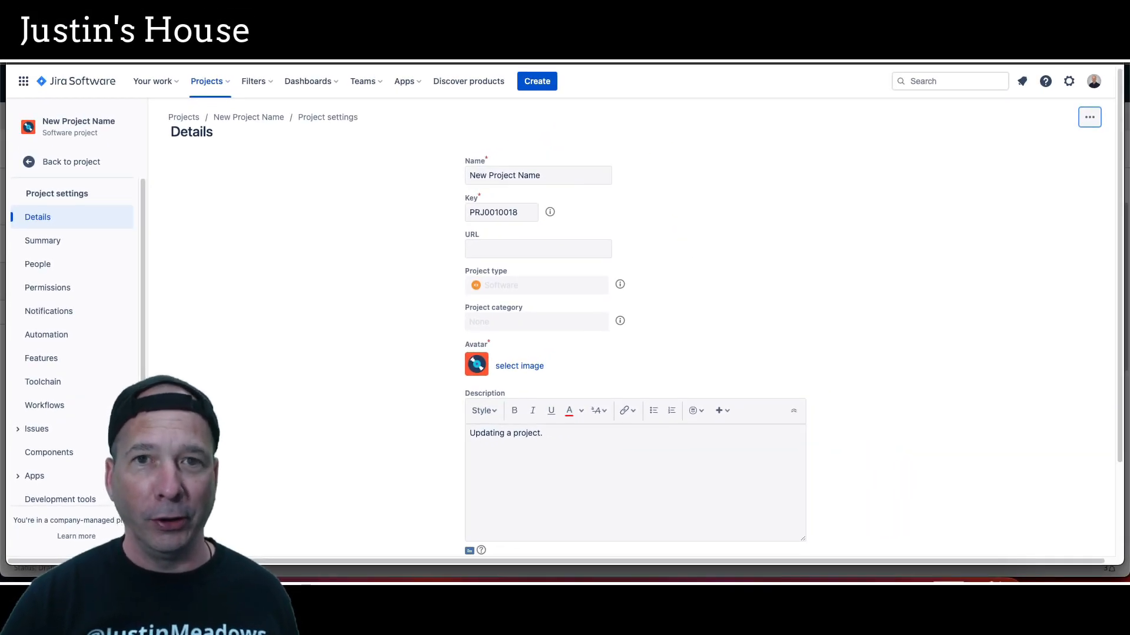
click(250, 54)
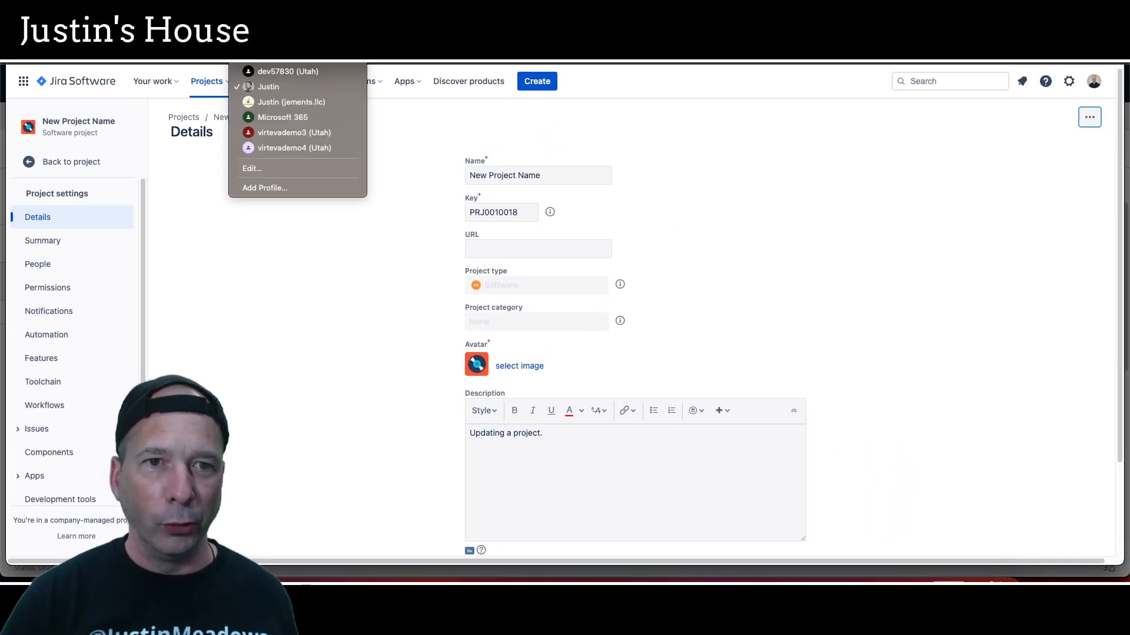
click(269, 73)
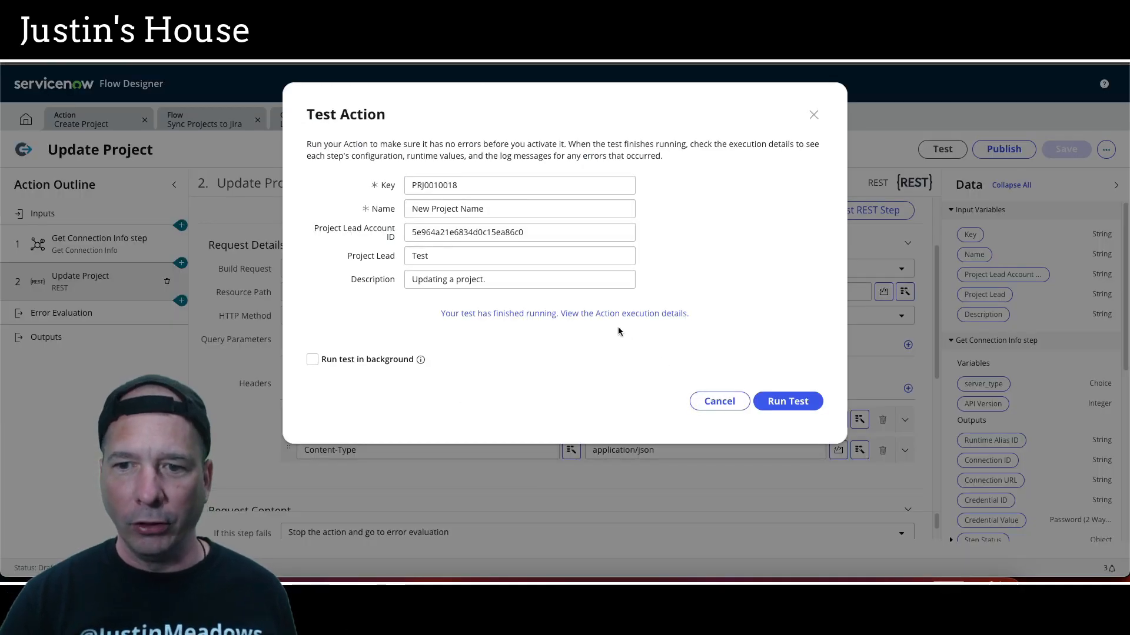
- Open the test's execution details, expand the steps and examine the REST step's resource path, output data and response body
click(605, 319)
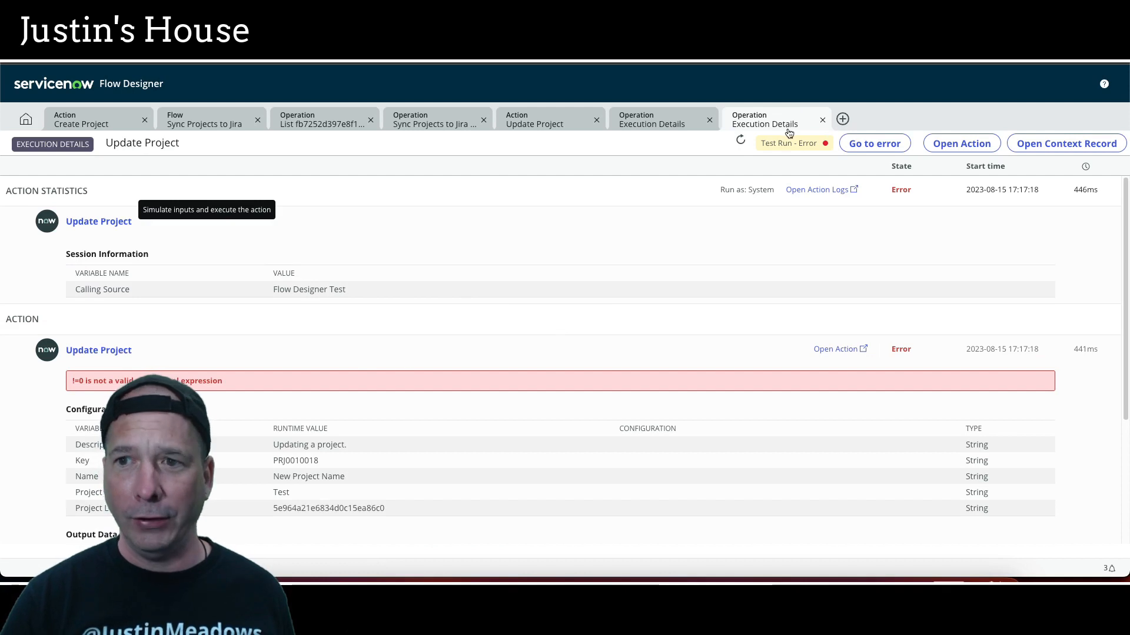
scroll(719, 252, down, 3)
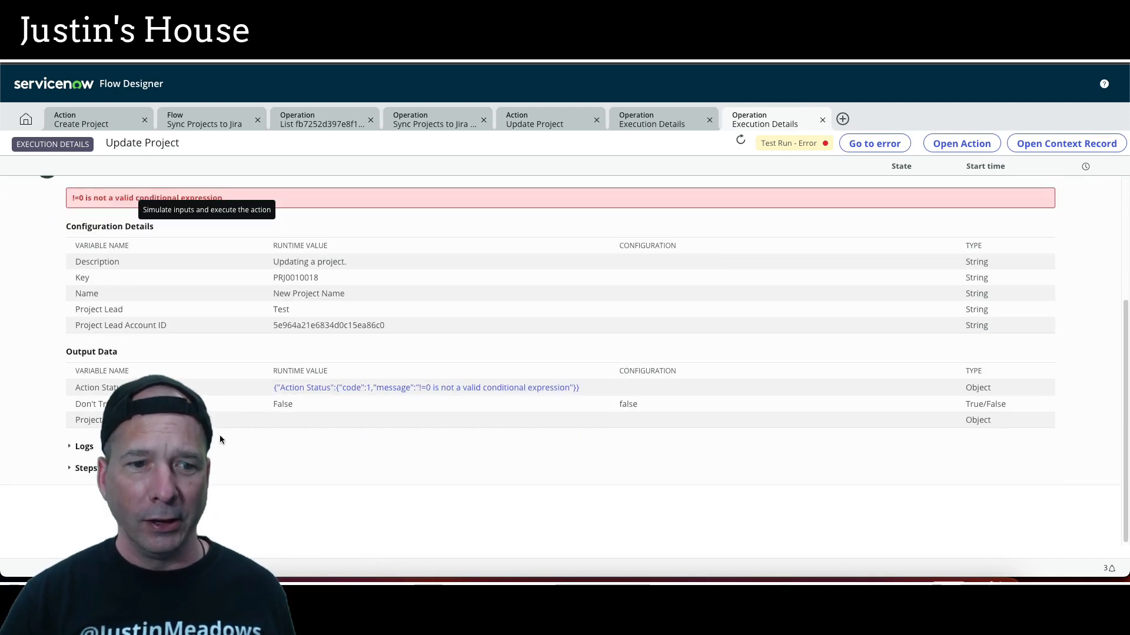
click(69, 469)
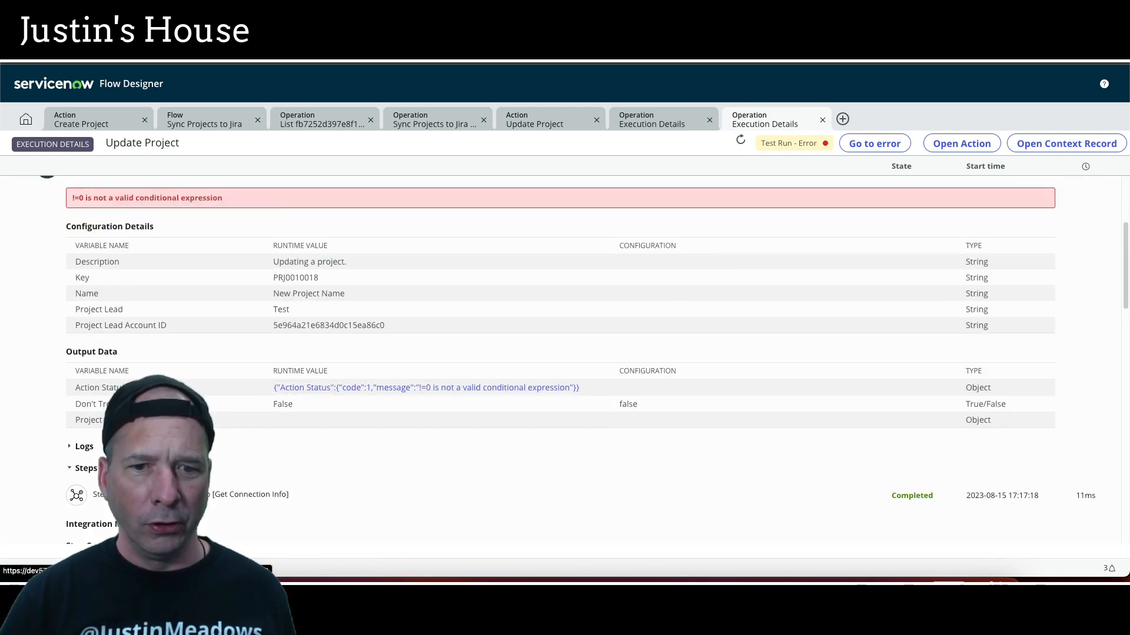
scroll(71, 471, down, 1)
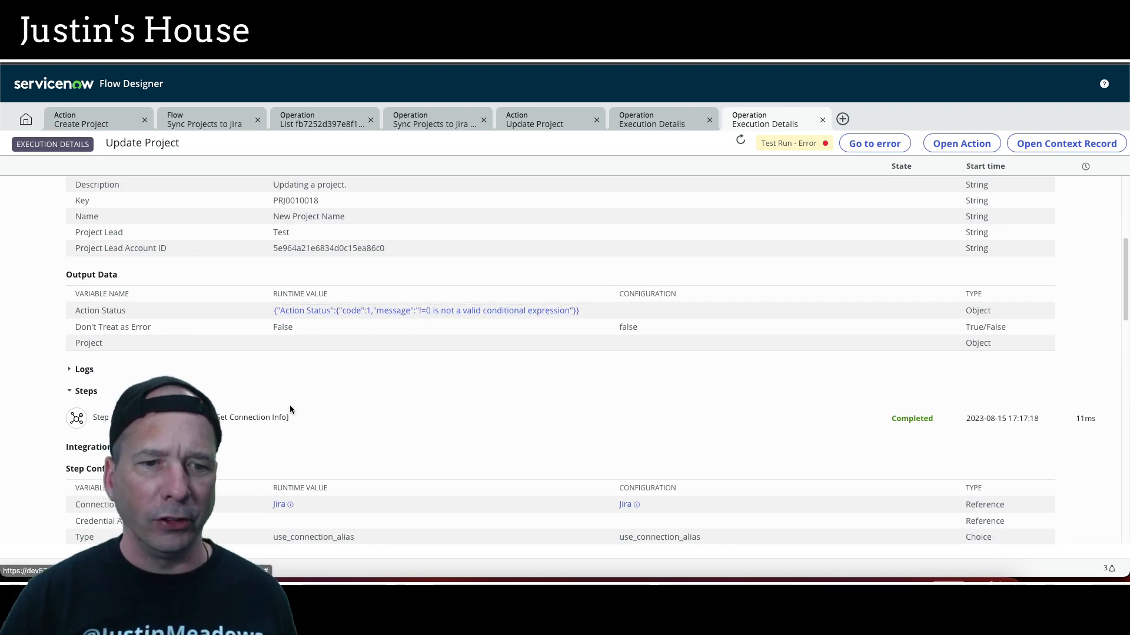
scroll(313, 405, down, 5)
scroll(327, 371, down, 6)
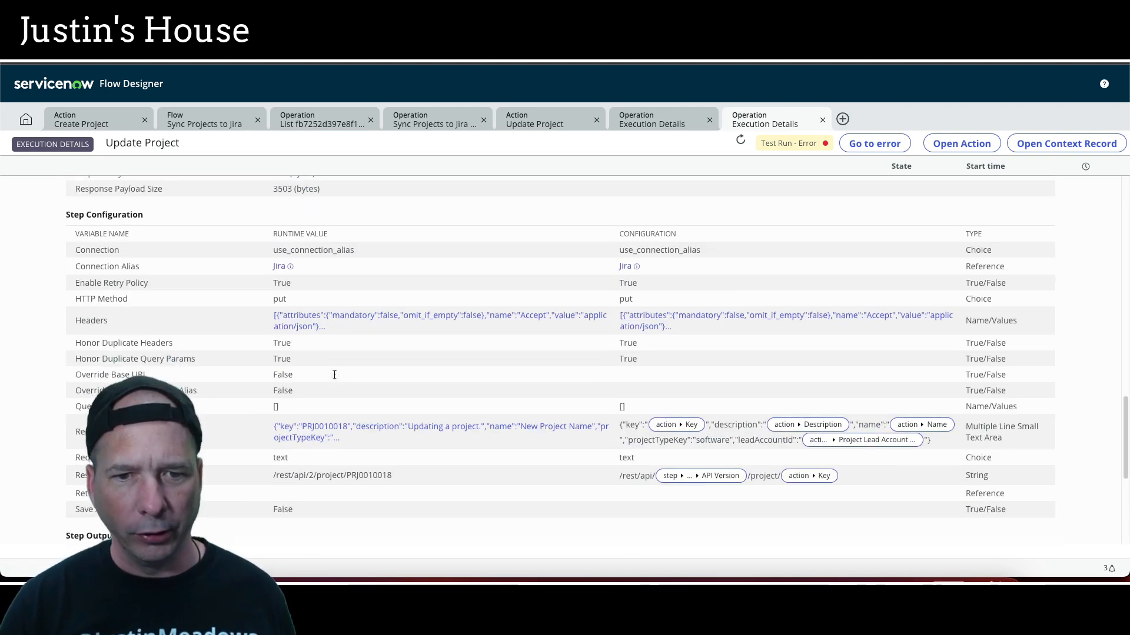
scroll(333, 376, down, 4)
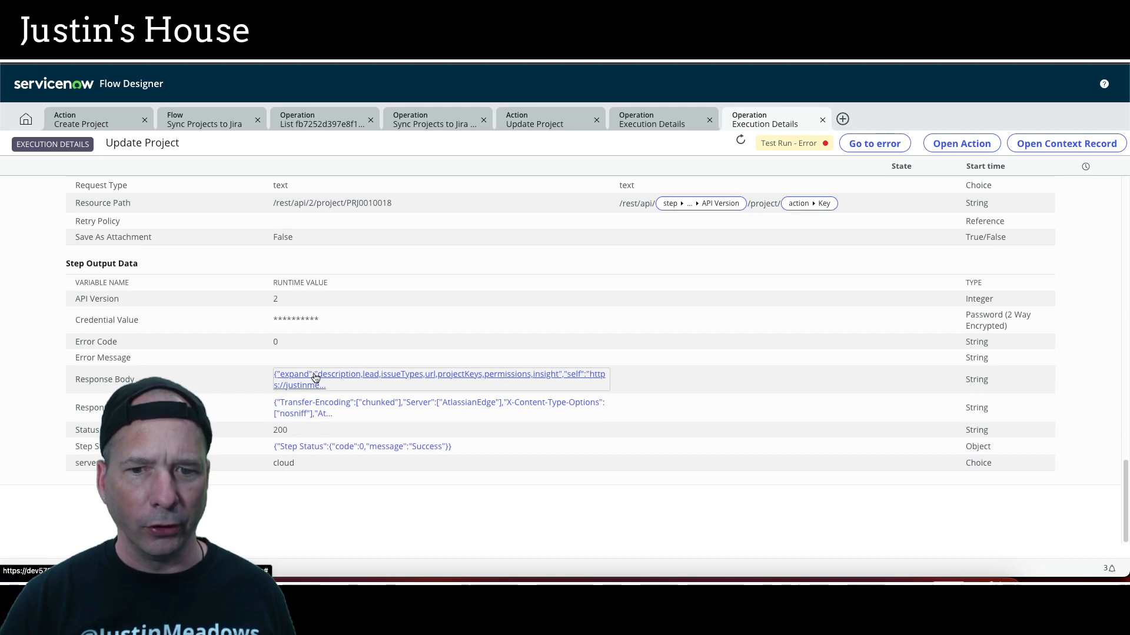
click(316, 377)
click(935, 370)
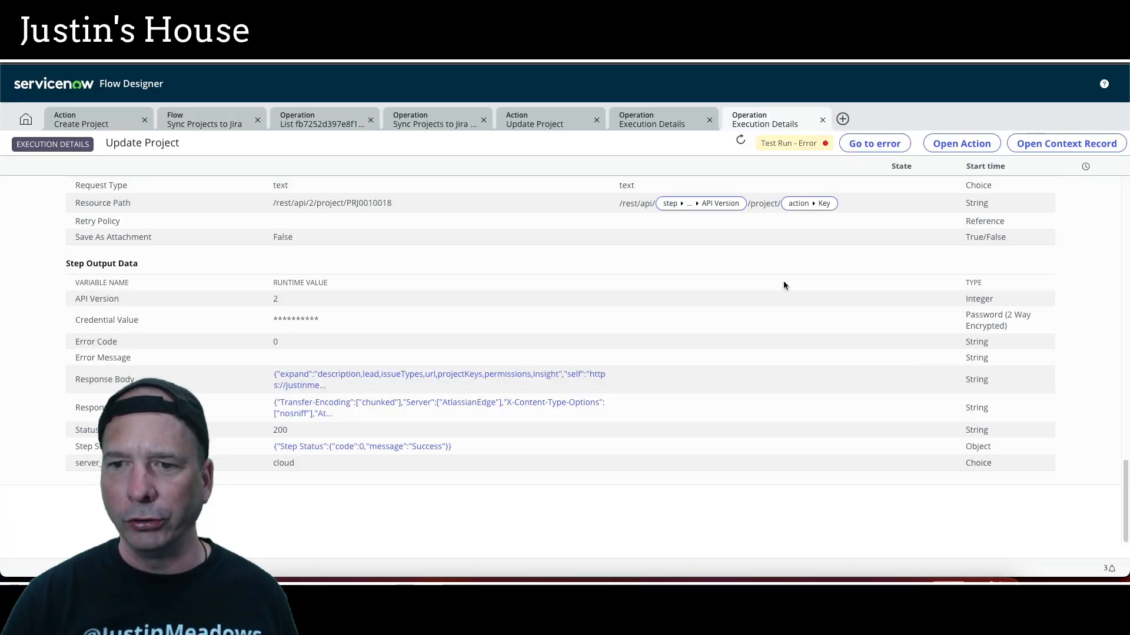
- Close both Update Project execution details and dismiss the action's test dialog
click(822, 121)
click(709, 120)
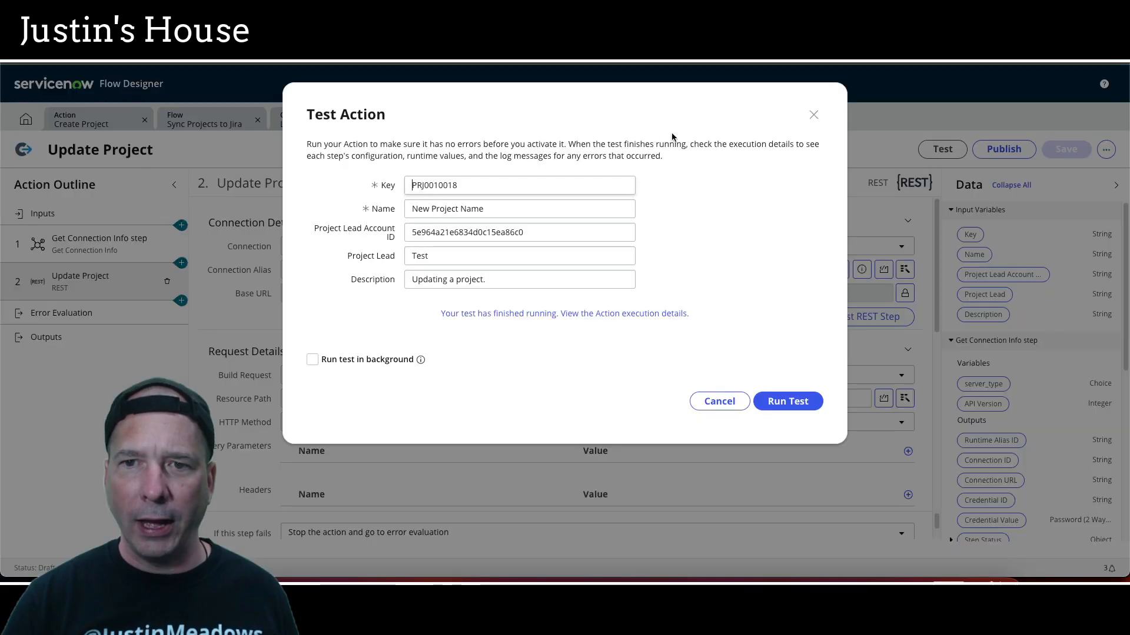
click(719, 401)
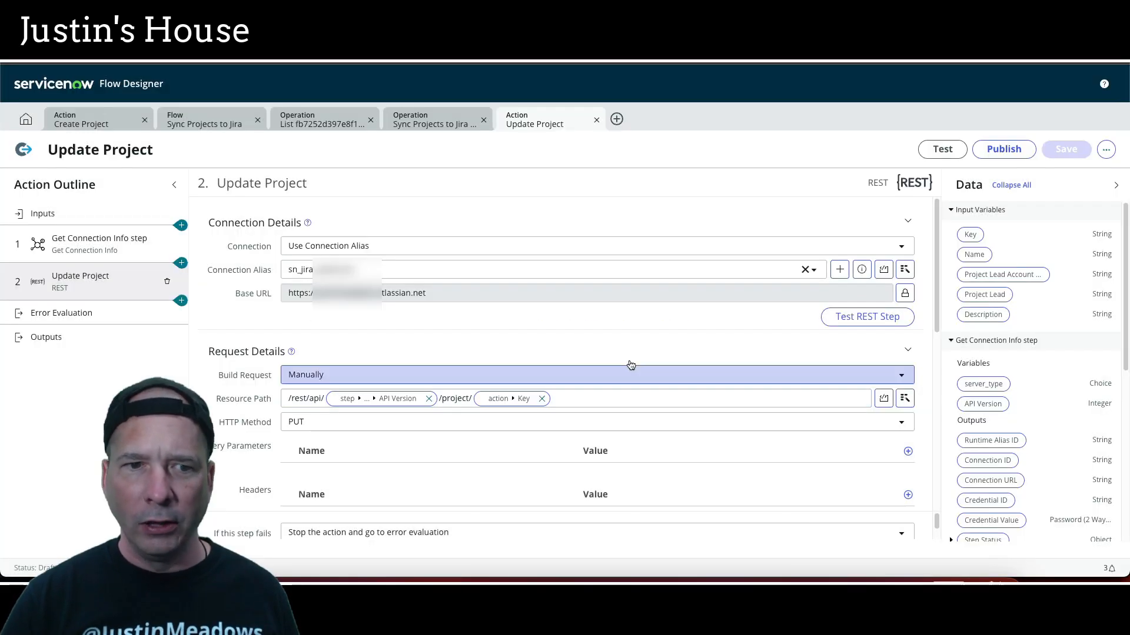
- Delete all the error conditions from the Update Project action's error evaluation
click(64, 334)
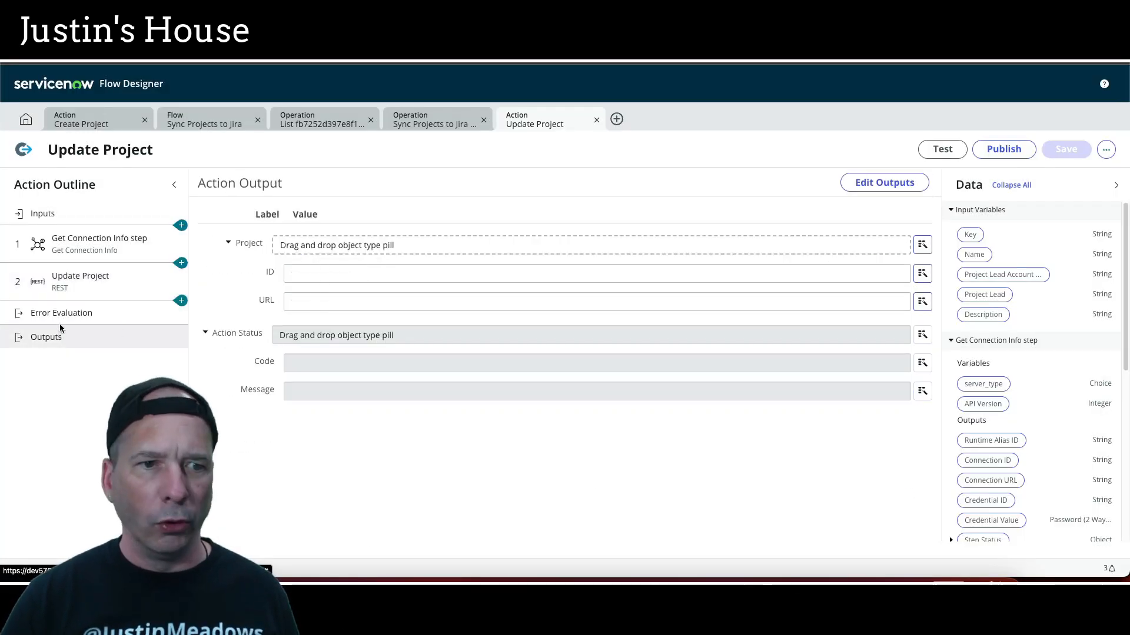
click(63, 315)
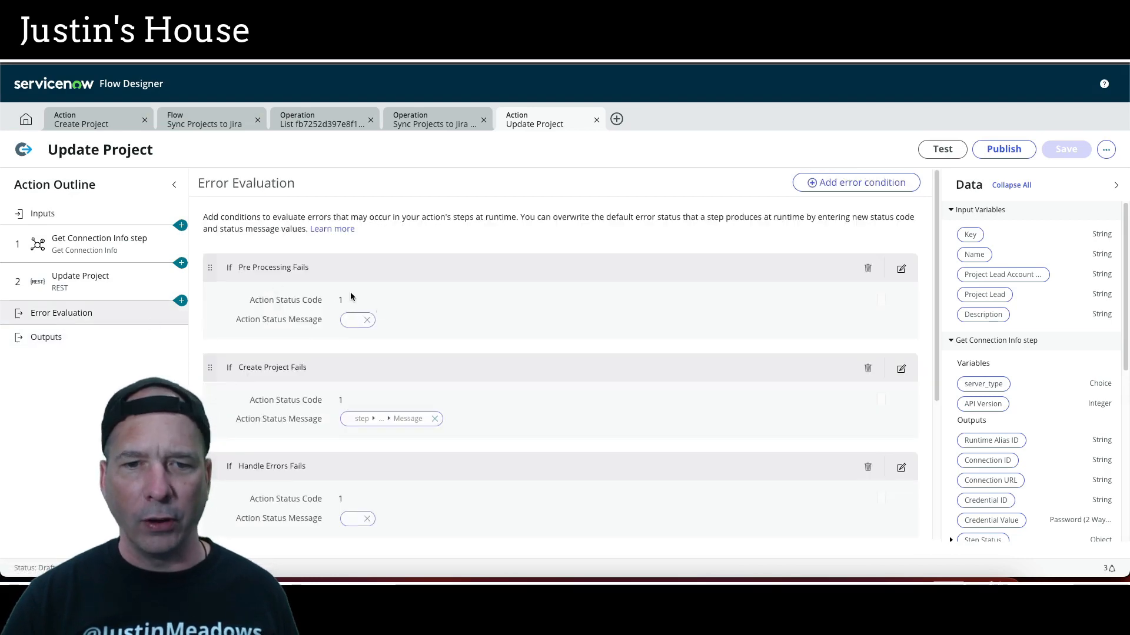
click(866, 269)
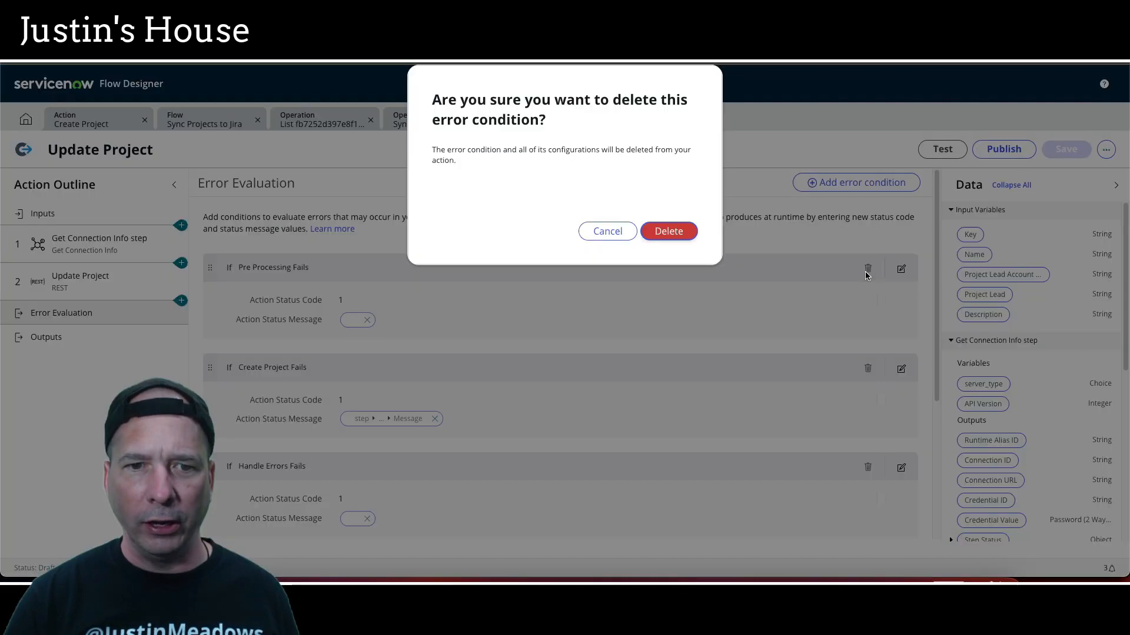
click(669, 231)
click(867, 270)
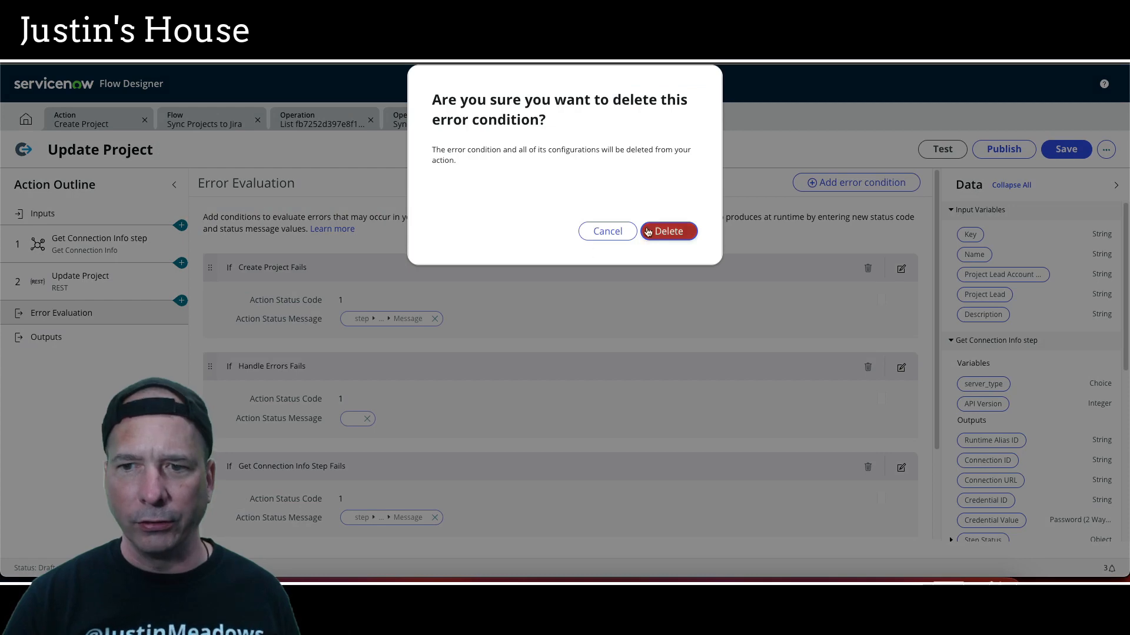
click(669, 232)
click(867, 268)
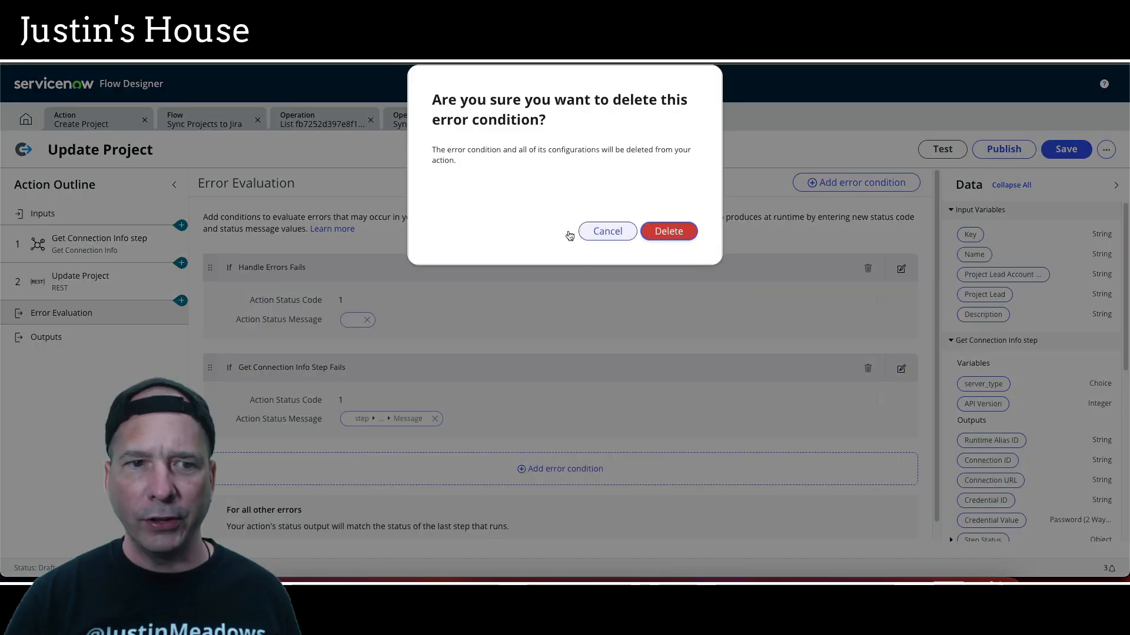
click(669, 231)
click(881, 269)
click(669, 232)
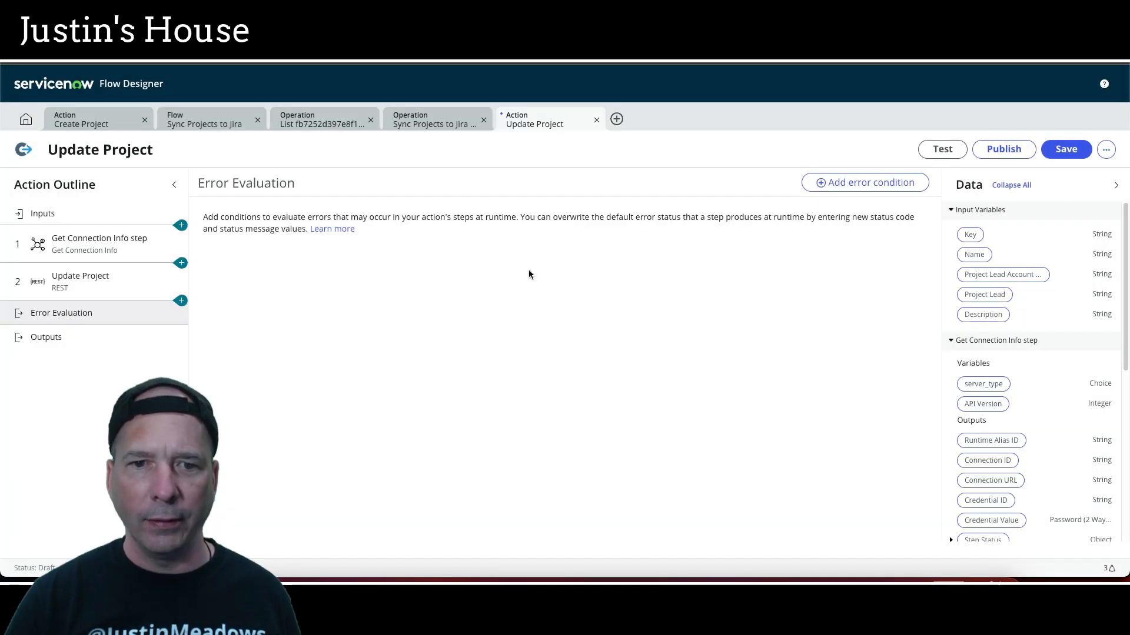
- Review the Update Project and Get Connection Info steps, and save the action
click(112, 291)
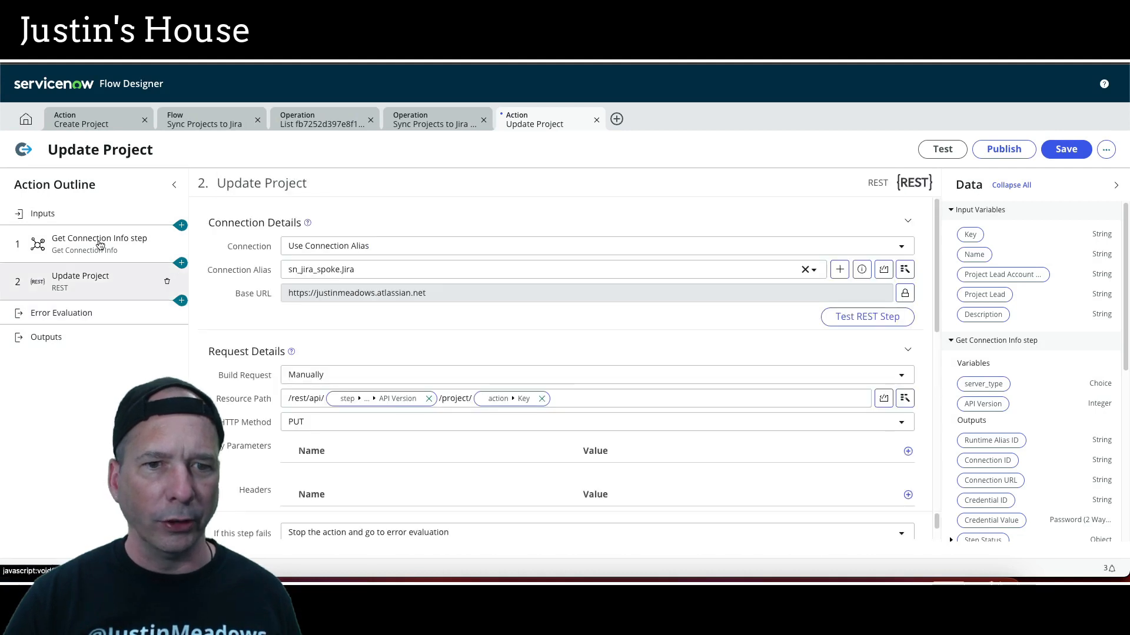
click(97, 240)
click(1066, 148)
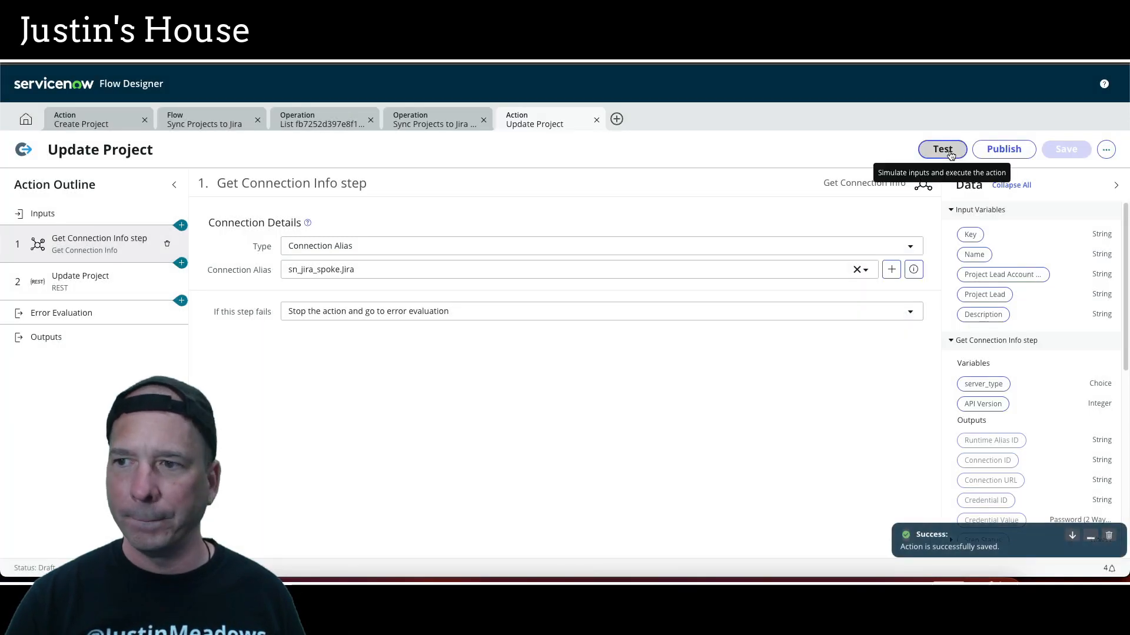
- Start a test of the action with the project lead's account ID, key PRJ0010018 and name "It worked project name!"
click(933, 150)
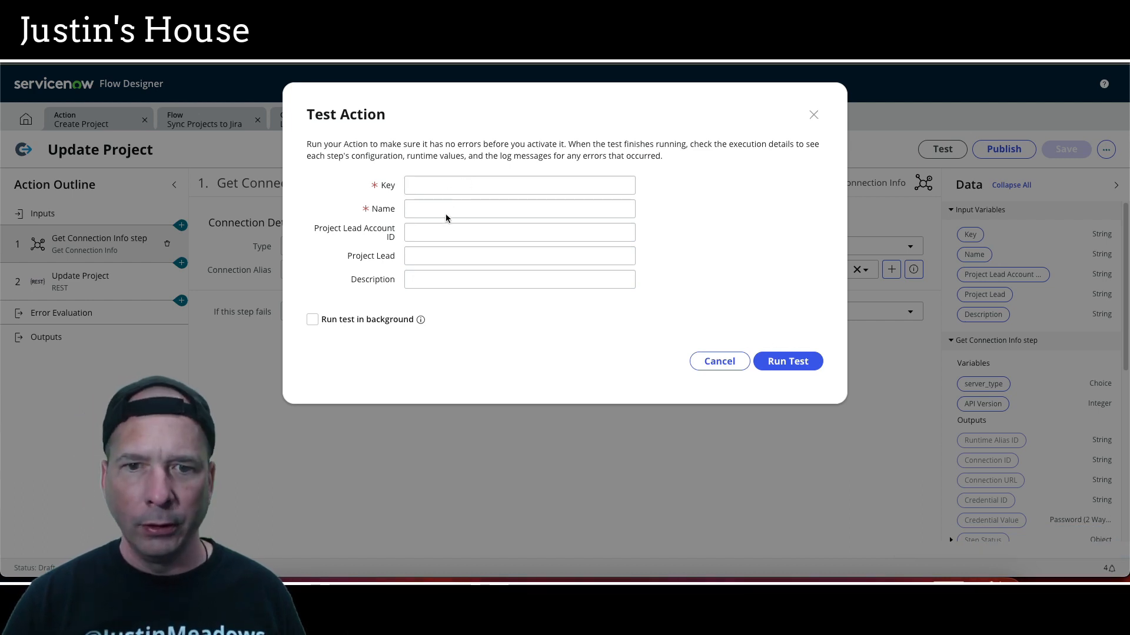
click(444, 229)
text(5e964a21e6834d0c15ea86c0)
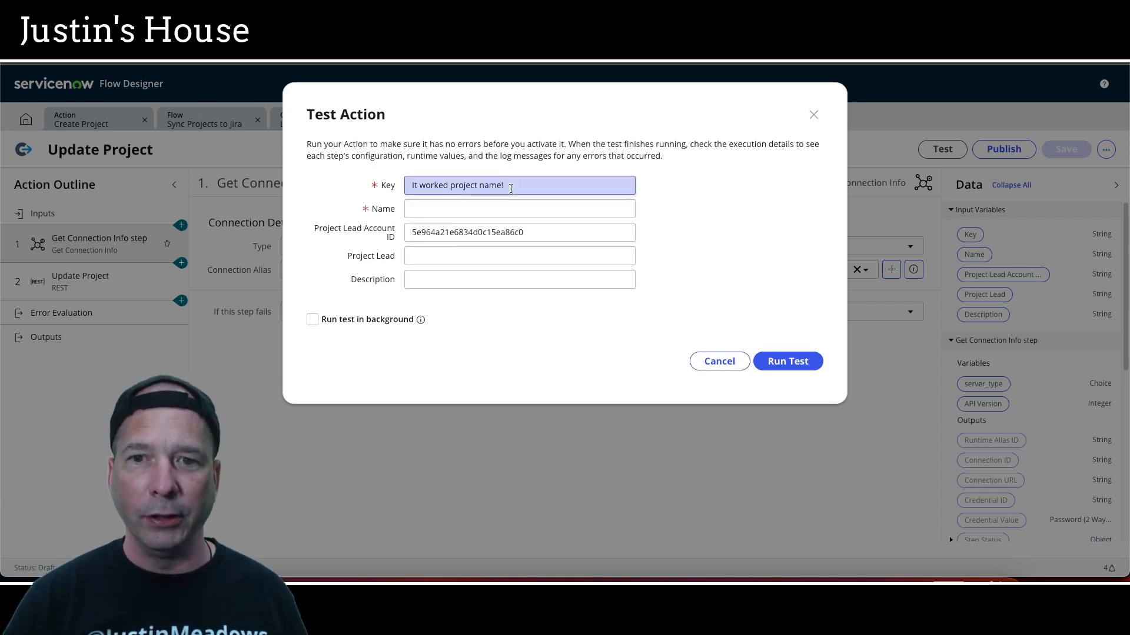
drag(504, 186, 408, 193)
key(ctrl+c)
text(PRJ0010018)
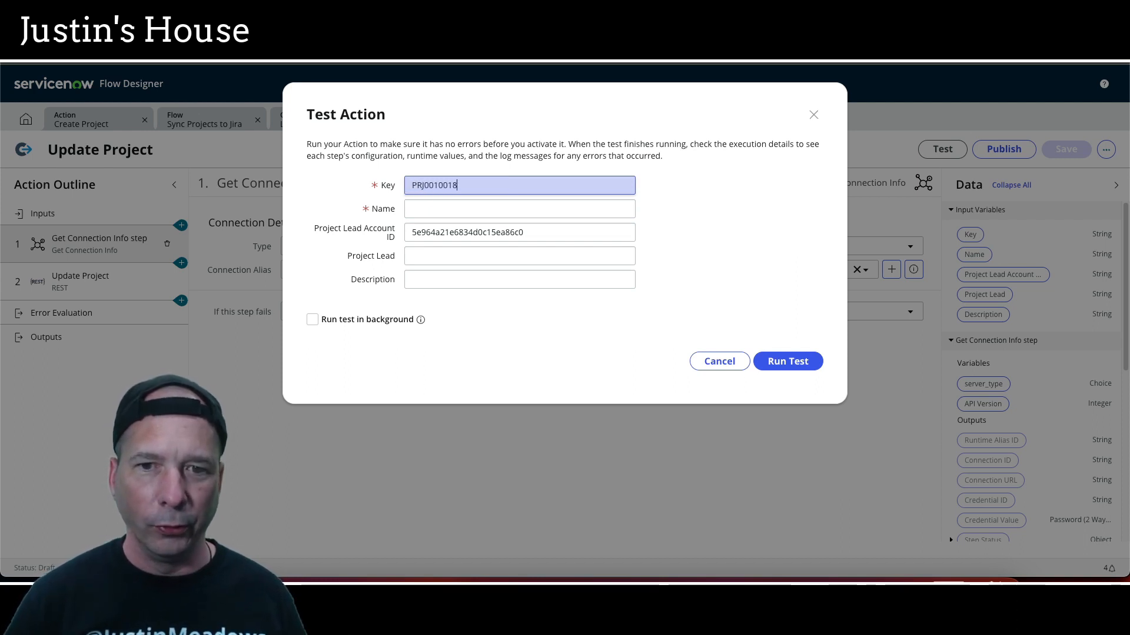
click(453, 215)
key(ctrl+v)
- Fill in the project lead's name and the description "This is the second success with hopefully no errors!", and run the test
click(443, 250)
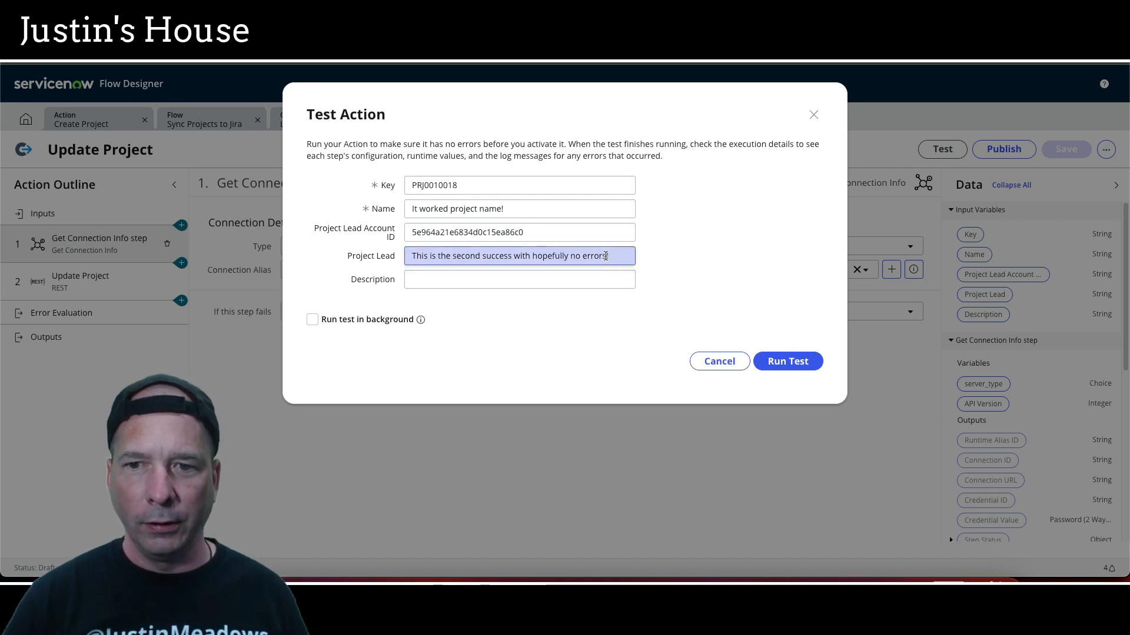
drag(612, 256, 405, 256)
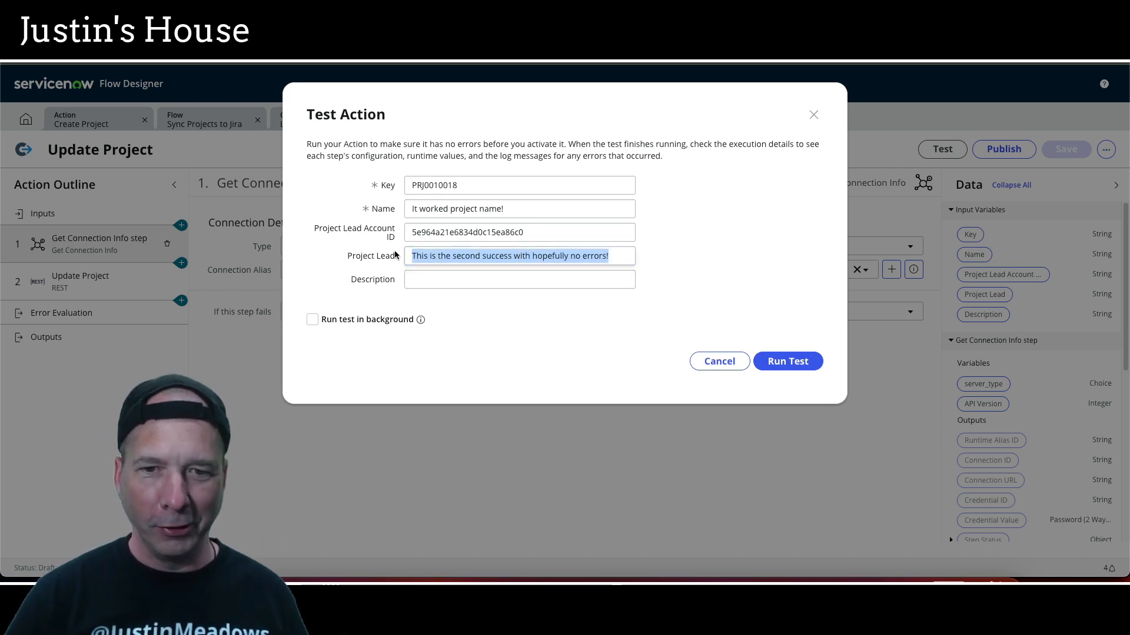
key(BackSpace)
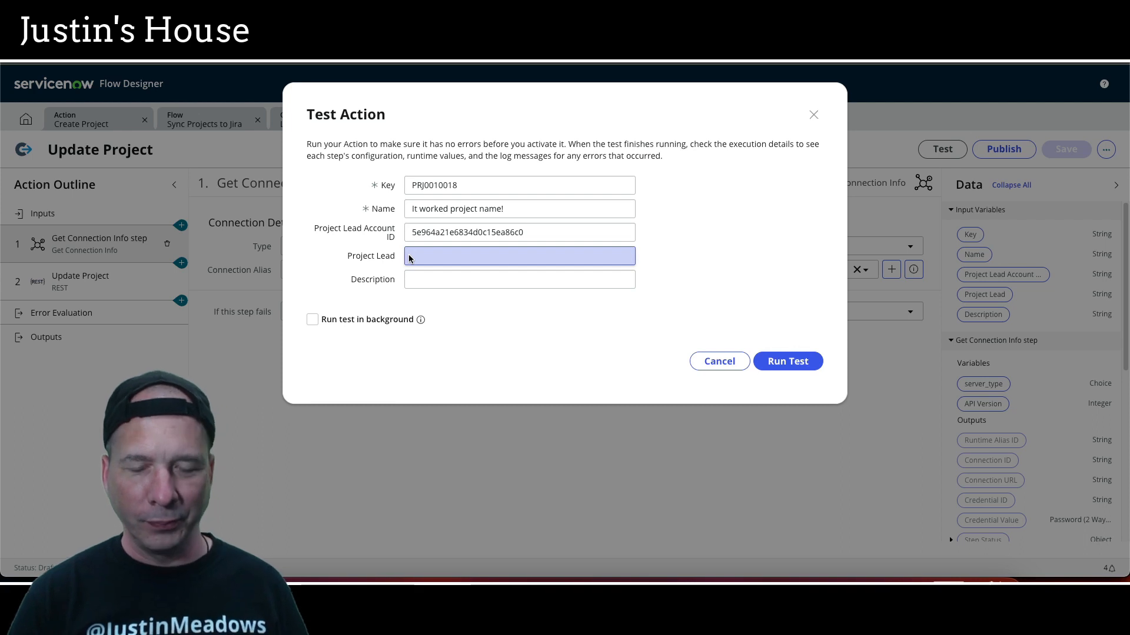
text(Bernie)
key(Tab)
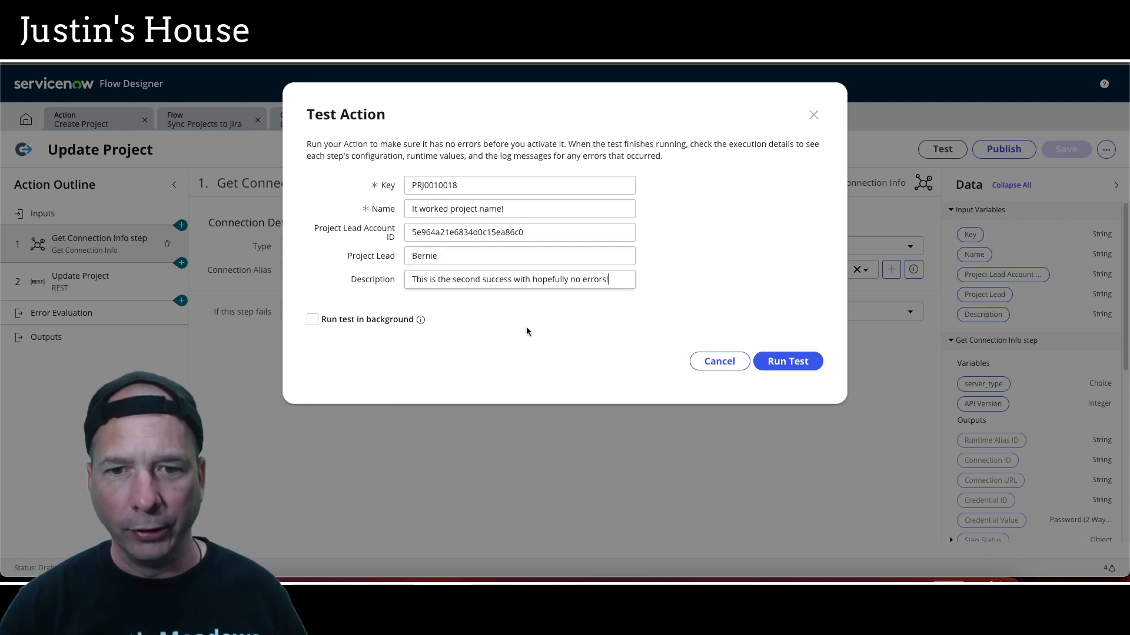
click(794, 368)
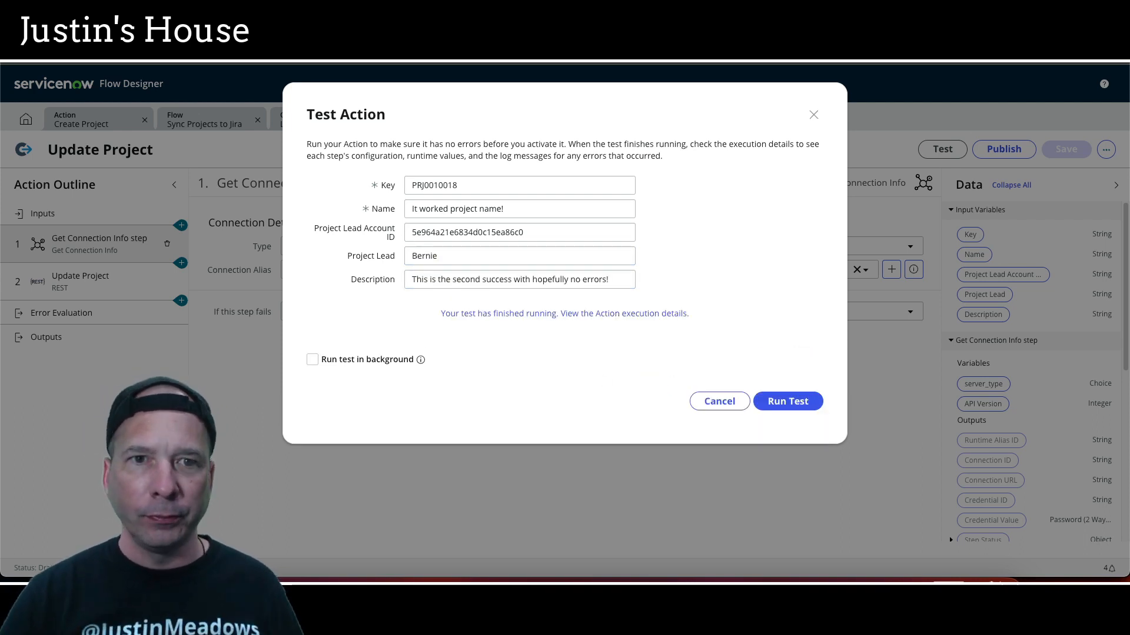
- Switch to the browser profile with Jira, reload the project's details and check its name and description
click(250, 55)
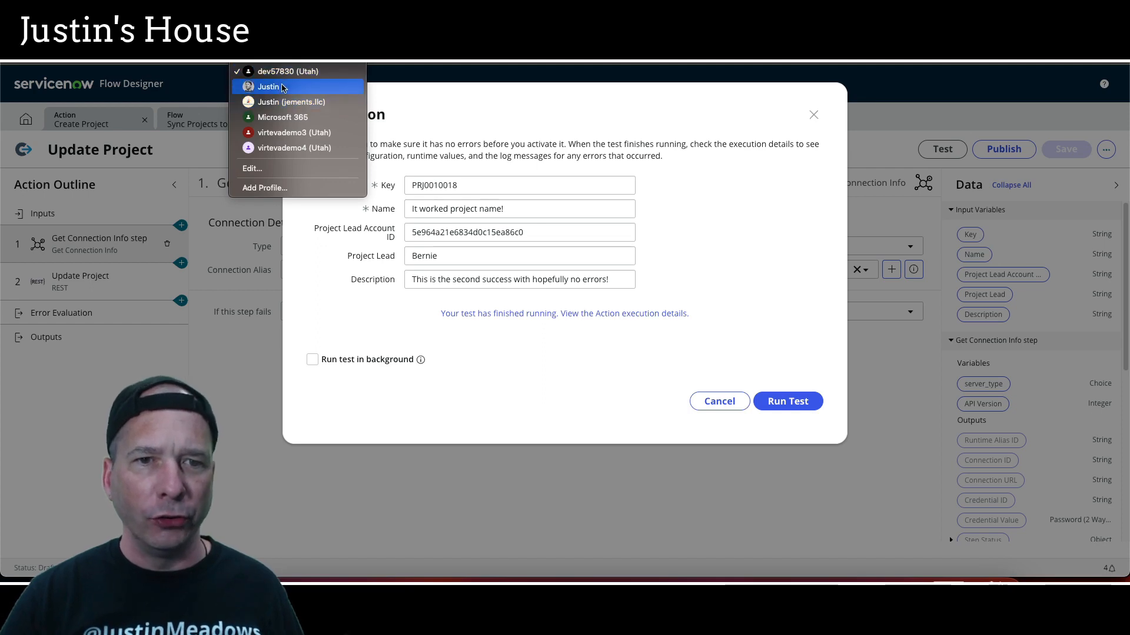
click(281, 87)
click(37, 230)
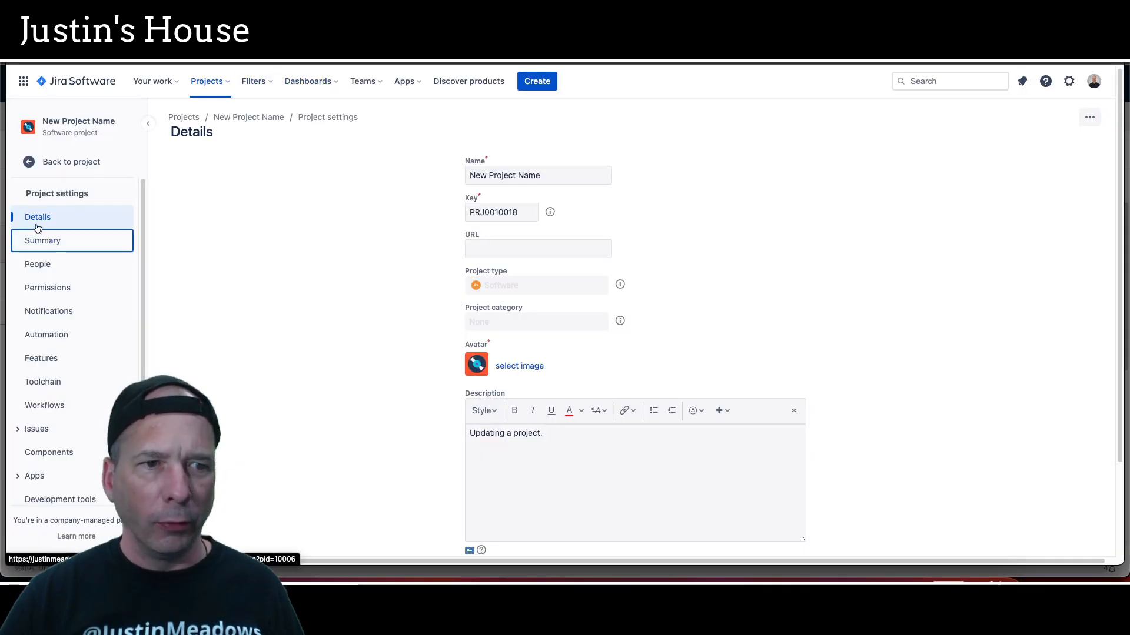
click(37, 218)
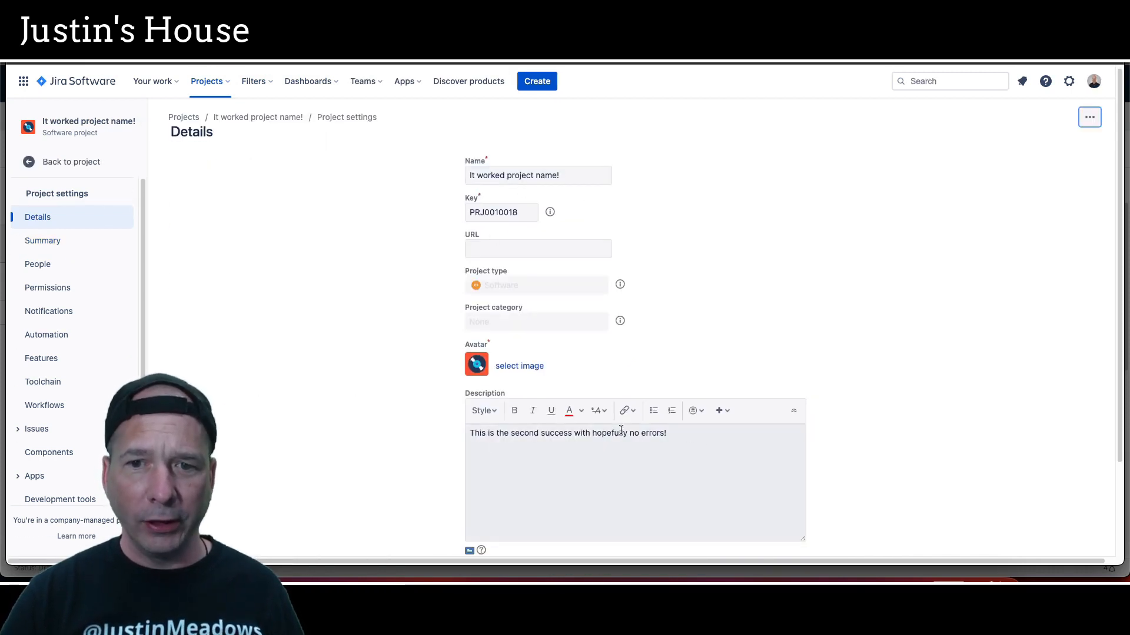
scroll(588, 441, down, 2)
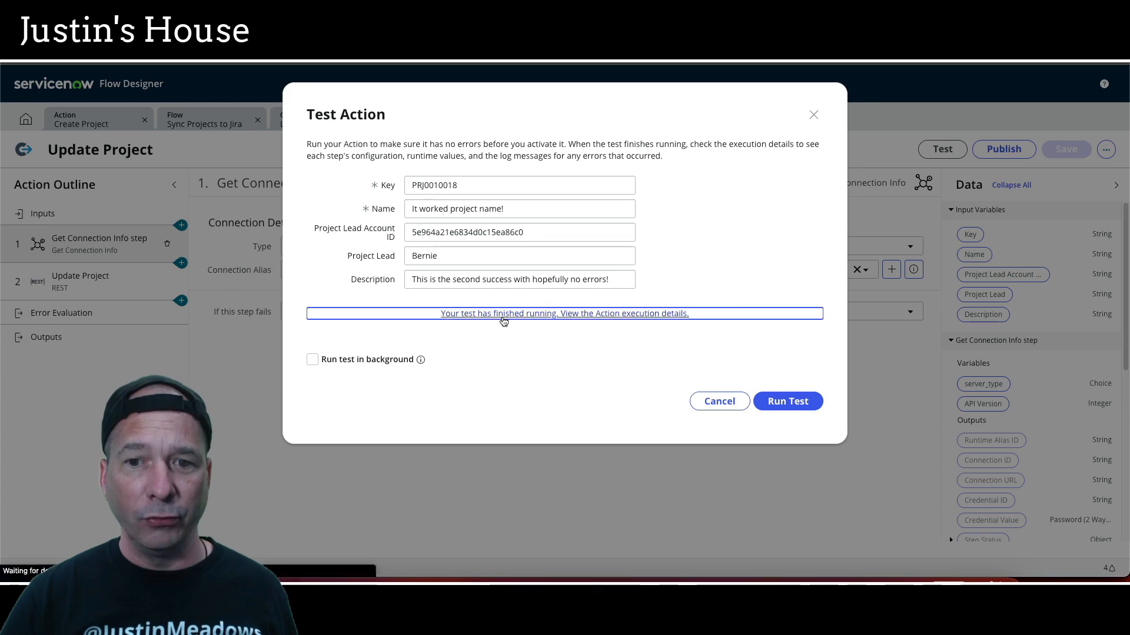
- View the test's execution details, close them and dismiss the test dialog
click(504, 317)
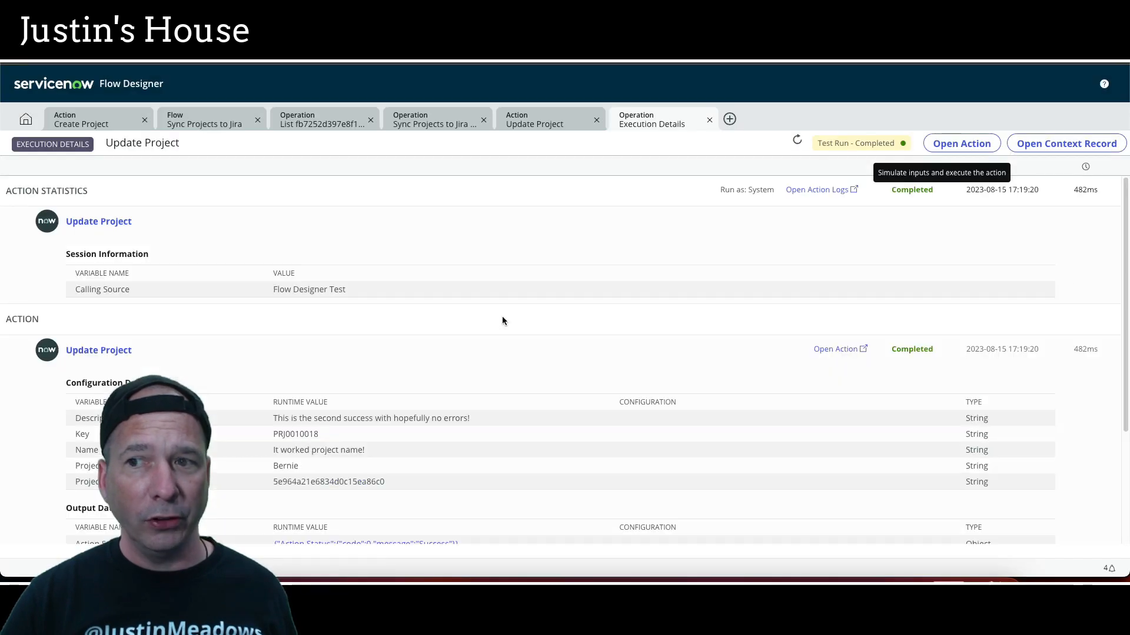
click(711, 120)
click(720, 402)
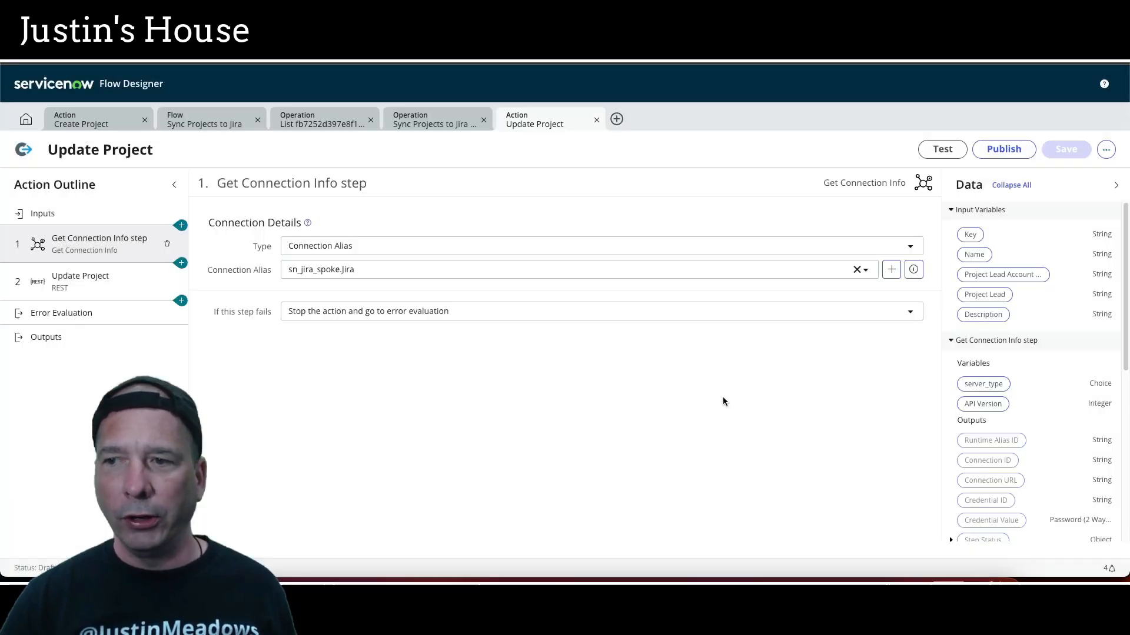
- Try to publish the Update Project action, and delete the Project object from its outputs
click(989, 153)
click(706, 214)
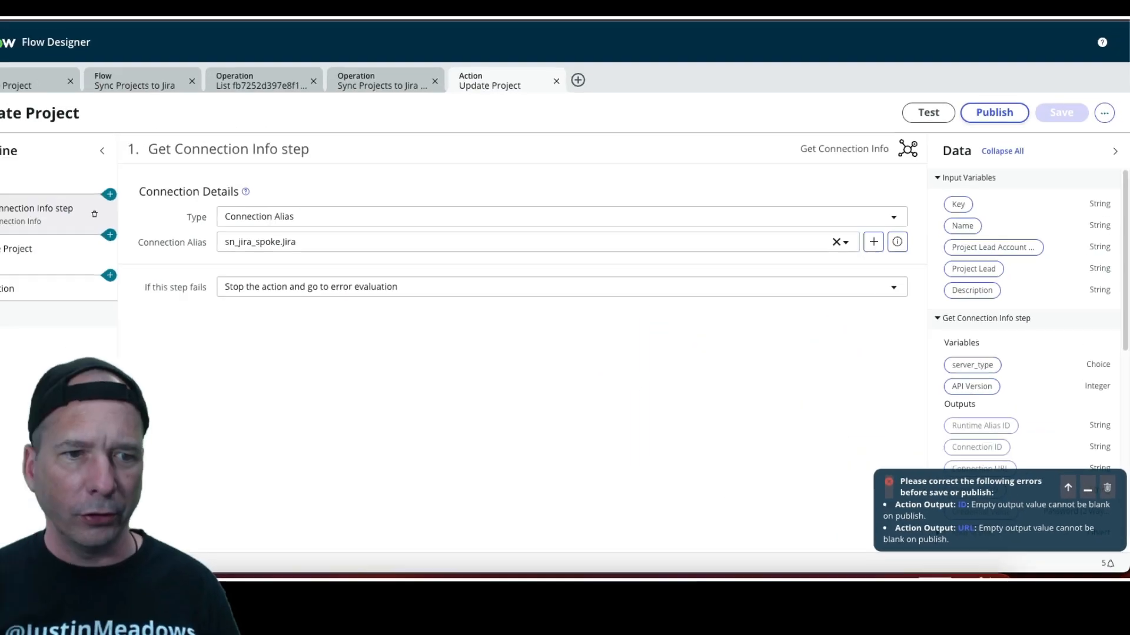
click(69, 334)
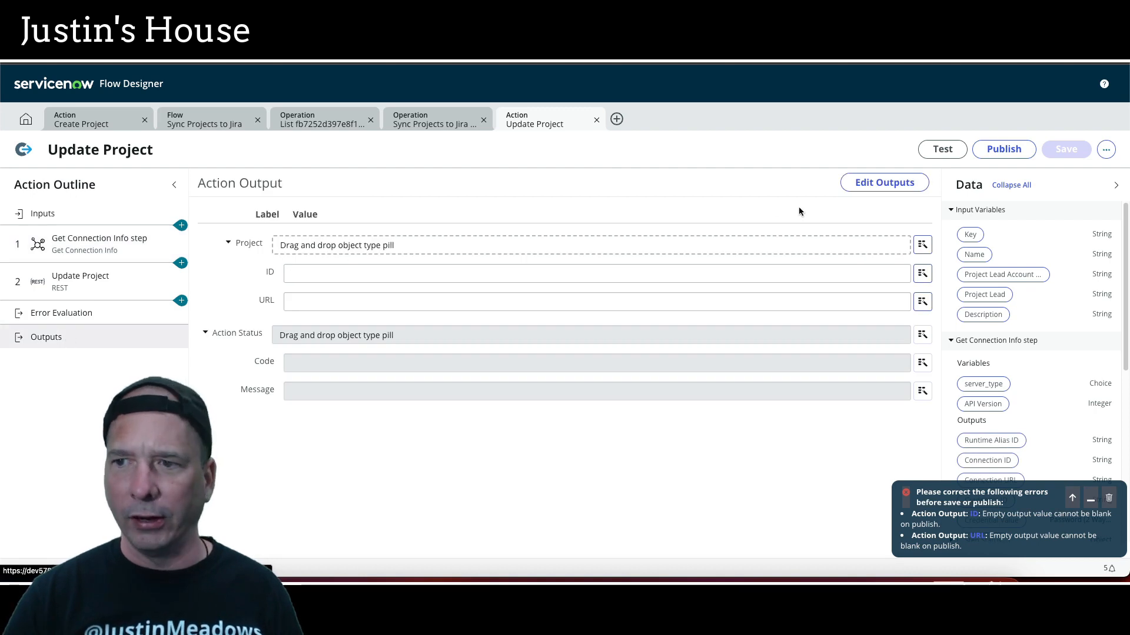
click(879, 183)
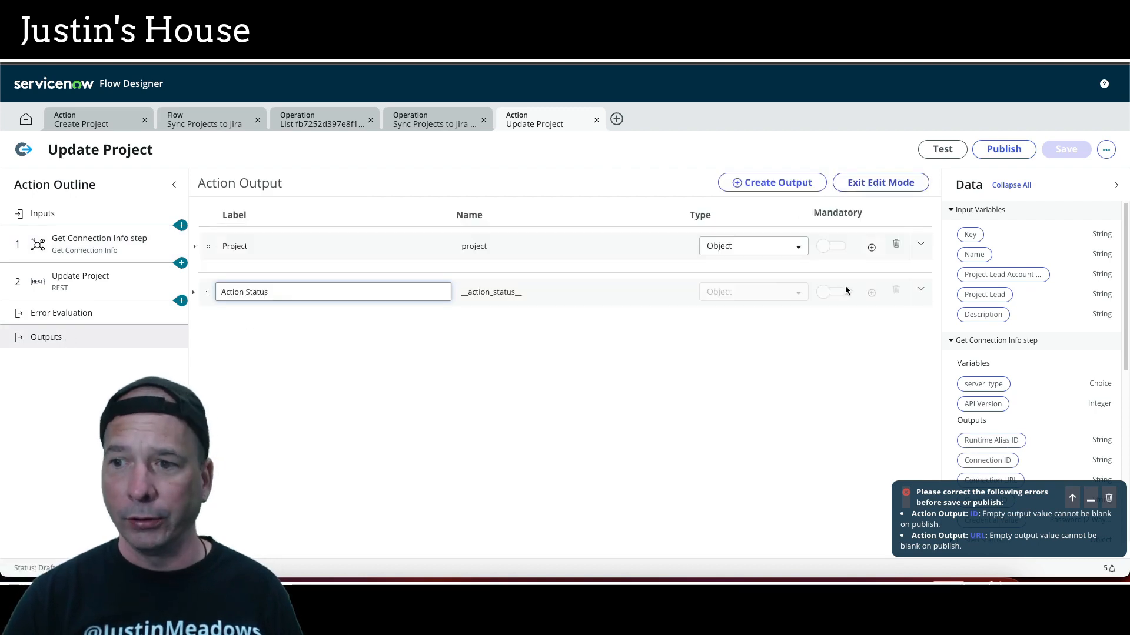
click(873, 249)
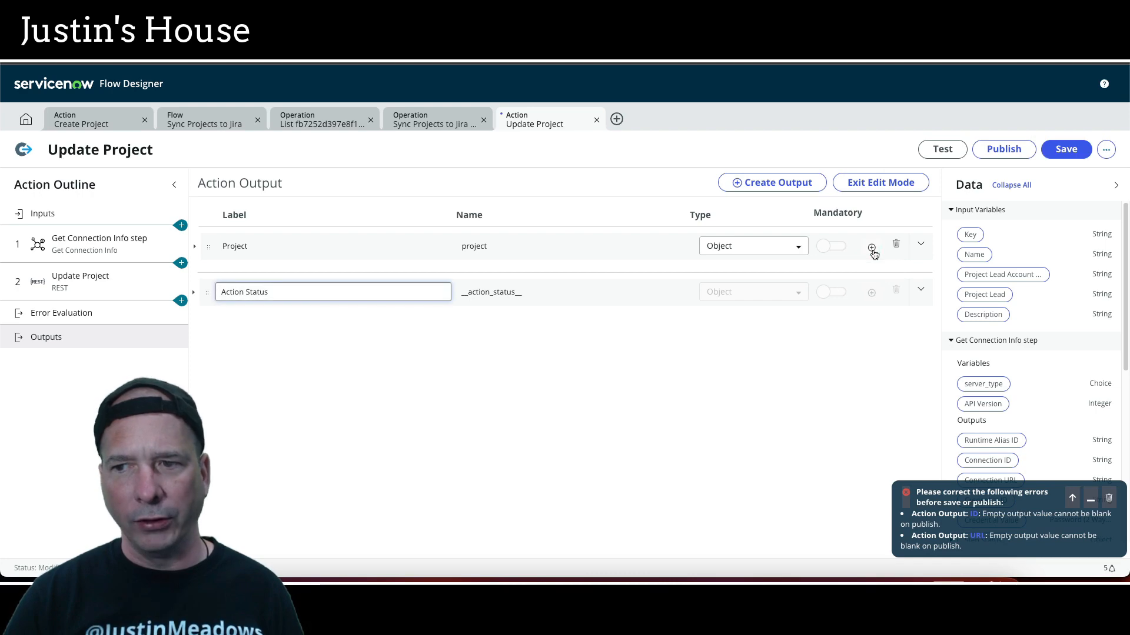
click(895, 245)
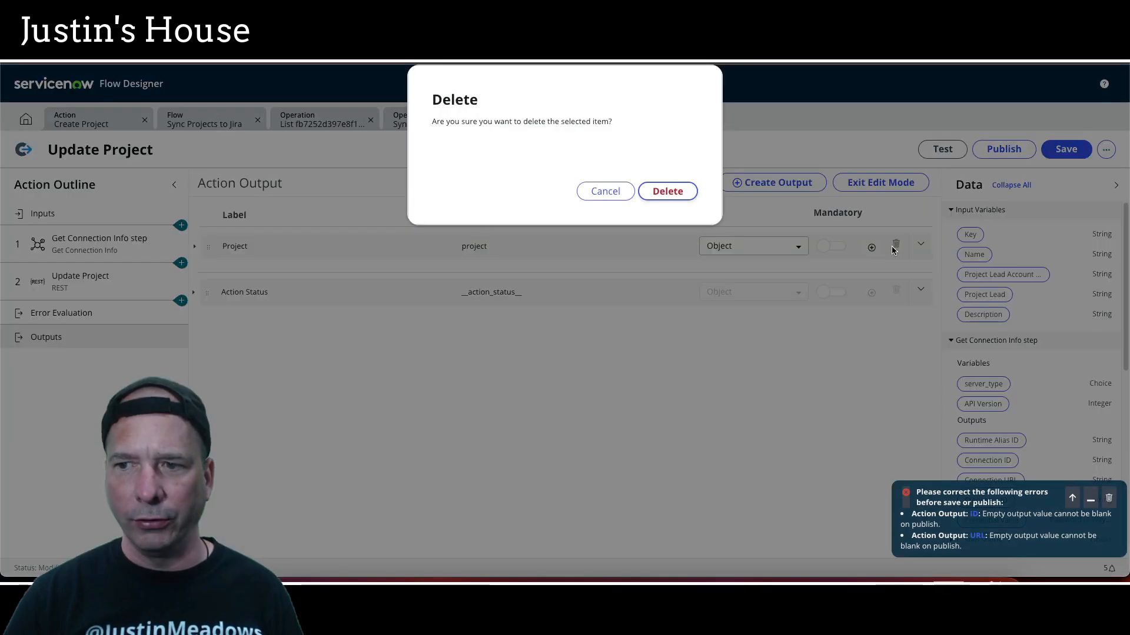
click(668, 192)
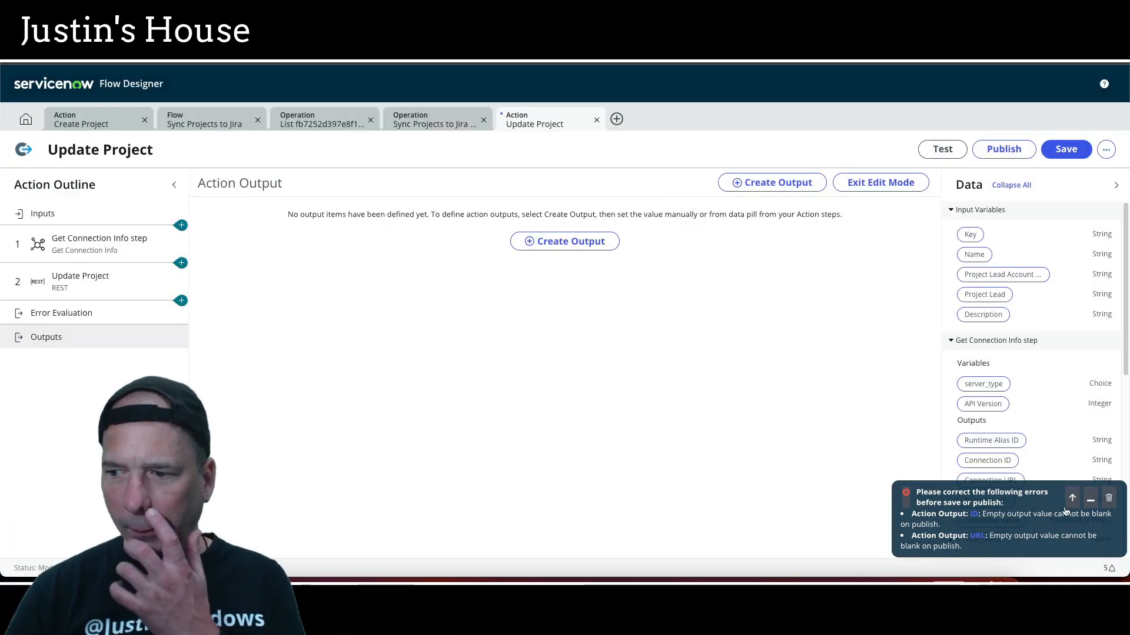
click(1106, 500)
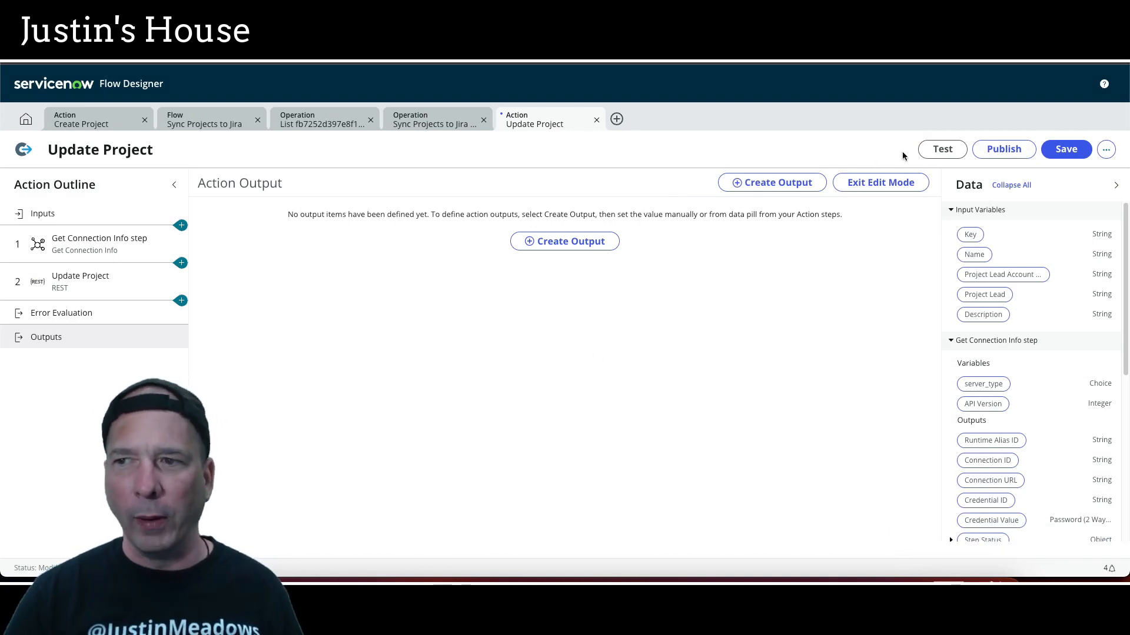
- Save the Update Project action and publish it
click(1063, 151)
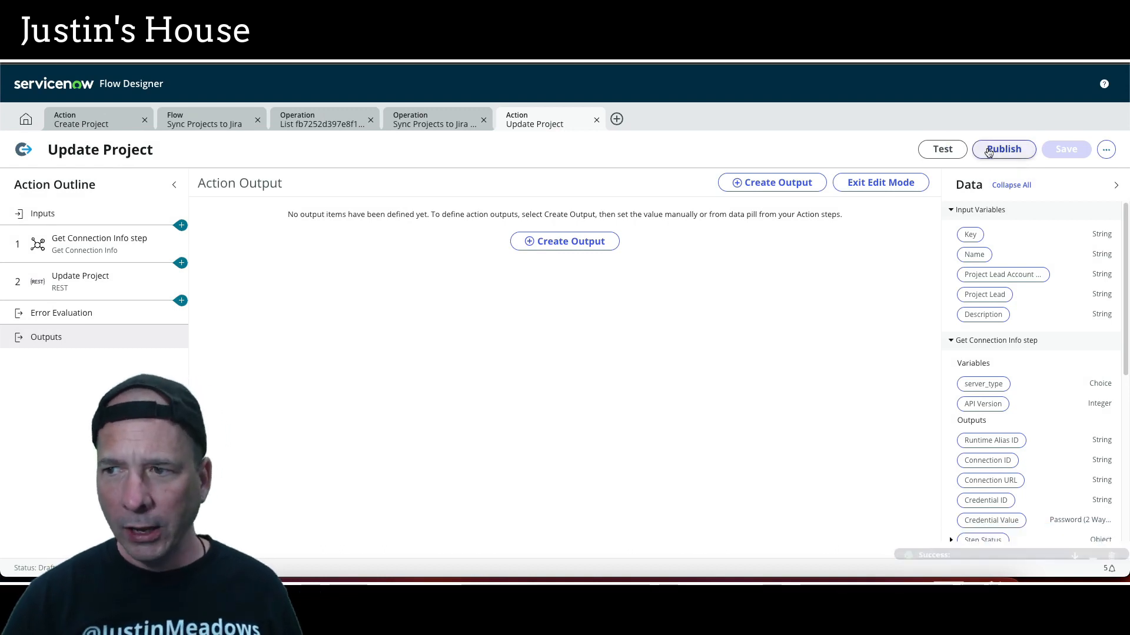
click(1004, 149)
click(677, 218)
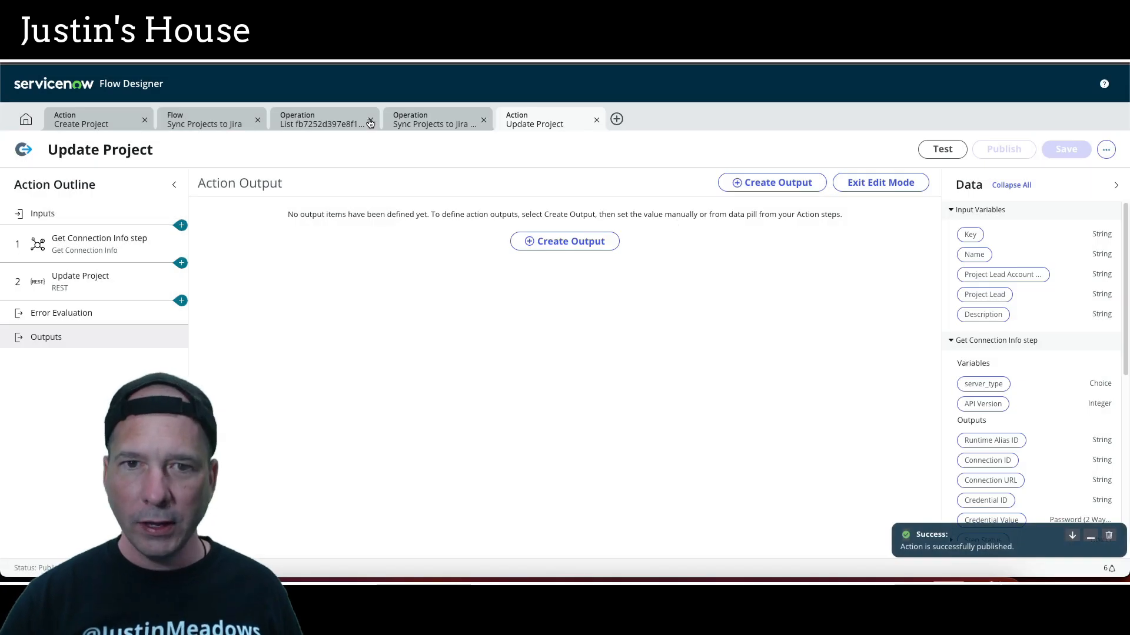
- In the Sync Projects to Jira flow, replace the placeholder activity in step 2 with the Update Project action from Justins House
click(167, 130)
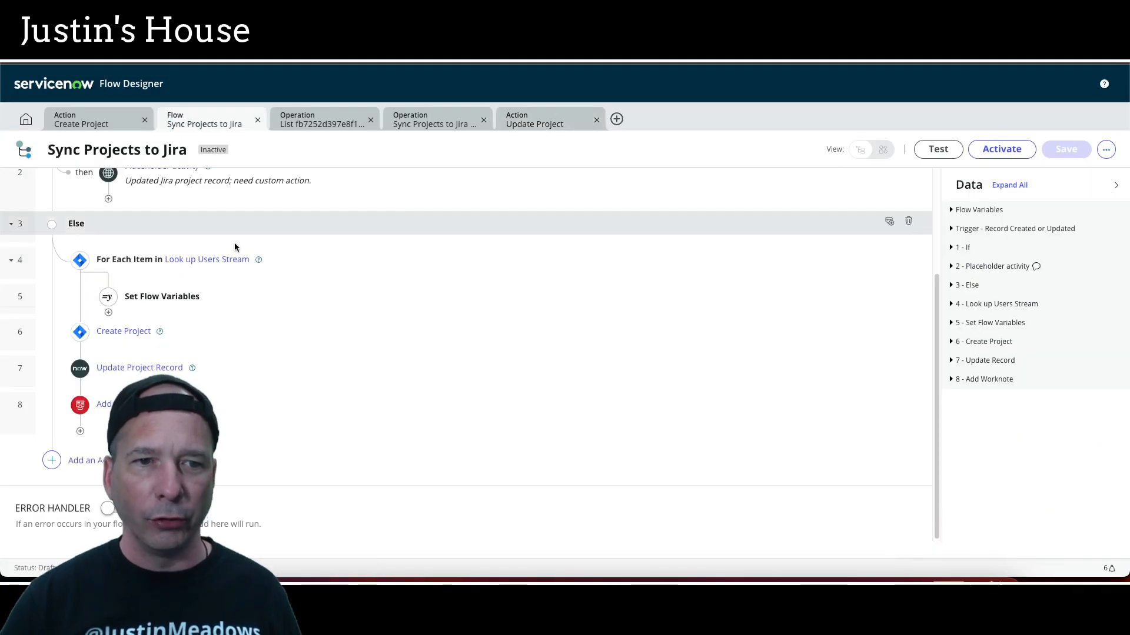
scroll(261, 351, up, 3)
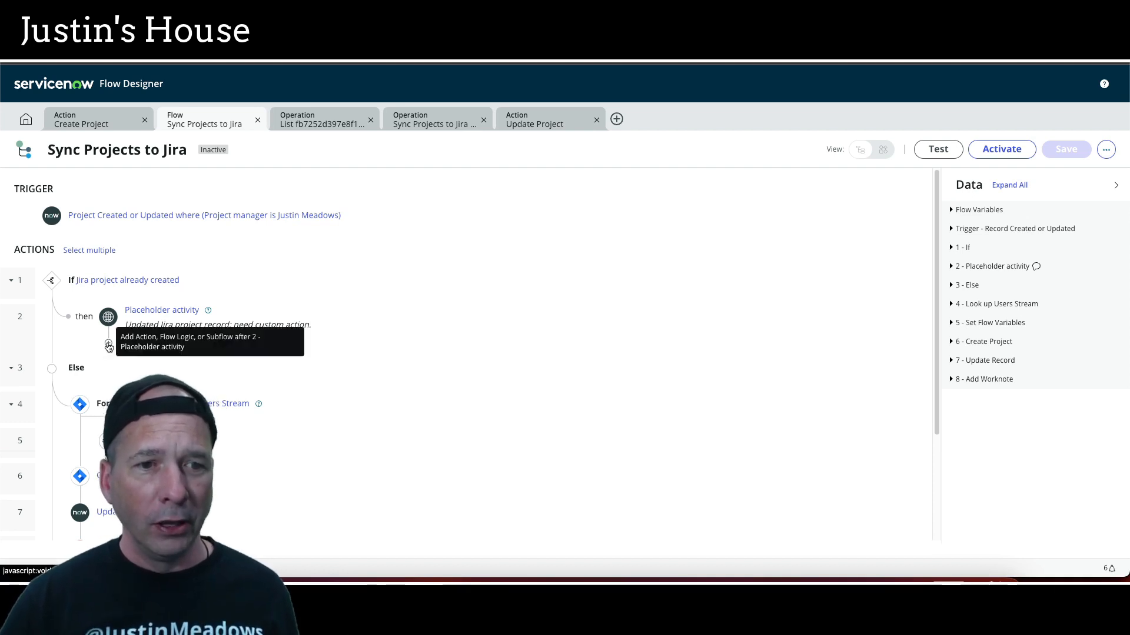
click(231, 323)
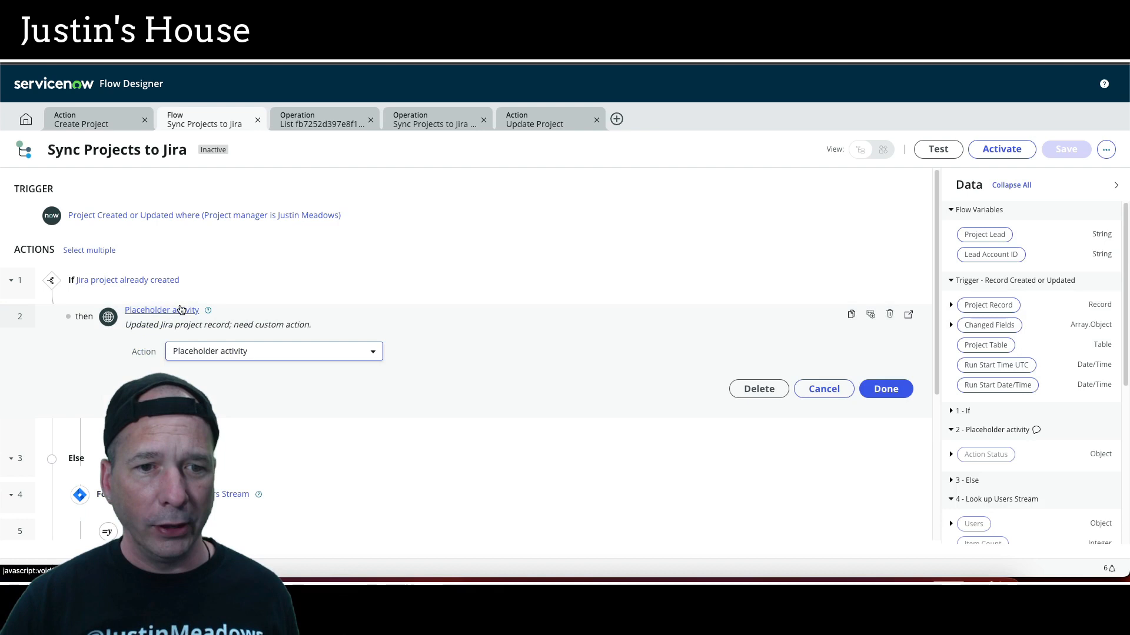
click(229, 350)
scroll(232, 375, down, 1)
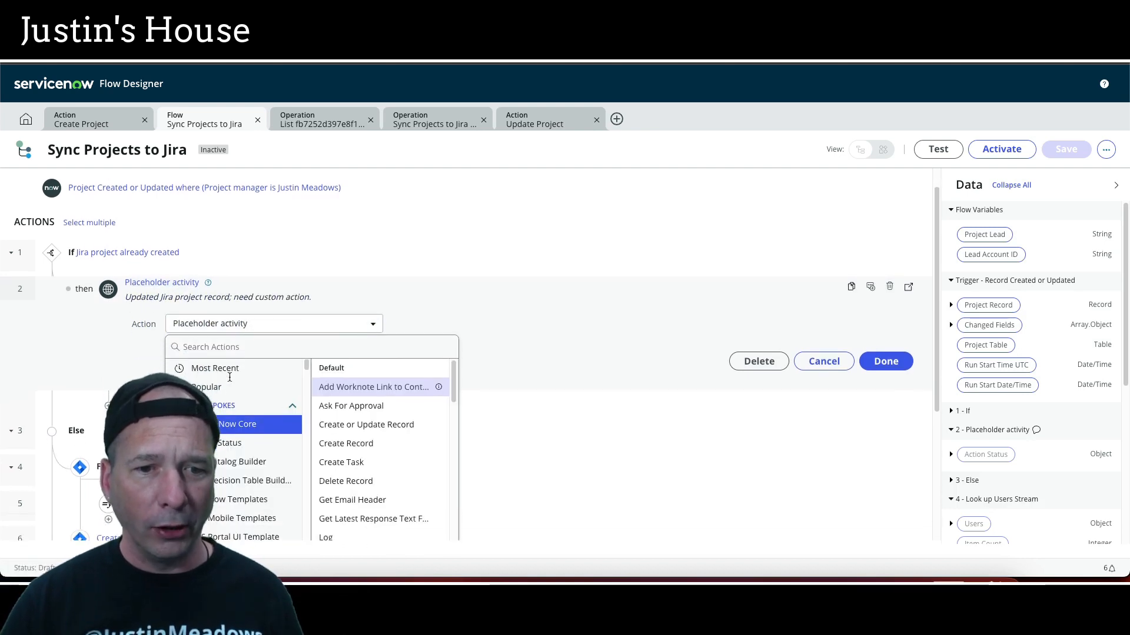
scroll(242, 412, down, 10)
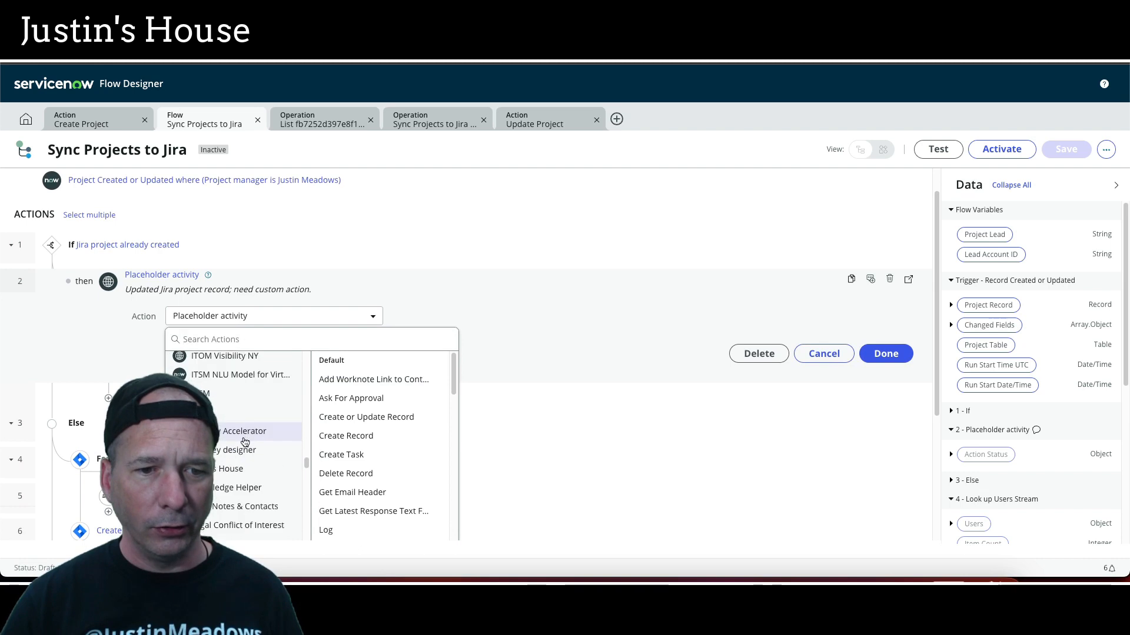
click(233, 466)
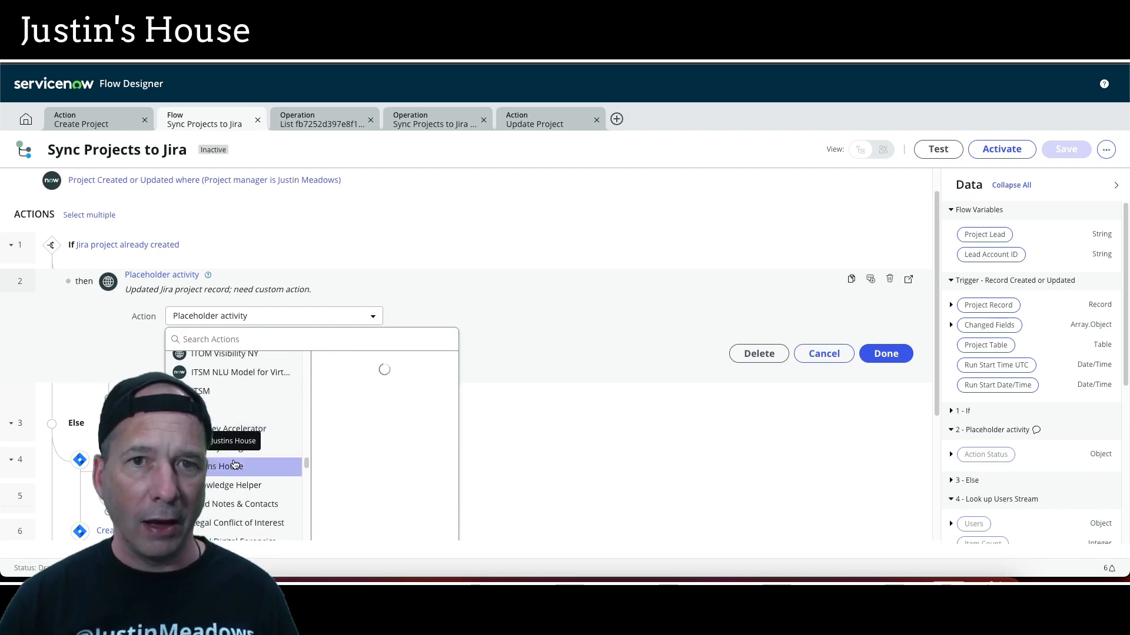
scroll(404, 420, down, 2)
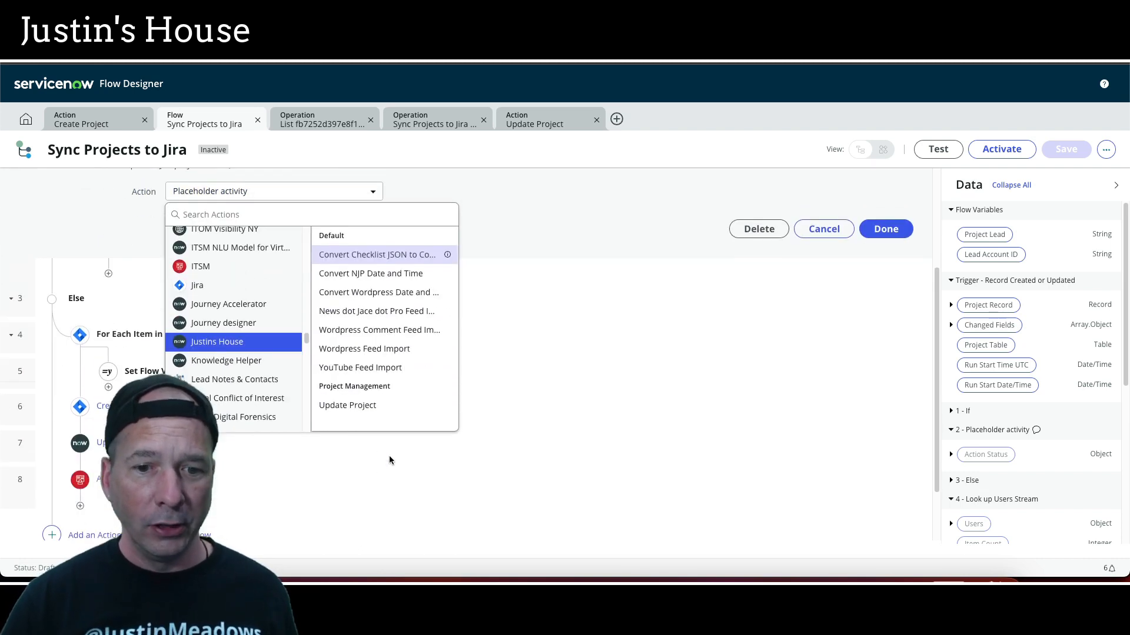
click(361, 402)
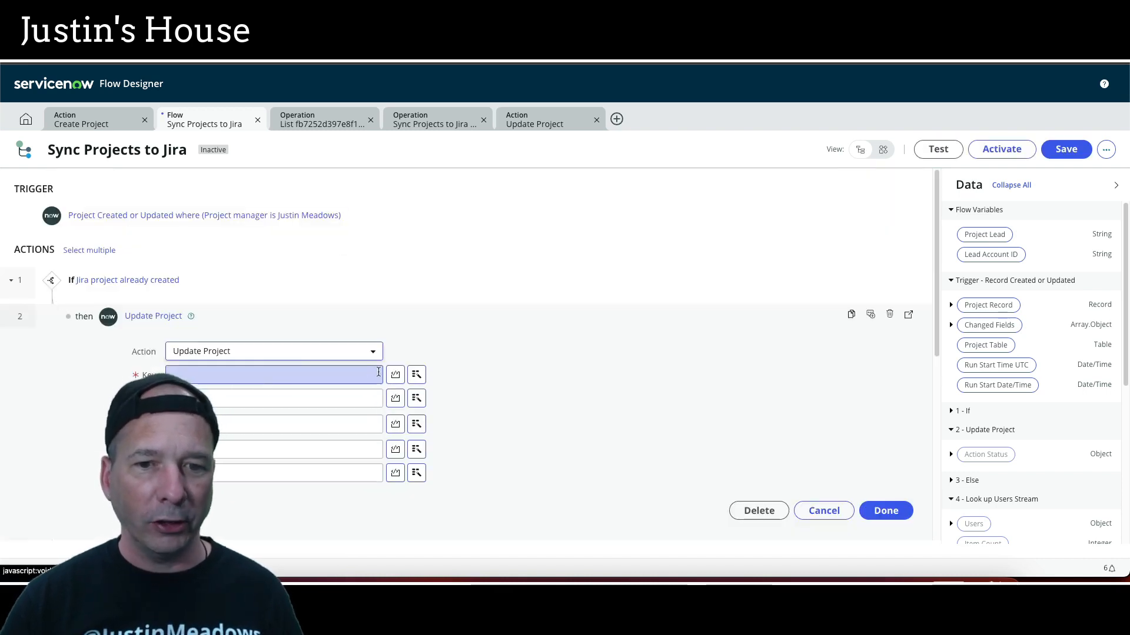
- Map the Update Project action's Key input to the Number field of the trigger's Project Record
click(417, 375)
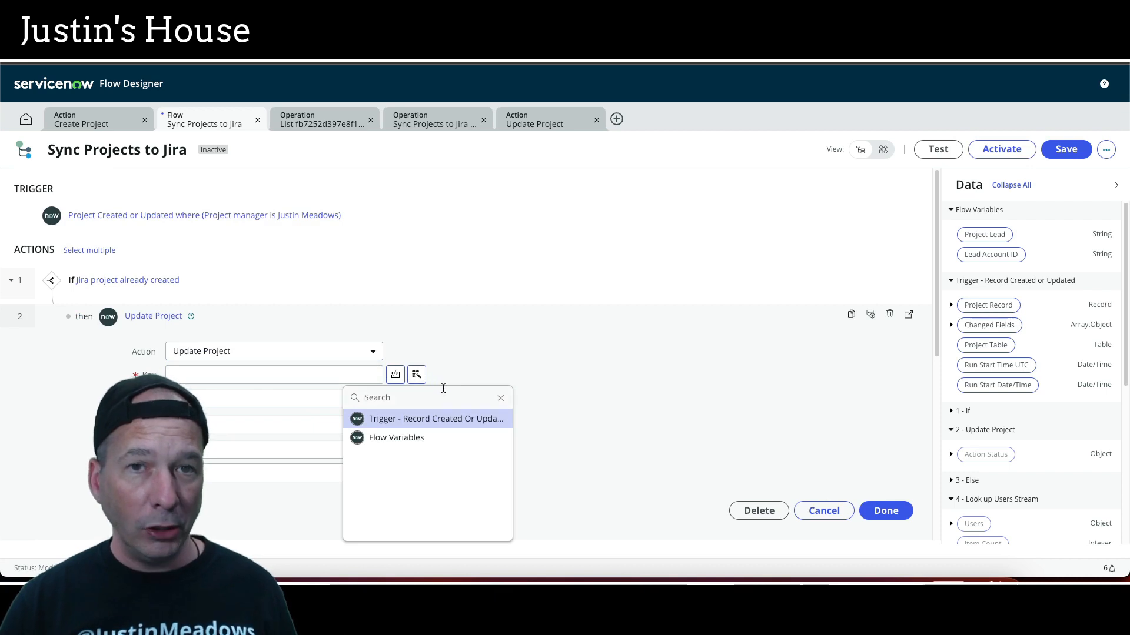
click(472, 425)
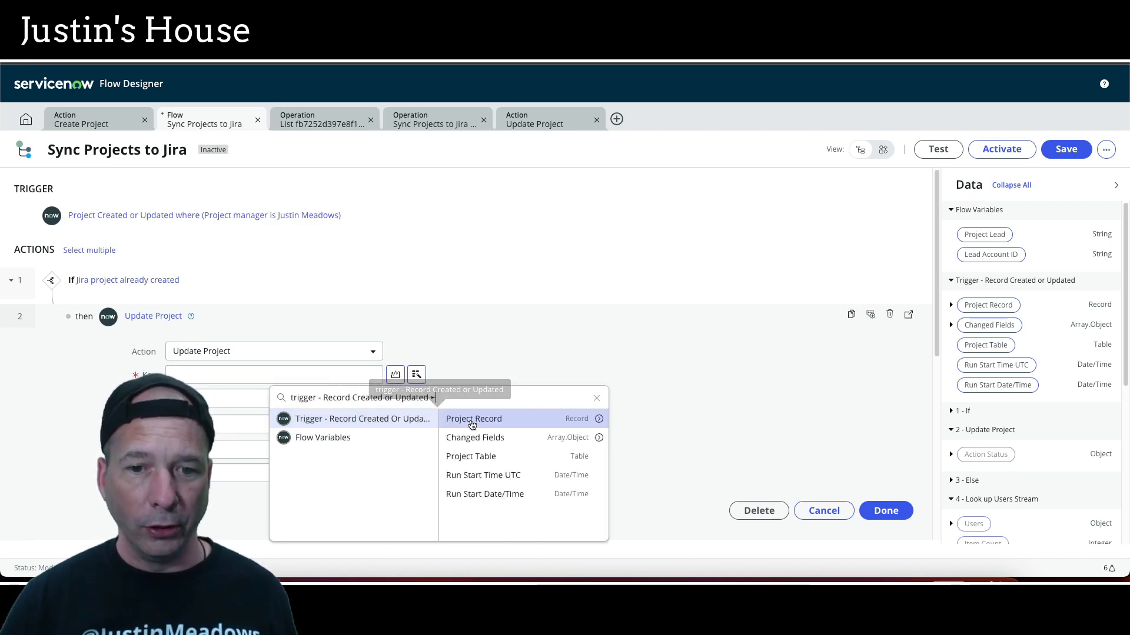
click(599, 420)
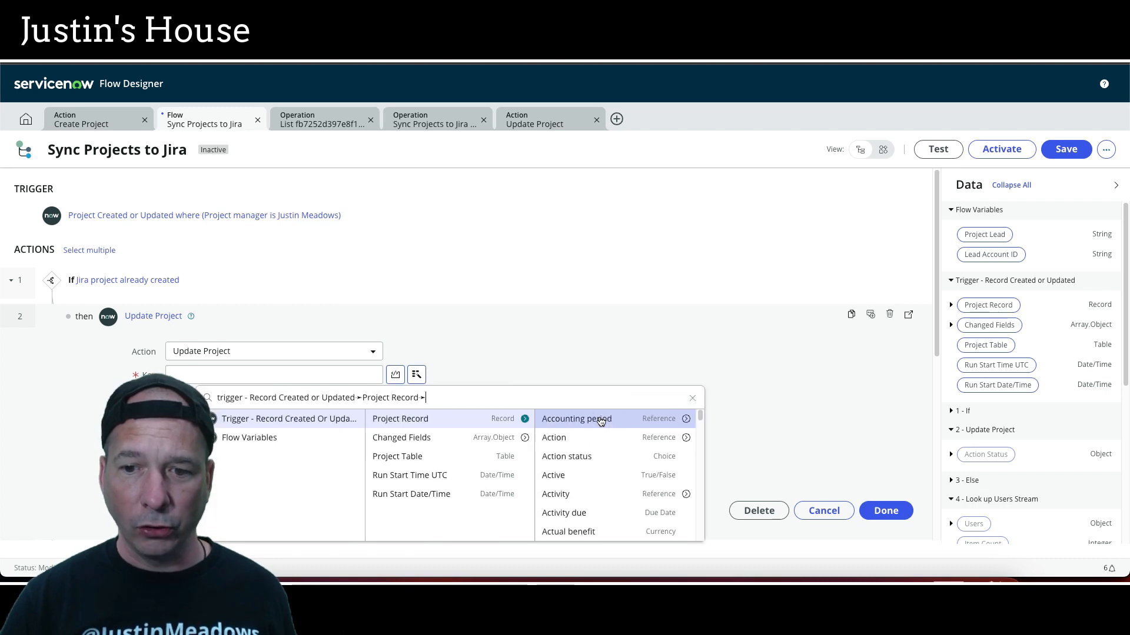
scroll(674, 438, down, 5)
scroll(675, 441, down, 4)
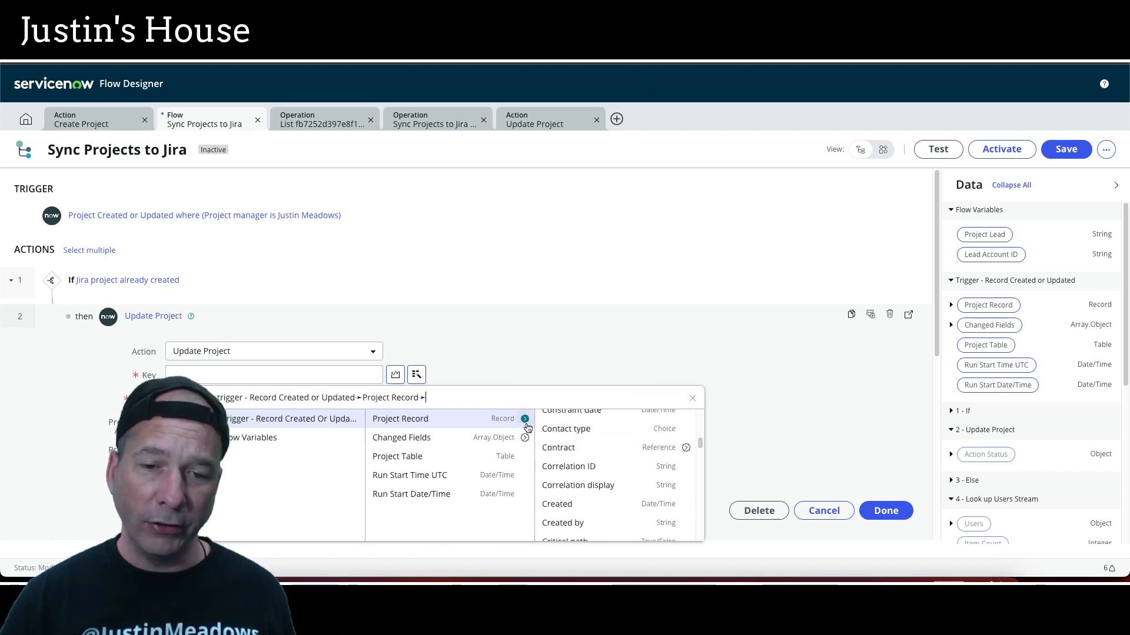
scroll(635, 461, down, 10)
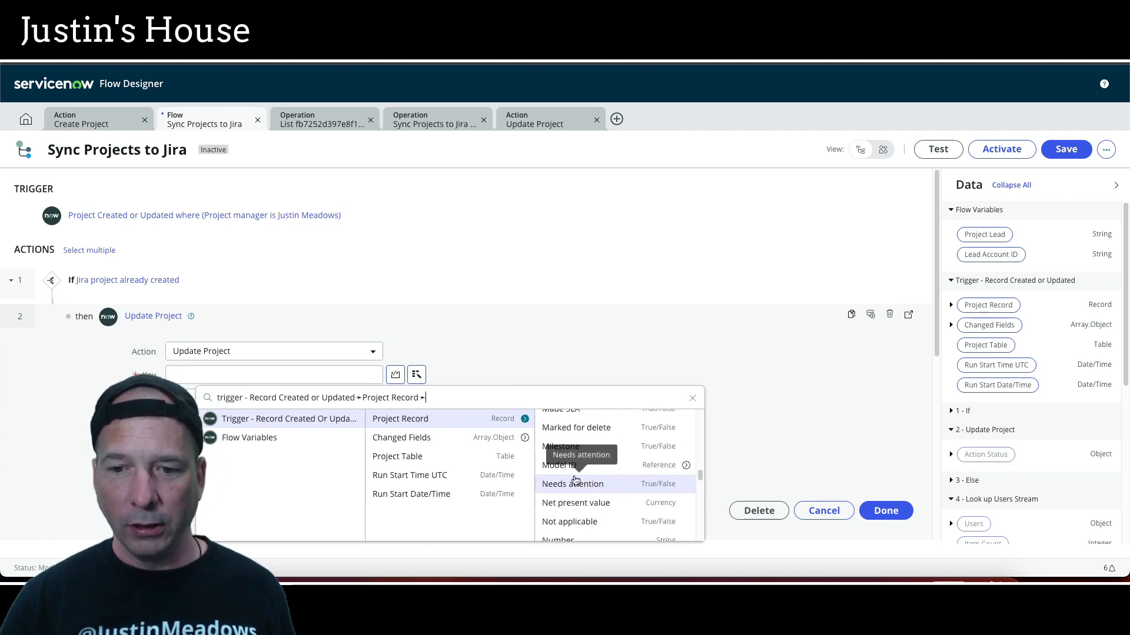
scroll(588, 477, down, 2)
click(552, 419)
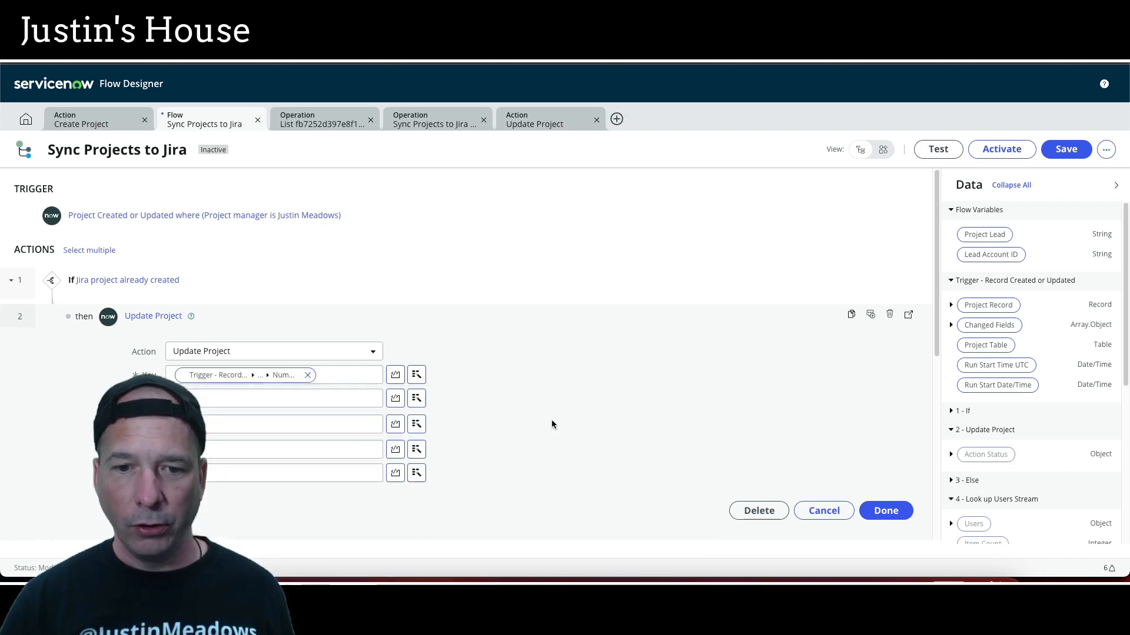
- Map the Name input to the Project Name field of the trigger's Project Record and finish editing the action
click(417, 400)
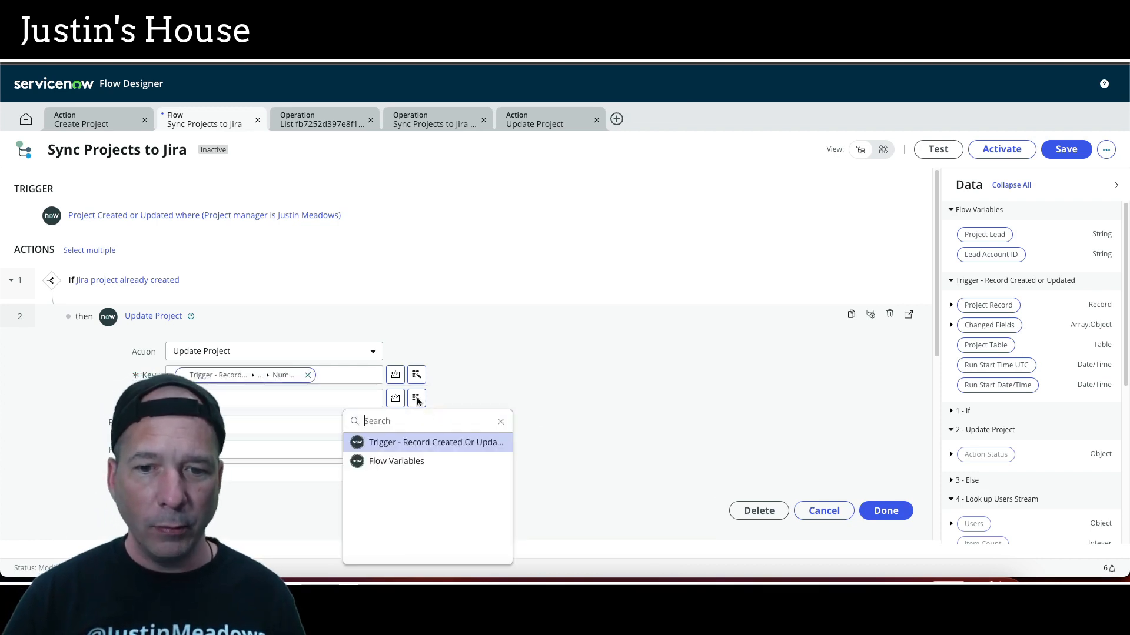
click(438, 441)
click(600, 443)
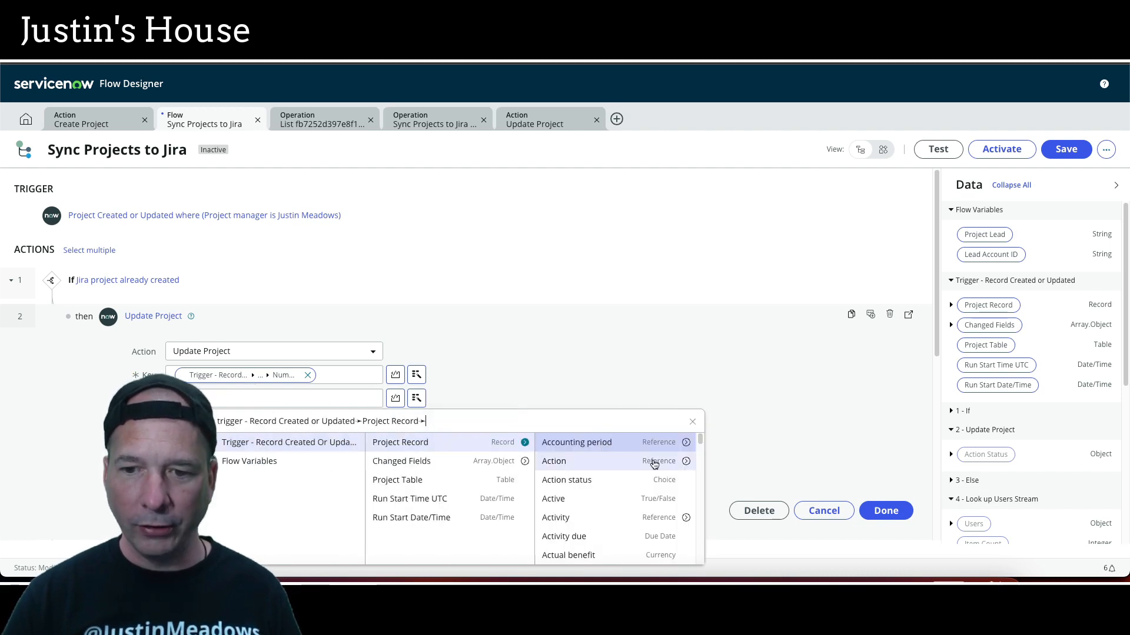
scroll(624, 471, down, 5)
scroll(600, 478, down, 10)
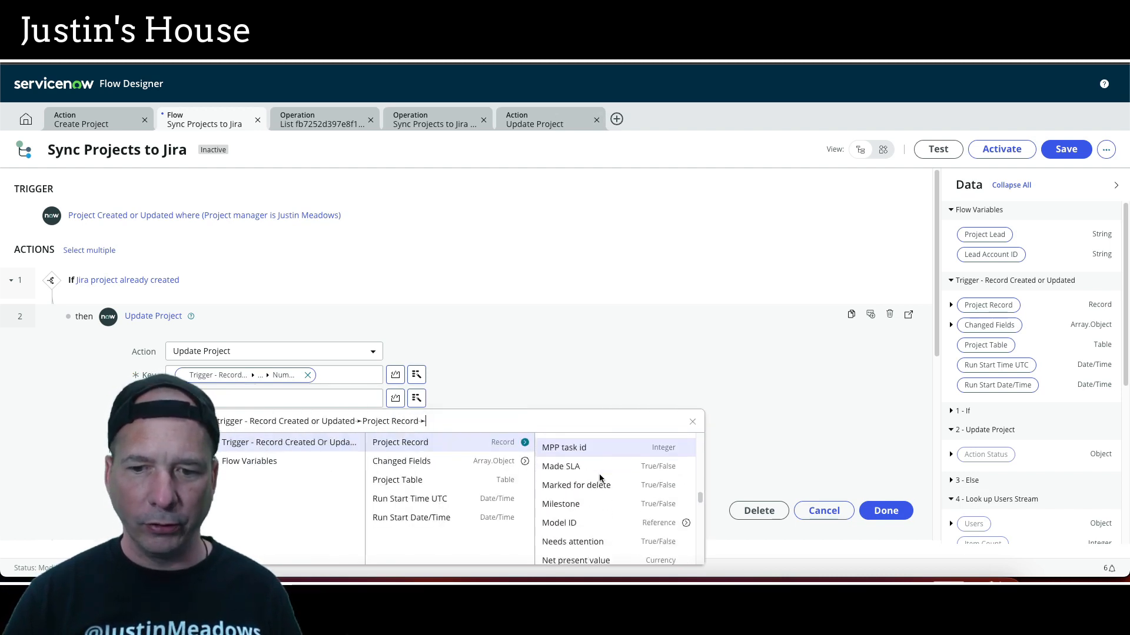
scroll(573, 506, up, 5)
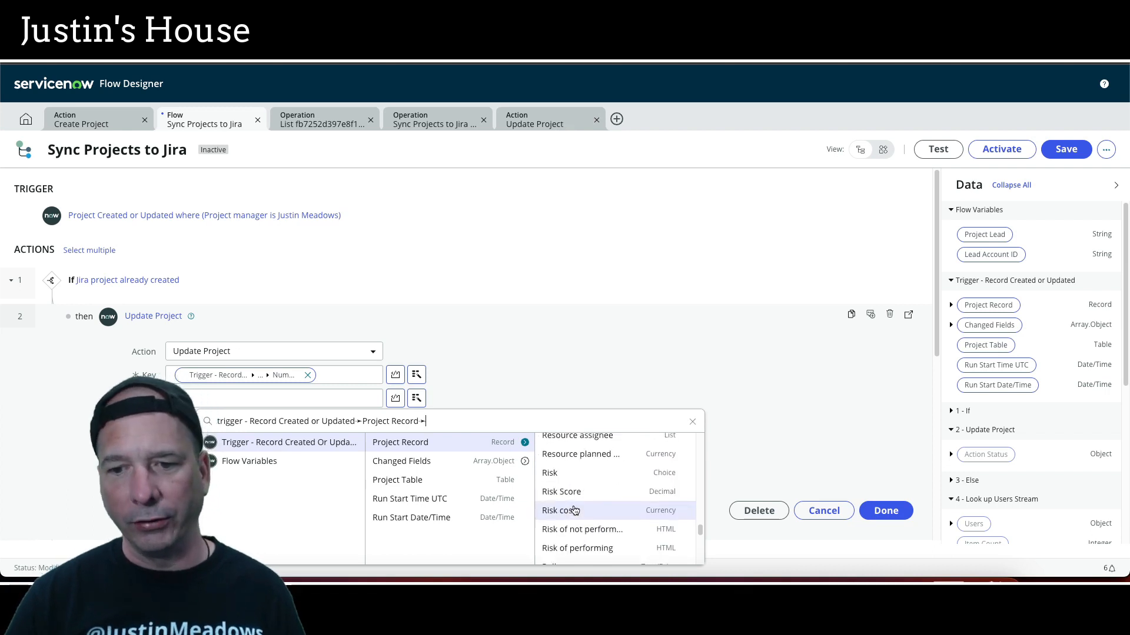
scroll(572, 504, up, 3)
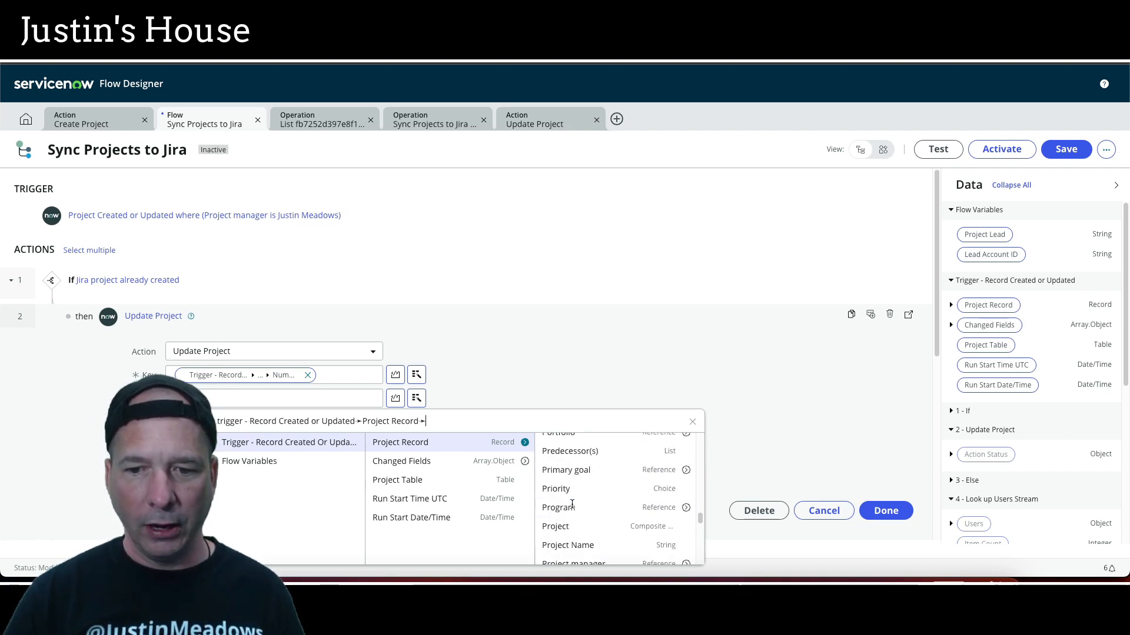
click(574, 507)
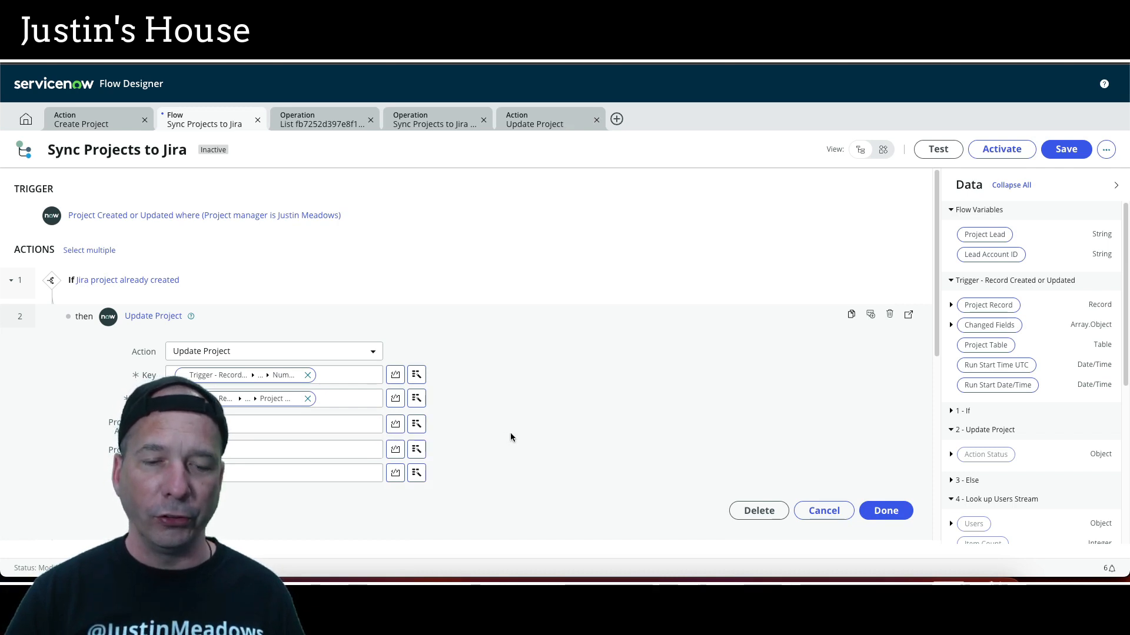
click(899, 516)
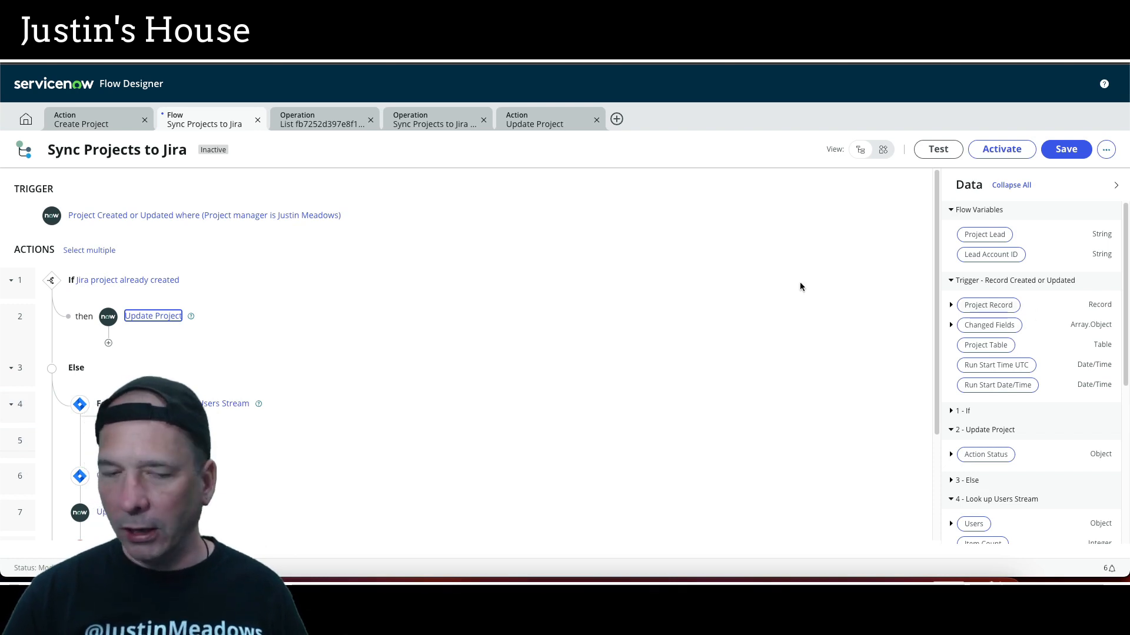
- Reopen the Update Project action in the flow and paste the lead's account ID into Project Lead Account ID
click(257, 320)
click(259, 425)
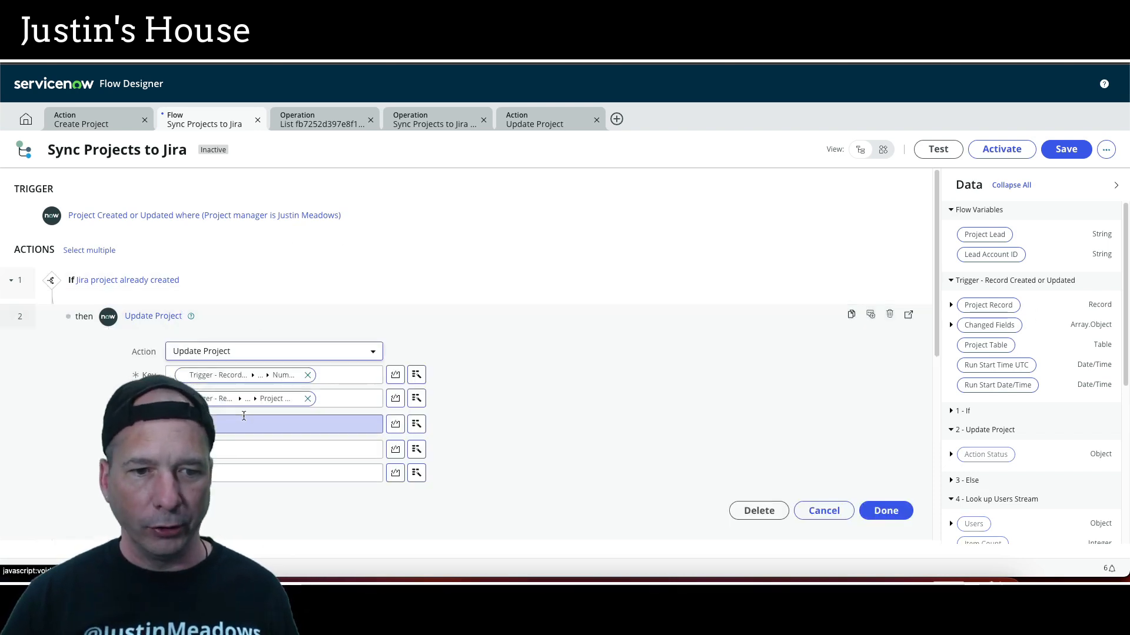
key(ctrl+v)
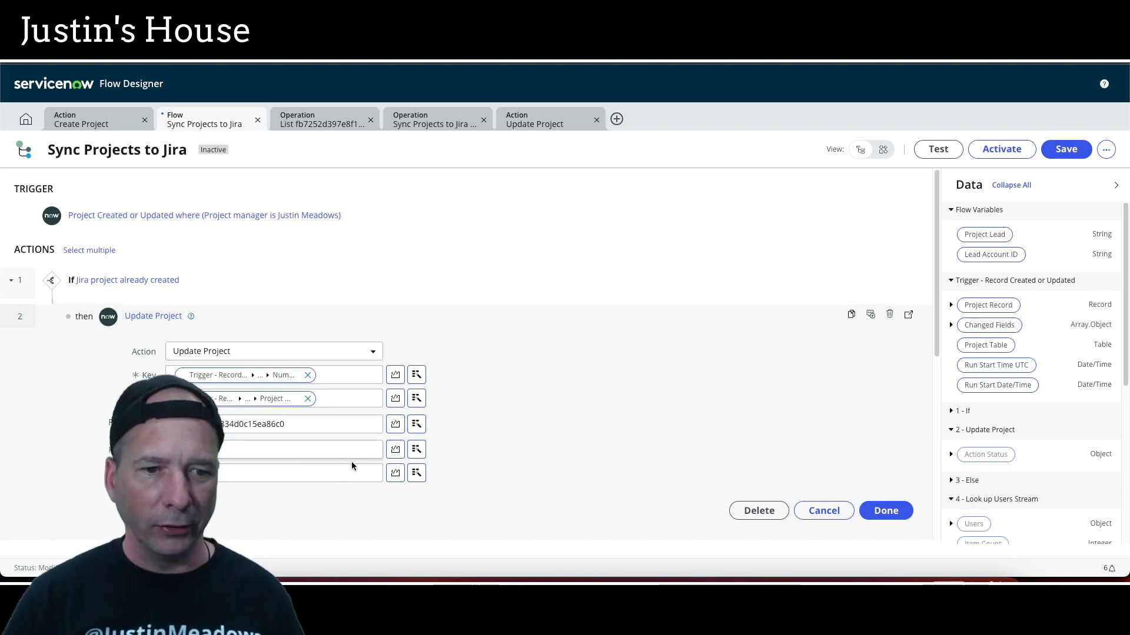
- Map the Project Lead input to the Name of the Project manager on the trigger's Project Record
click(416, 449)
click(453, 307)
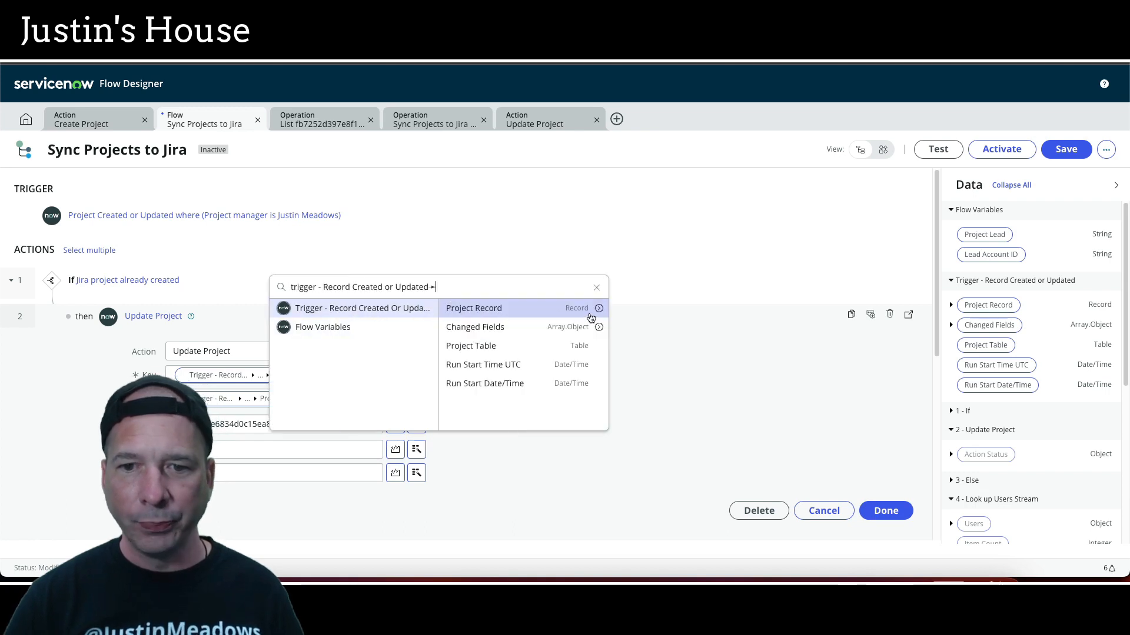
click(597, 306)
scroll(647, 400, down, 5)
scroll(641, 397, down, 10)
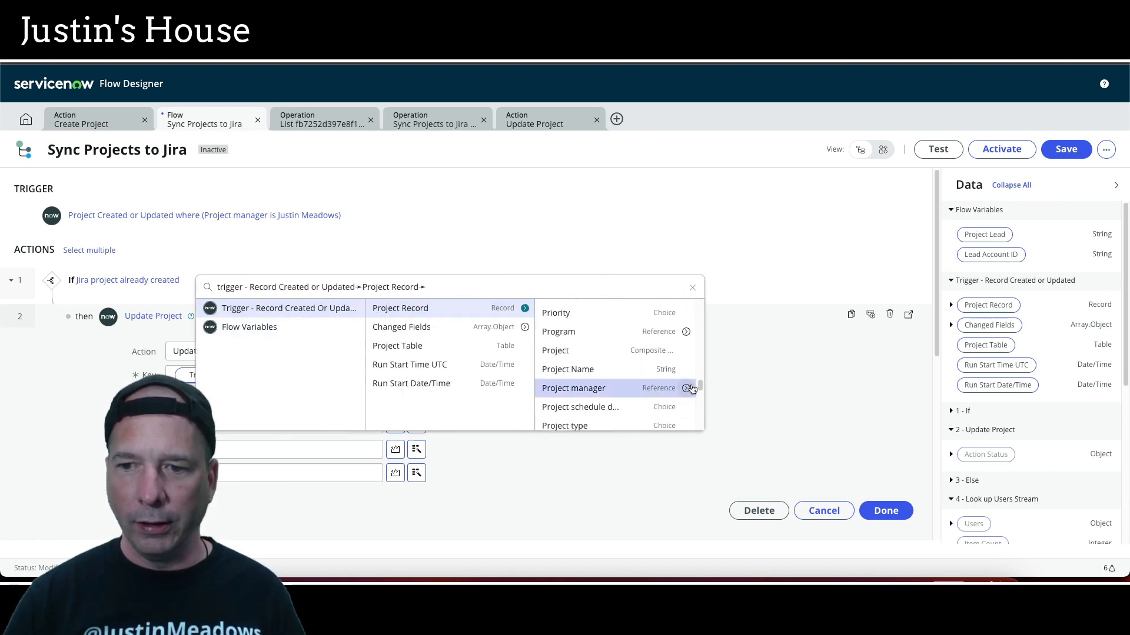
click(692, 388)
scroll(724, 356, down, 5)
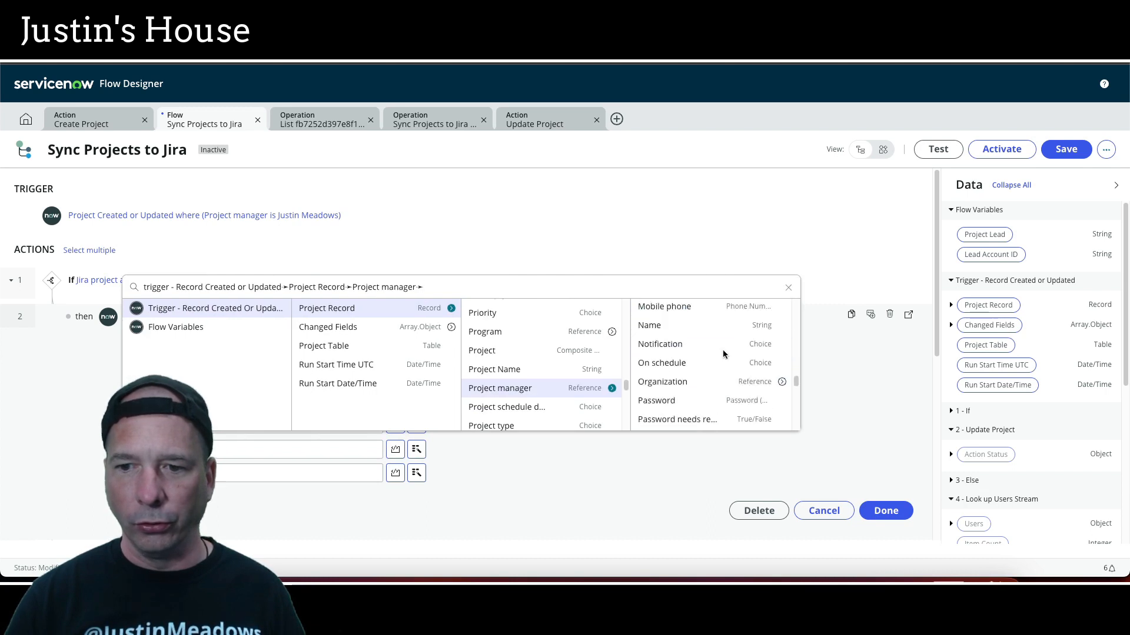
click(706, 321)
- Map the Description input to the trigger's Project Record Description, finish the action and save the flow
click(418, 476)
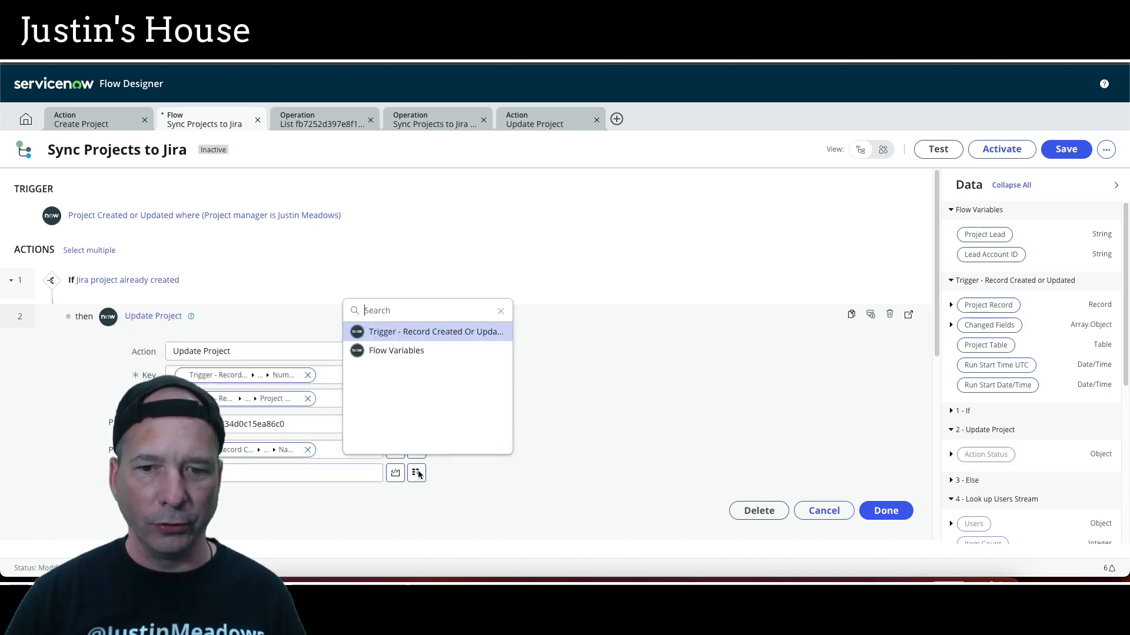
click(382, 332)
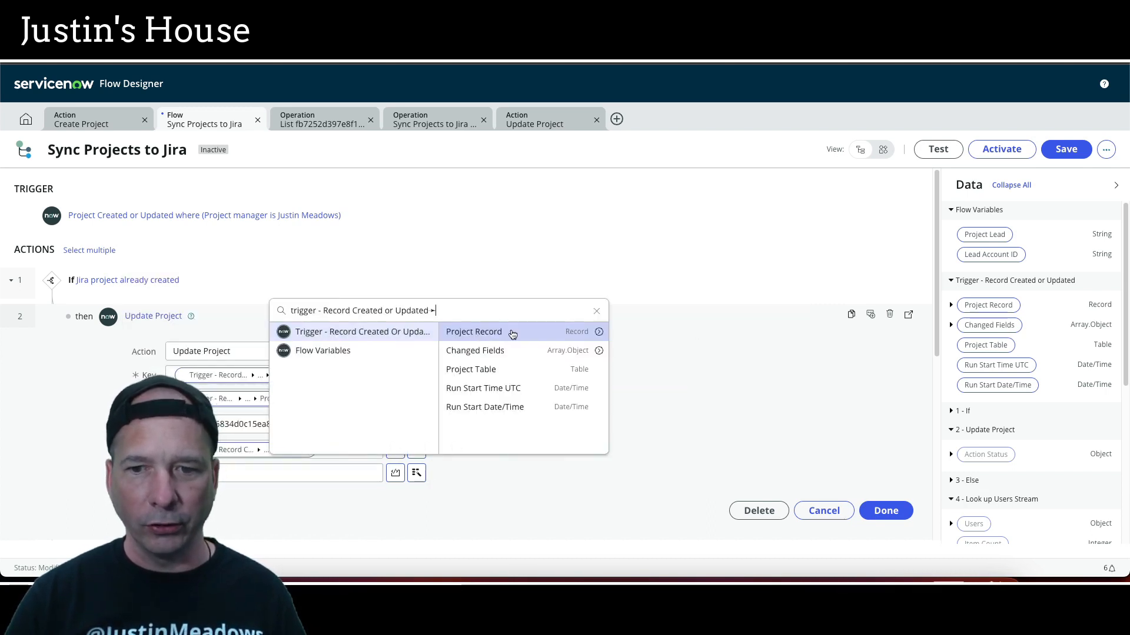
click(598, 331)
scroll(609, 385, down, 5)
scroll(608, 391, down, 5)
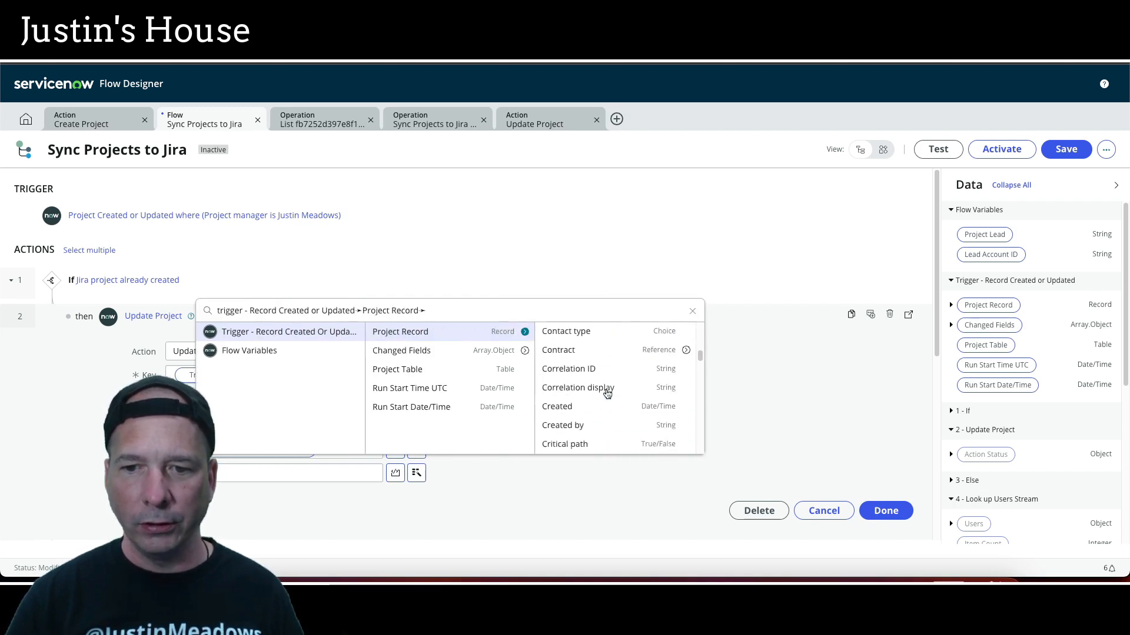
click(581, 426)
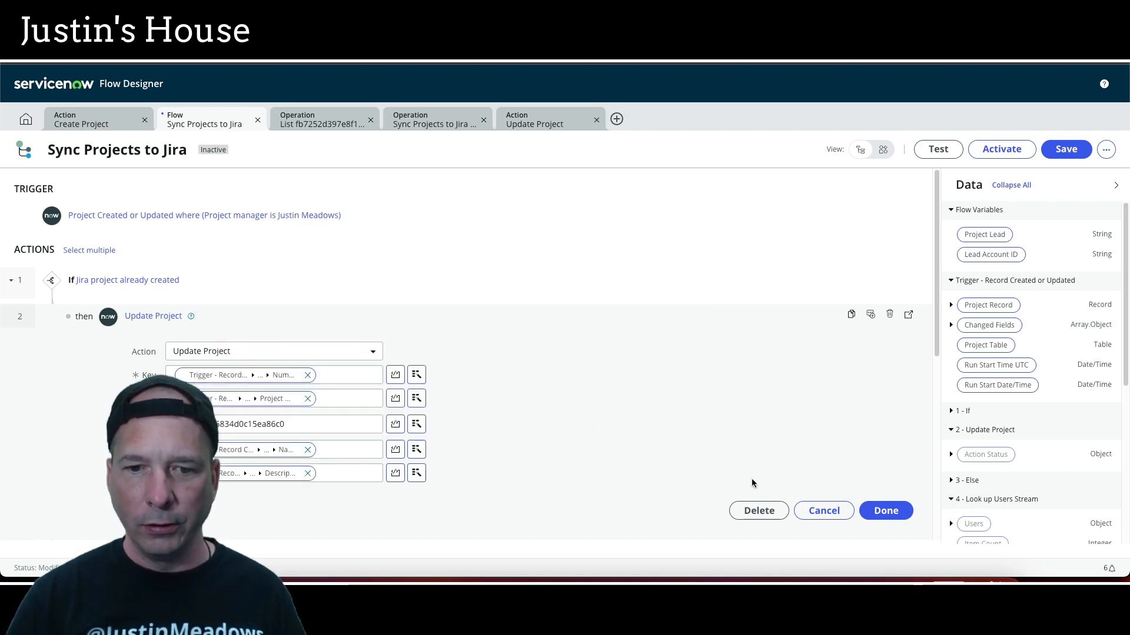
click(888, 505)
click(1055, 153)
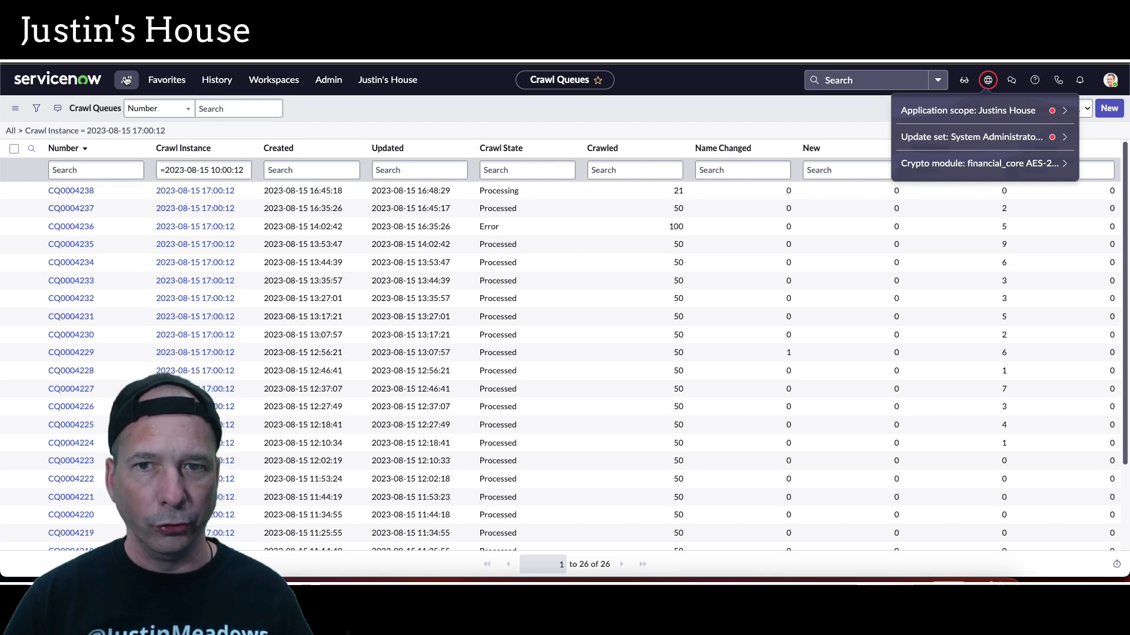
- Switch to the main ServiceNow window, open the Projects list with pm_project.list and look through its records
click(126, 80)
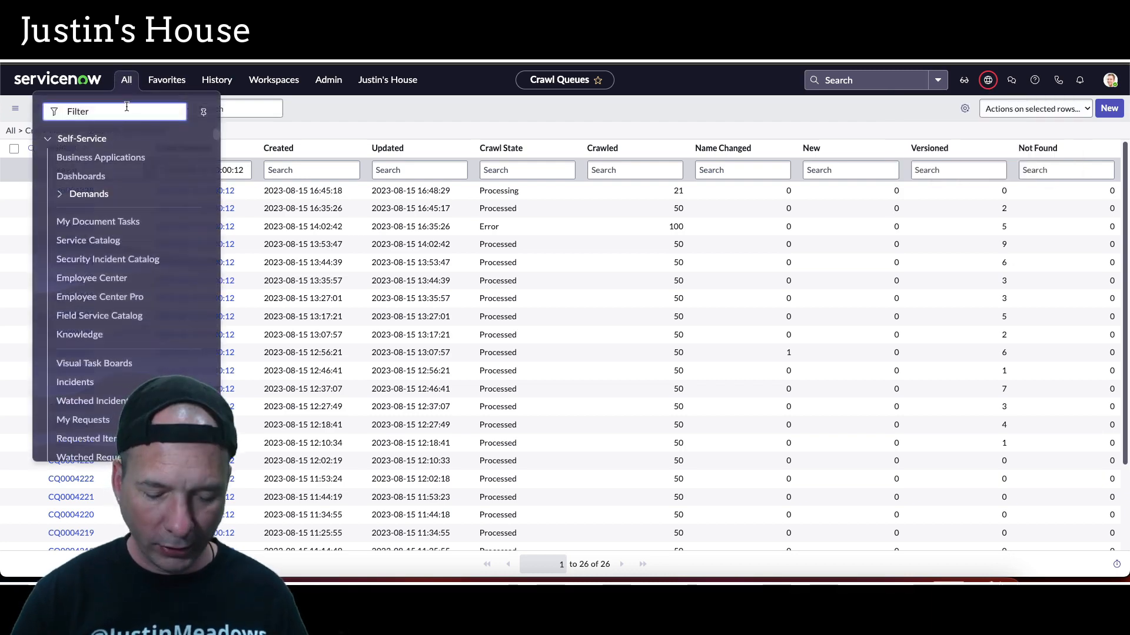
text(pm_project.list)
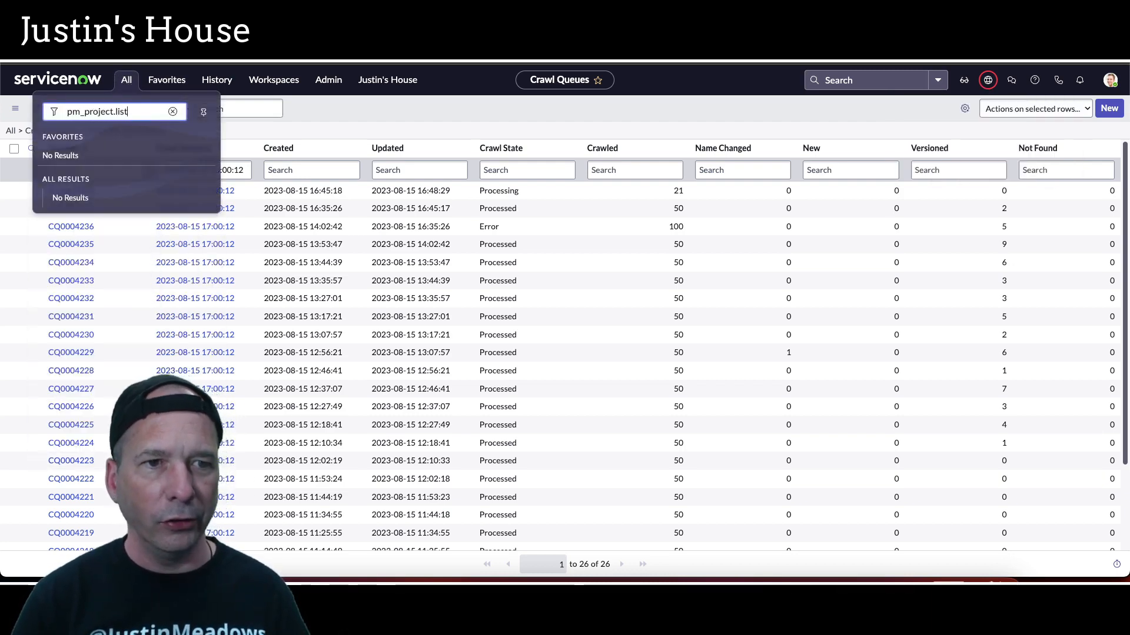
key(Return)
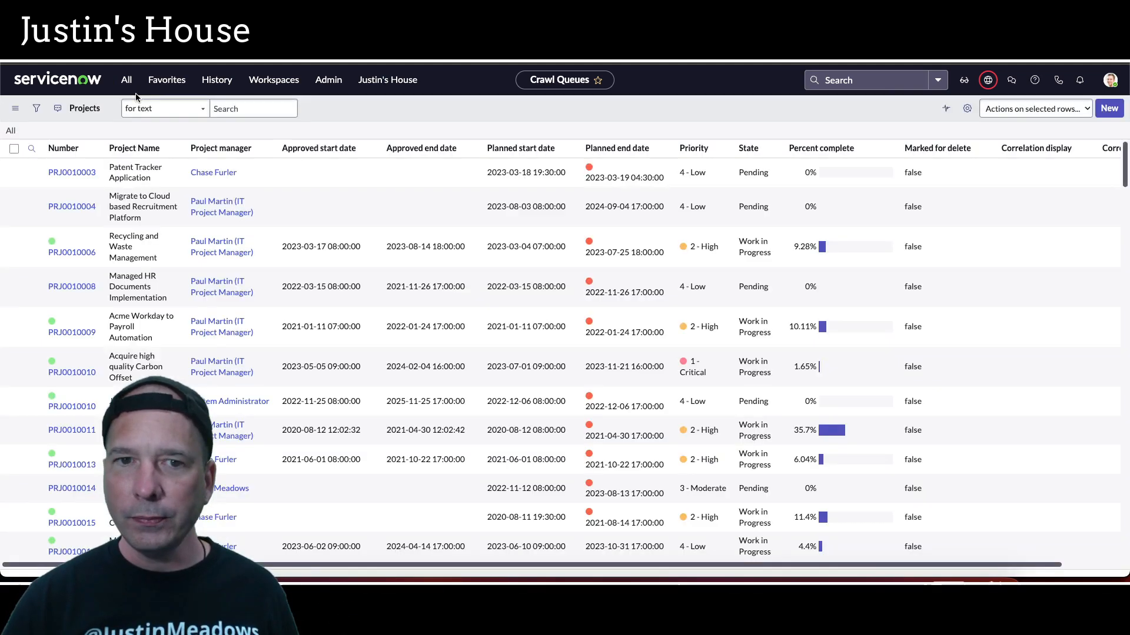
scroll(159, 397, down, 5)
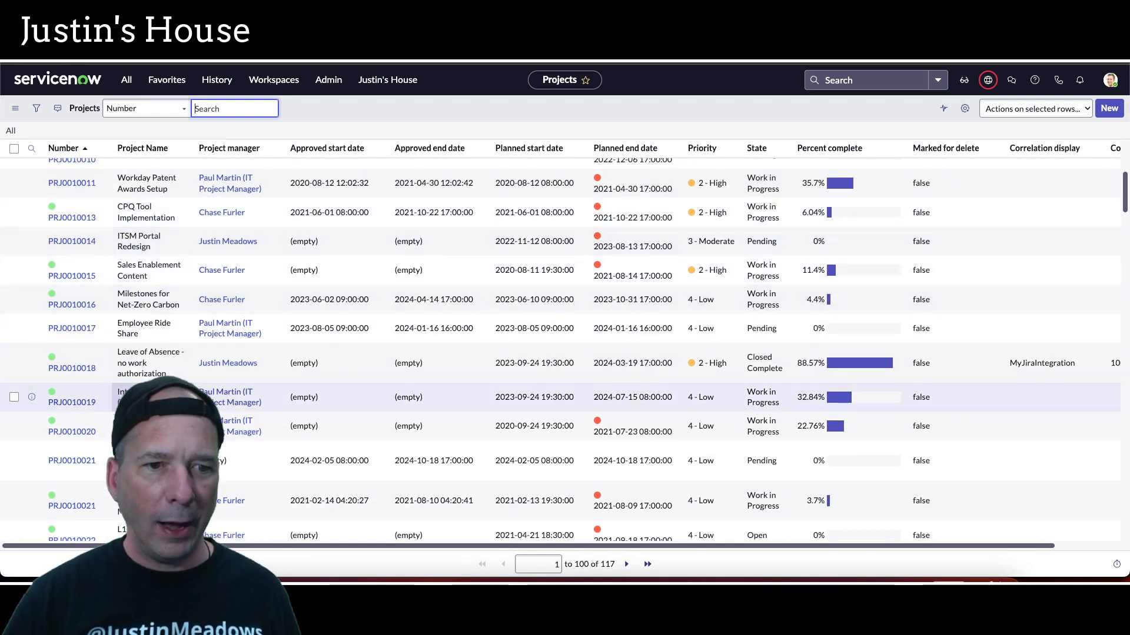
- Open the "Leave of Absence - no work authorization" project and rename it "Leave of Absence DEMO for YOUTUBE"
click(135, 357)
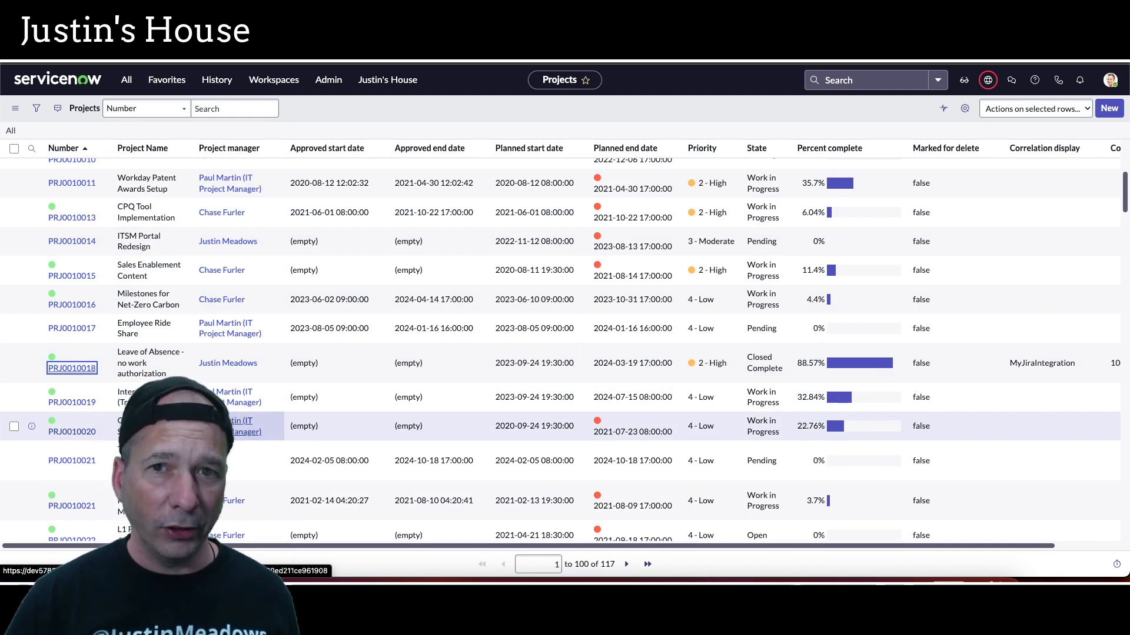
key(Return)
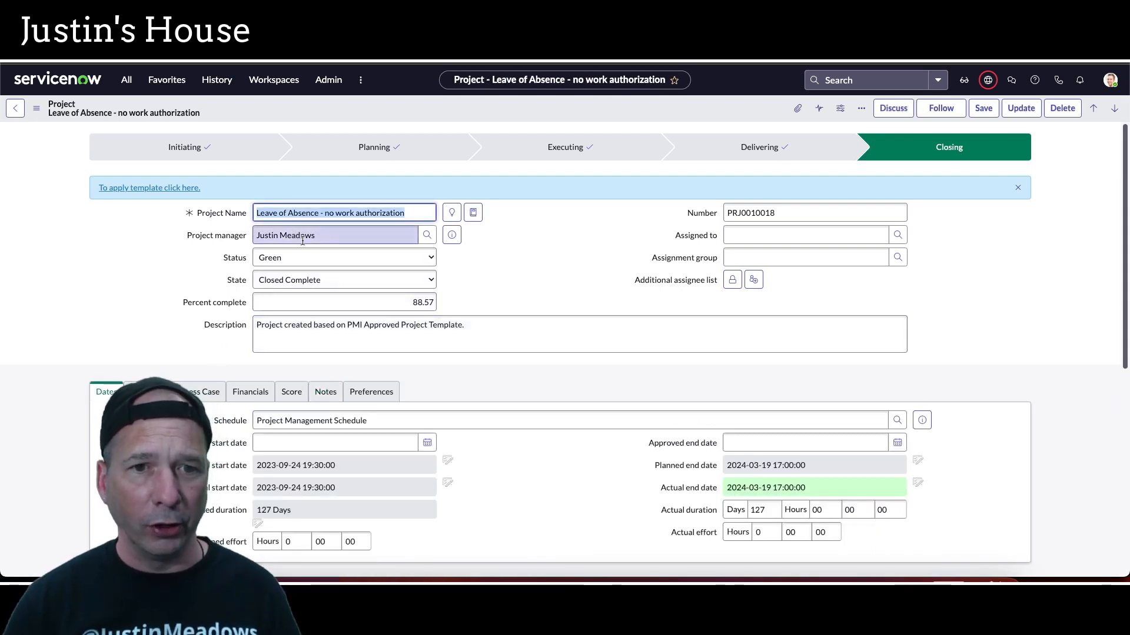
click(411, 214)
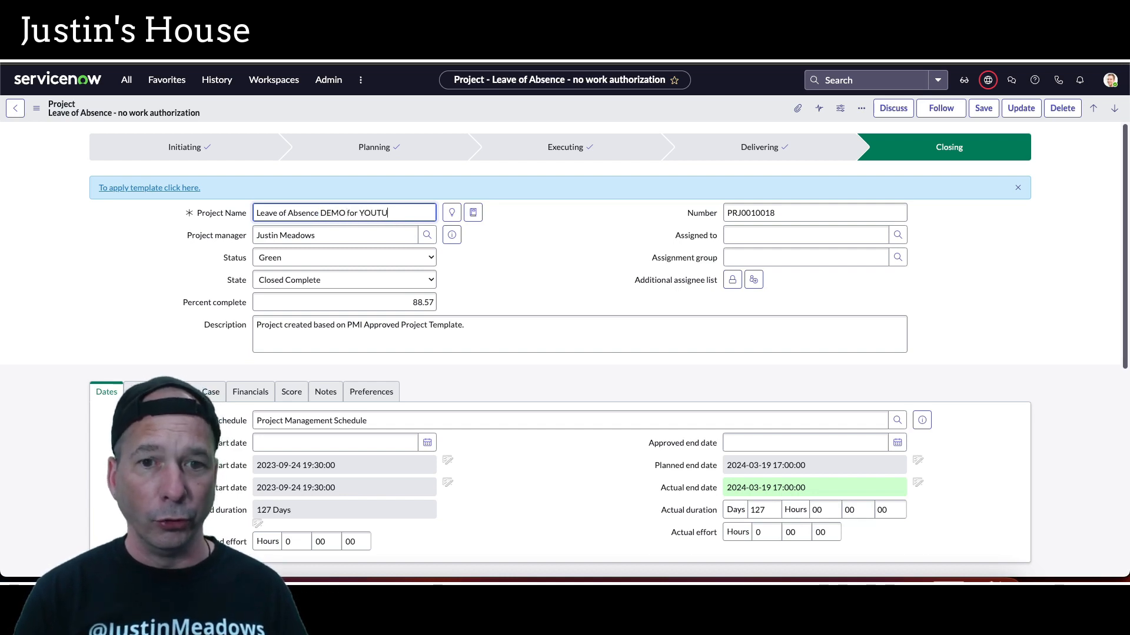
key(BackSpace)
text(E)
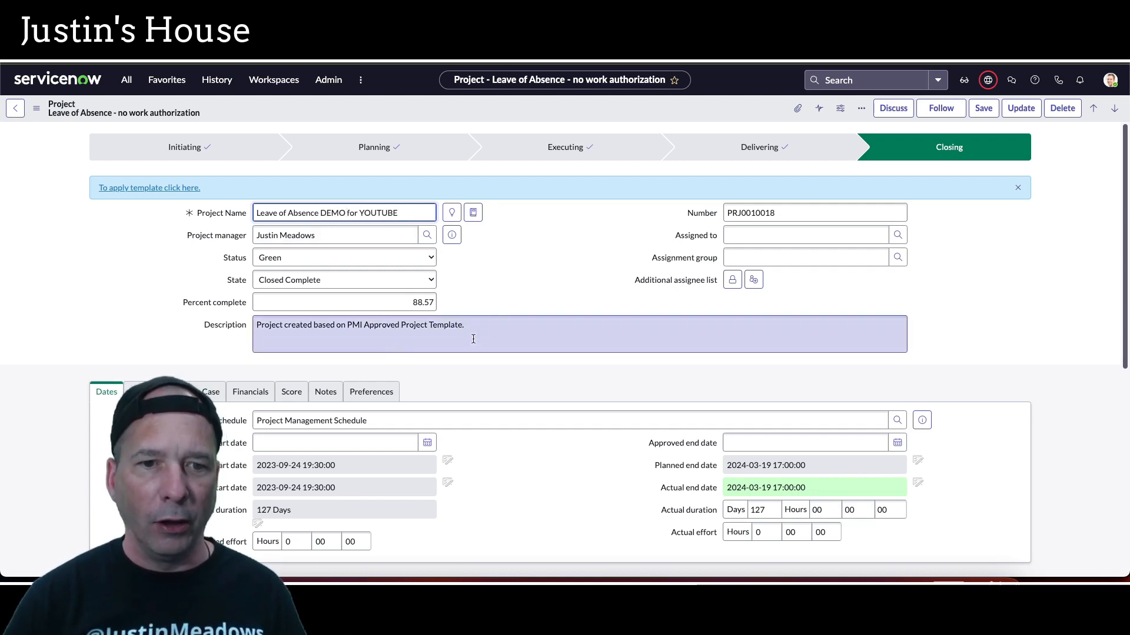
- Replace the project's Description with "Testing out the updated project action for Jira." and save the record
click(227, 327)
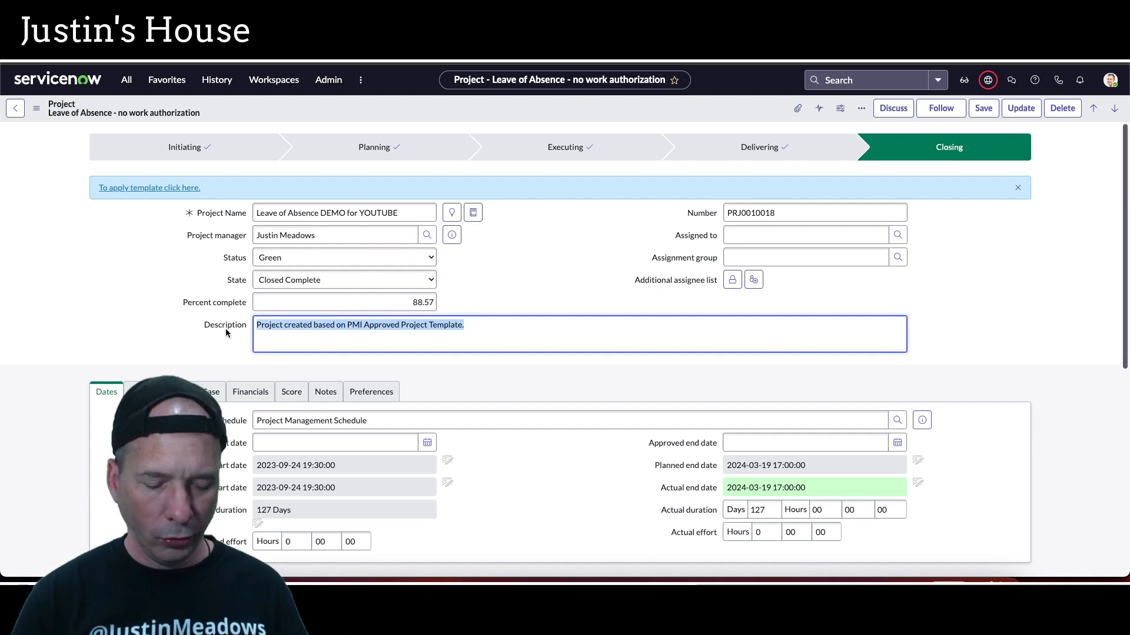
text(Testing out the updated project action for Jira.)
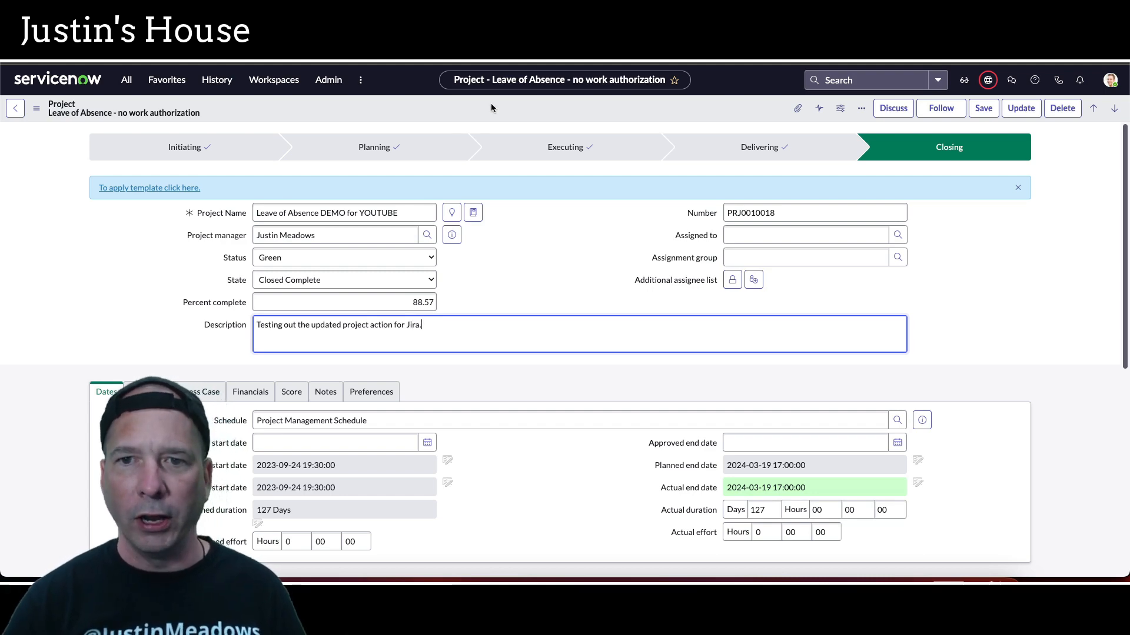
right_click(491, 103)
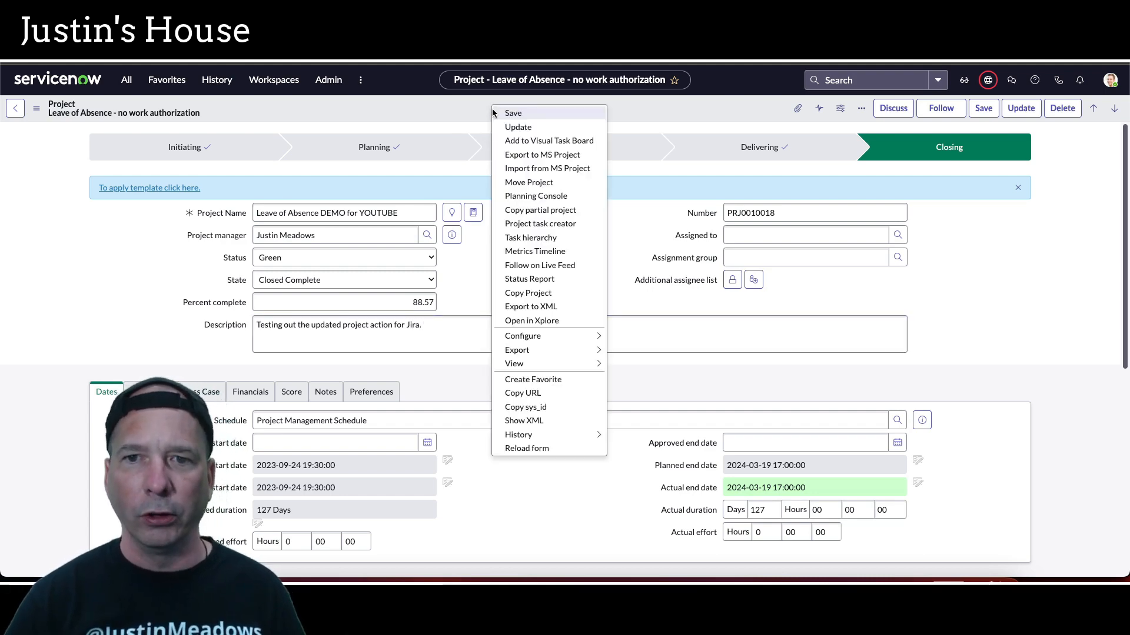
click(510, 122)
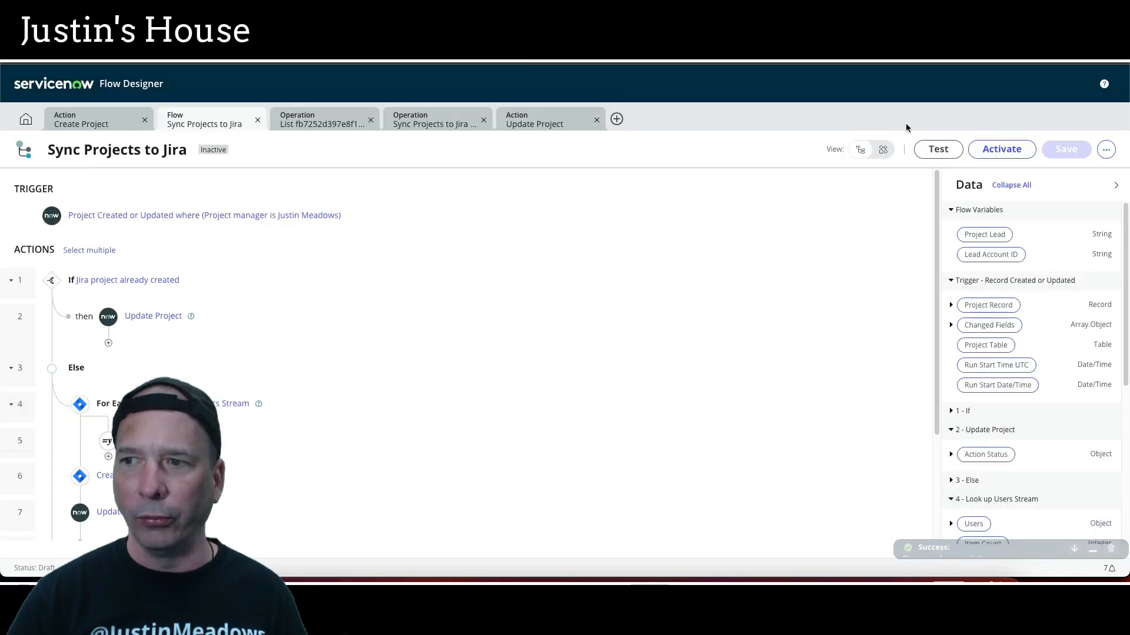
- Run a test of the Sync Projects to Jira flow with the Leave of Absence DEMO for YOUTUBE project record
click(938, 149)
click(567, 190)
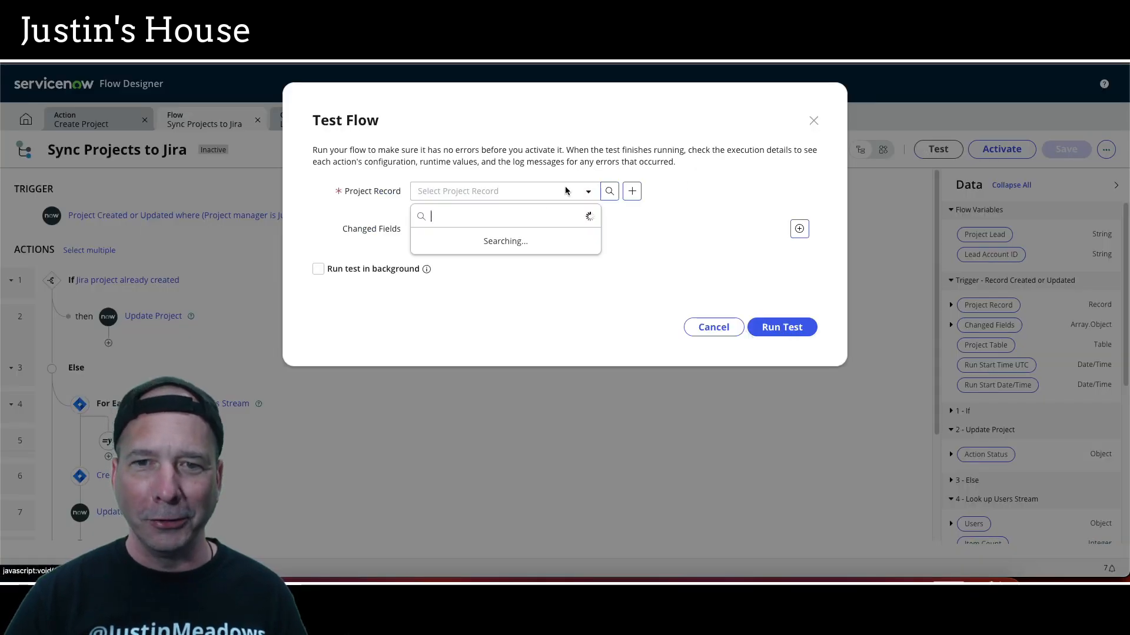
text(leave)
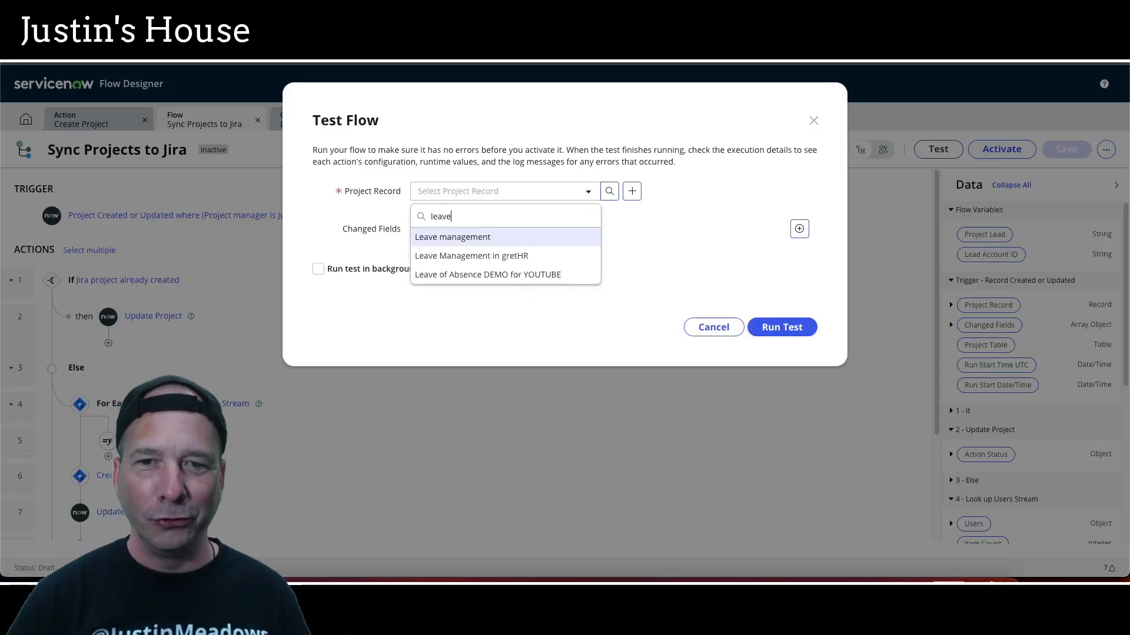
click(524, 275)
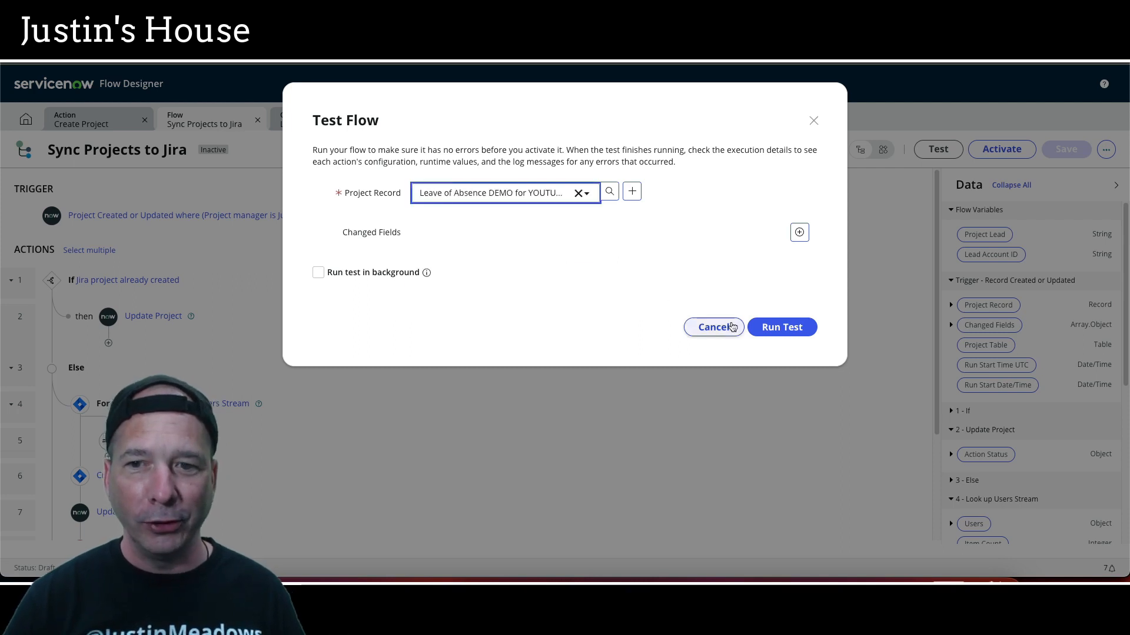
click(785, 327)
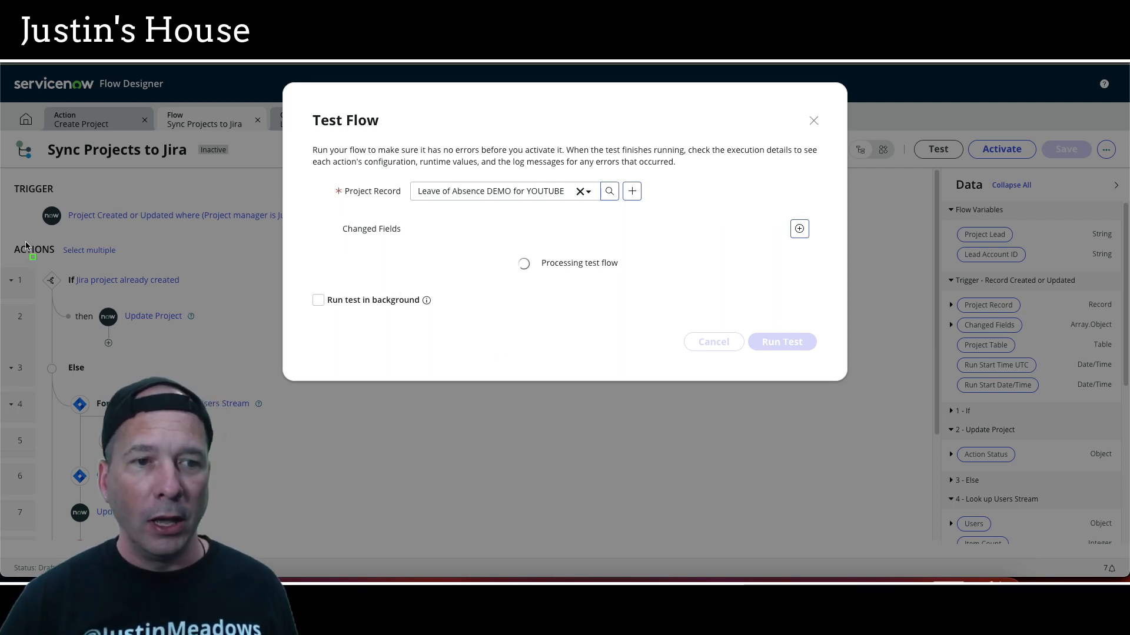
drag(27, 254, 224, 364)
drag(28, 367, 278, 553)
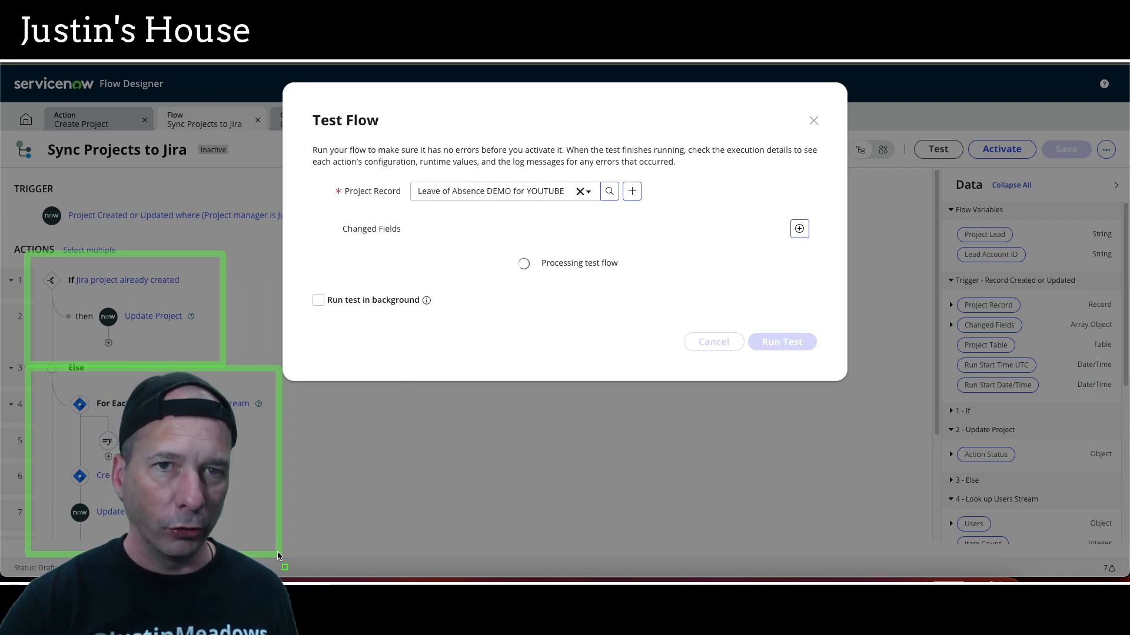
key(Escape)
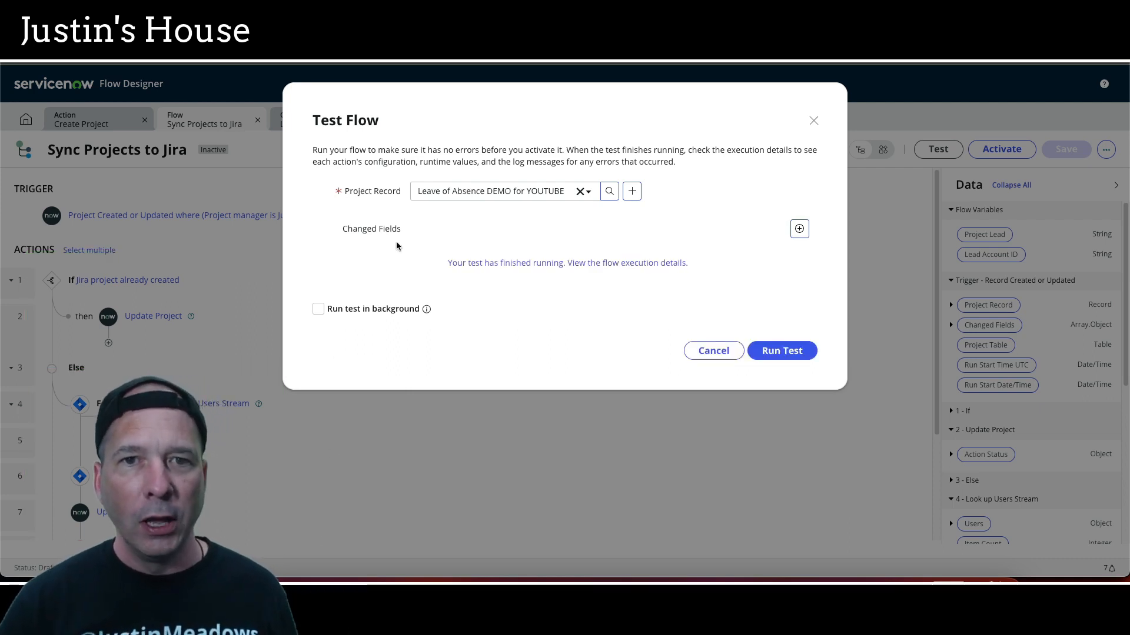
- Switch to the Jira browser window and check the project's name, description and lead in its Summary and Details settings
click(274, 72)
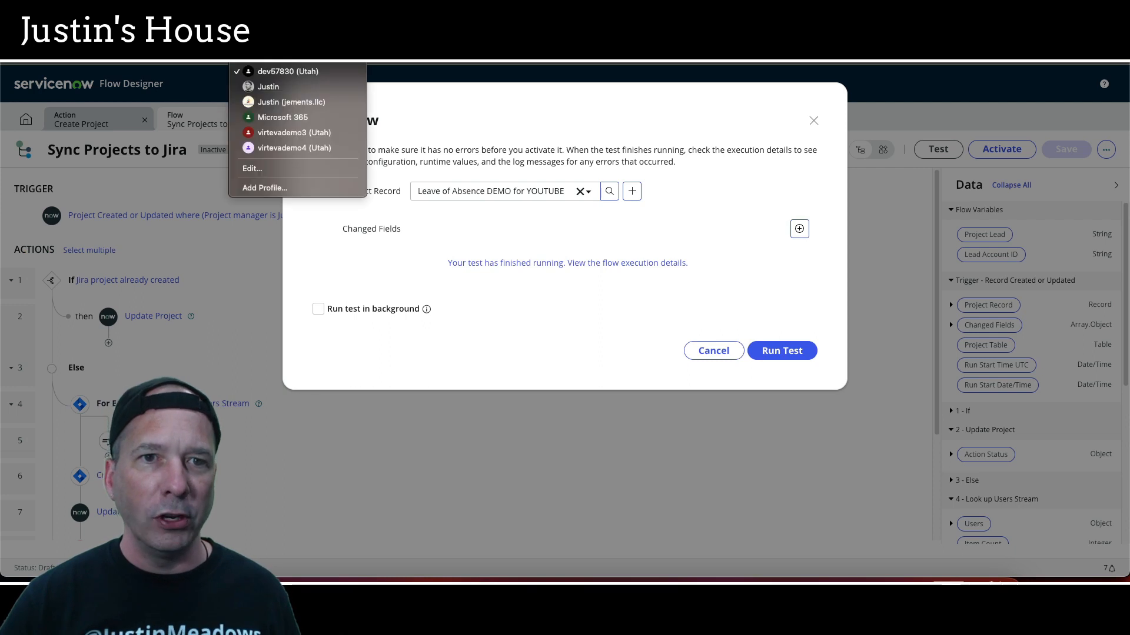
click(270, 87)
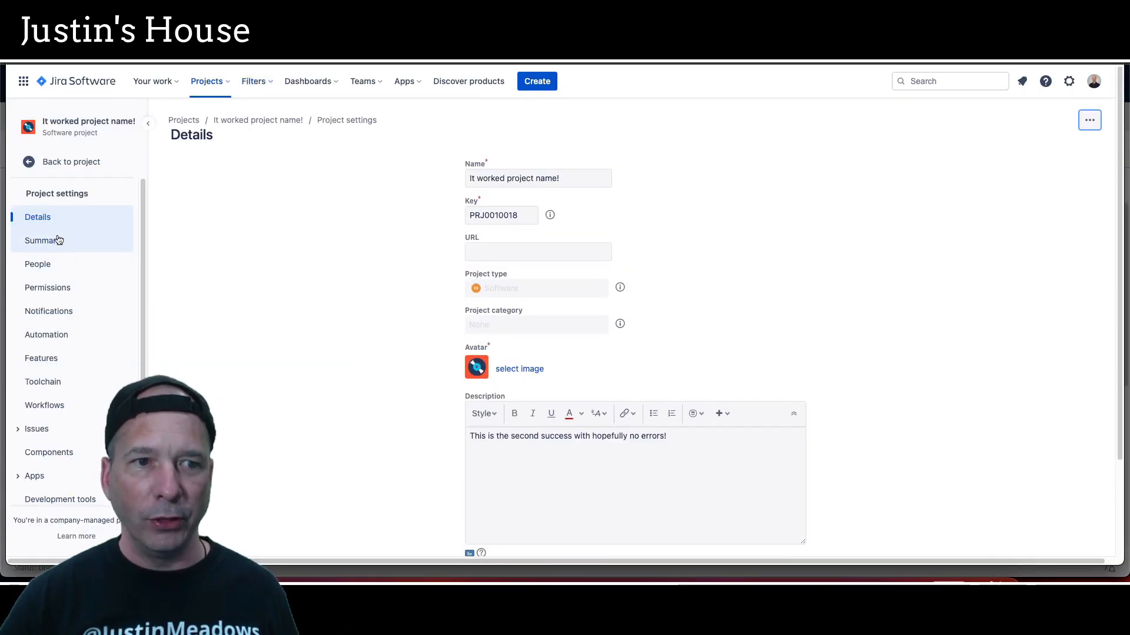
click(55, 240)
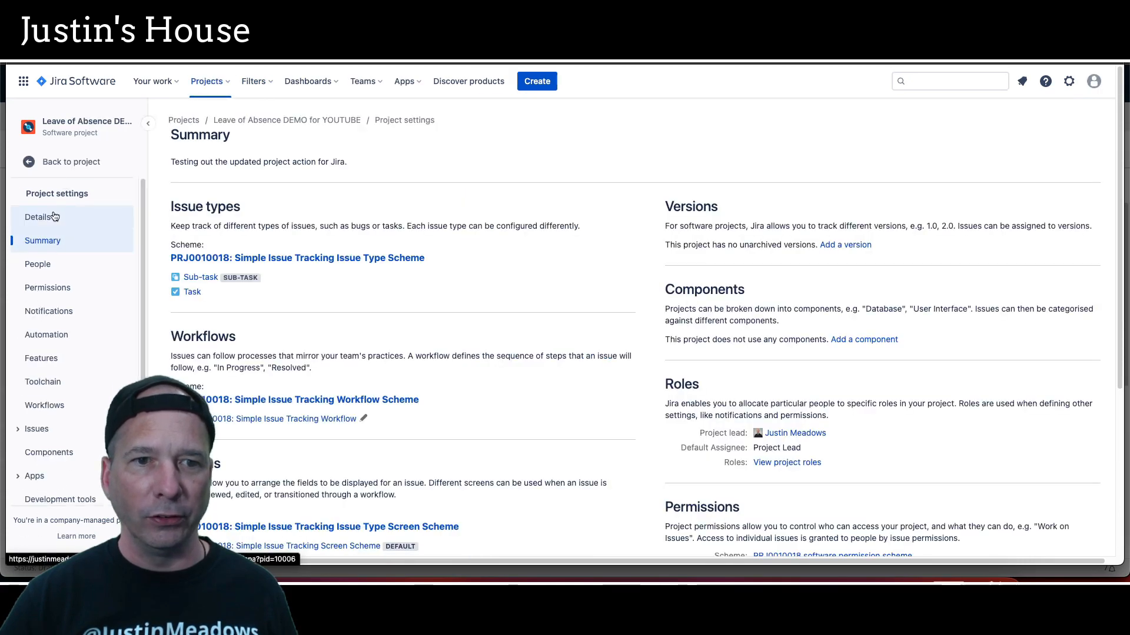
click(54, 217)
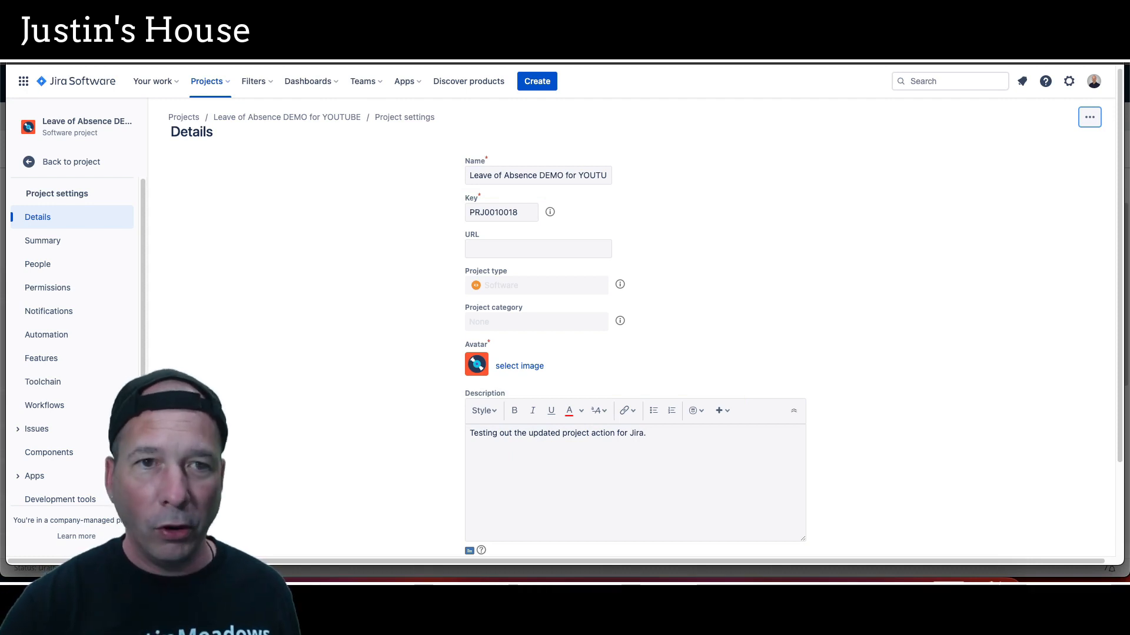
- Return to the ServiceNow Flow Designer window and close the flow test dialog
click(252, 54)
click(270, 71)
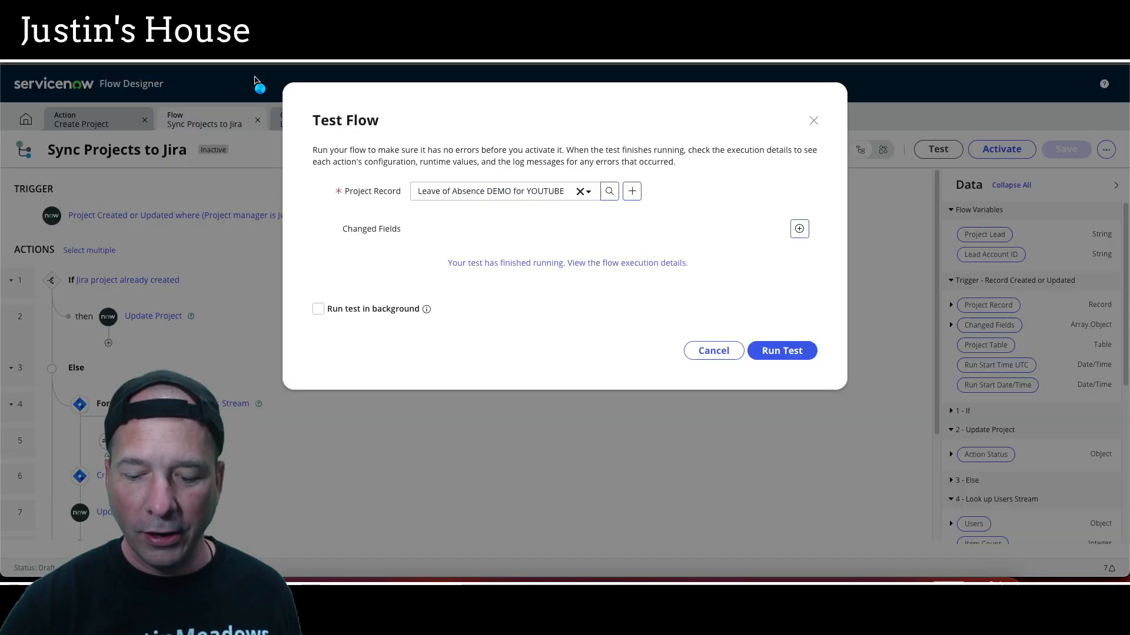
click(714, 351)
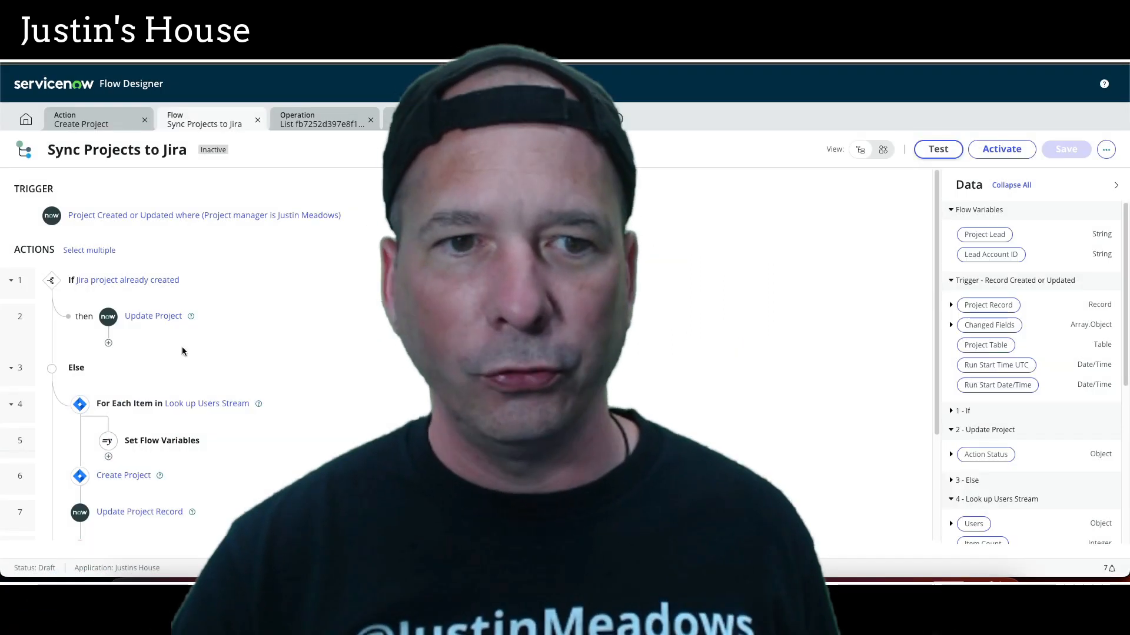